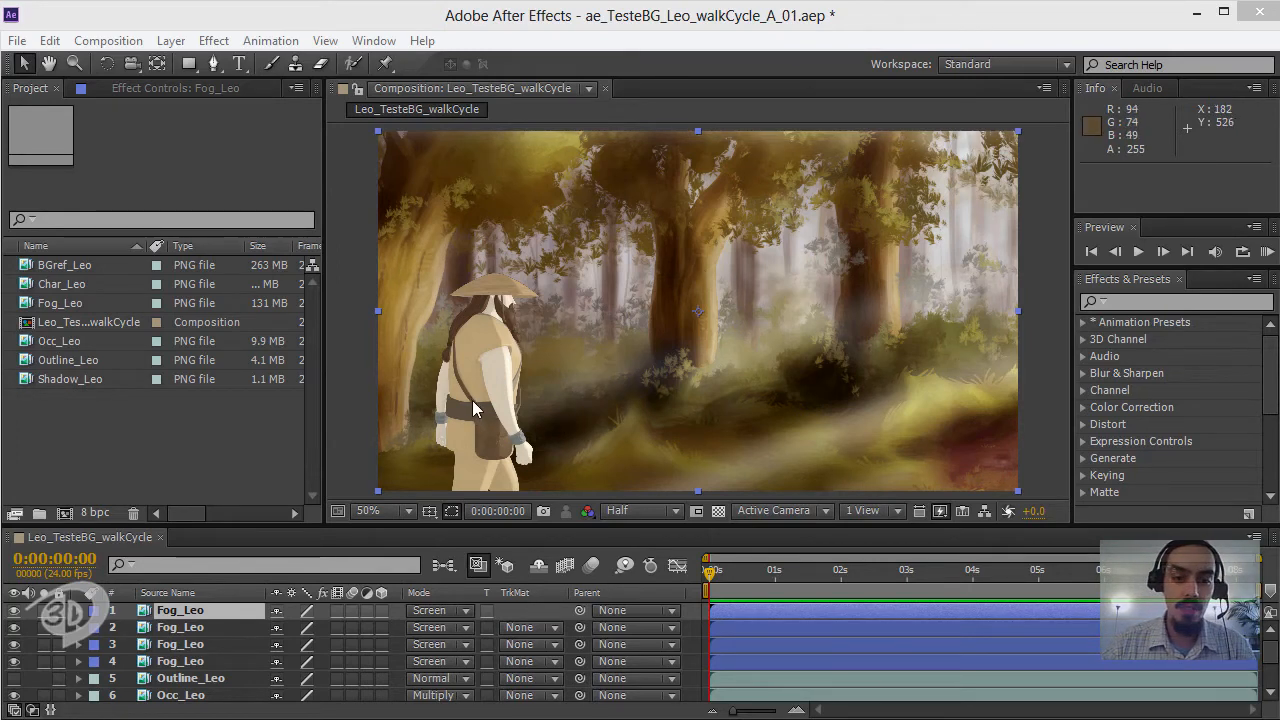
- Inspect the walking character up close in the composition preview at 100% magnification and Full resolution
{"action": "left_click", "coordinate": [410, 512]}
{"action": "left_click", "coordinate": [405, 357]}
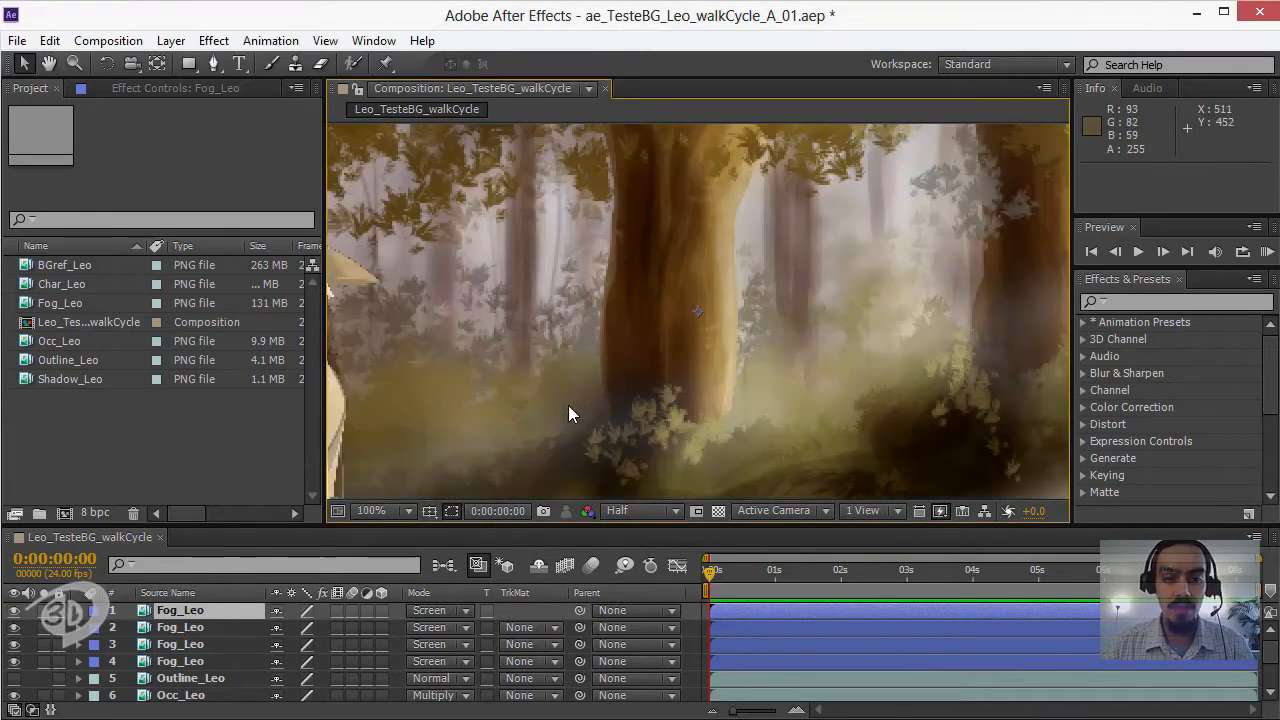
{"action": "left_click_drag", "start_coordinate": [514, 386], "coordinate": [809, 214]}
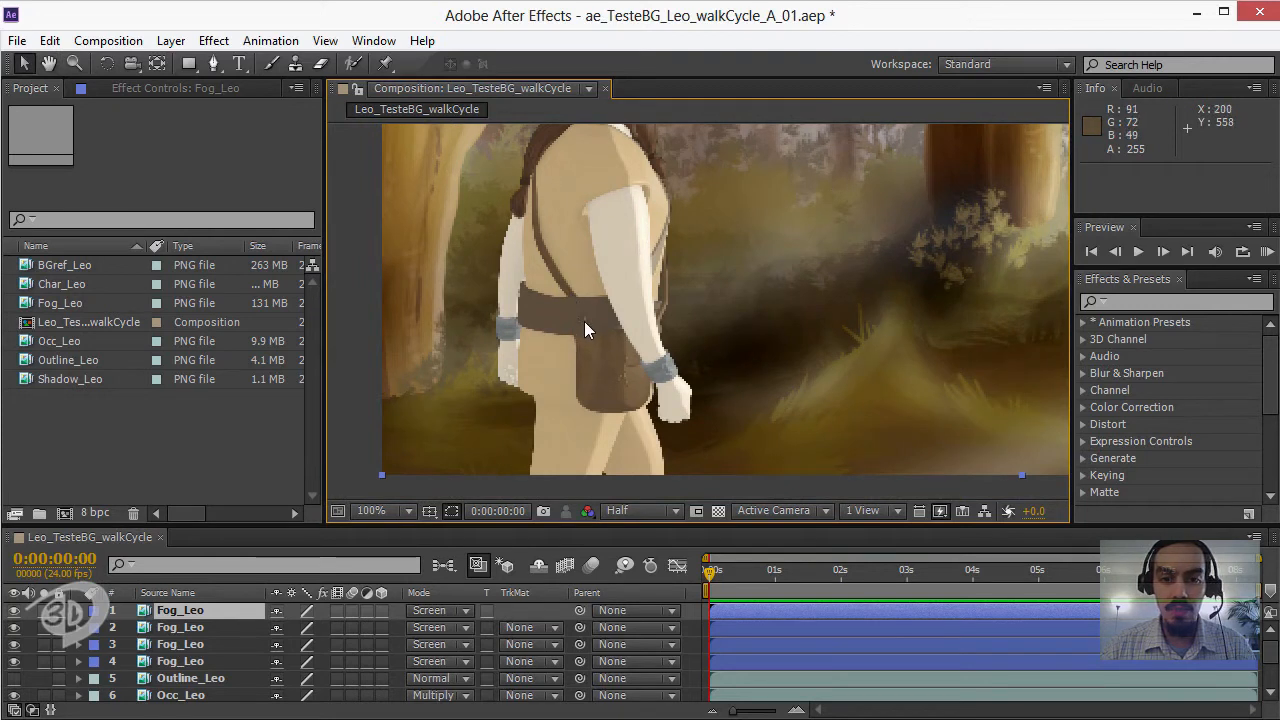
{"action": "left_click", "coordinate": [674, 510]}
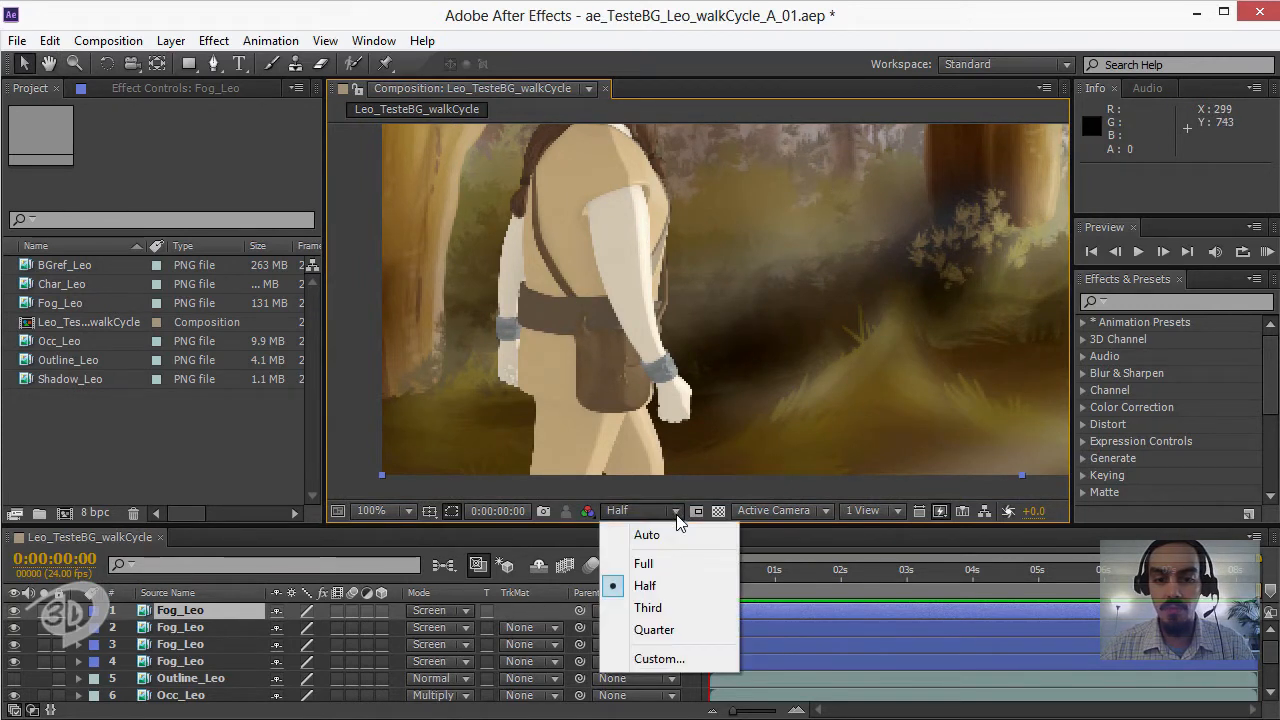
{"action": "left_click", "coordinate": [612, 563]}
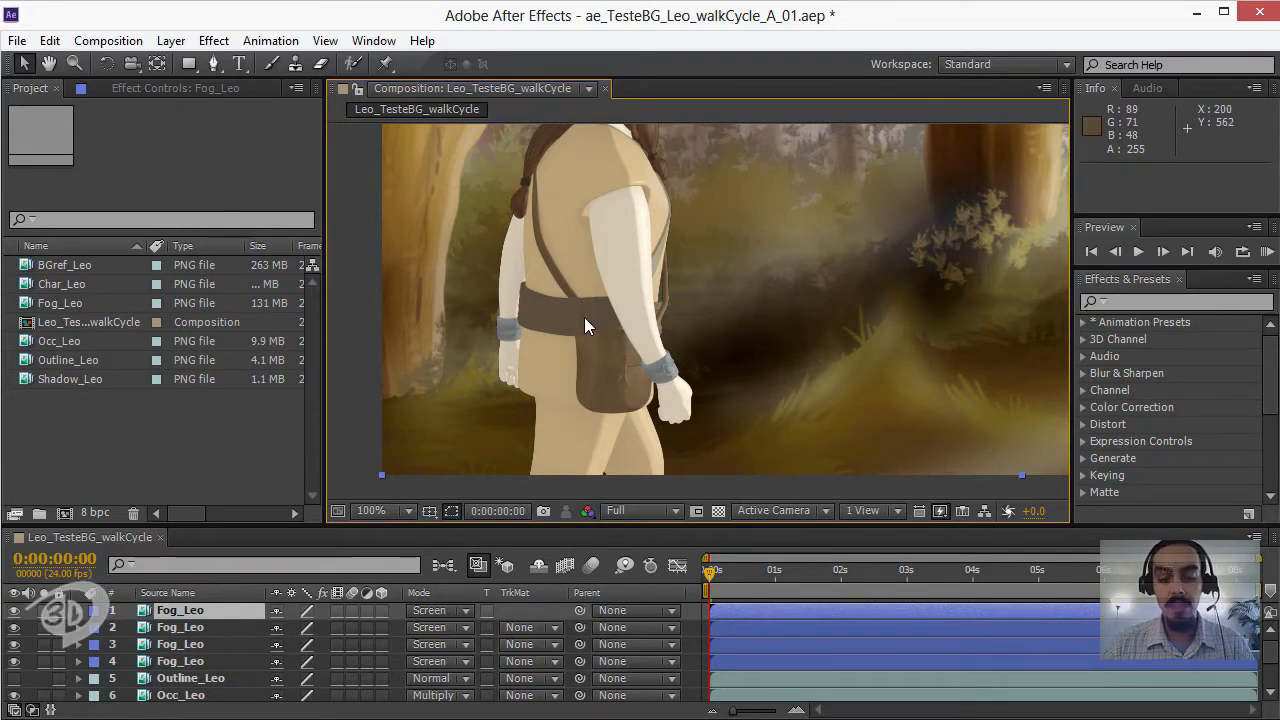
- Return the composition preview to Half resolution and 50% magnification, with the whole frame recentred
{"action": "left_click", "coordinate": [665, 511]}
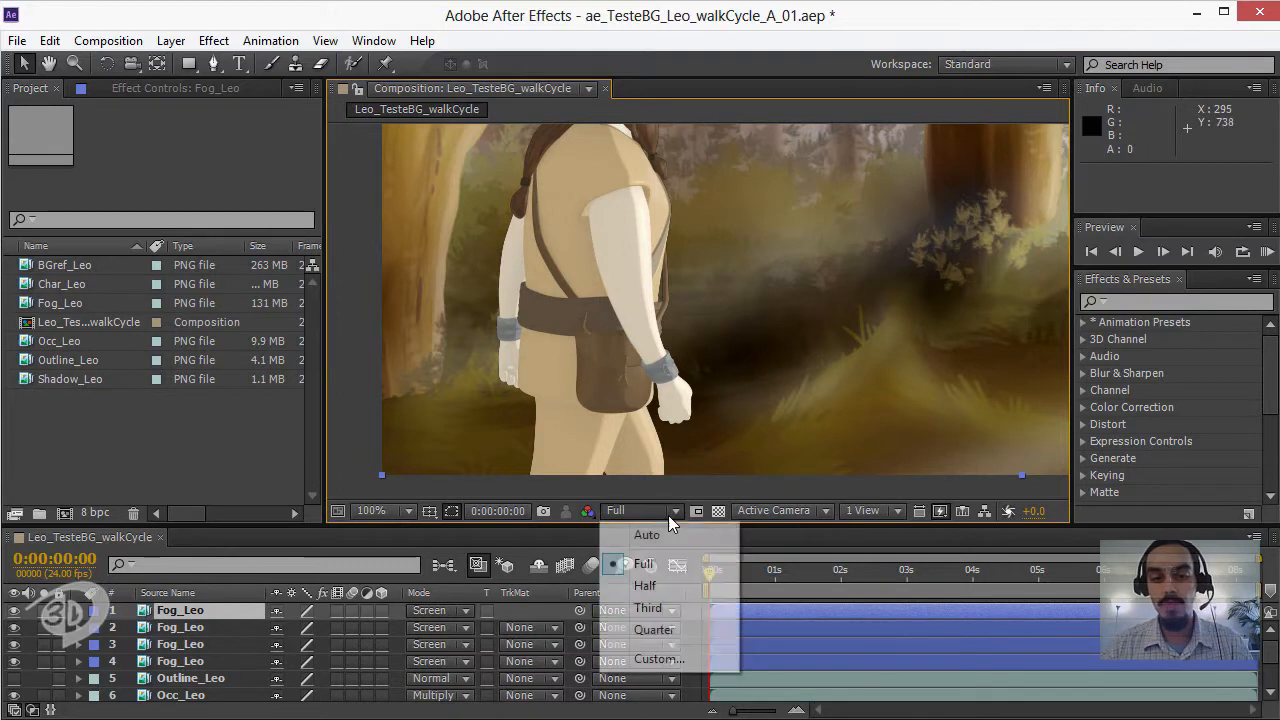
{"action": "left_click", "coordinate": [655, 585]}
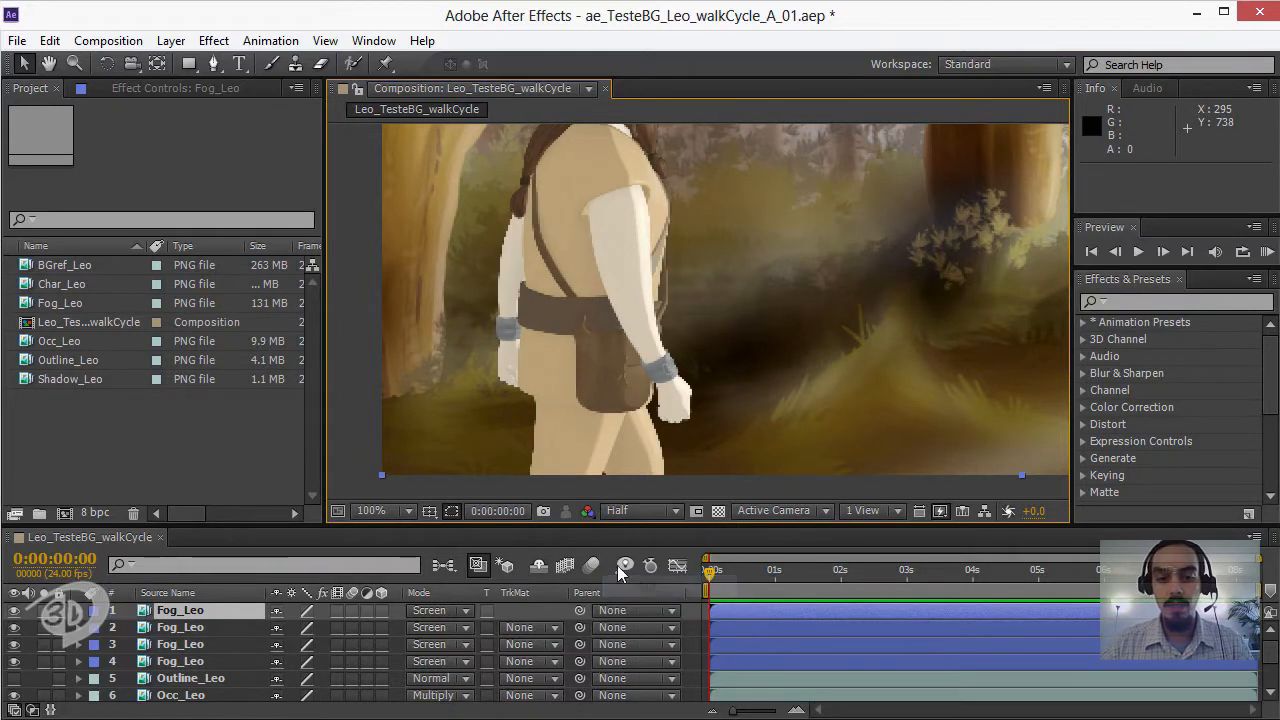
{"action": "left_click", "coordinate": [385, 511]}
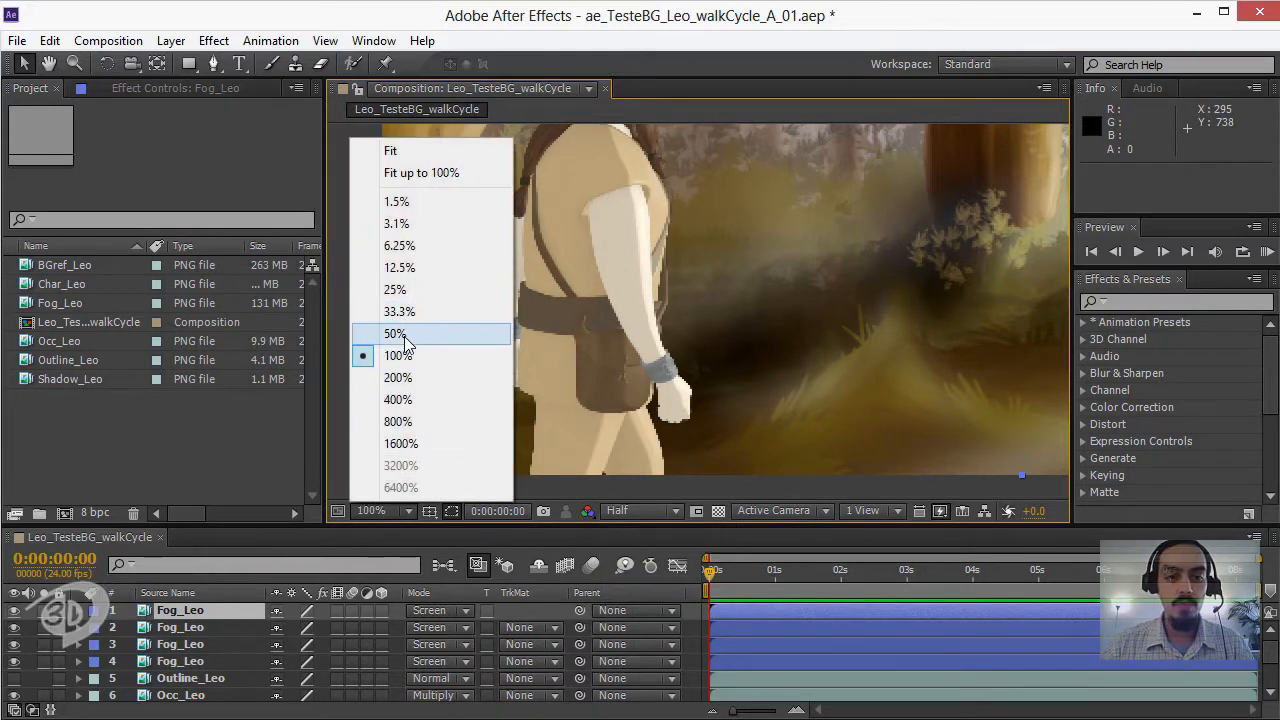
{"action": "left_click", "coordinate": [394, 331]}
{"action": "key", "text": "h"}
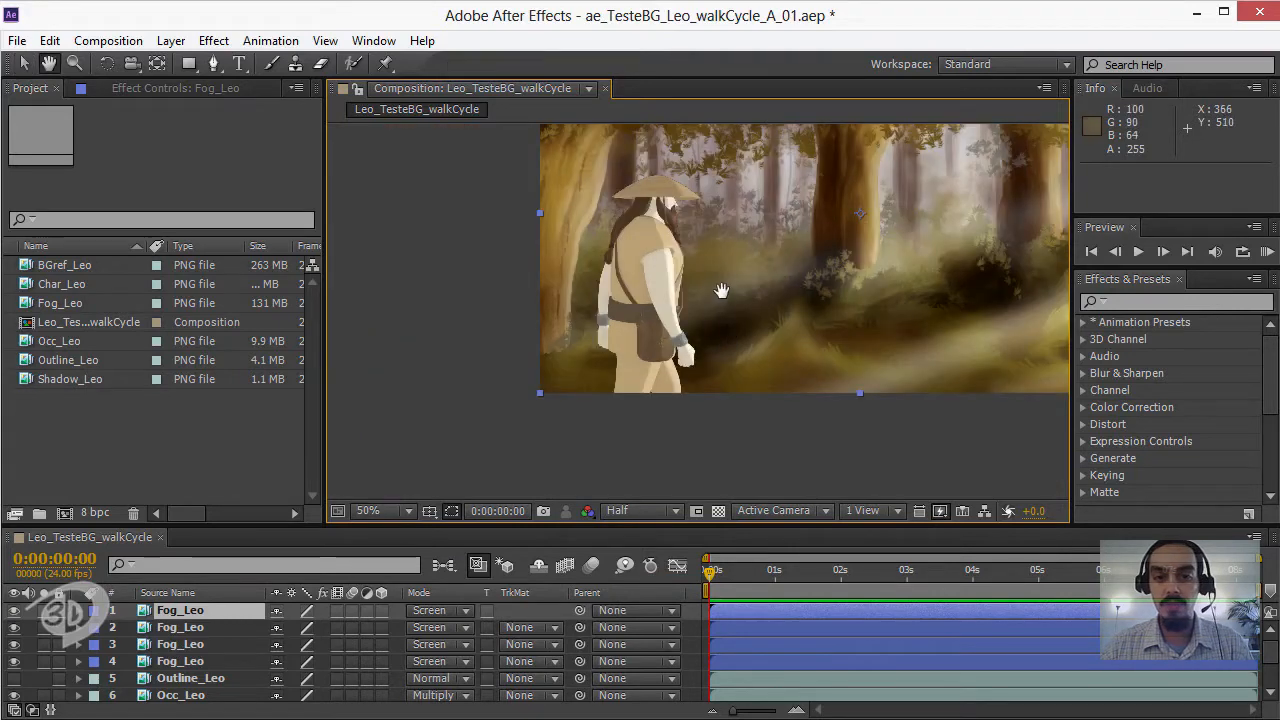
{"action": "left_click_drag", "start_coordinate": [721, 290], "coordinate": [561, 386]}
{"action": "key", "text": "v"}
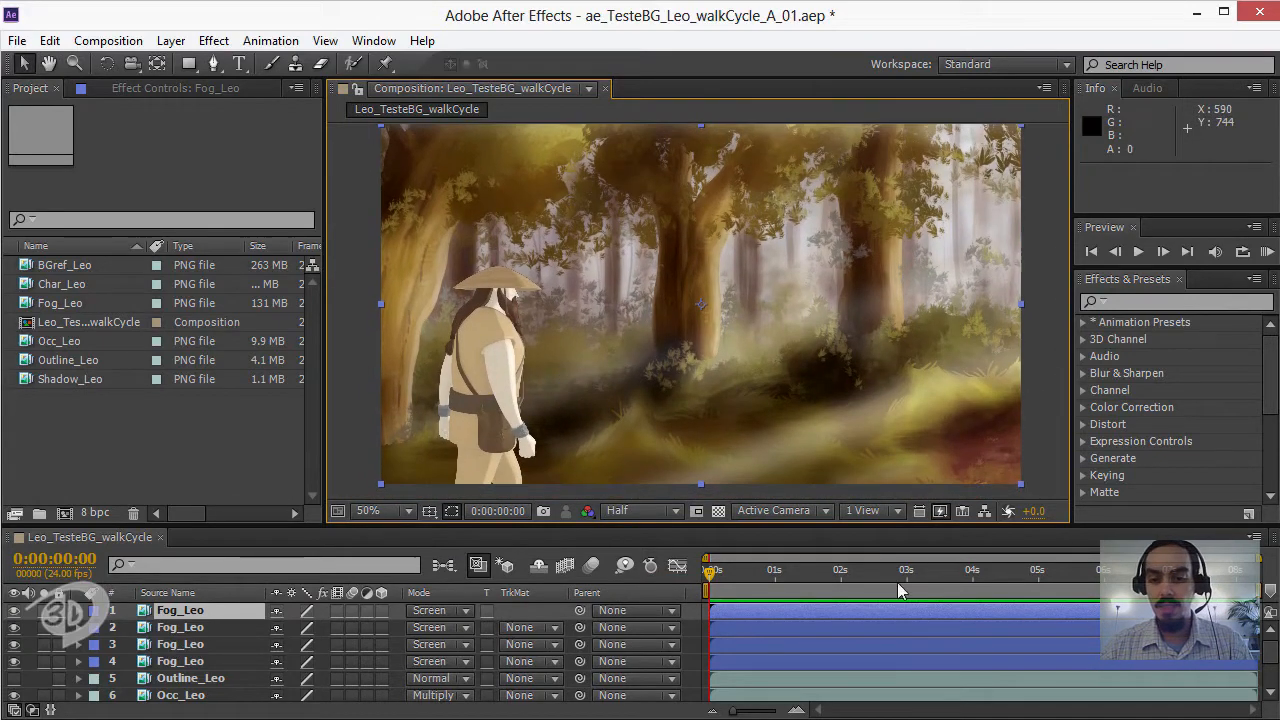
- Play the walk cycle composition and scrub back through it to review the character's animation
{"action": "key", "text": "space"}
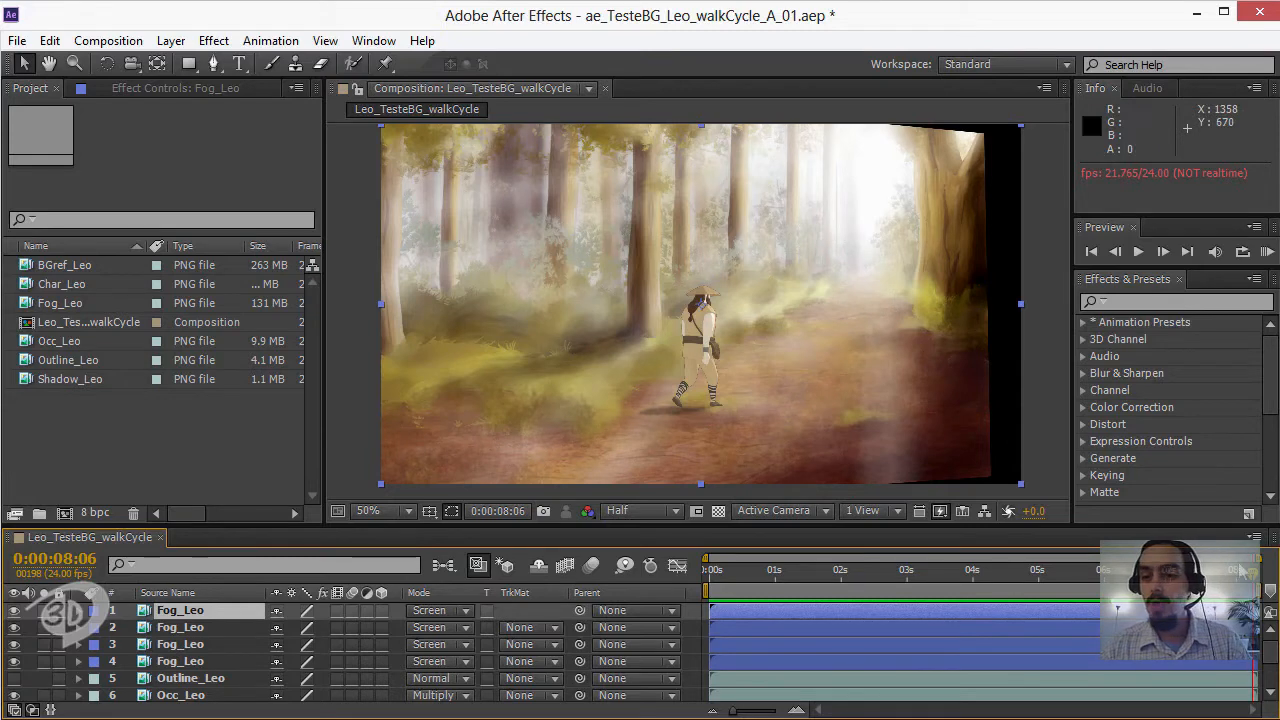
{"action": "left_click_drag", "start_coordinate": [1258, 583], "coordinate": [922, 566]}
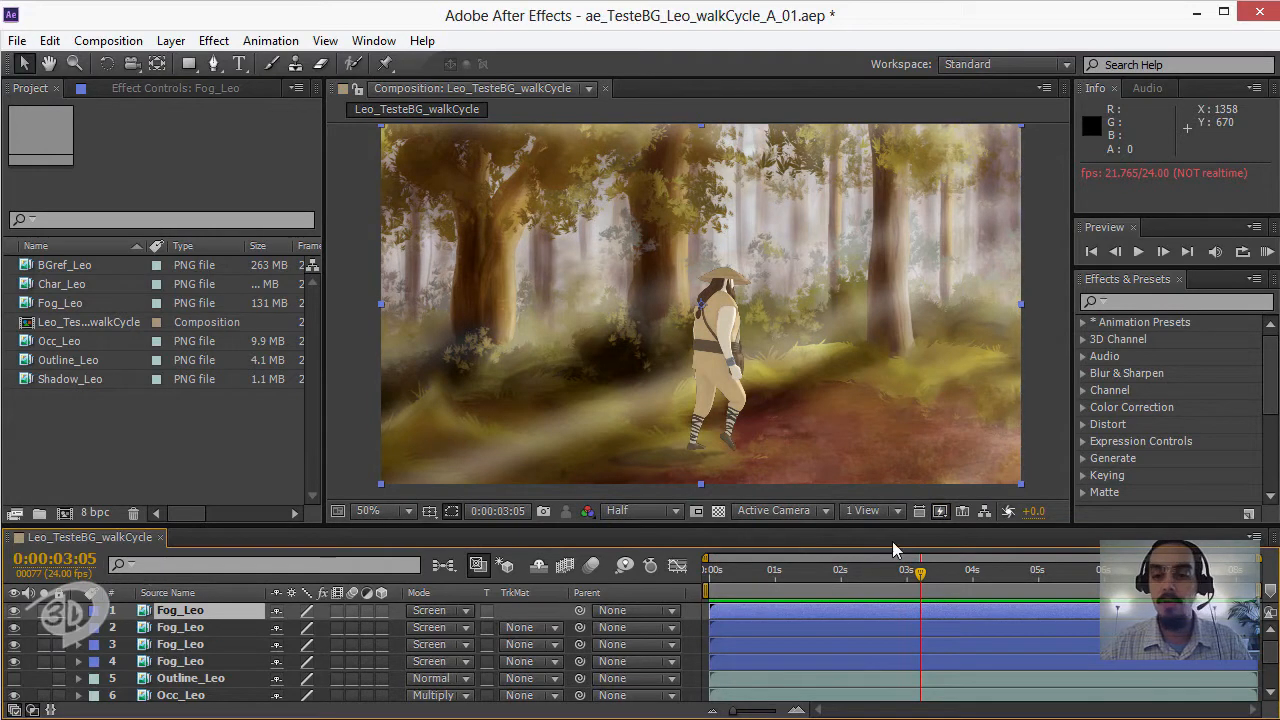
{"action": "left_click_drag", "start_coordinate": [921, 572], "coordinate": [944, 570]}
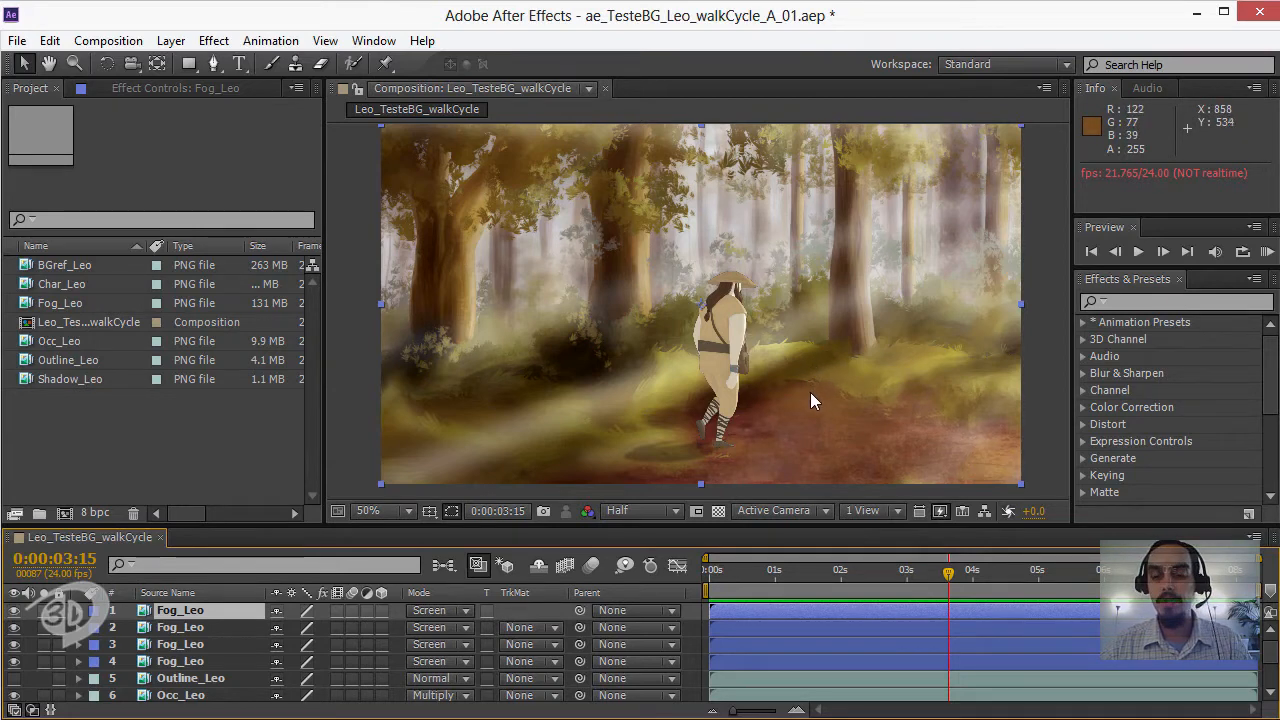
{"action": "left_click_drag", "start_coordinate": [948, 570], "coordinate": [688, 570]}
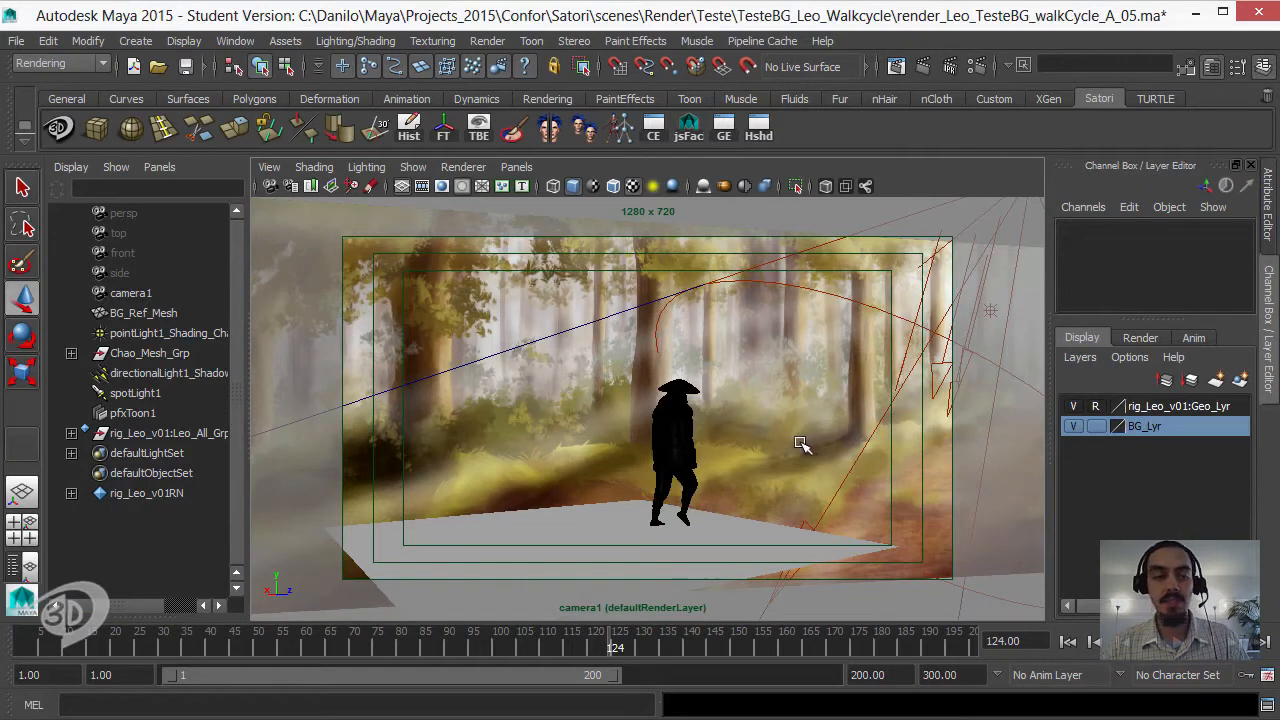
- Switch to Maya and review the scene's list of render layers, ending on the display layers
{"action": "left_click", "coordinate": [1126, 341]}
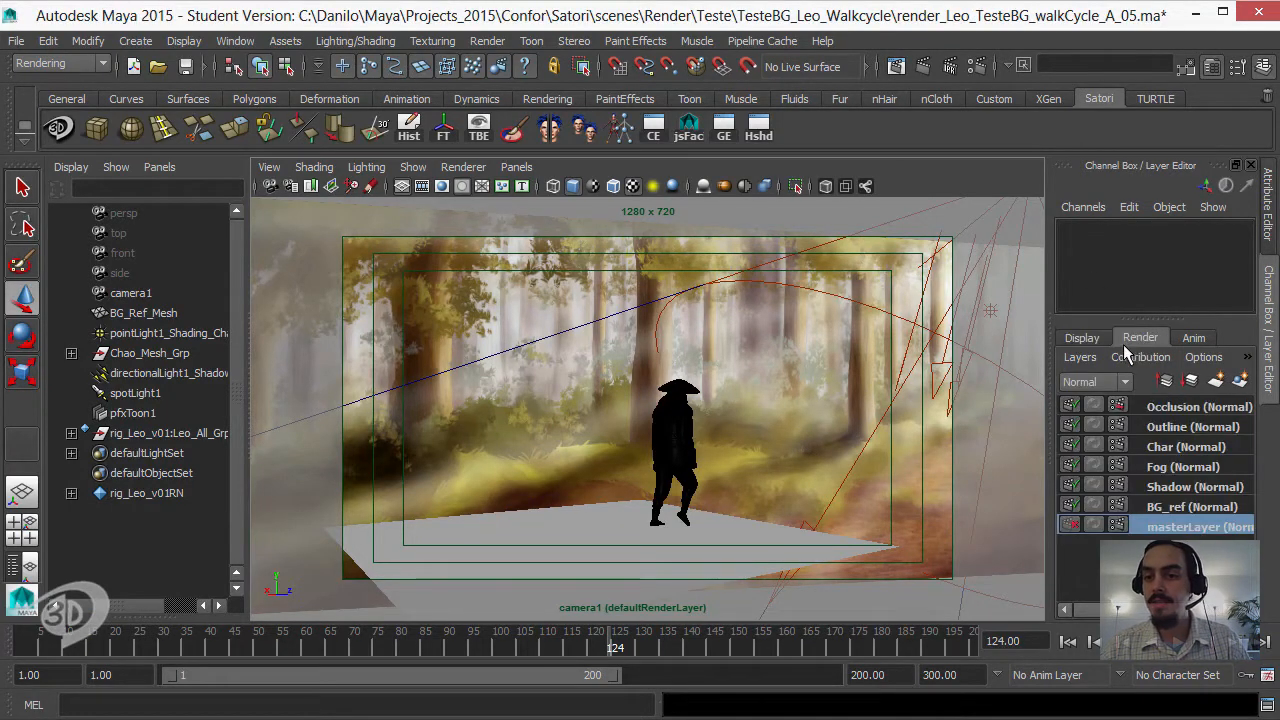
{"action": "left_click_drag", "start_coordinate": [1140, 321], "coordinate": [1135, 200]}
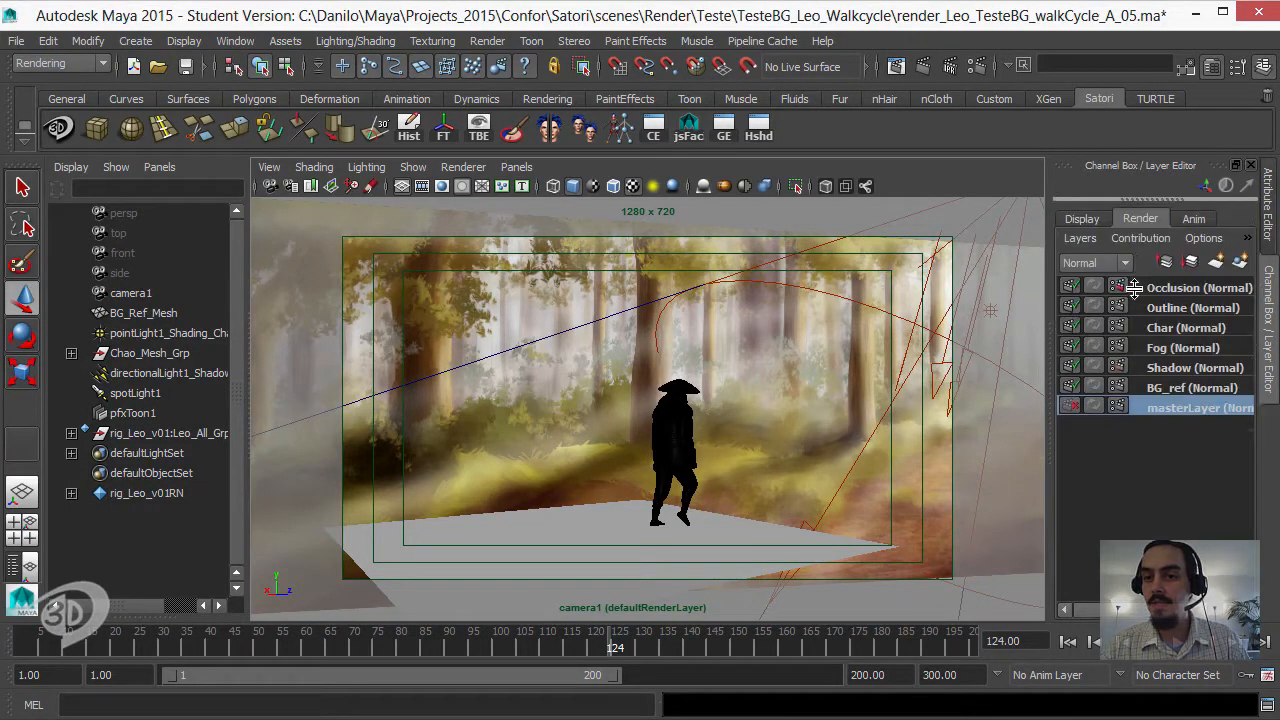
{"action": "left_click_drag", "start_coordinate": [1134, 288], "coordinate": [1143, 350]}
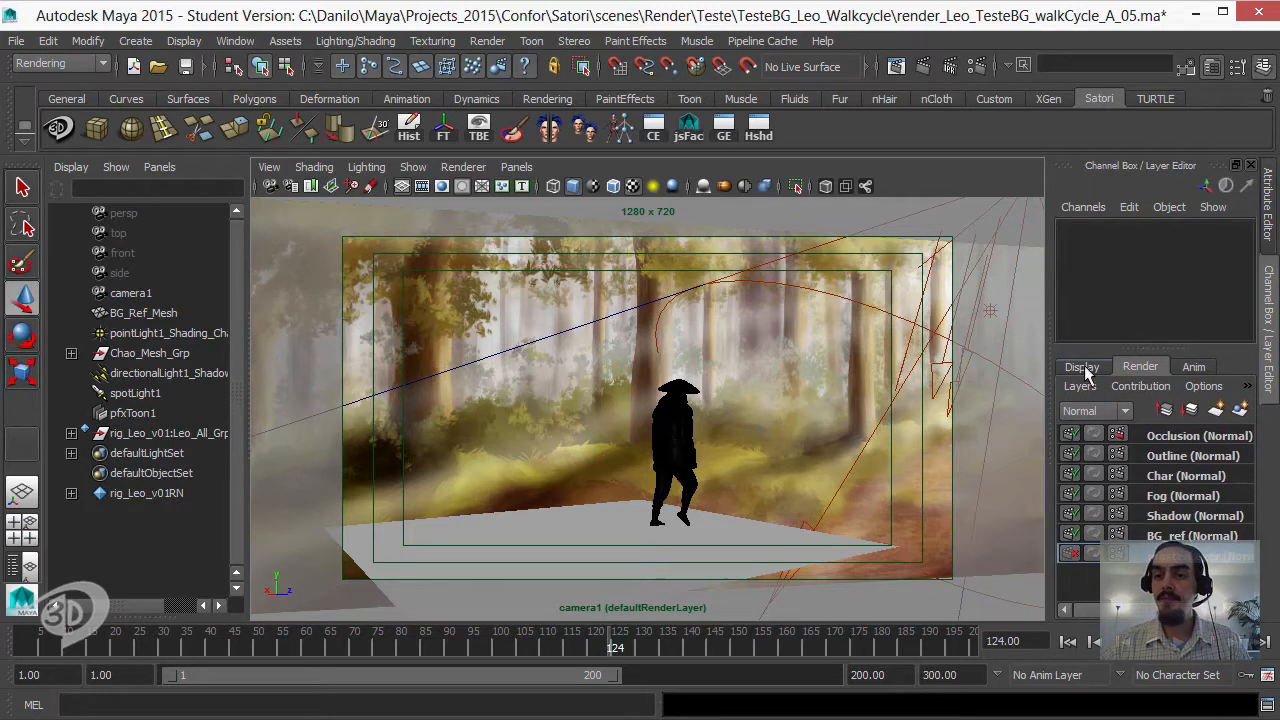
{"action": "left_click", "coordinate": [1084, 368]}
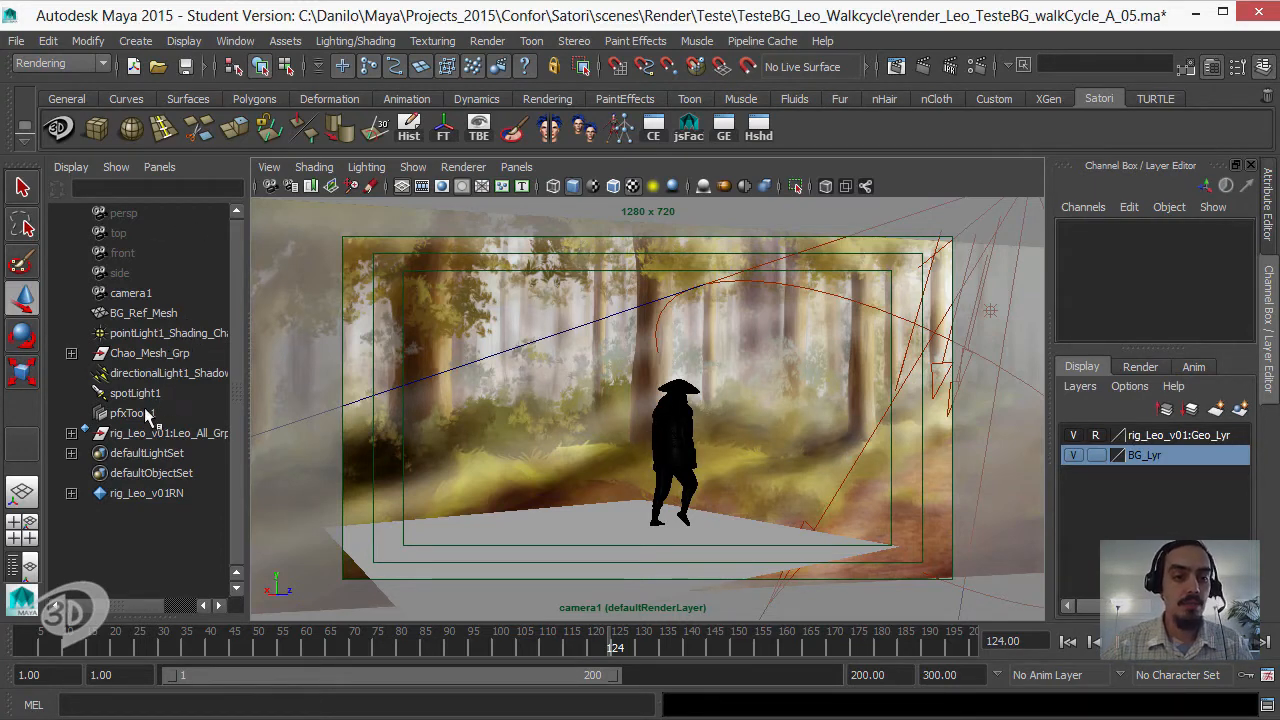
- Expand the Leo_All_Grp rig group and save the scene as a new version named render_Leo_TesteBG_walkCycle_A_06.ma
{"action": "left_click", "coordinate": [71, 433]}
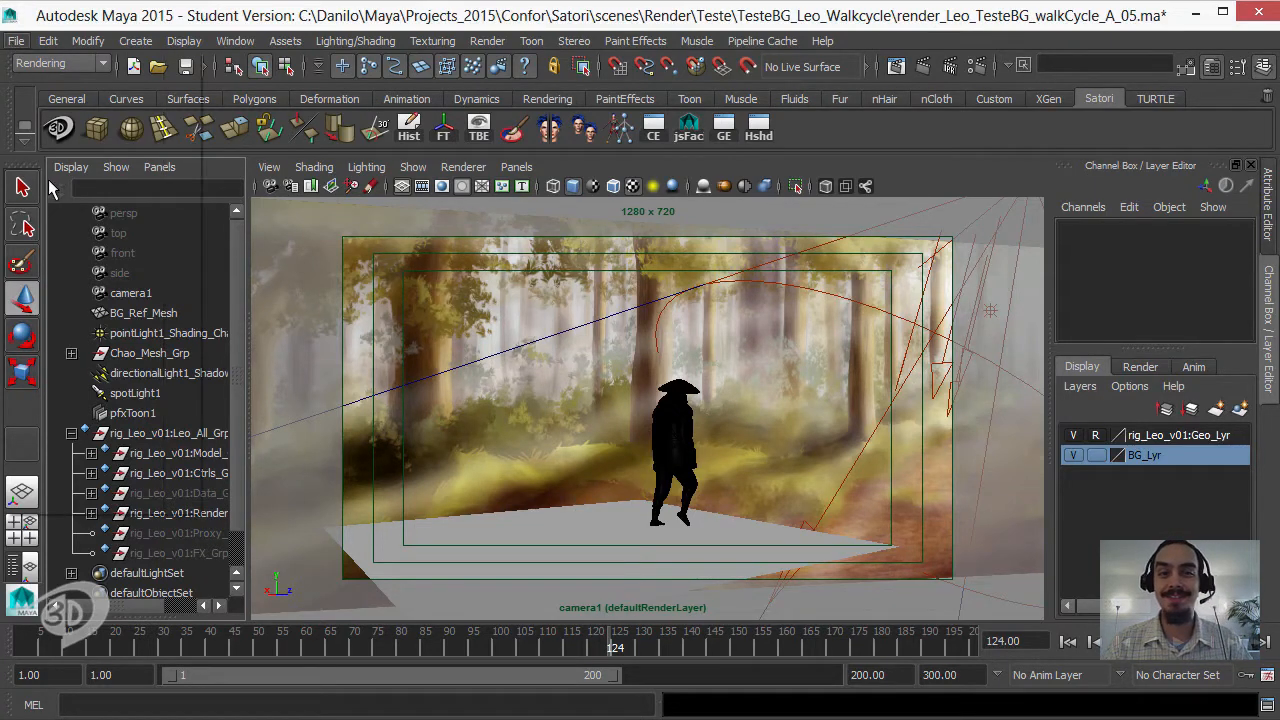
{"action": "left_click", "coordinate": [79, 130]}
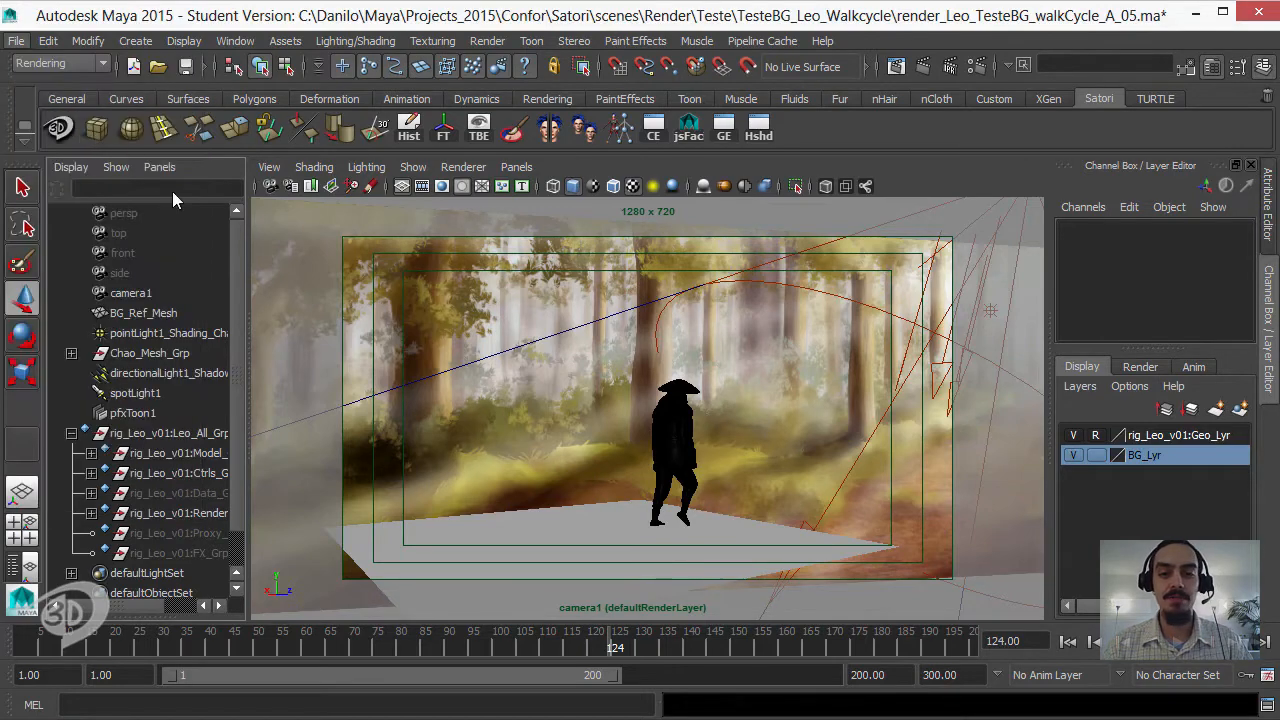
{"action": "key", "text": "ctrl+shift+s"}
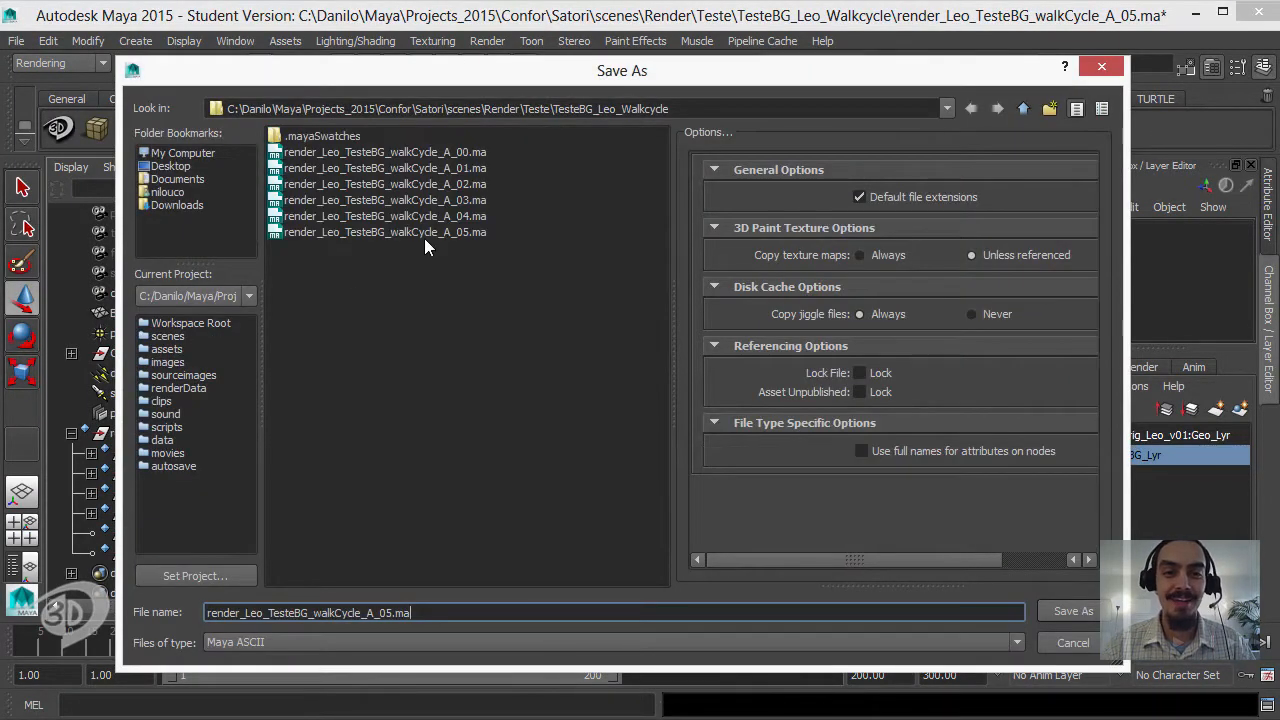
{"action": "left_click", "coordinate": [424, 236]}
{"action": "left_click", "coordinate": [398, 614]}
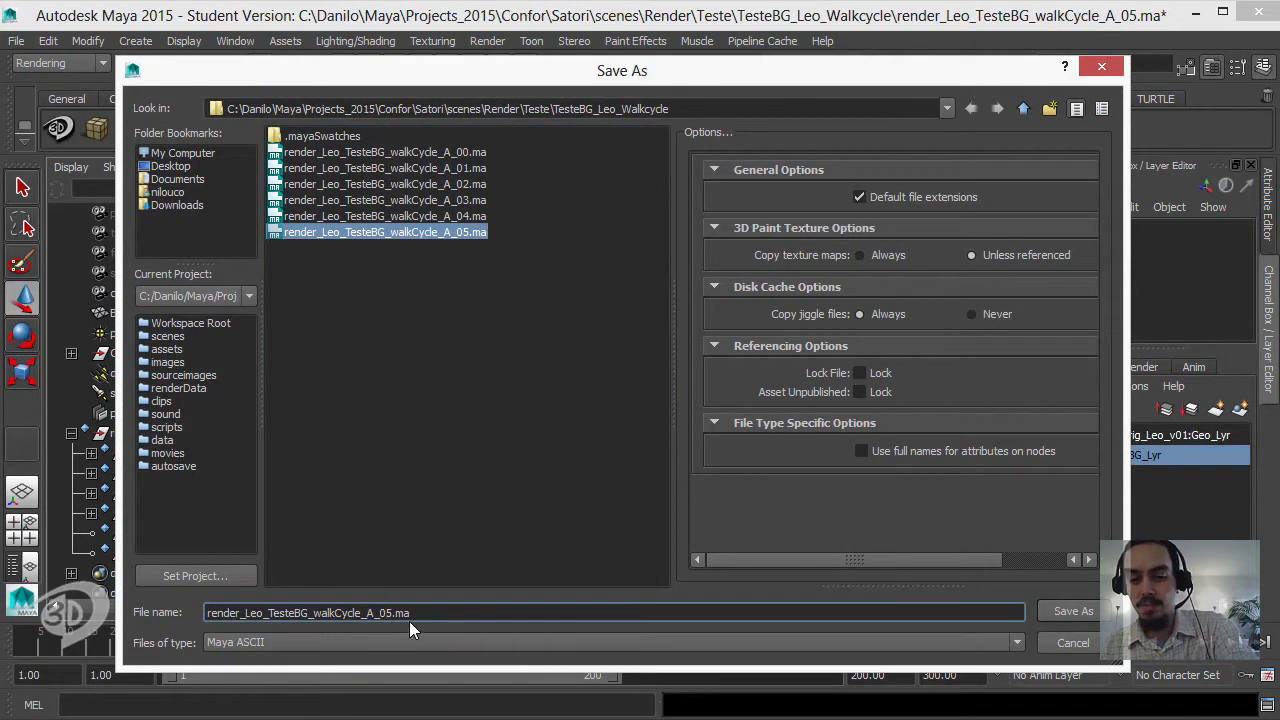
{"action": "key", "text": "Delete"}
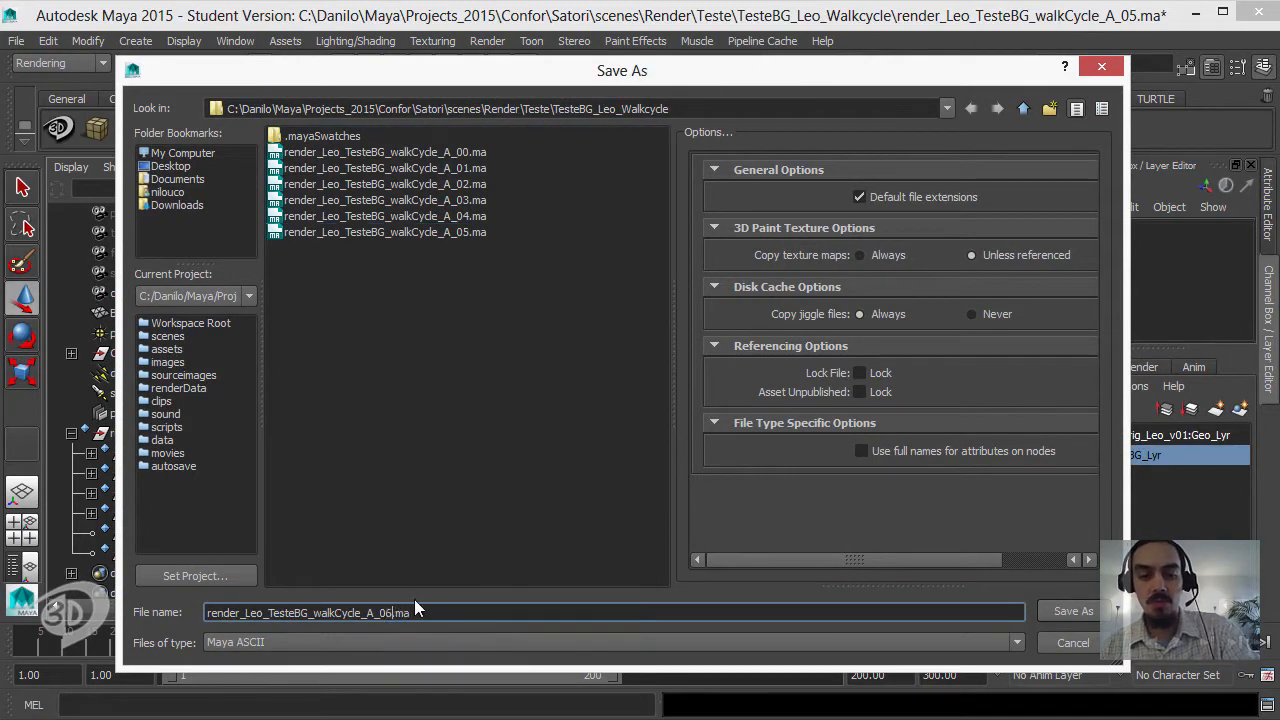
{"action": "type", "text": "6"}
{"action": "key", "text": "Return"}
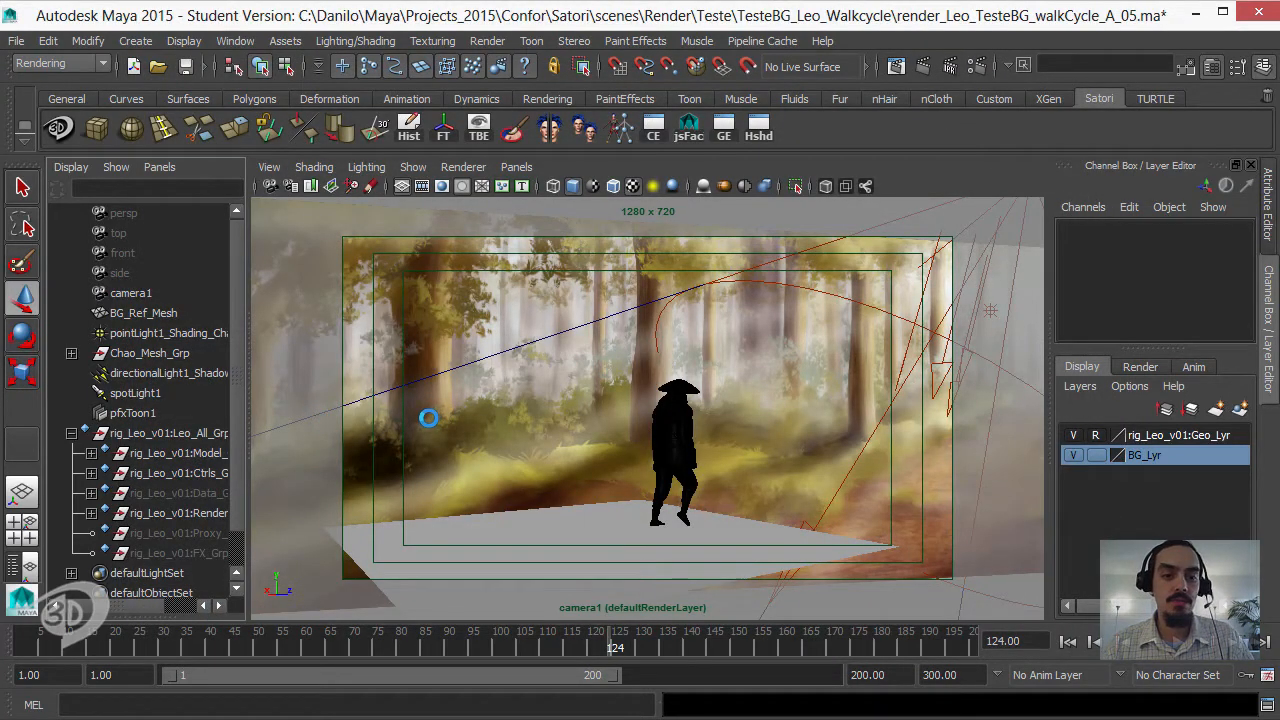
{"action": "left_click", "coordinate": [633, 386]}
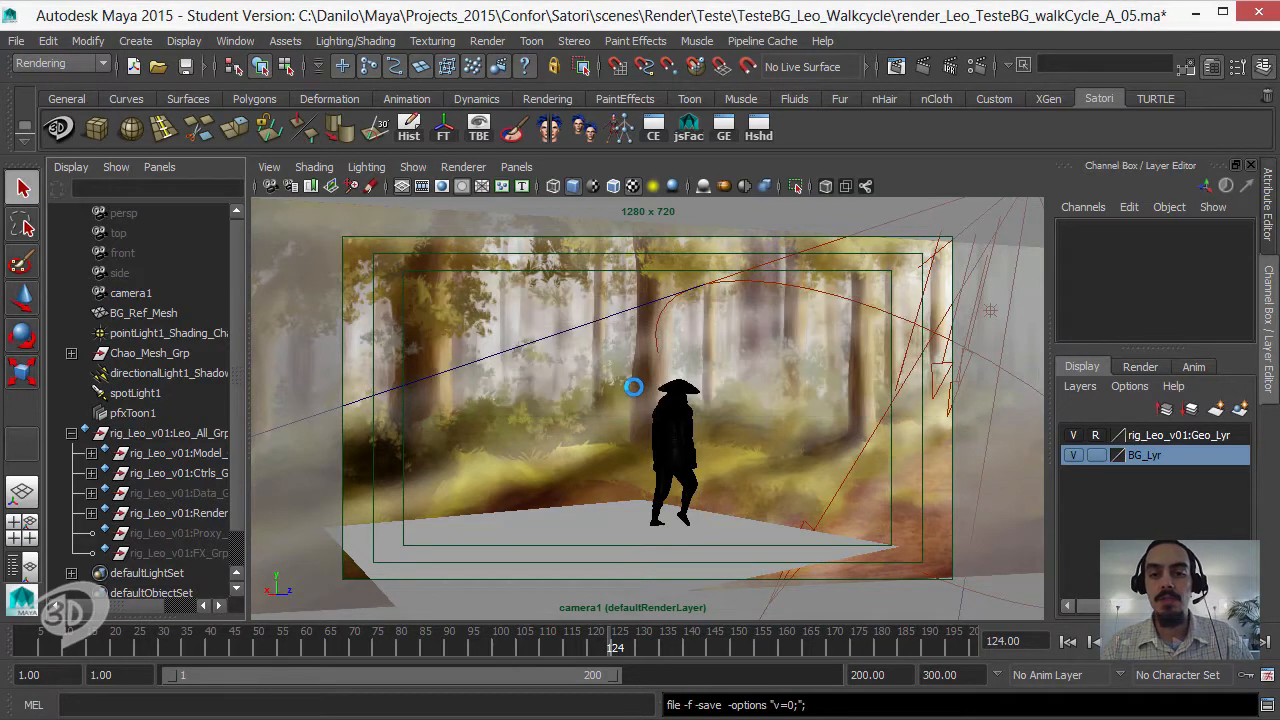
{"action": "left_click", "coordinate": [638, 386]}
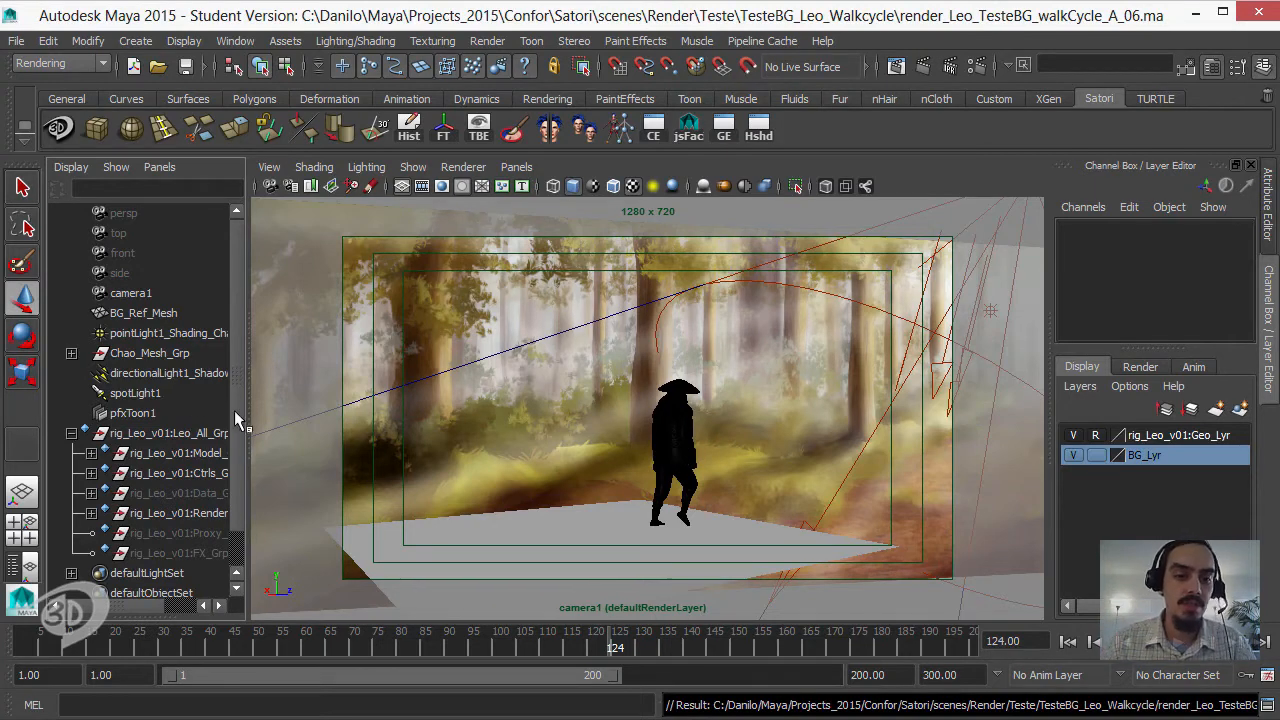
- Expand Render_Grp and its Mesh_Grp in the rig hierarchy, and widen the Outliner to show the full mesh names
{"action": "left_click_drag", "start_coordinate": [236, 415], "coordinate": [238, 455]}
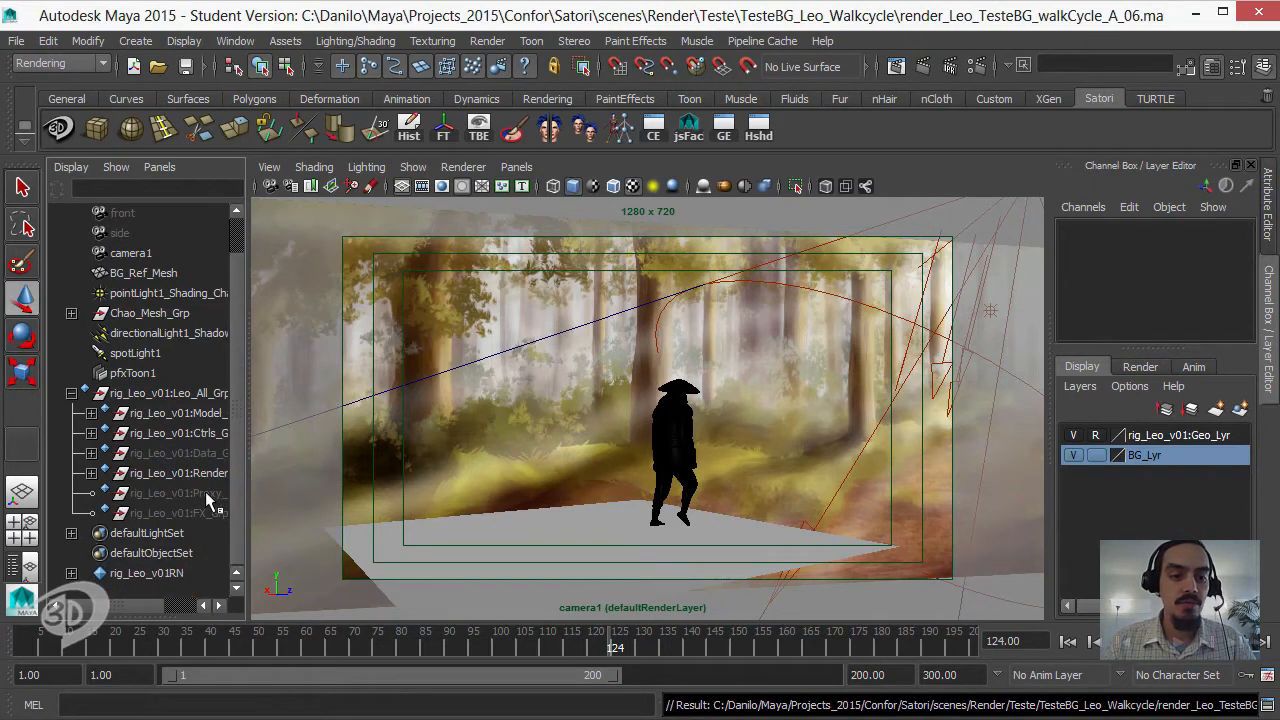
{"action": "left_click", "coordinate": [91, 473]}
{"action": "left_click", "coordinate": [111, 493]}
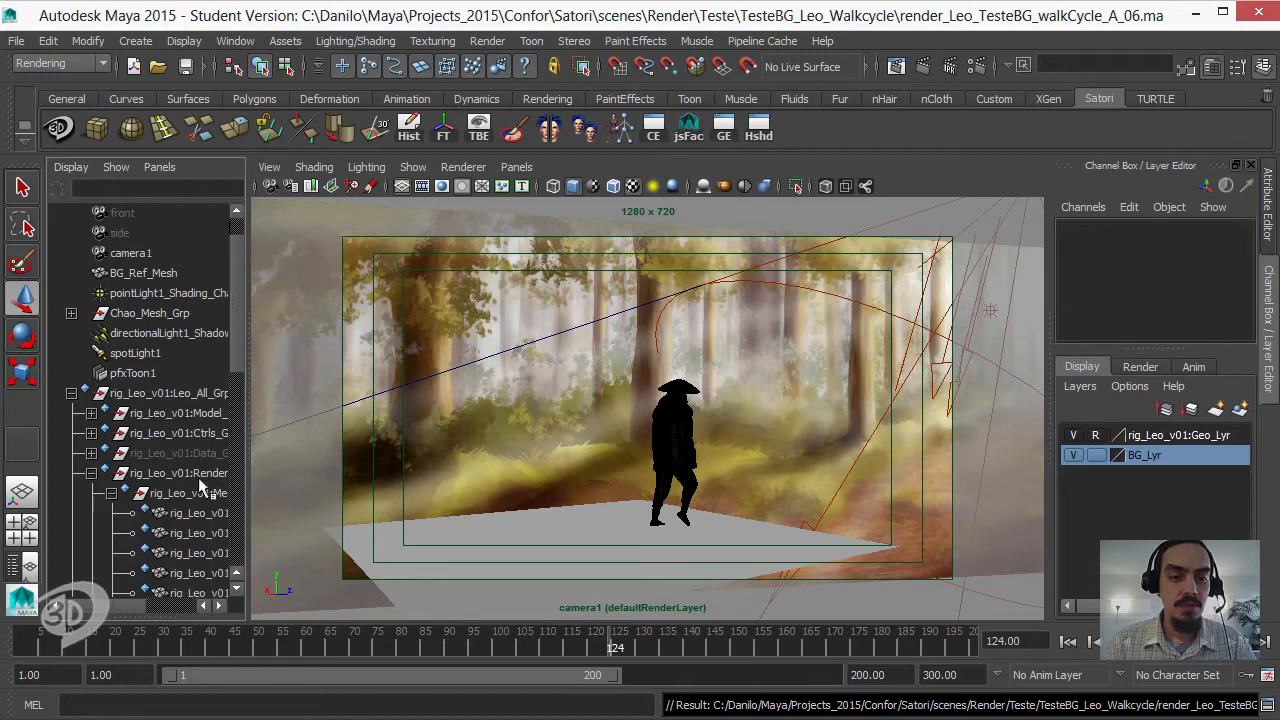
{"action": "scroll", "coordinate": [237, 385], "scroll_direction": "down", "scroll_amount": 3}
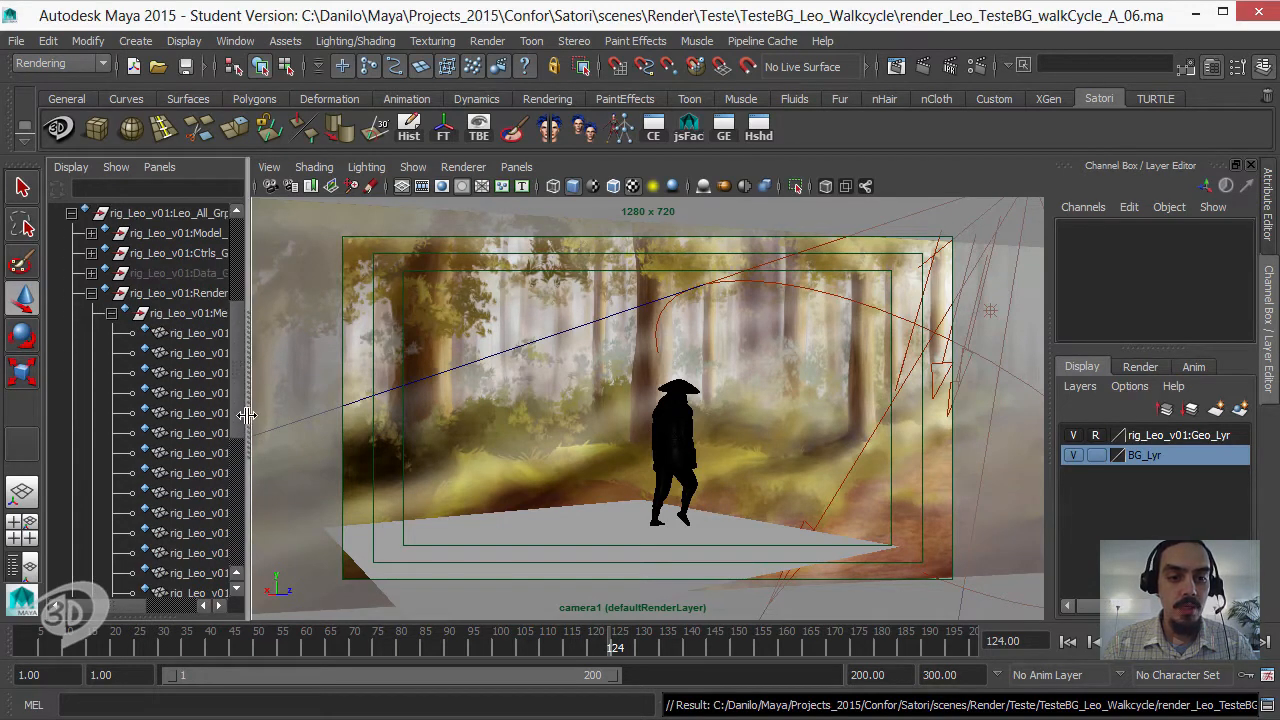
{"action": "left_click_drag", "start_coordinate": [319, 402], "coordinate": [326, 400]}
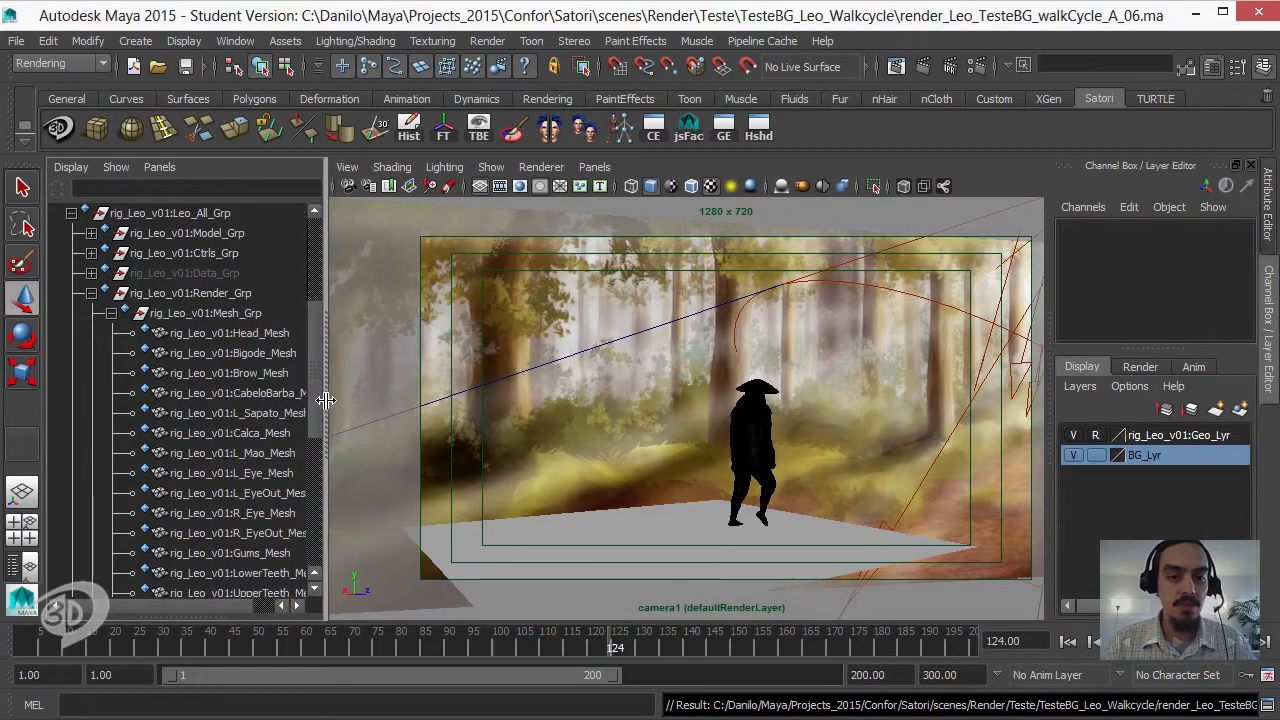
- Select Calca_Mesh, Cinto_Mesh and Camisa_Mesh in Mesh_Grp together with Bolsa_Mesh in Acessorios_Grp
{"action": "left_click", "coordinate": [252, 435]}
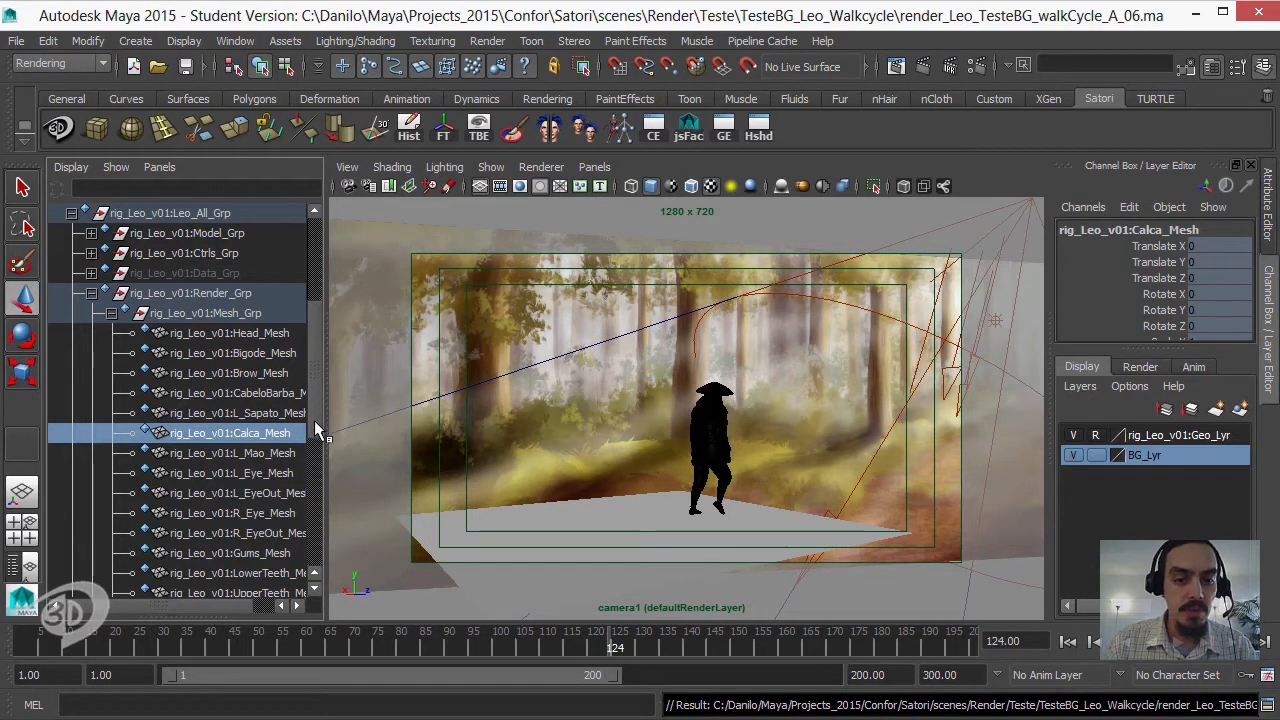
{"action": "scroll", "coordinate": [315, 430], "scroll_direction": "down", "scroll_amount": 2}
{"action": "scroll", "coordinate": [313, 450], "scroll_direction": "down", "scroll_amount": 3}
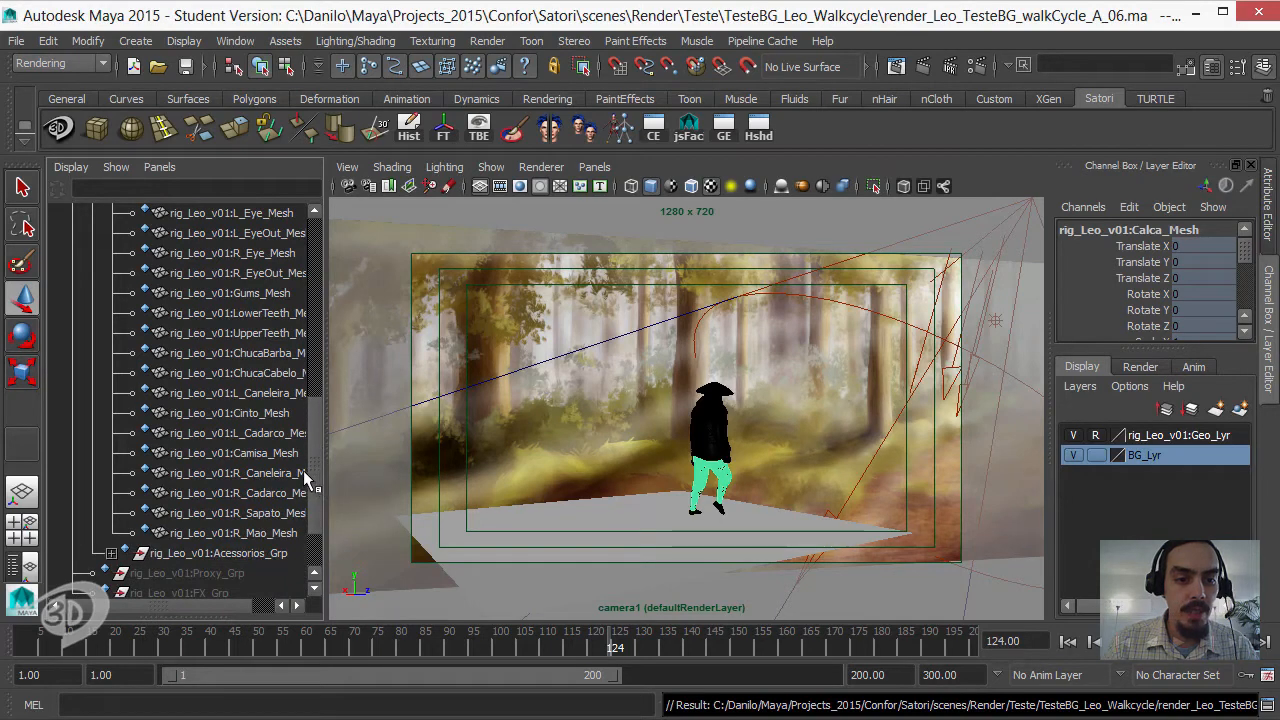
{"action": "left_click", "coordinate": [263, 411]}
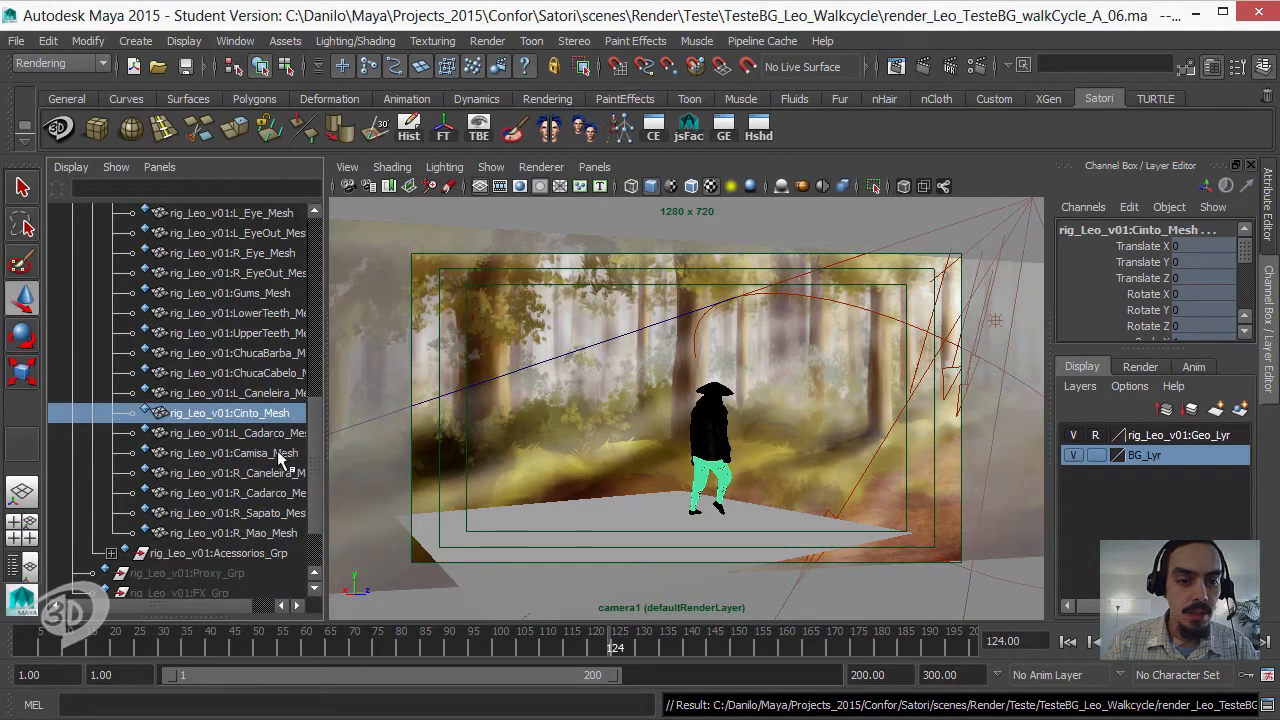
{"action": "left_click", "coordinate": [276, 455], "text": "ctrl"}
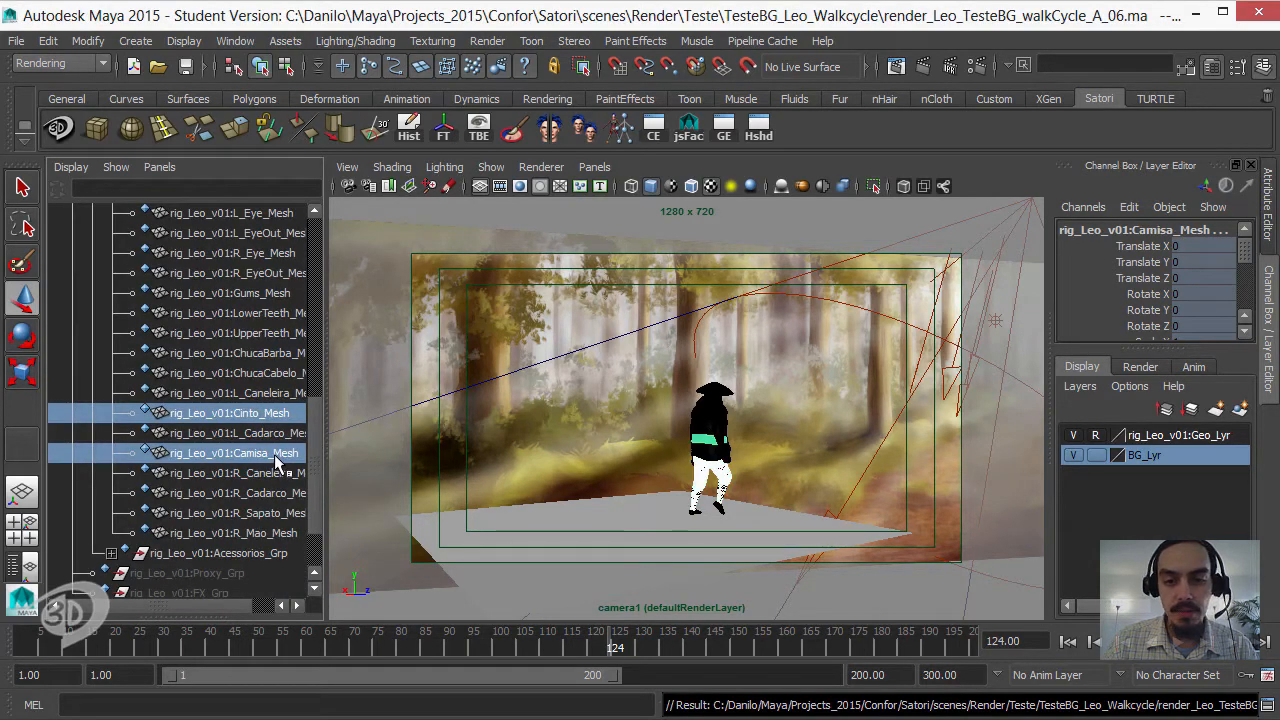
{"action": "left_click", "coordinate": [111, 553]}
{"action": "left_click_drag", "start_coordinate": [312, 465], "coordinate": [310, 497]}
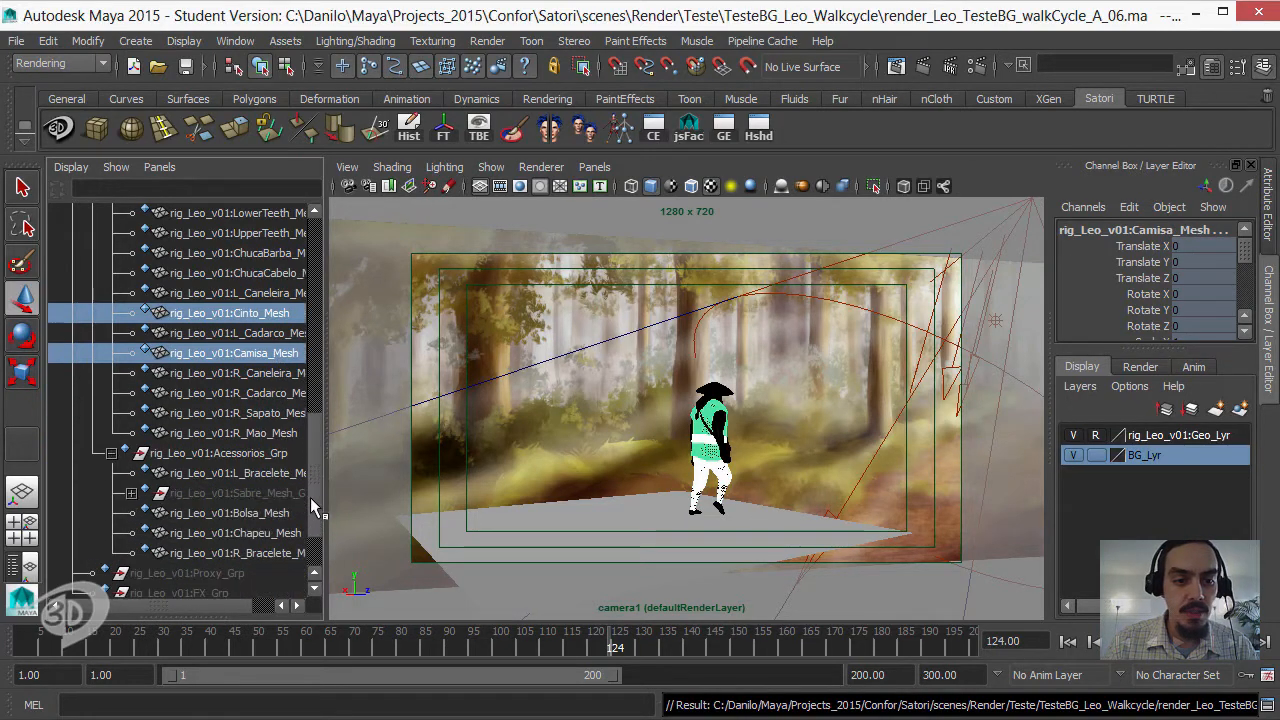
{"action": "left_click", "coordinate": [244, 513], "text": "ctrl"}
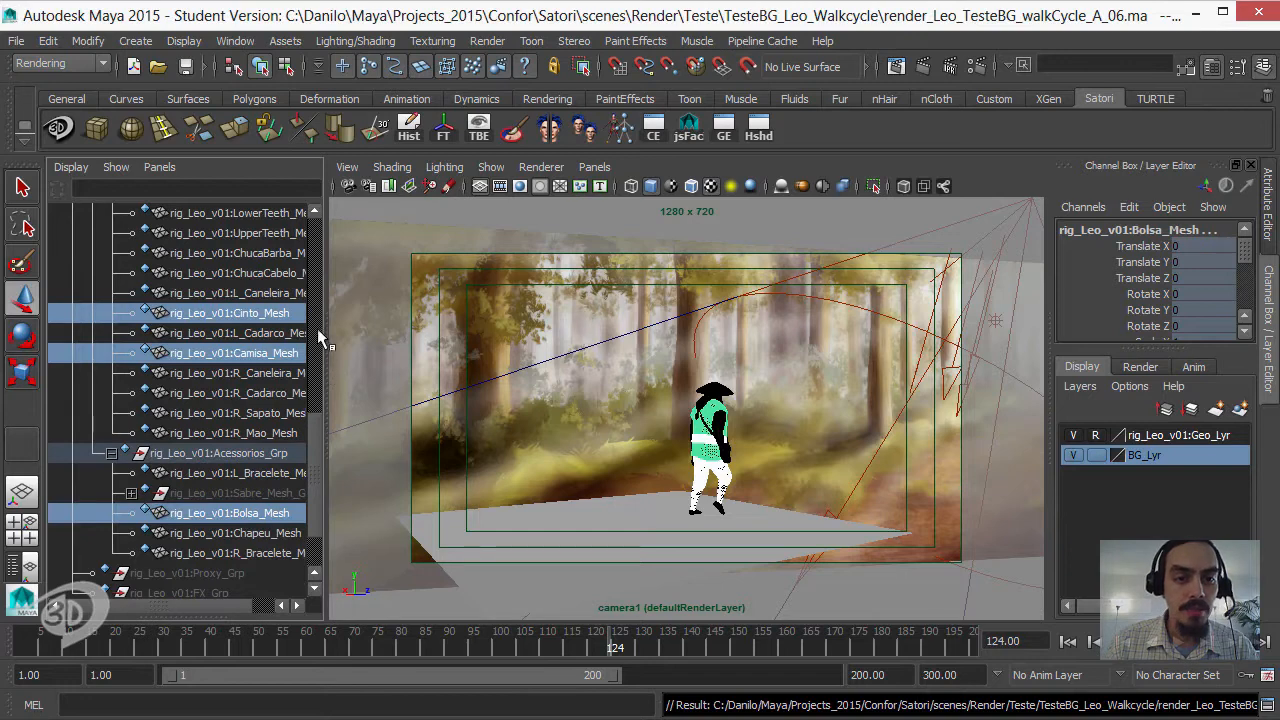
- Add the rig's Ctrls_Grp to the selection and isolate the selected objects in the camera view
{"action": "left_click_drag", "start_coordinate": [315, 322], "coordinate": [313, 304]}
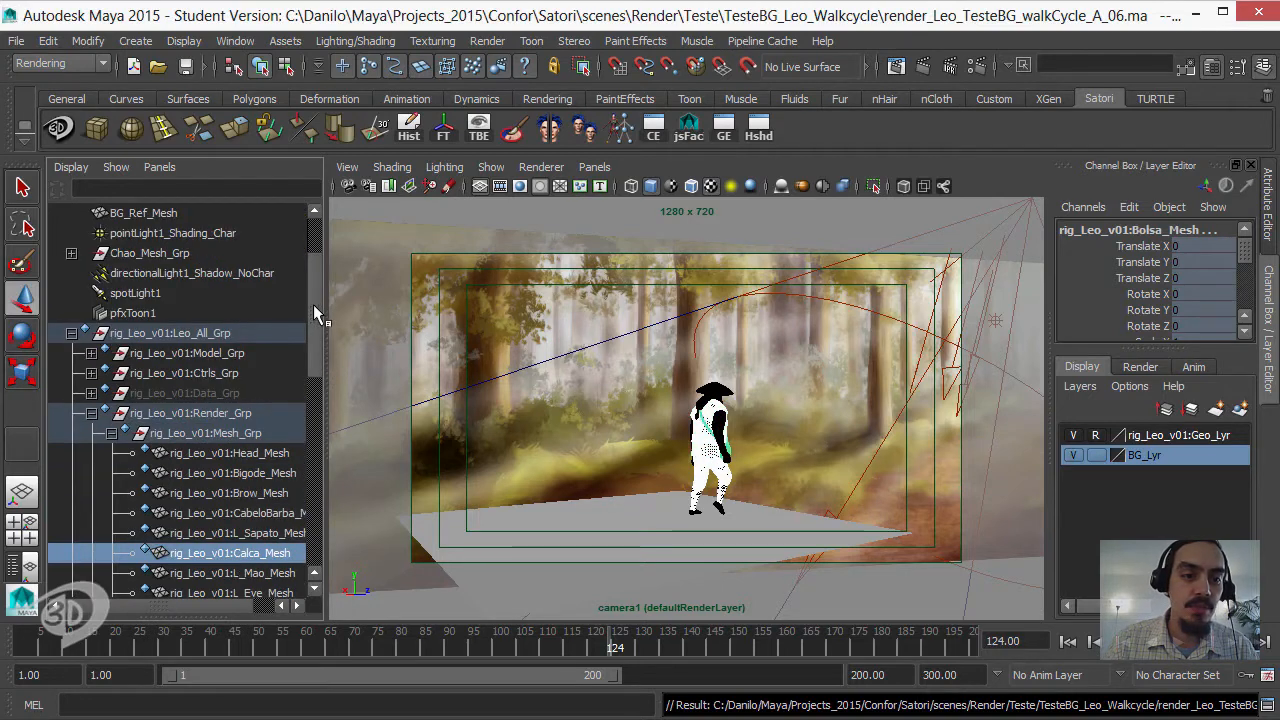
{"action": "left_click", "coordinate": [204, 372], "text": "ctrl"}
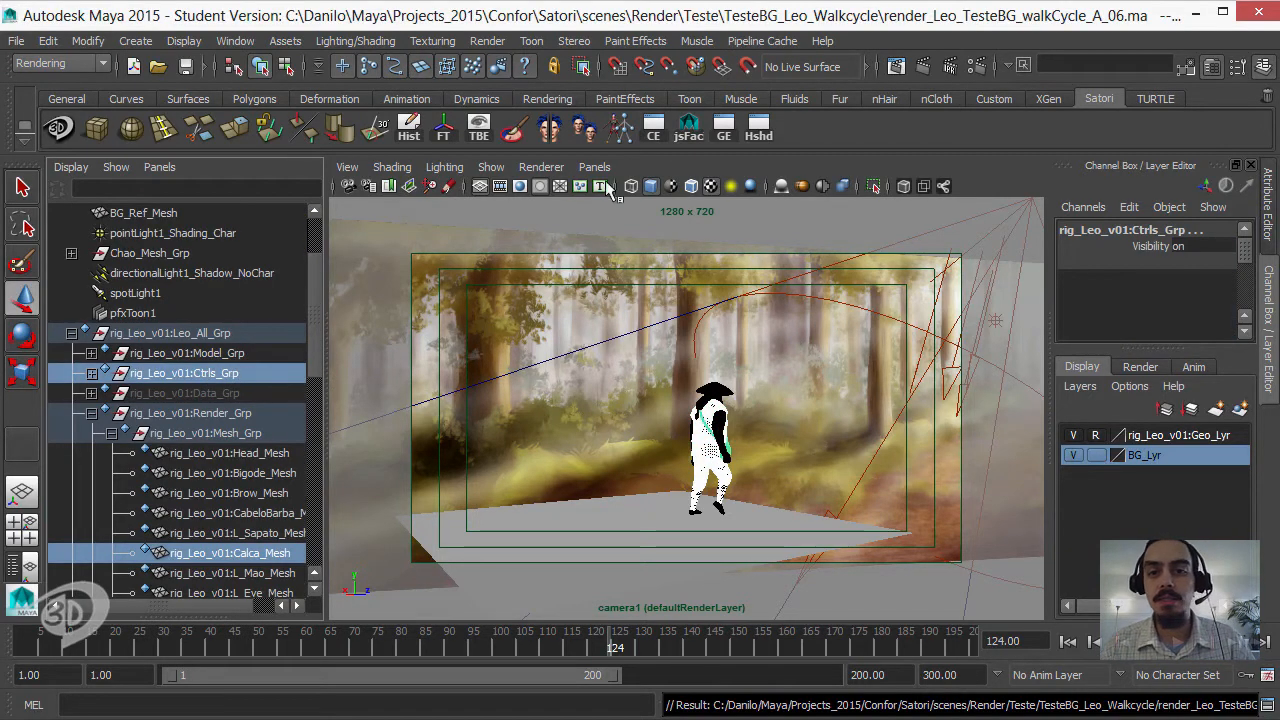
{"action": "left_click", "coordinate": [873, 185]}
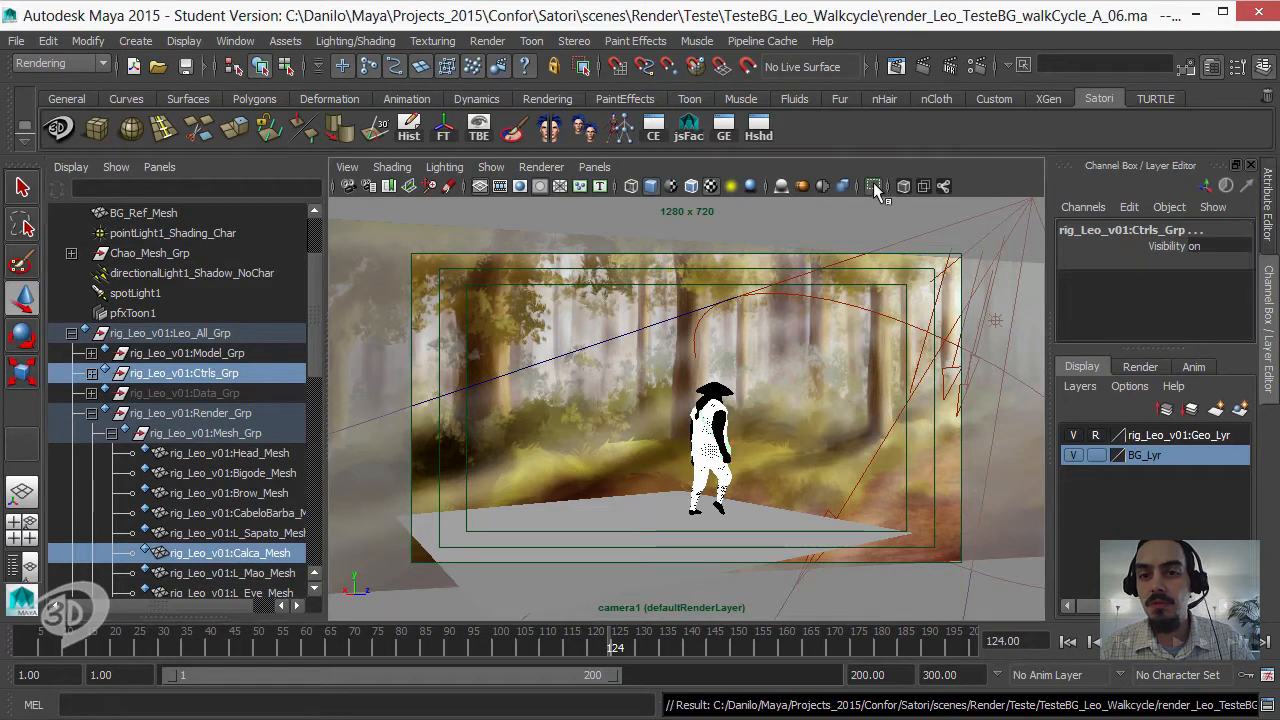
{"action": "left_click", "coordinate": [866, 188]}
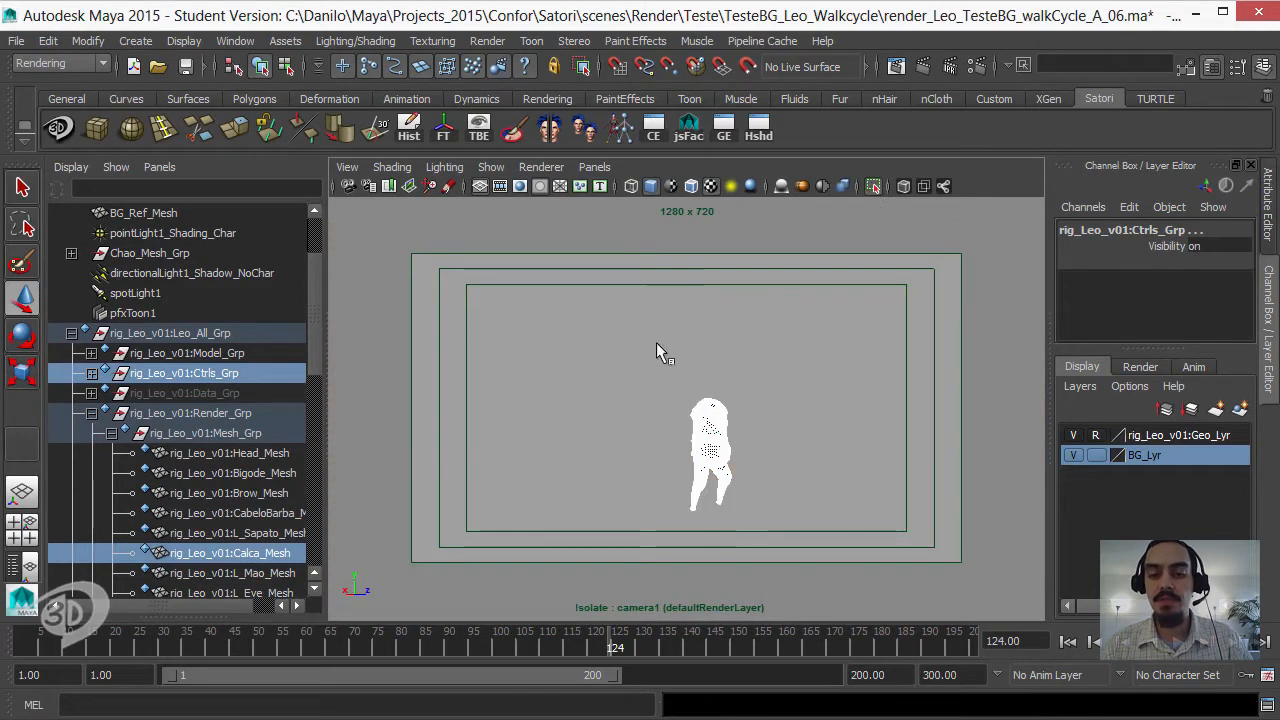
- Remove Ctrls_Grp from the selection and set the polySmoothFace Divisions of the selected meshes to 0
{"action": "left_click", "coordinate": [221, 374], "text": "ctrl"}
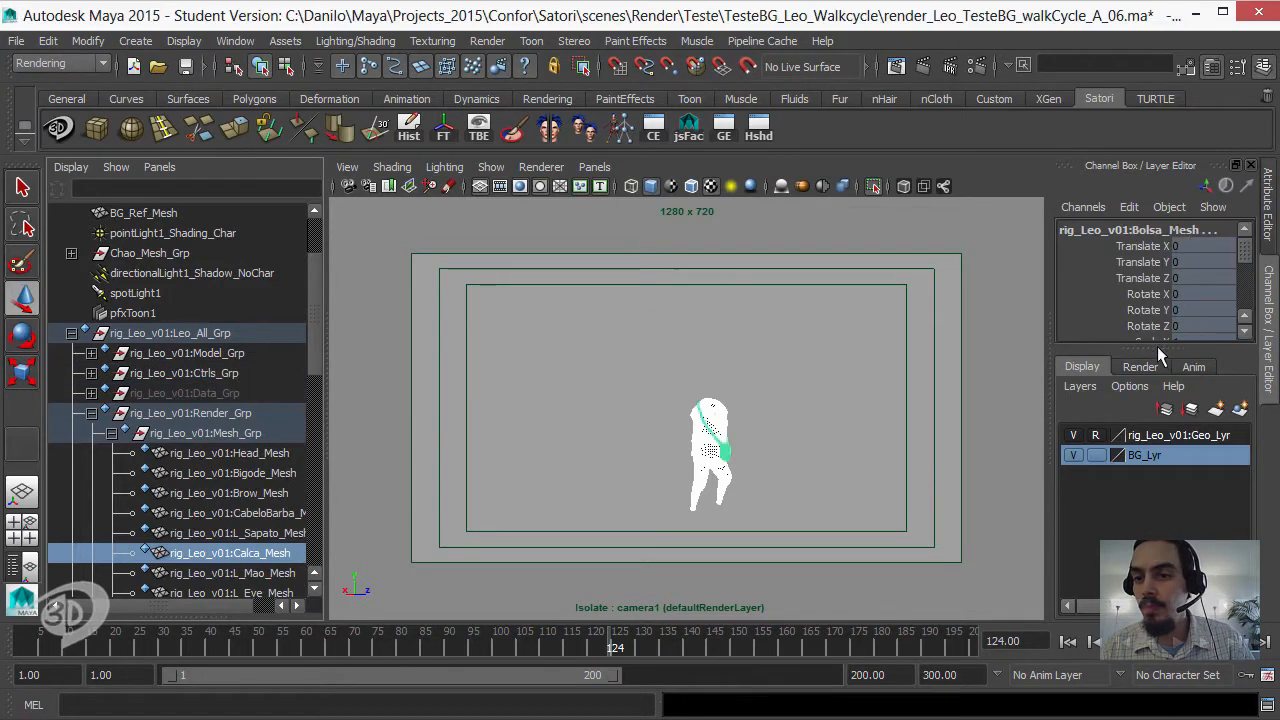
{"action": "left_click_drag", "start_coordinate": [1160, 355], "coordinate": [1160, 448]}
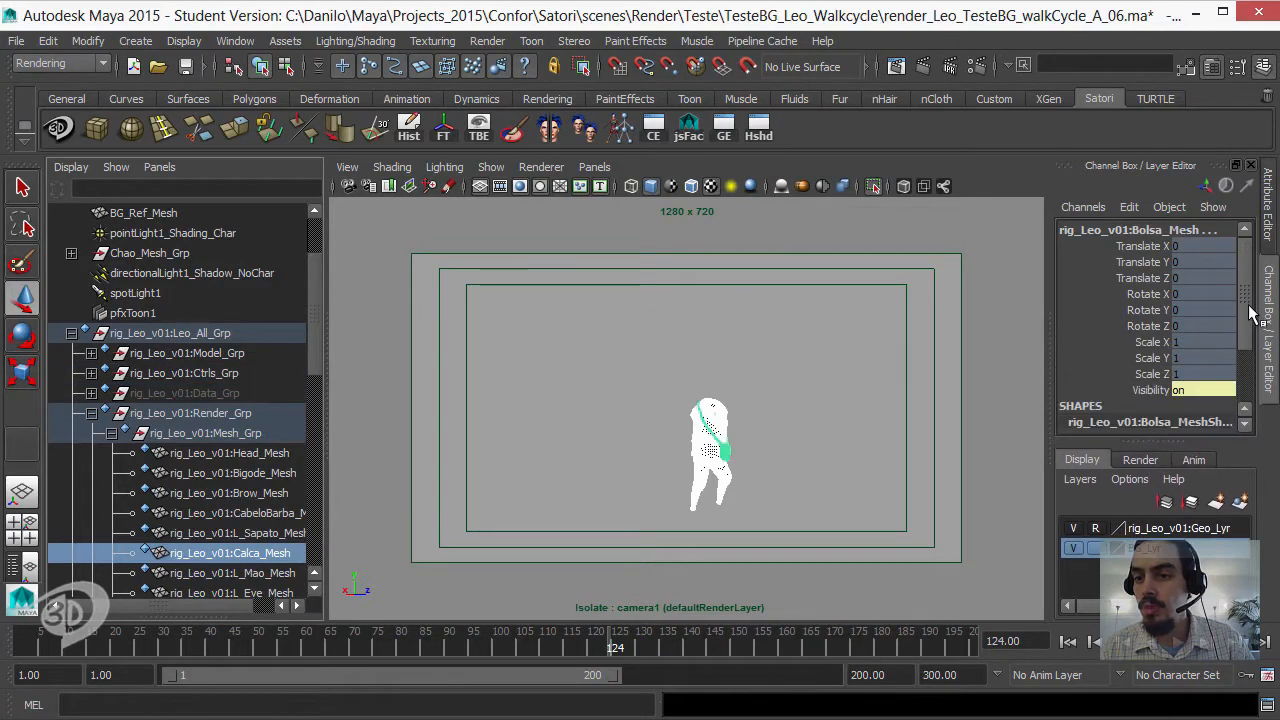
{"action": "left_click_drag", "start_coordinate": [1250, 312], "coordinate": [1256, 382]}
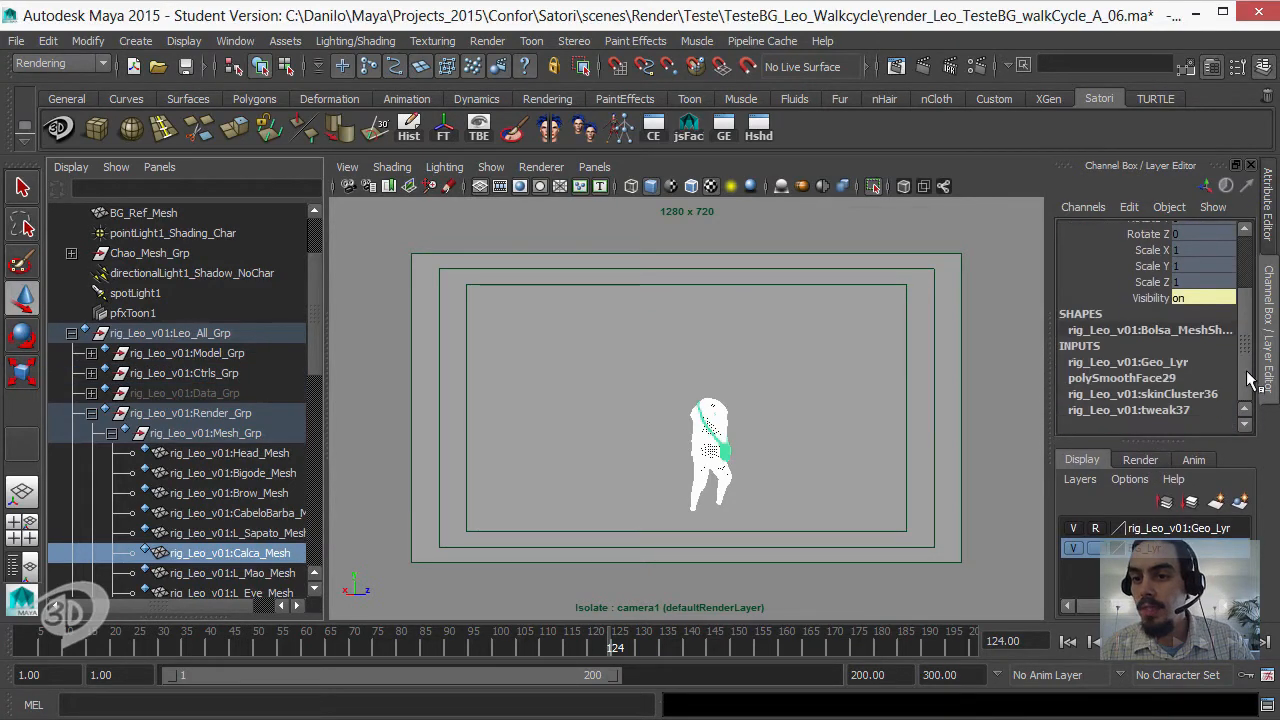
{"action": "left_click", "coordinate": [1105, 379]}
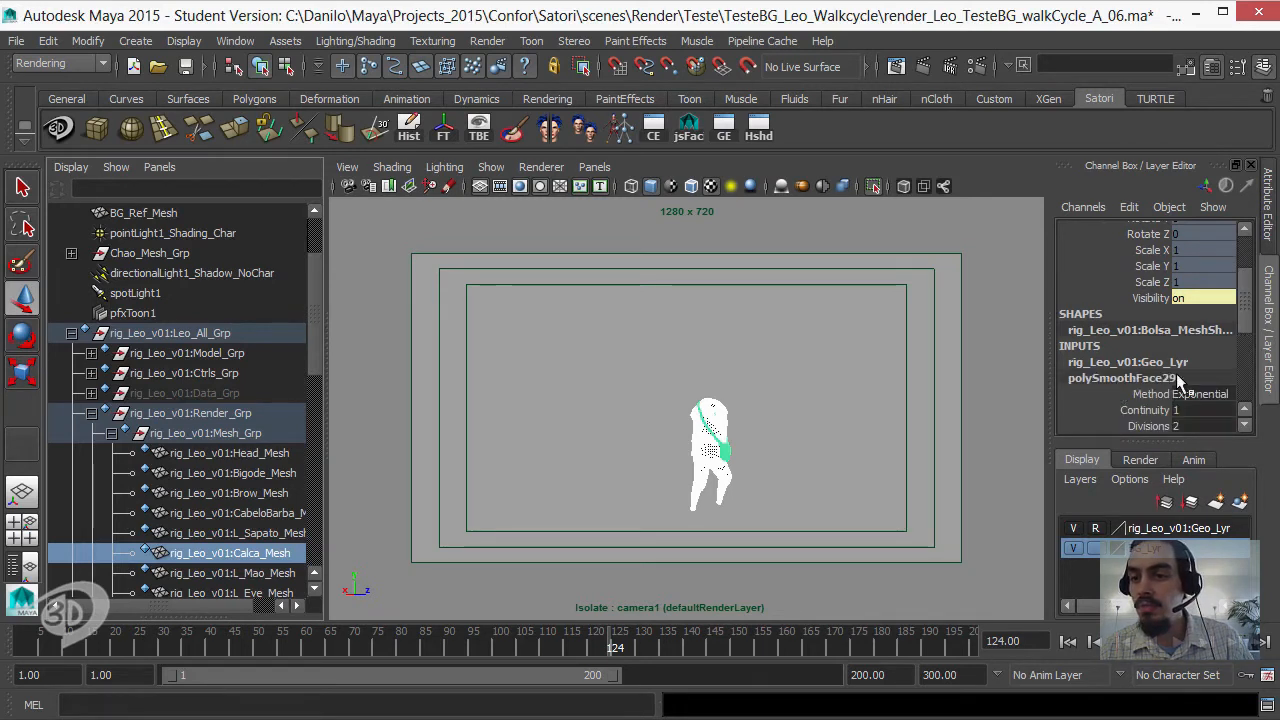
{"action": "double_click", "coordinate": [1183, 425]}
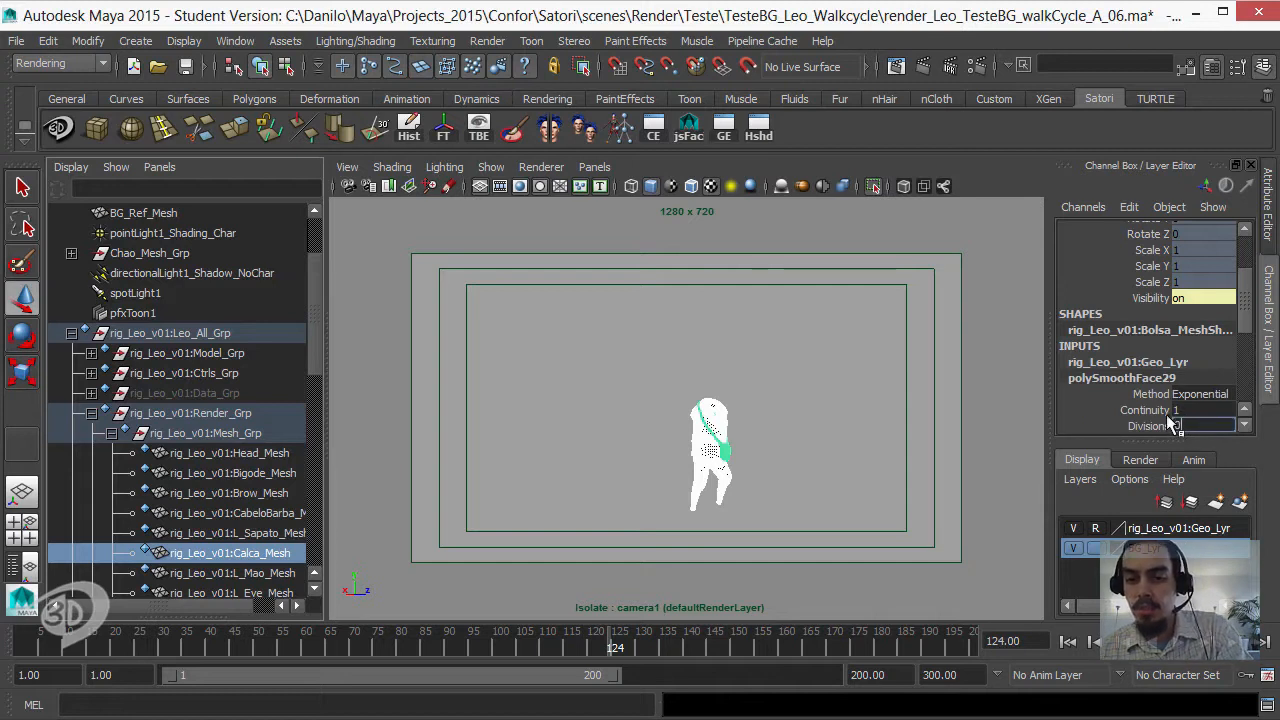
{"action": "type", "text": "0"}
{"action": "key", "text": "Return"}
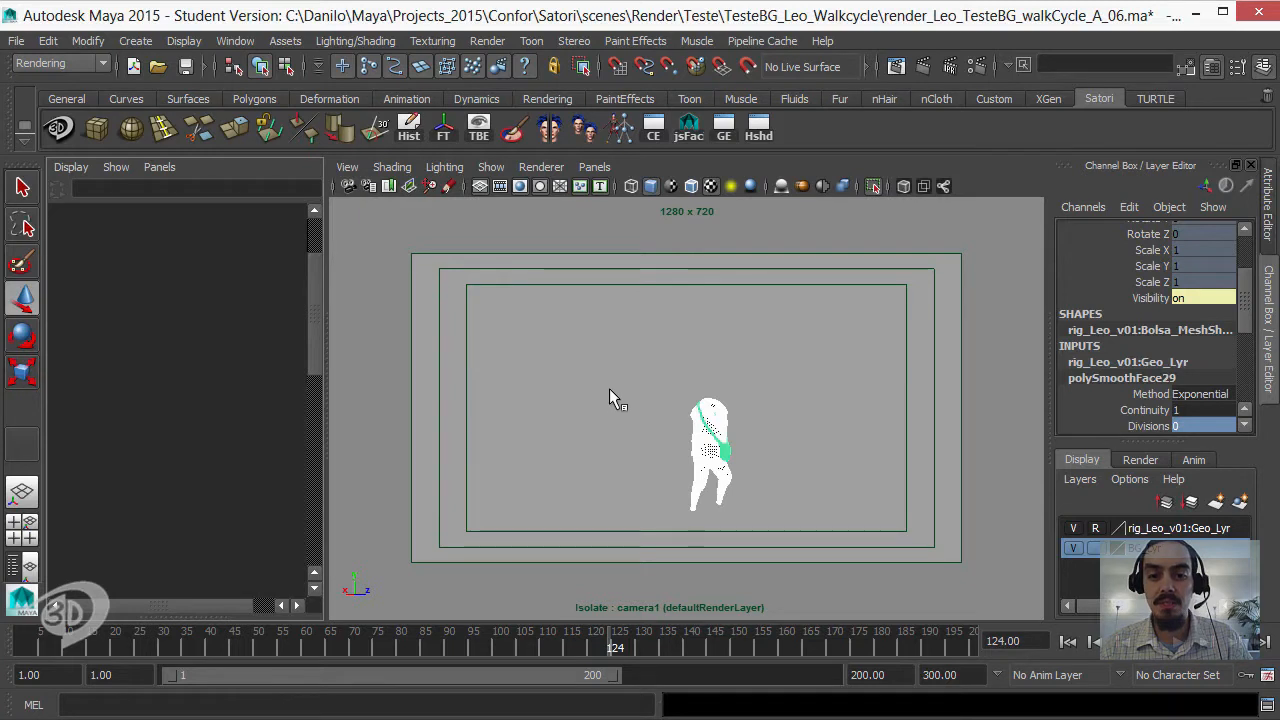
- Enable the display of NURBS curves in the isolated view to show the rig controls
{"action": "left_click", "coordinate": [487, 234]}
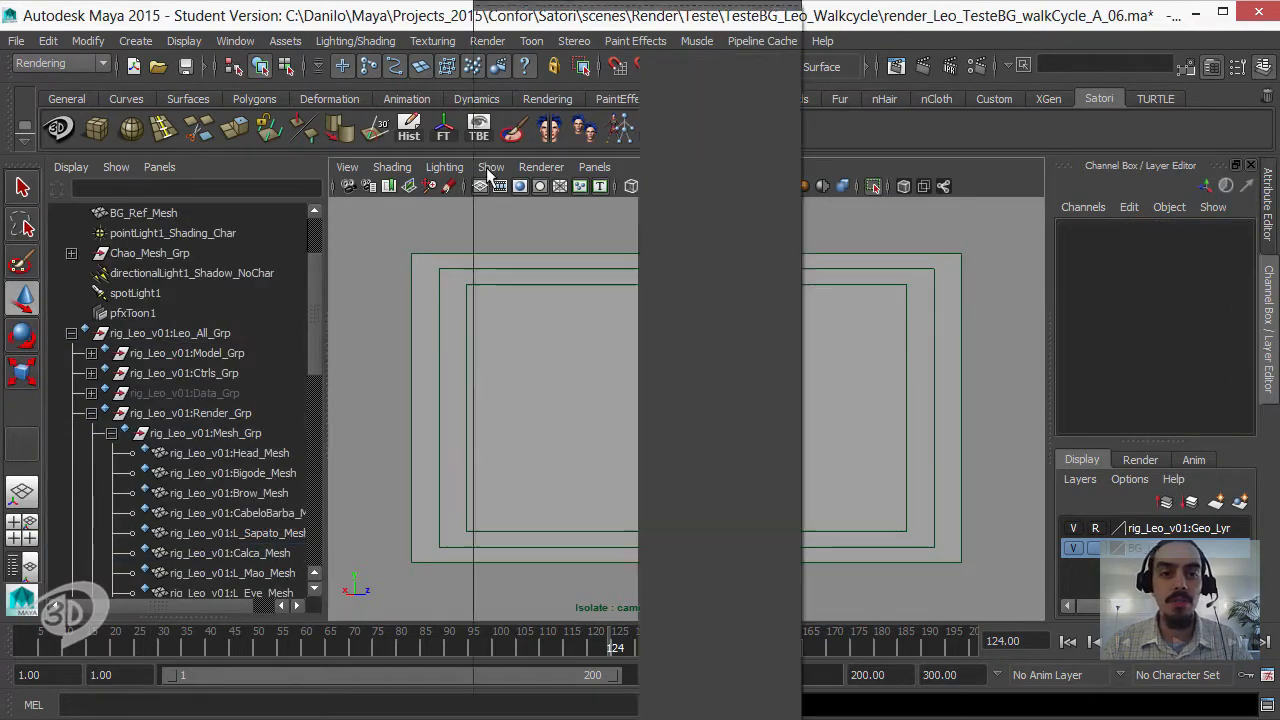
{"action": "left_click", "coordinate": [489, 167]}
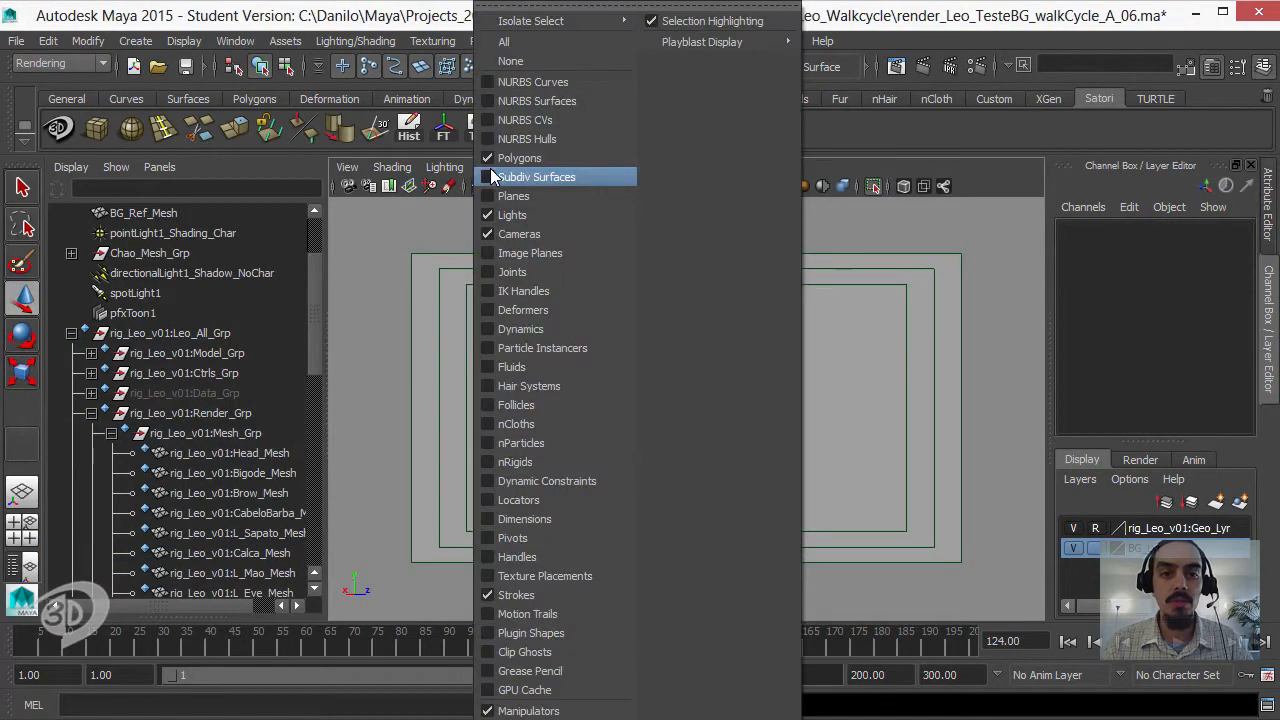
{"action": "left_click", "coordinate": [527, 82]}
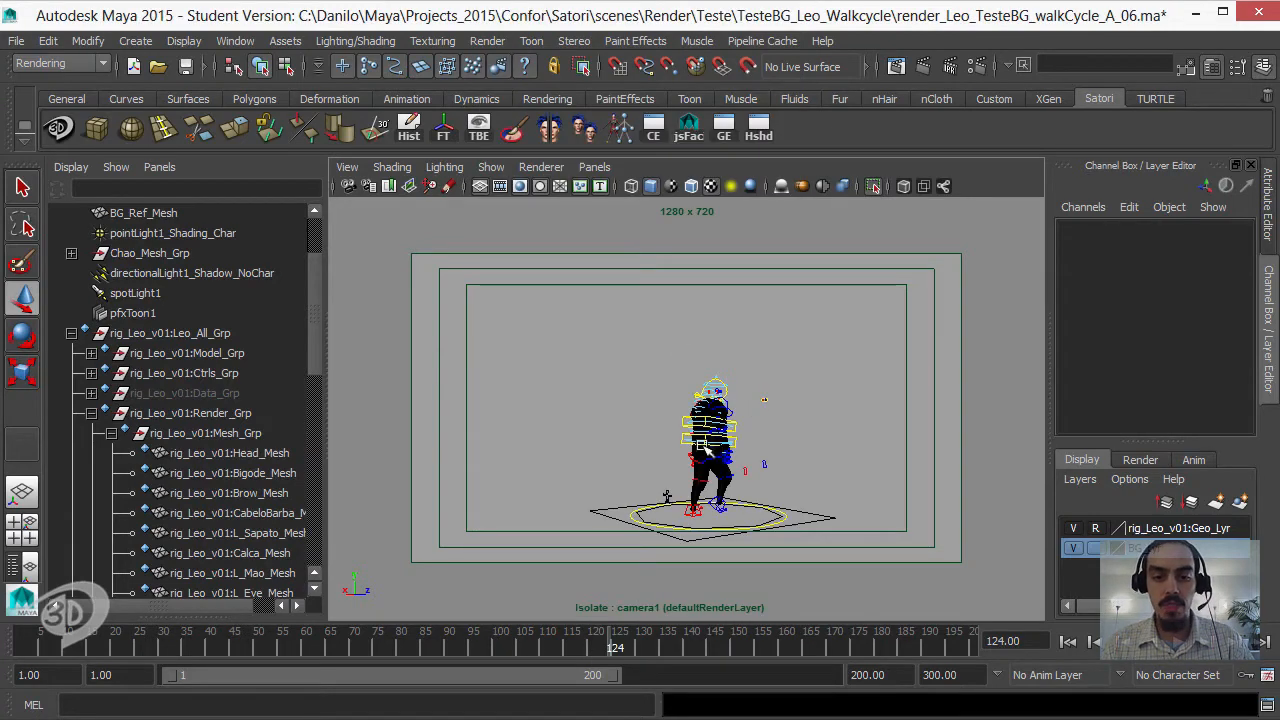
- Switch to the perspective view, frame the character, and display it with the default material
{"action": "key", "text": "space"}
{"action": "left_click_drag", "start_coordinate": [704, 440], "coordinate": [706, 375]}
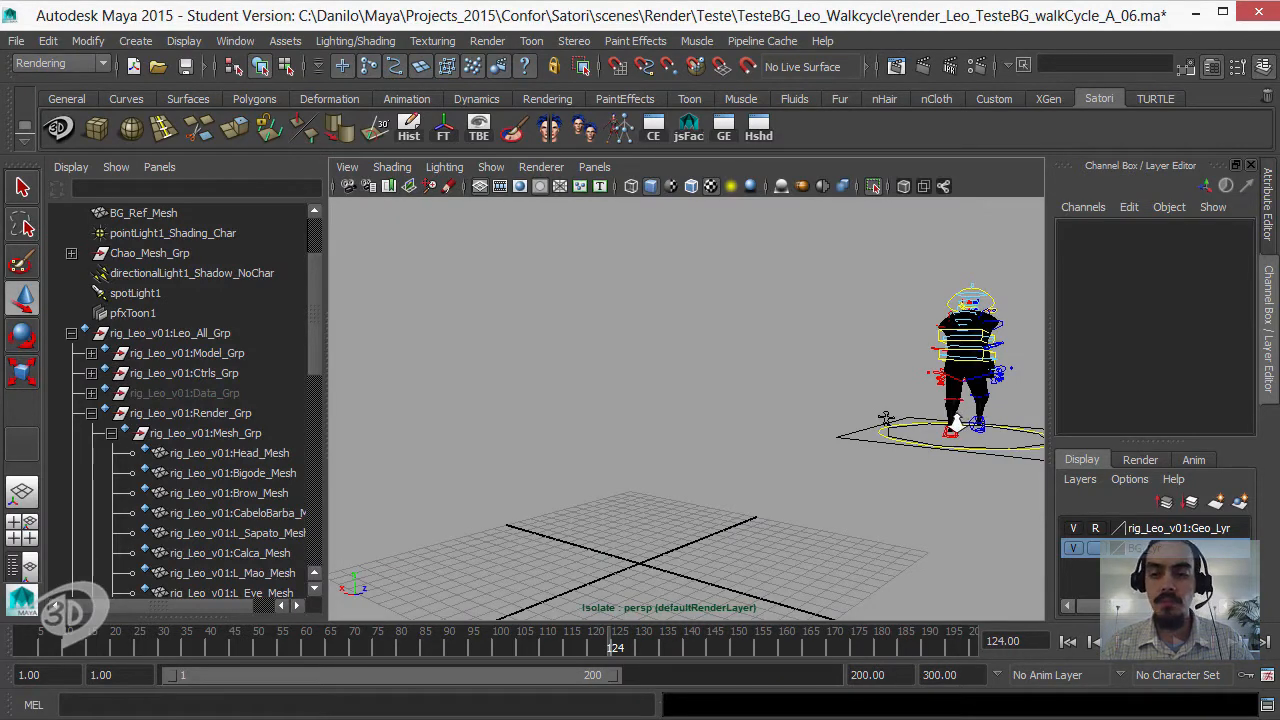
{"action": "key", "text": "f"}
{"action": "mouse_move", "coordinate": [886, 400]}
{"action": "left_mouse_down", "text": "alt"}
{"action": "mouse_move", "coordinate": [791, 407]}
{"action": "mouse_move", "coordinate": [770, 380]}
{"action": "left_mouse_up", "text": "alt"}
{"action": "left_click", "coordinate": [392, 167]}
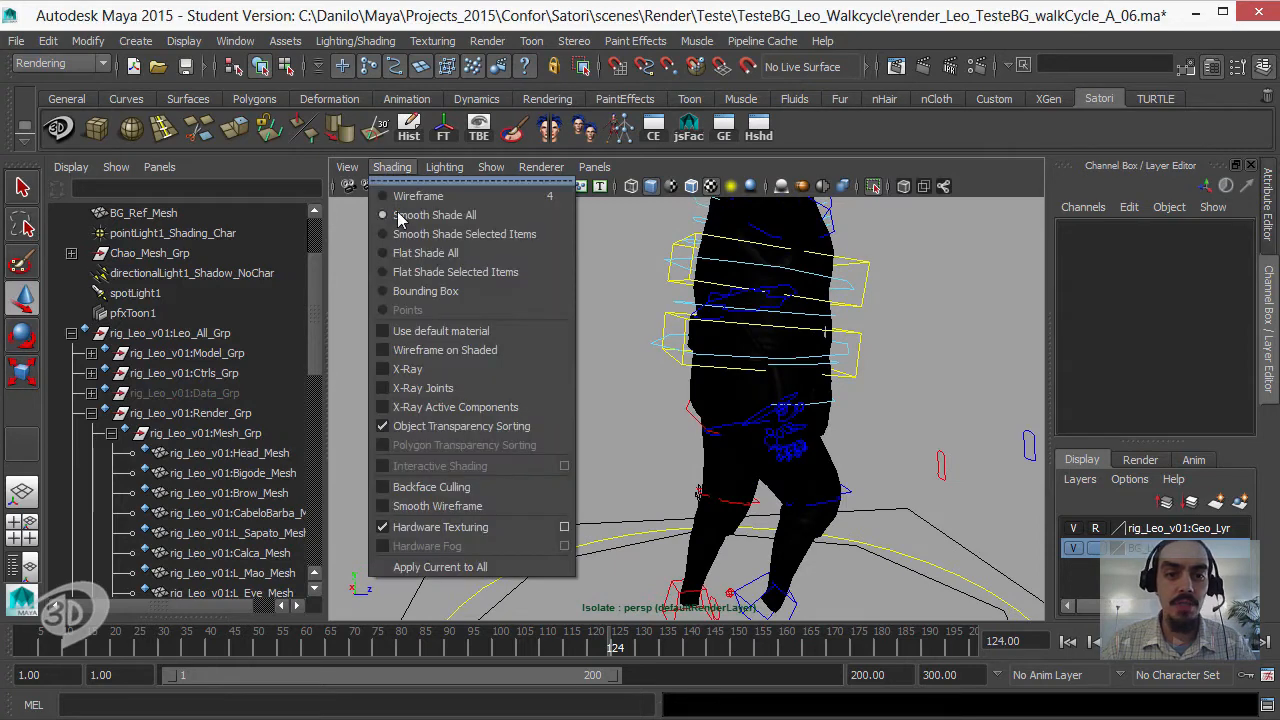
{"action": "left_click", "coordinate": [430, 331]}
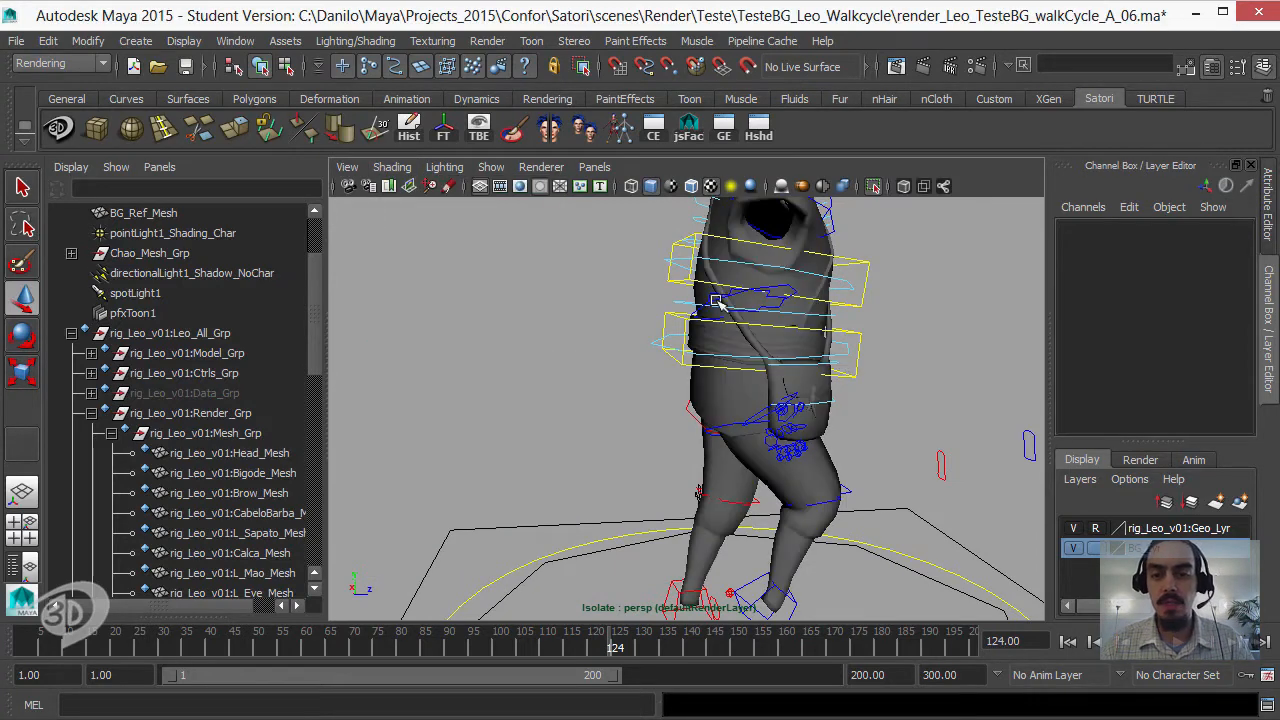
- Select Bag_1_Ctrl beside the character's hip and activate the Move tool
{"action": "left_click_drag", "start_coordinate": [736, 392], "coordinate": [785, 386], "text": "alt"}
{"action": "middle_click_drag", "start_coordinate": [785, 386], "coordinate": [703, 411], "text": "alt"}
{"action": "right_click_drag", "start_coordinate": [703, 411], "coordinate": [814, 420], "text": "alt"}
{"action": "left_click_drag", "start_coordinate": [814, 420], "coordinate": [569, 391], "text": "alt"}
{"action": "left_click", "coordinate": [630, 381]}
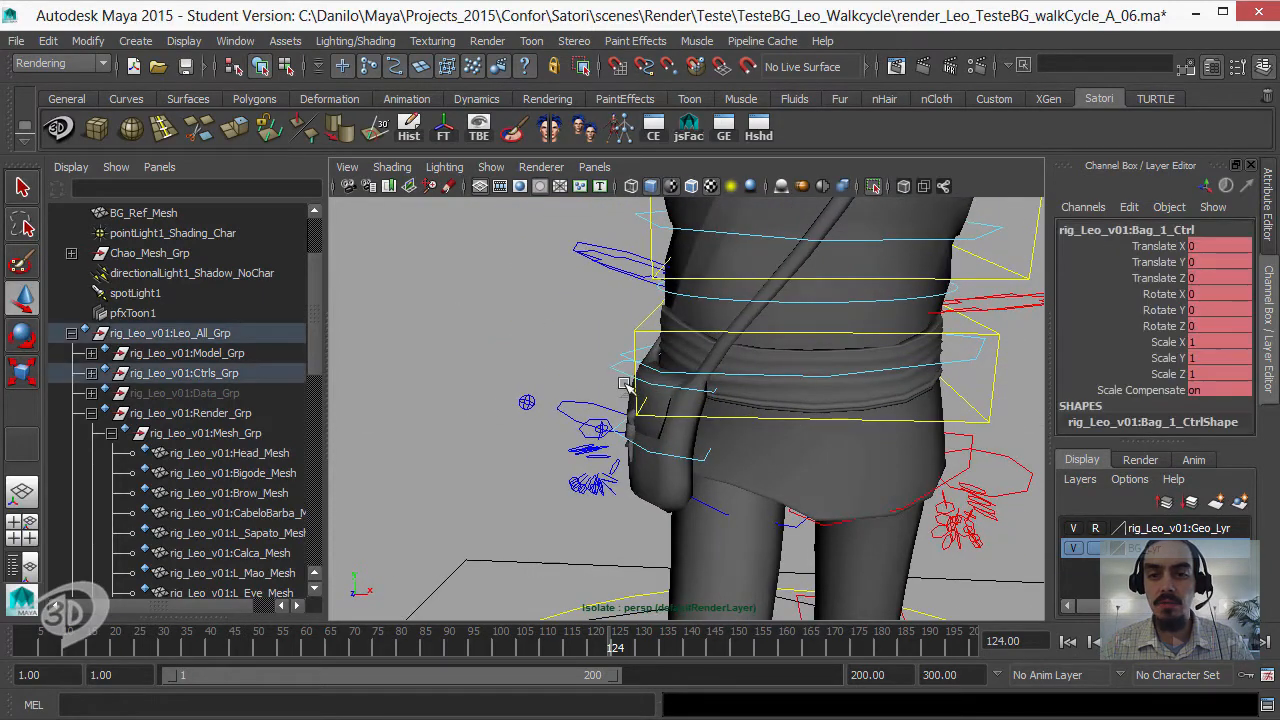
{"action": "key", "text": "w"}
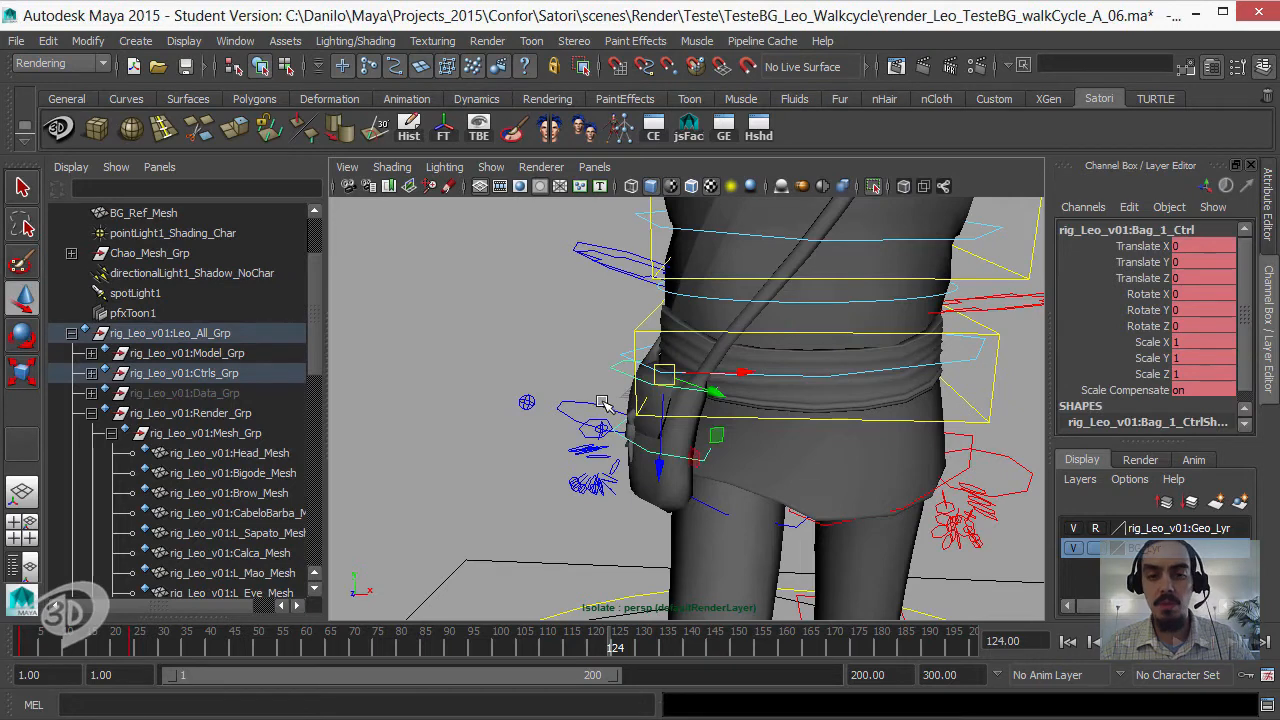
{"action": "left_click_drag", "start_coordinate": [604, 403], "coordinate": [716, 377], "text": "alt"}
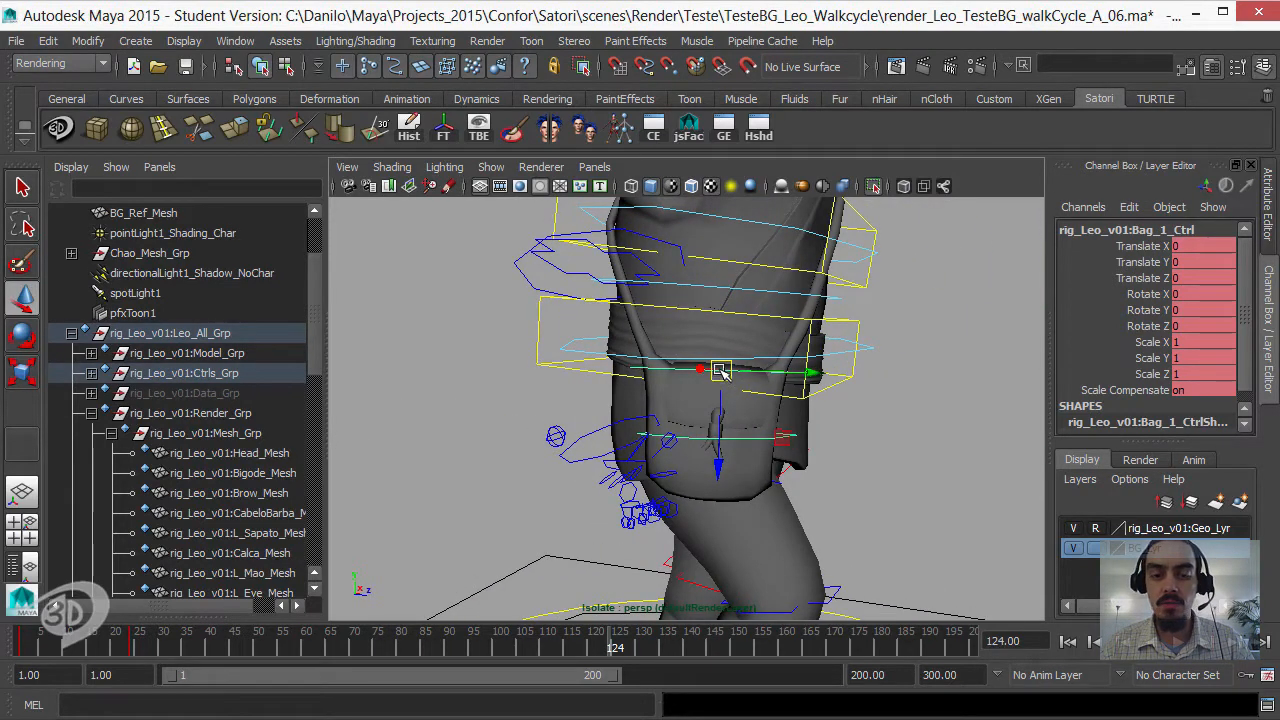
- Try moving the bag control away from the hip, undo it, and try another position
{"action": "key", "text": "Insert"}
{"action": "left_click_drag", "start_coordinate": [708, 376], "coordinate": [608, 338]}
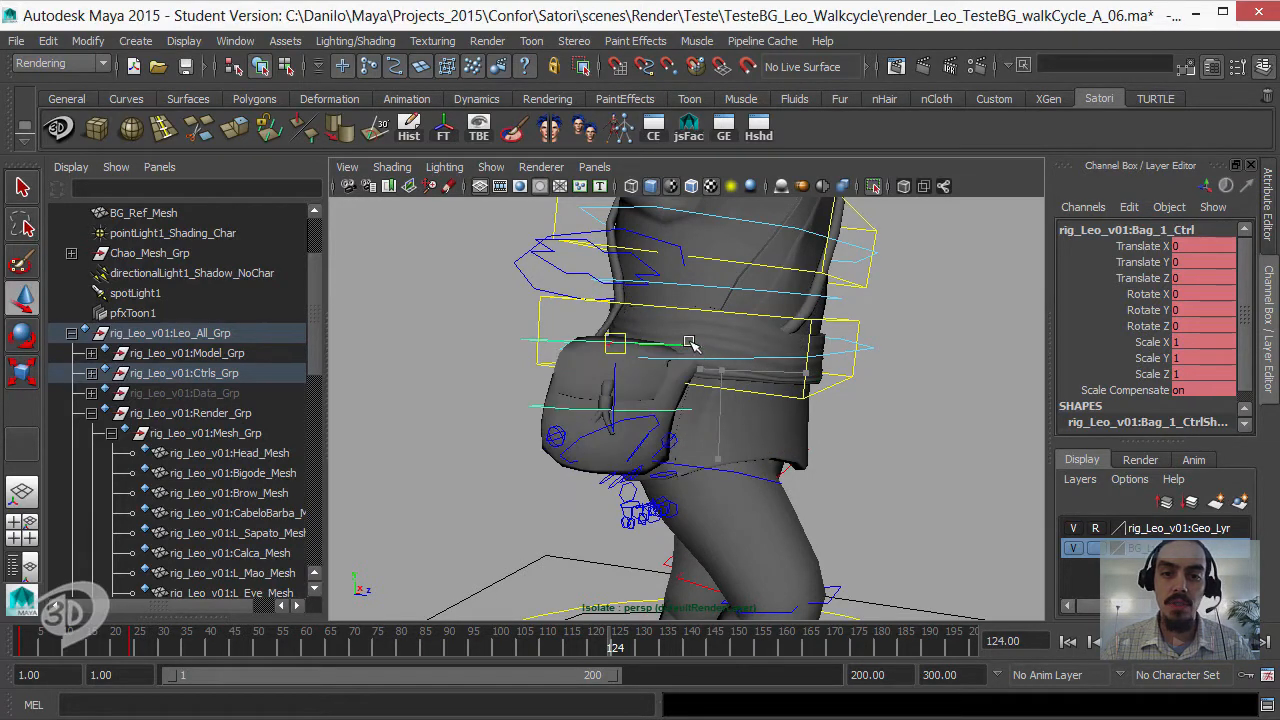
{"action": "key", "text": "ctrl+z"}
{"action": "left_click_drag", "start_coordinate": [678, 358], "coordinate": [810, 405]}
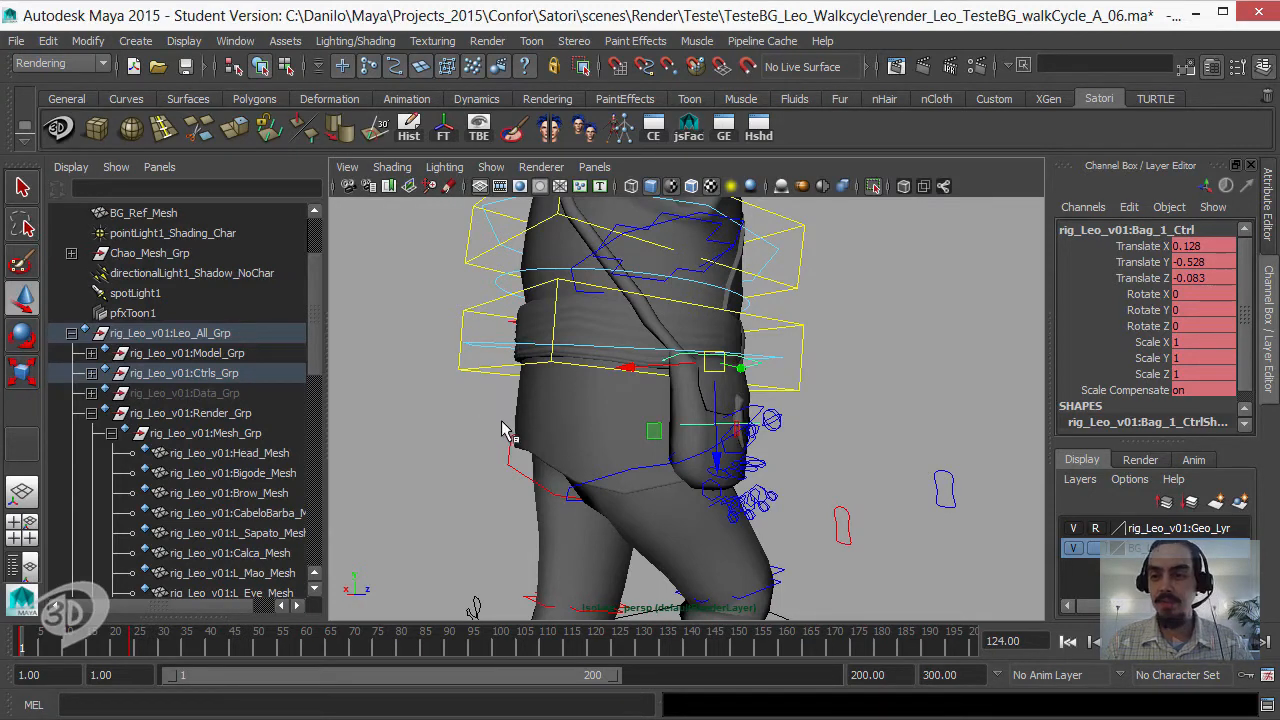
- Return to frame 1 and frame the bag control in the perspective view
{"action": "key", "text": "alt+shift+v"}
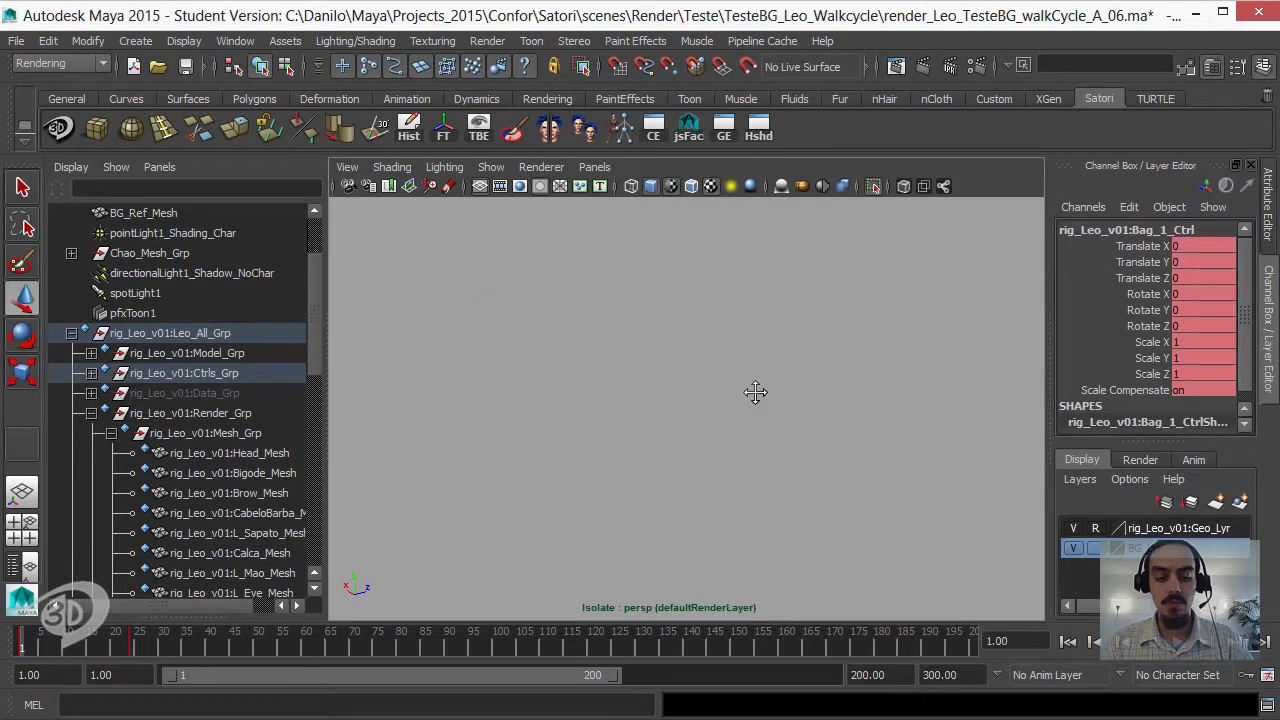
{"action": "key", "text": "f"}
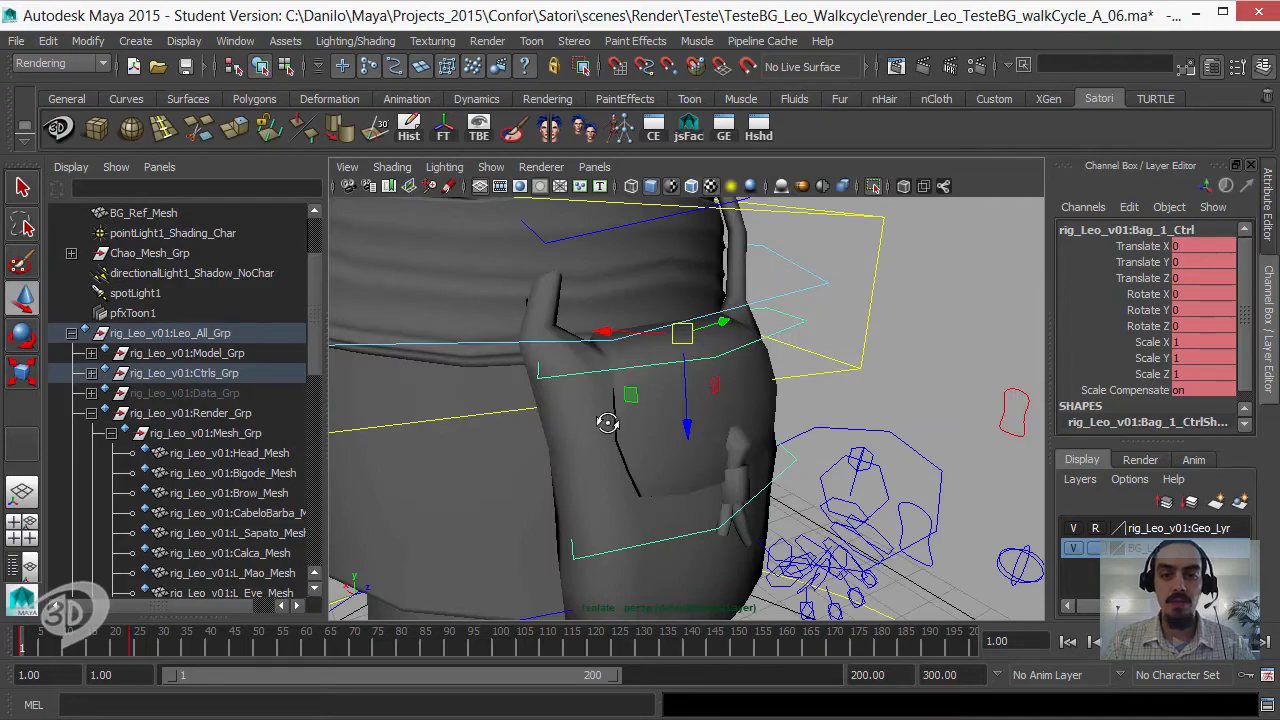
{"action": "scroll", "coordinate": [605, 420], "scroll_direction": "down", "scroll_amount": 5}
{"action": "left_click_drag", "start_coordinate": [530, 443], "coordinate": [678, 432], "text": "alt"}
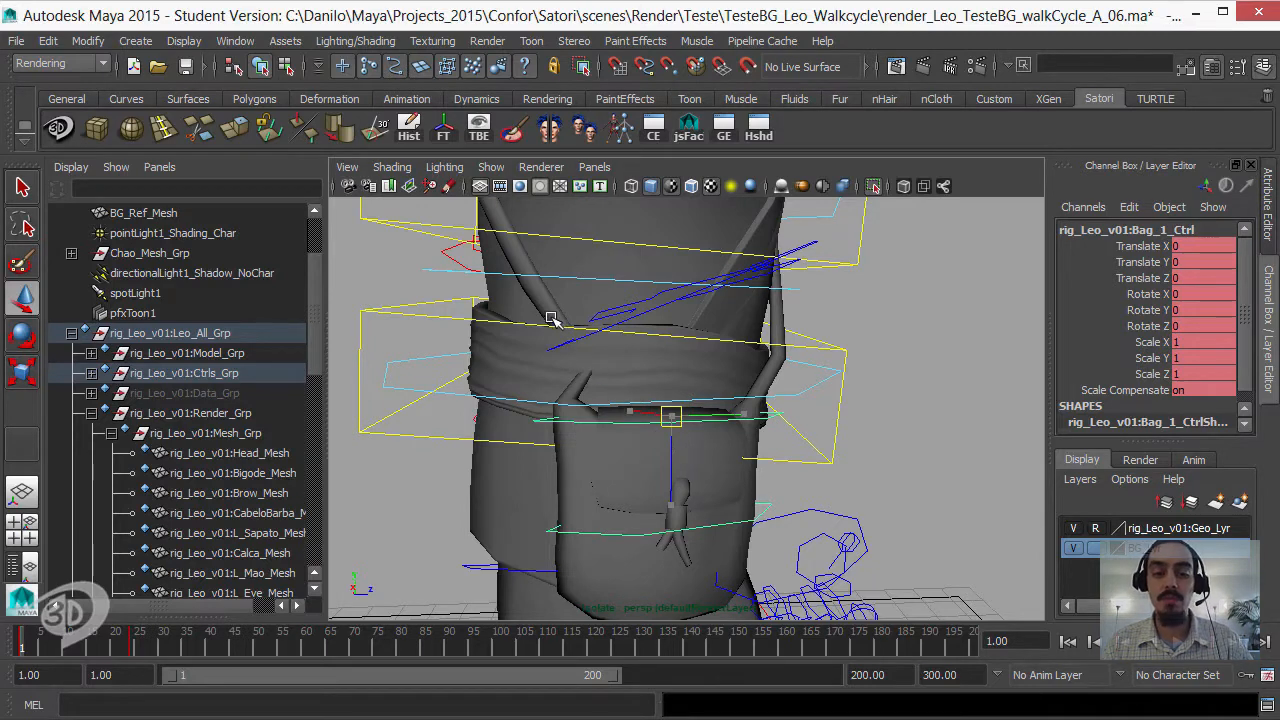
- Move Bag_1_Ctrl outward and down from the hip to about Translate X -0.671, Y 1.023, Z 0.424
{"action": "middle_click_drag", "start_coordinate": [550, 318], "coordinate": [555, 316]}
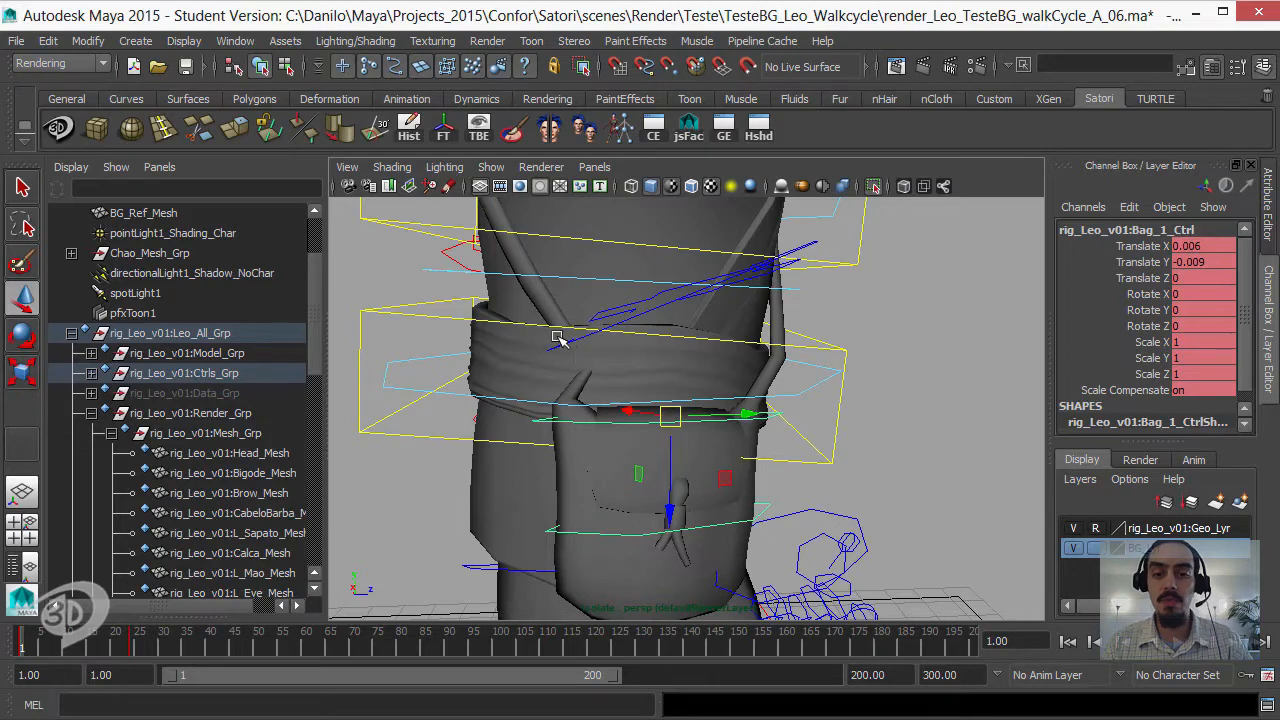
{"action": "key", "text": "Insert"}
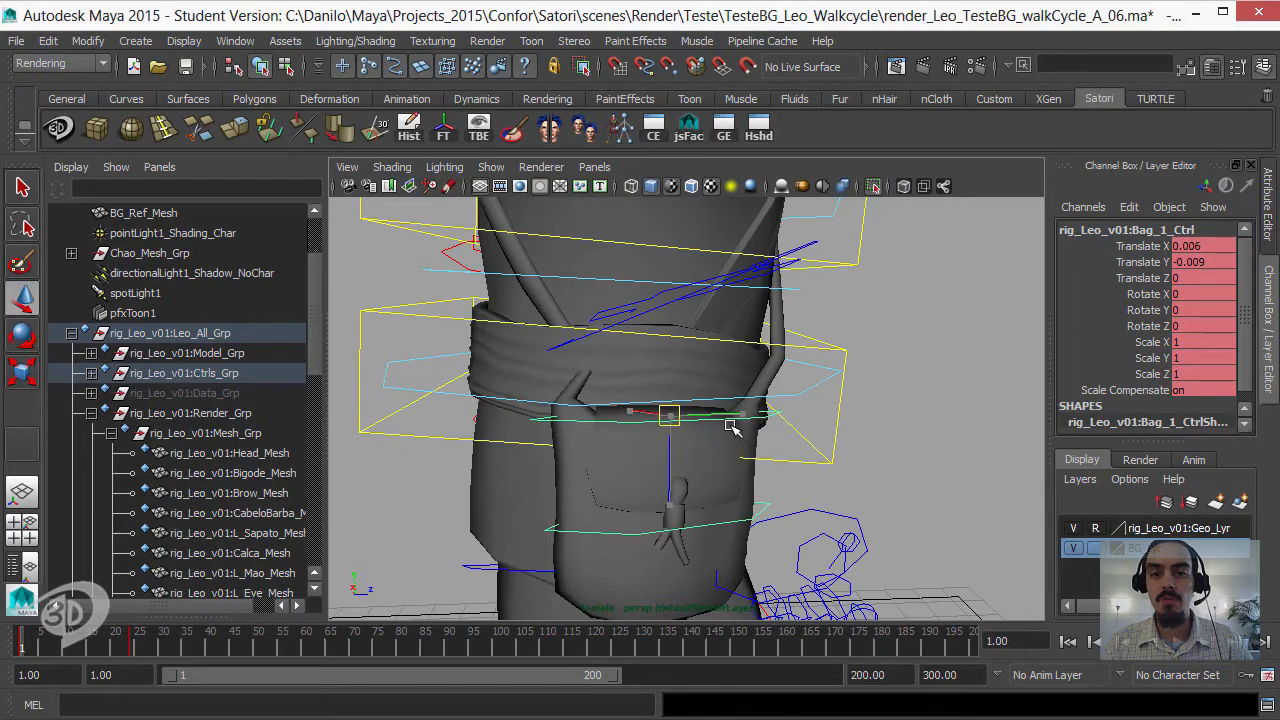
{"action": "left_click_drag", "start_coordinate": [730, 426], "coordinate": [799, 442]}
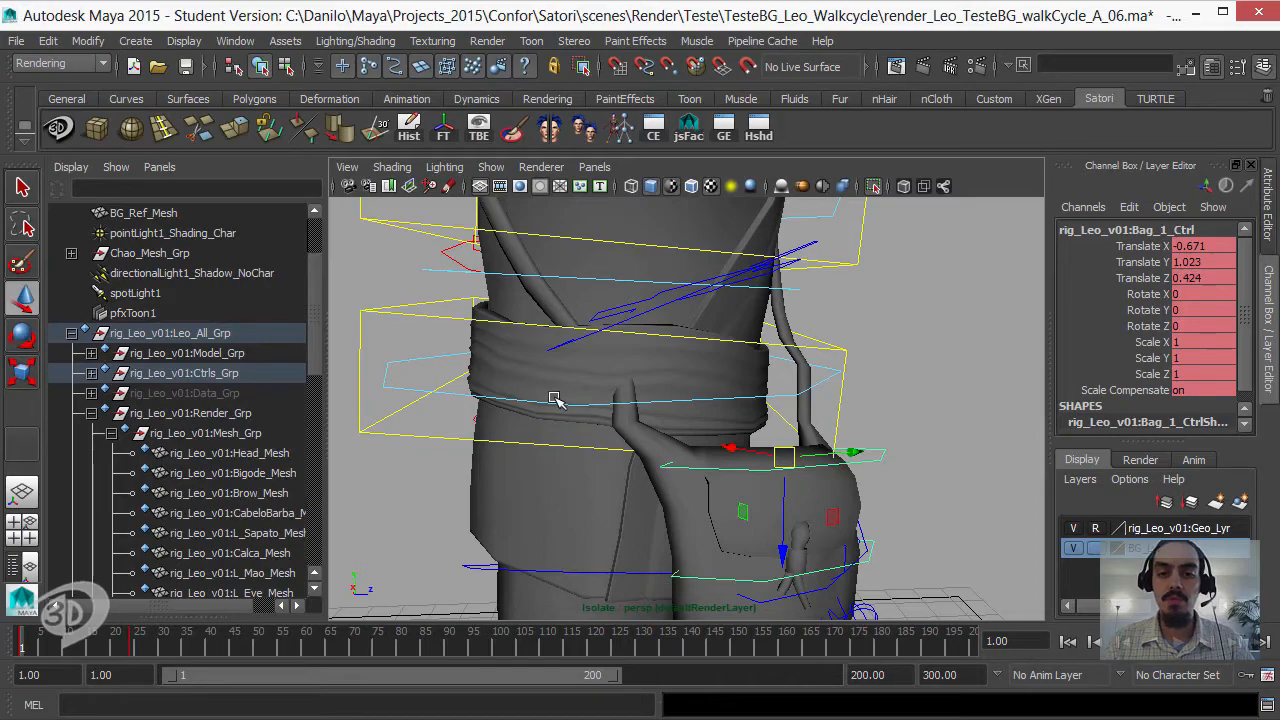
{"action": "left_click_drag", "start_coordinate": [555, 398], "coordinate": [716, 369], "text": "alt"}
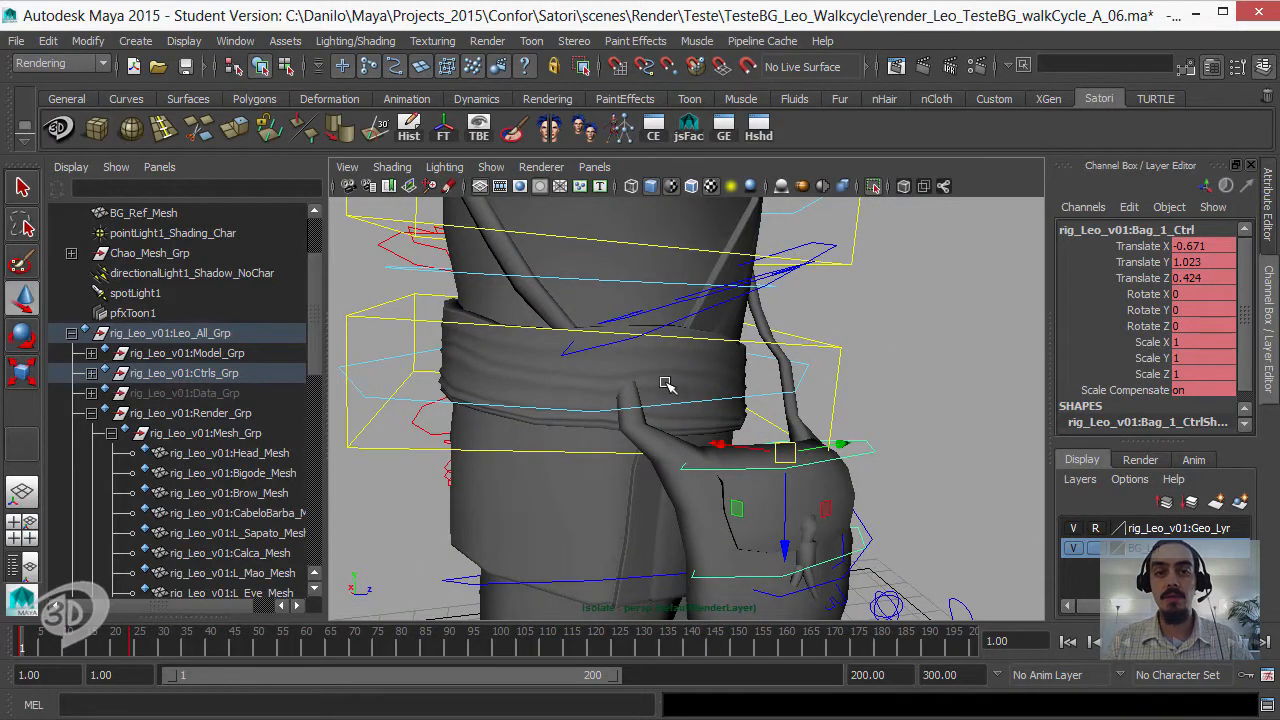
{"action": "scroll", "coordinate": [665, 384], "scroll_direction": "down", "scroll_amount": 5}
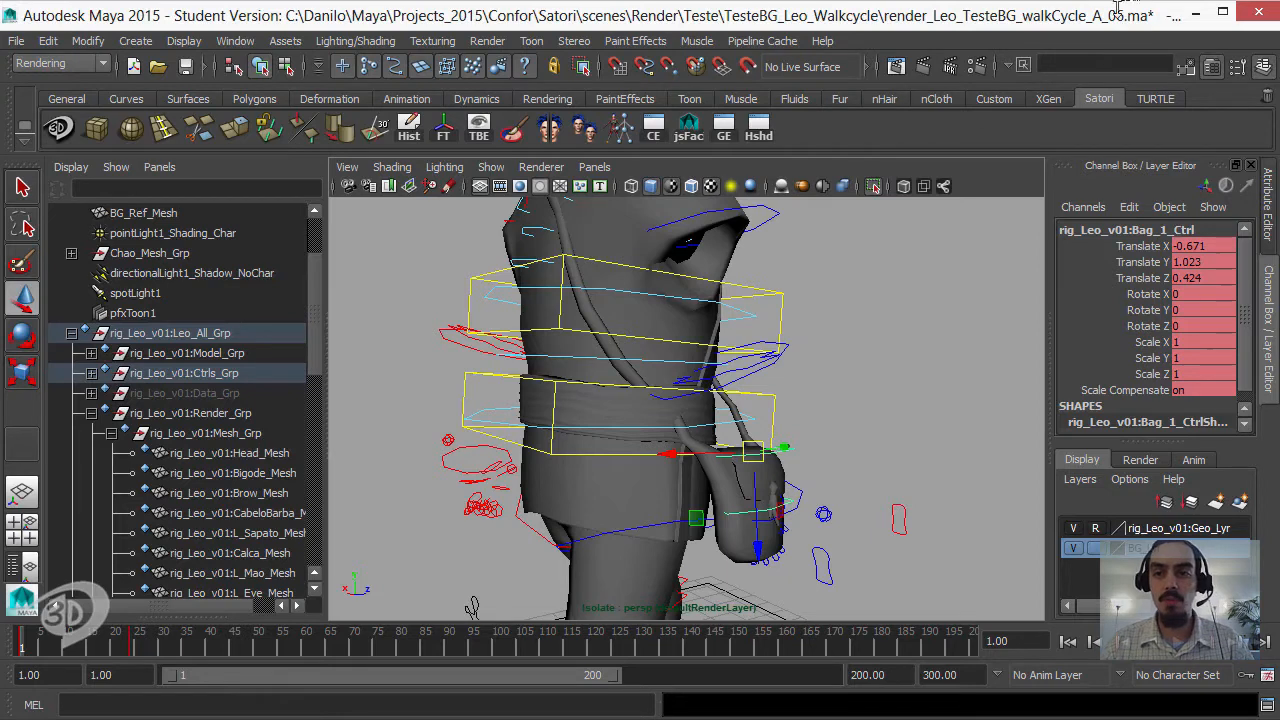
- Undo all the moves made to Bag_1_Ctrl so the bag sits at its original position on the hip
{"action": "left_click_drag", "start_coordinate": [699, 404], "coordinate": [774, 394], "text": "alt"}
{"action": "key", "text": "ctrl+z"}
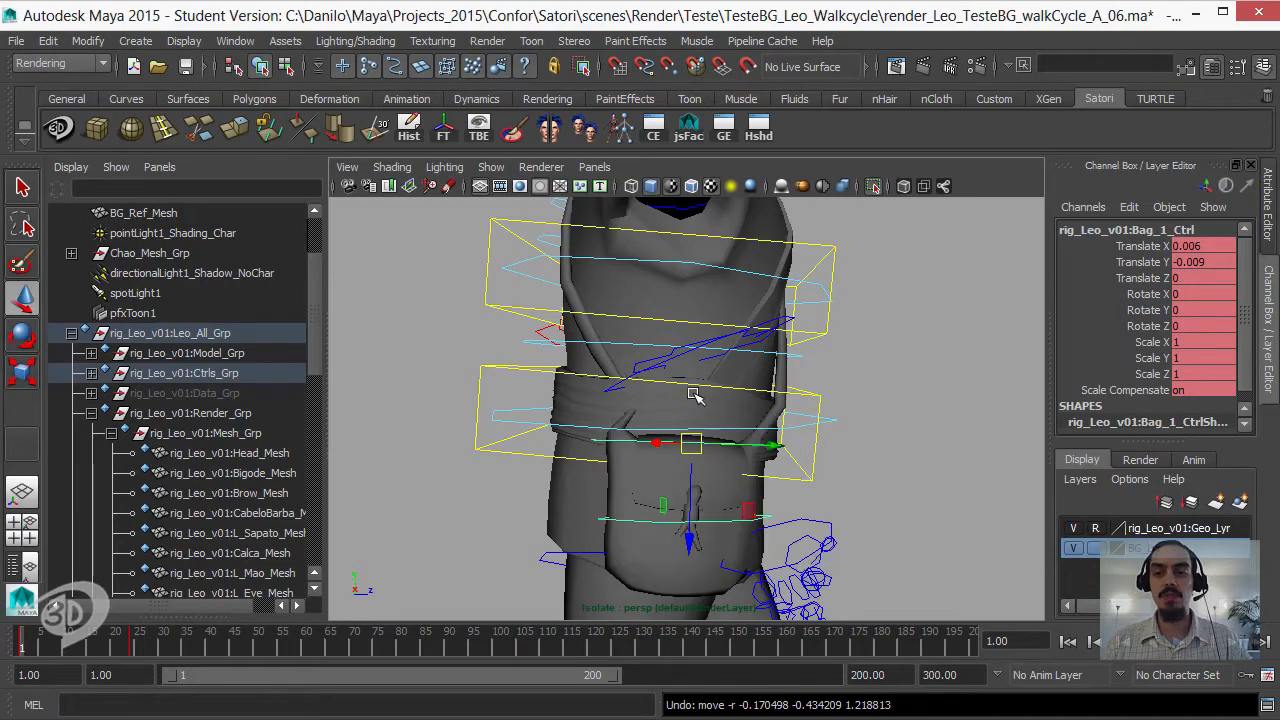
{"action": "left_click_drag", "start_coordinate": [700, 396], "coordinate": [840, 385], "text": "alt"}
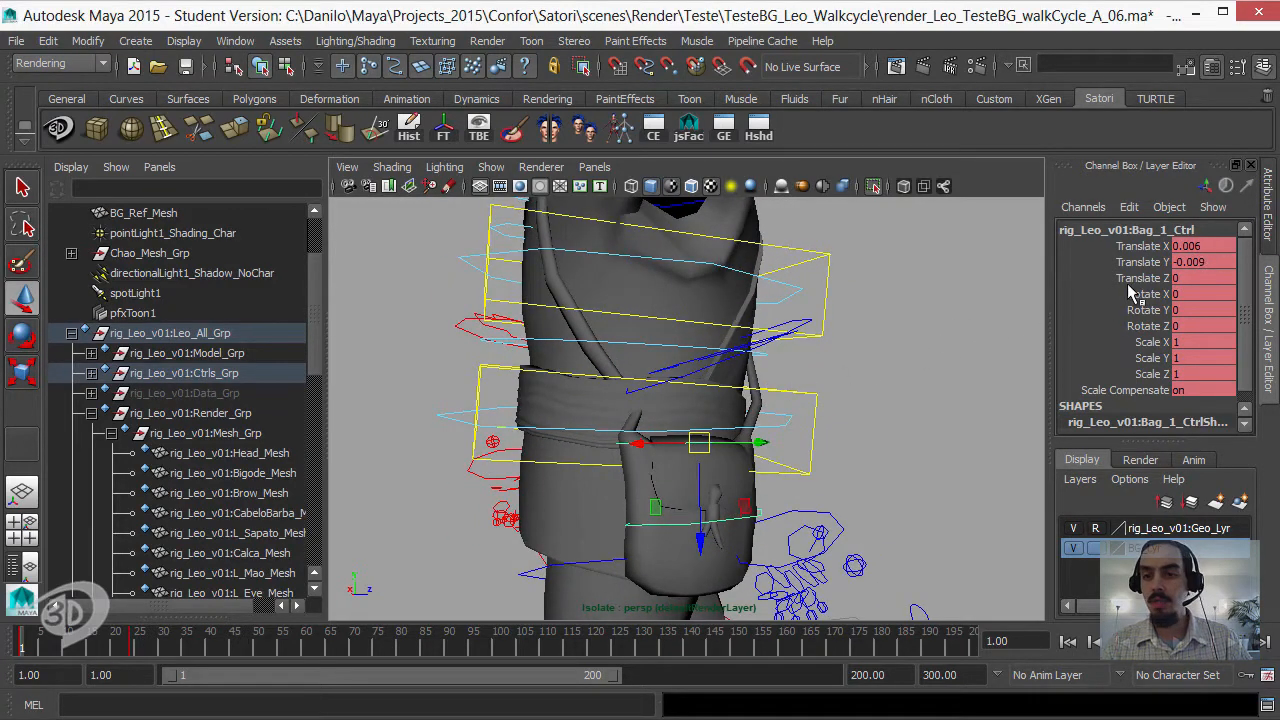
{"action": "key", "text": "ctrl+z"}
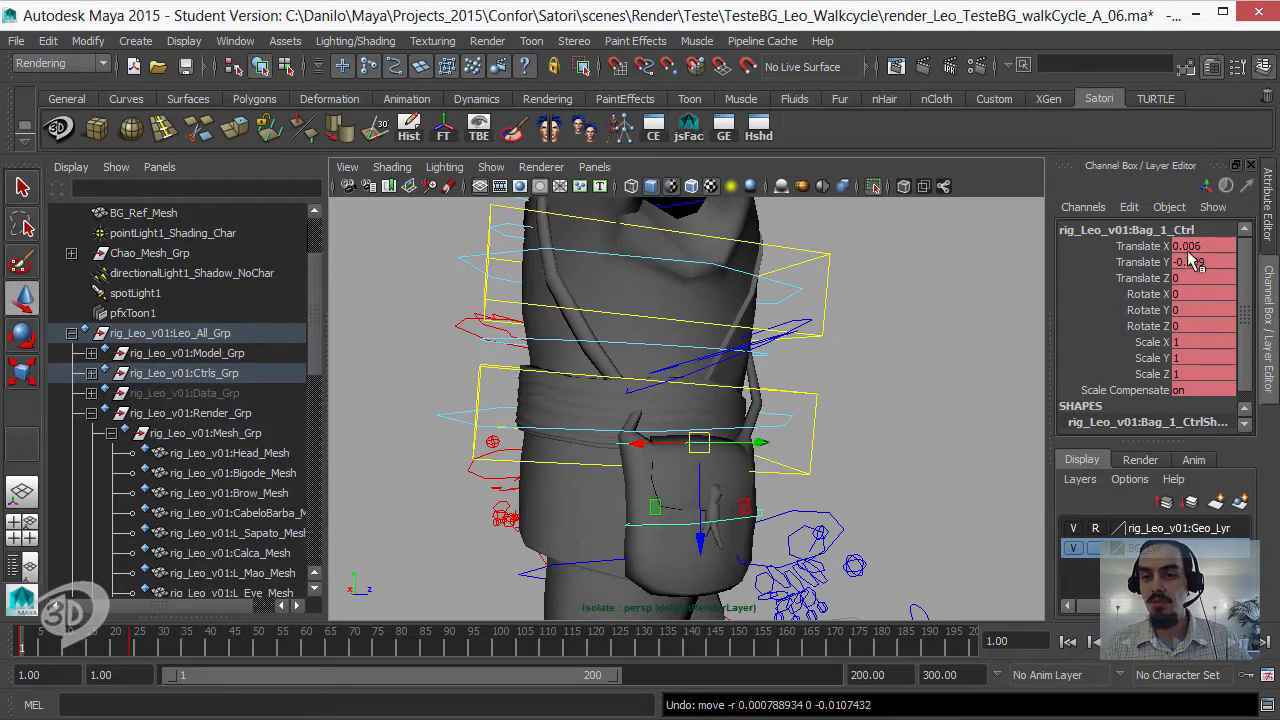
{"action": "mouse_move", "coordinate": [765, 404]}
{"action": "left_mouse_down", "text": "alt"}
{"action": "mouse_move", "coordinate": [785, 391]}
{"action": "mouse_move", "coordinate": [768, 425]}
{"action": "left_mouse_up", "text": "alt"}
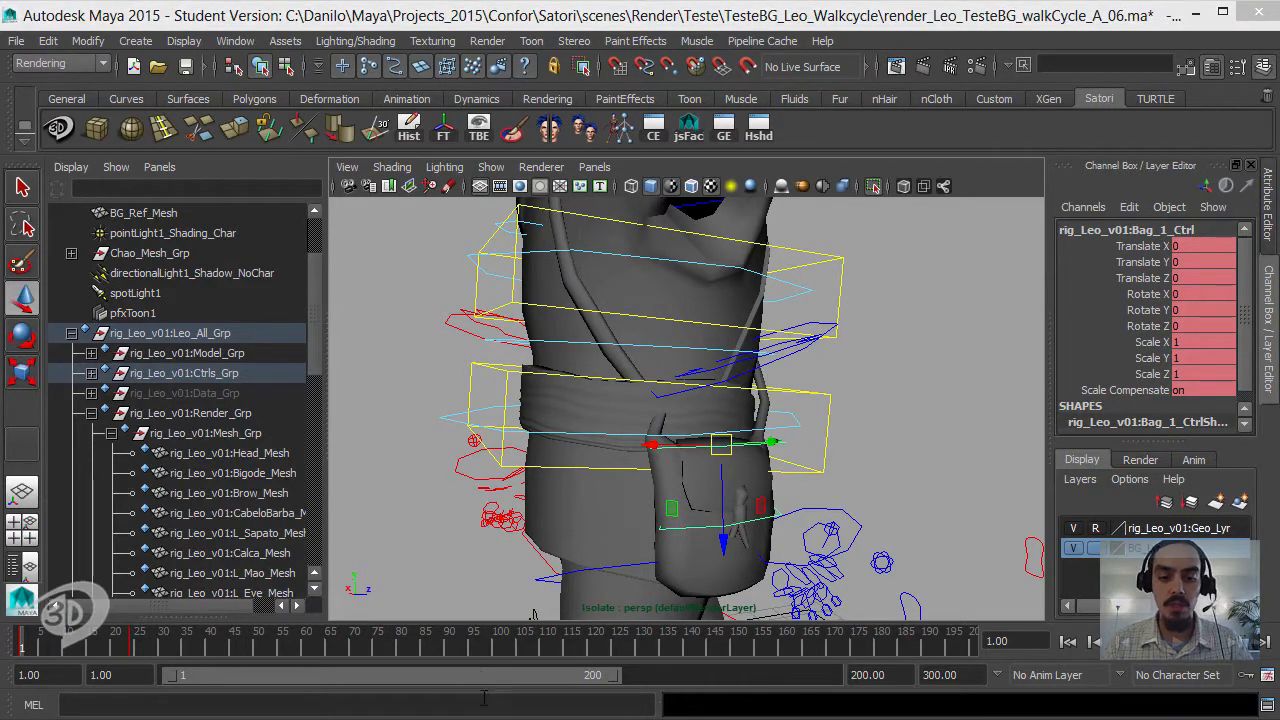
- Launch another Maya 2015 session and show the rig scene wip_rig_Leo_A_09.ma in shaded display
{"action": "right_click", "coordinate": [480, 719]}
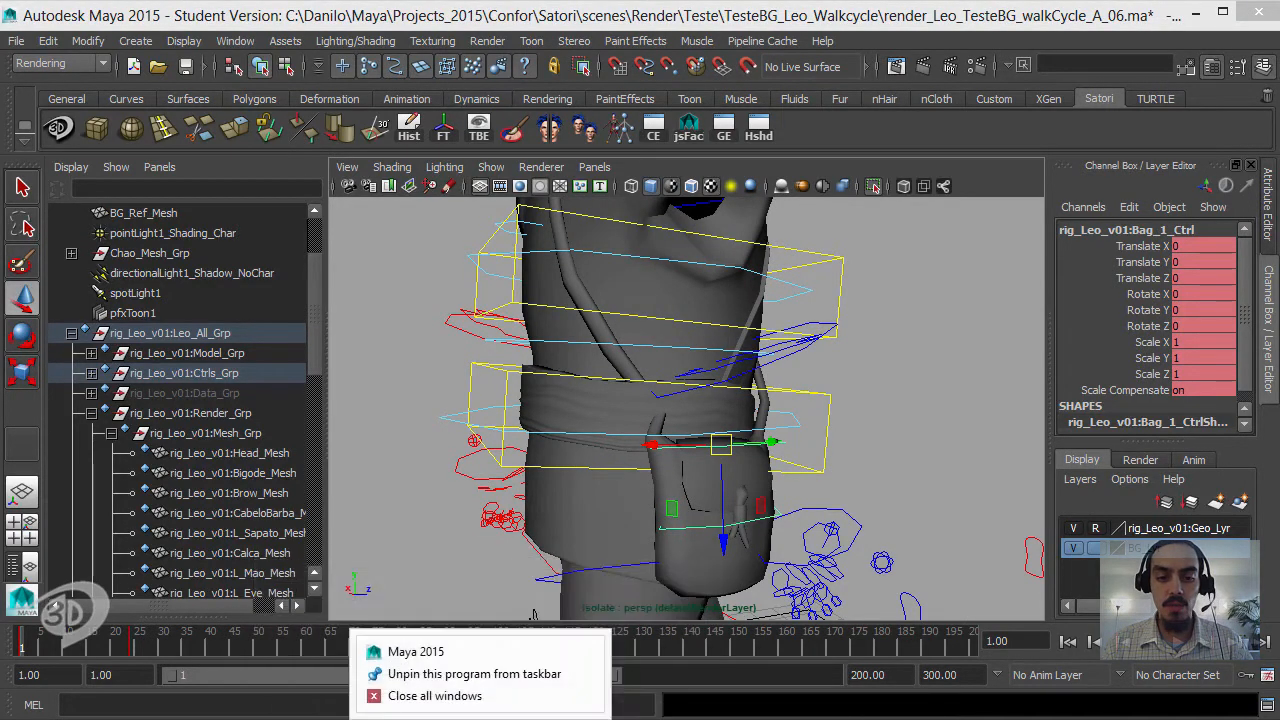
{"action": "left_click", "coordinate": [427, 652]}
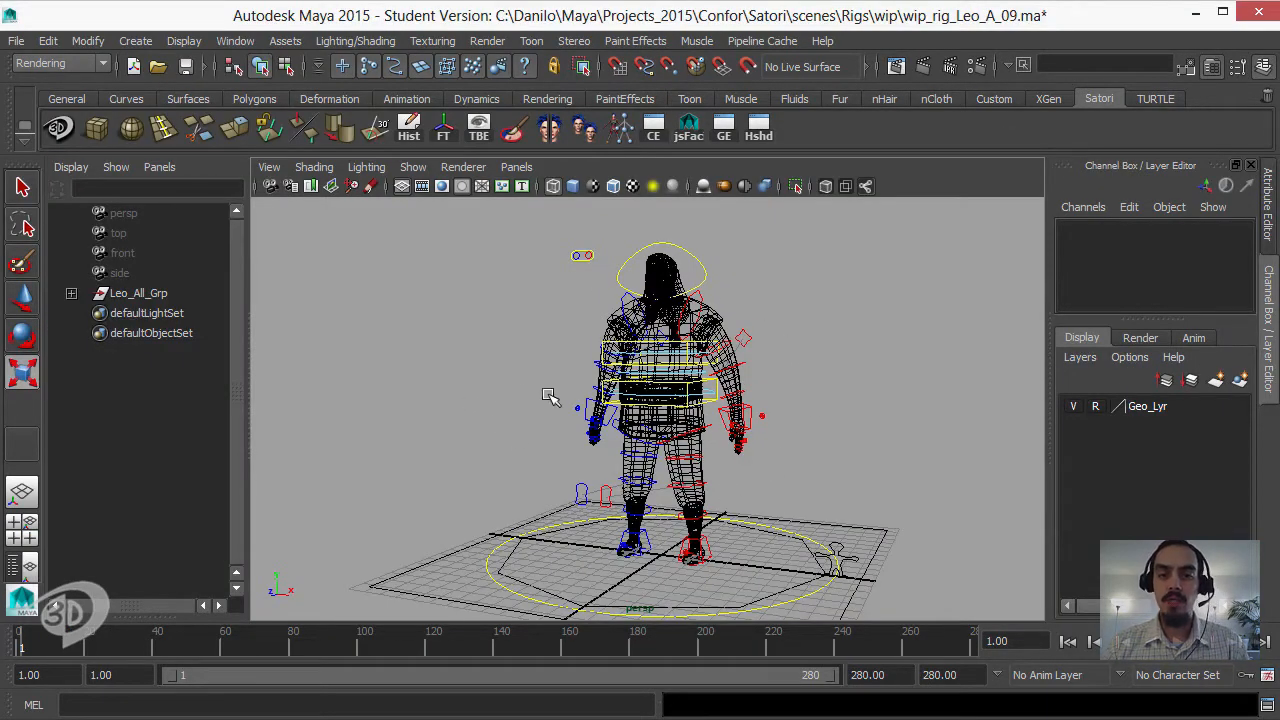
{"action": "left_click_drag", "start_coordinate": [528, 390], "coordinate": [738, 404], "text": "alt"}
{"action": "right_click_drag", "start_coordinate": [738, 404], "coordinate": [767, 396], "text": "alt"}
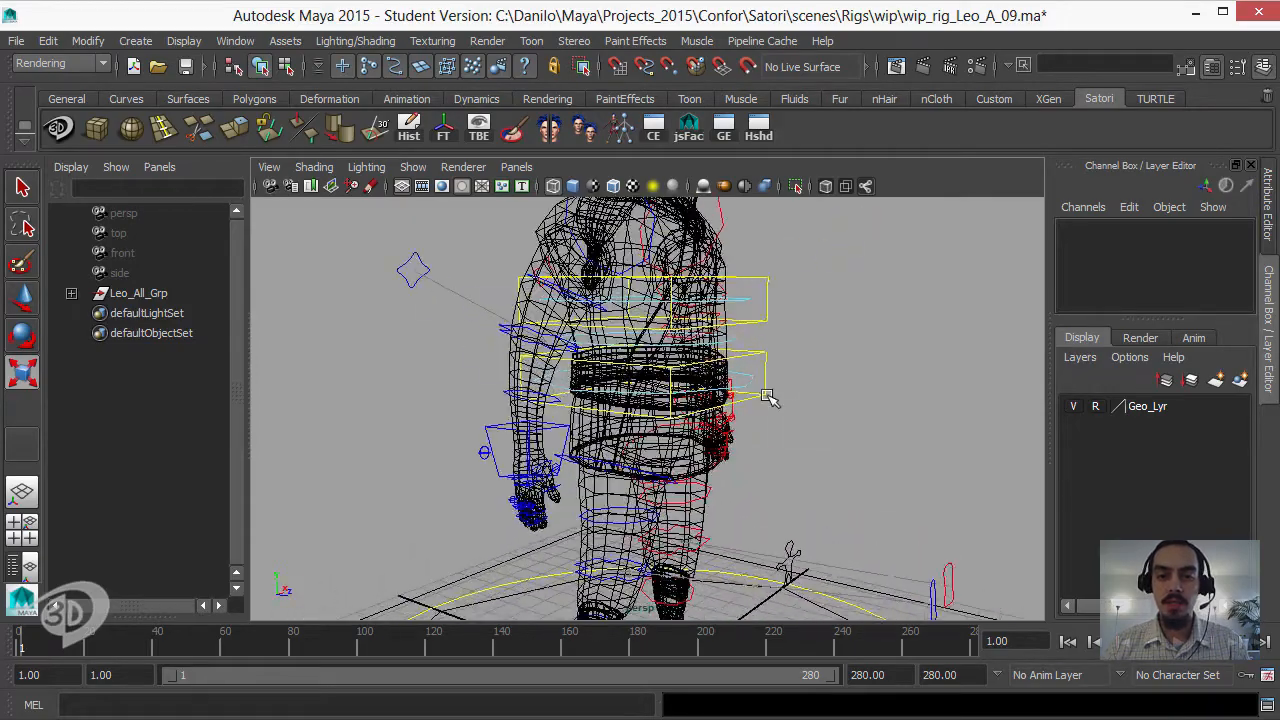
{"action": "left_click_drag", "start_coordinate": [767, 396], "coordinate": [691, 394], "text": "alt"}
{"action": "right_click_drag", "start_coordinate": [691, 394], "coordinate": [609, 372], "text": "alt"}
{"action": "key", "text": "5"}
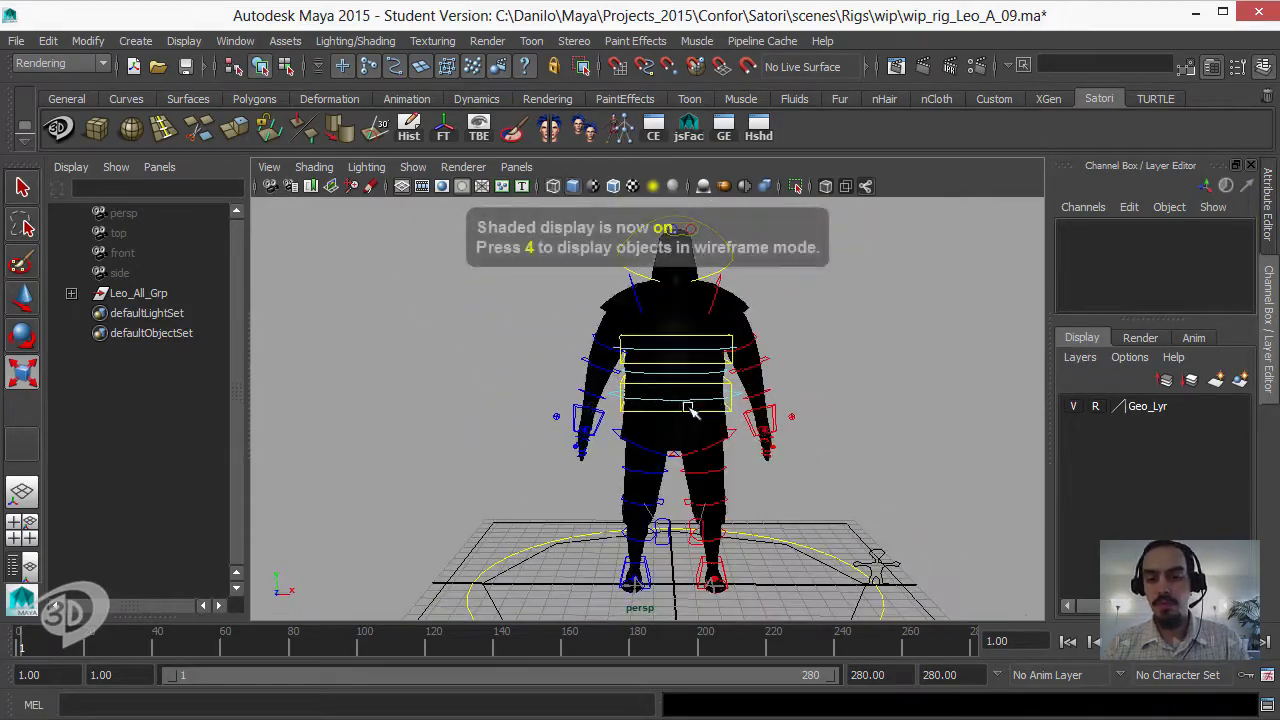
{"action": "left_click_drag", "start_coordinate": [776, 421], "coordinate": [767, 420], "text": "alt"}
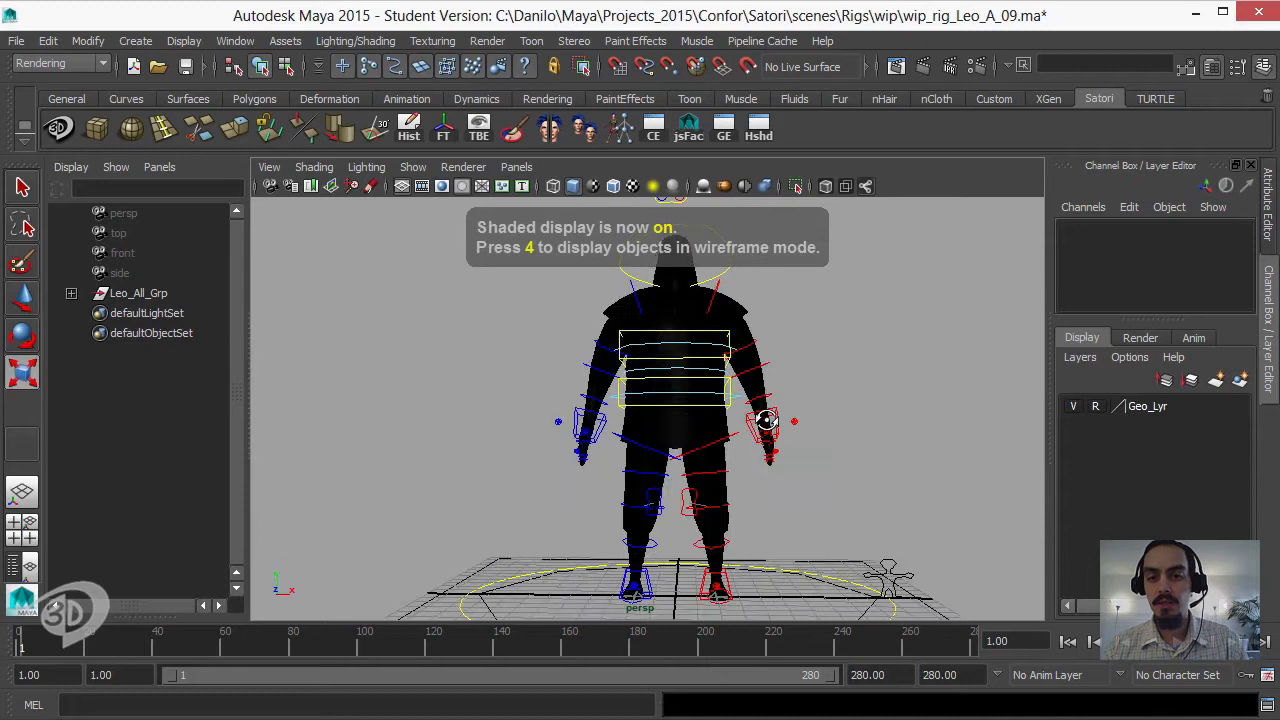
- Select Option_Ctrl beside the character's feet and turn its Bolsa accessory attribute on
{"action": "left_click", "coordinate": [880, 561]}
{"action": "left_click_drag", "start_coordinate": [1251, 251], "coordinate": [1252, 262]}
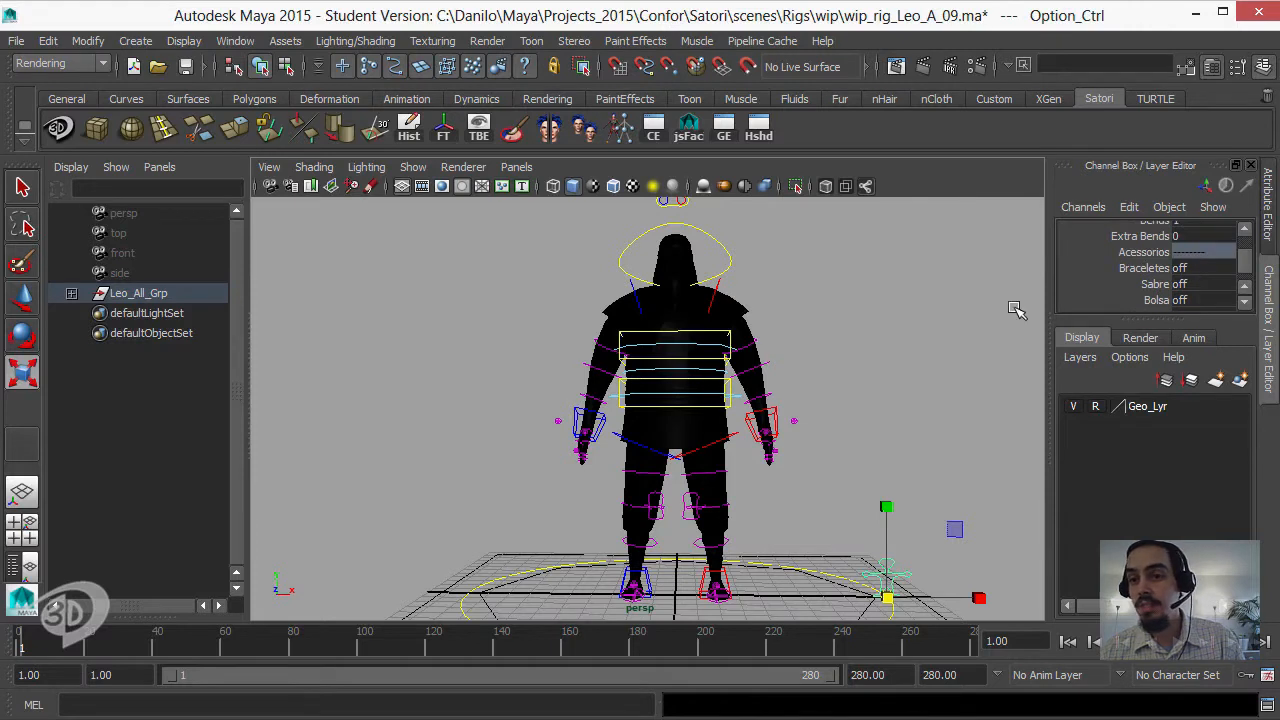
{"action": "double_click", "coordinate": [1200, 300]}
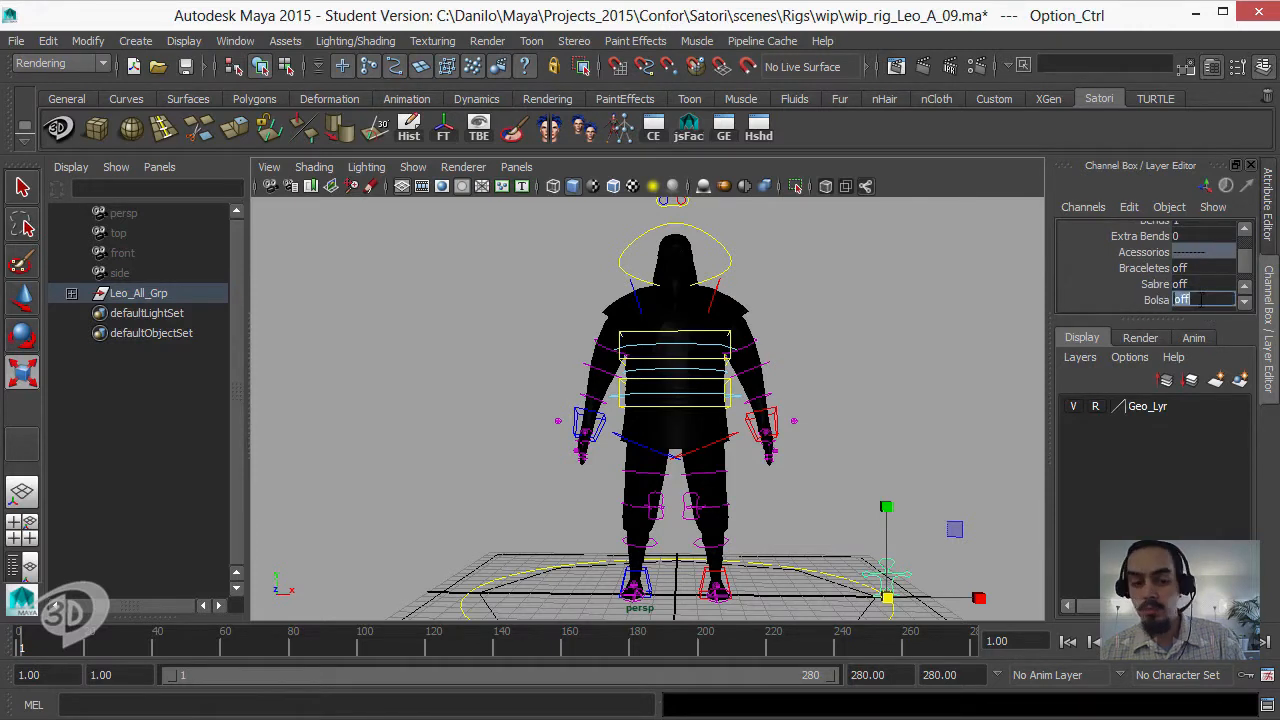
{"action": "type", "text": "1"}
{"action": "key", "text": "Return"}
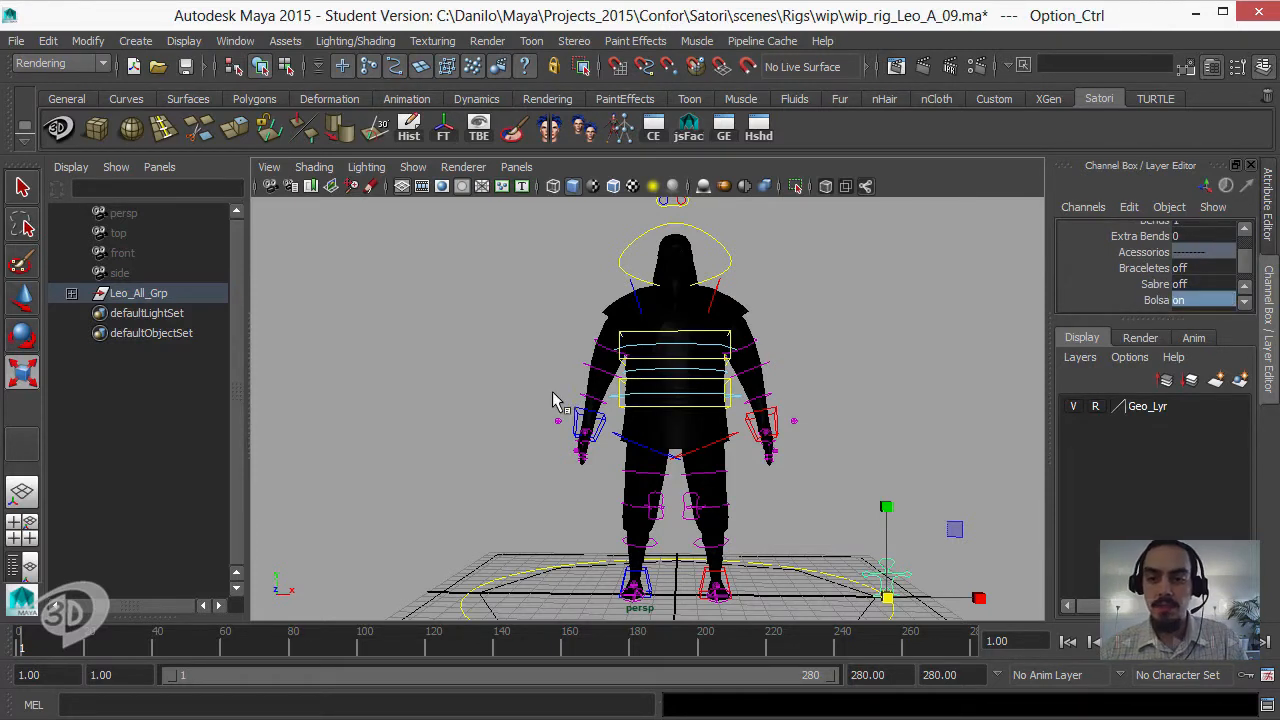
- Turn off reference mode for the Geo_Lyr display layer so the character's meshes can be selected
{"action": "left_click_drag", "start_coordinate": [815, 430], "coordinate": [874, 437], "text": "alt"}
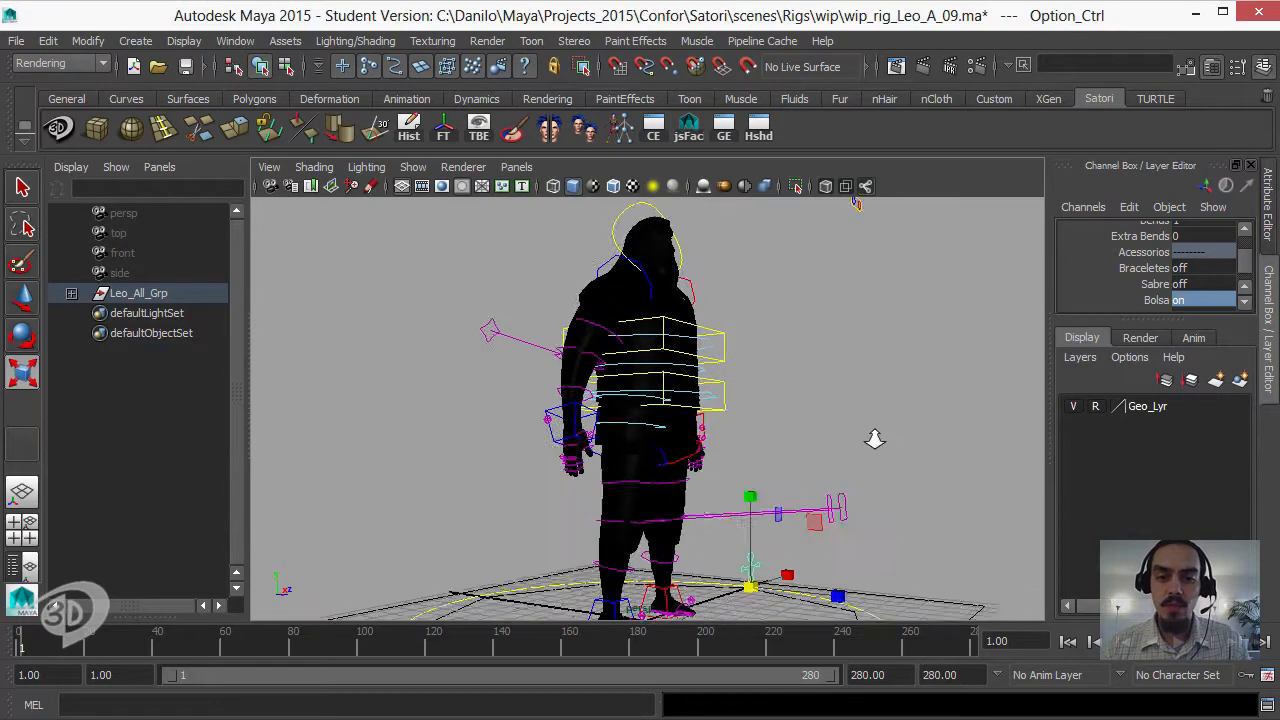
{"action": "scroll", "coordinate": [760, 420], "scroll_direction": "up", "scroll_amount": 6}
{"action": "middle_click_drag", "start_coordinate": [734, 417], "coordinate": [766, 400], "text": "alt"}
{"action": "left_click_drag", "start_coordinate": [766, 400], "coordinate": [737, 441], "text": "alt"}
{"action": "left_click", "coordinate": [747, 441]}
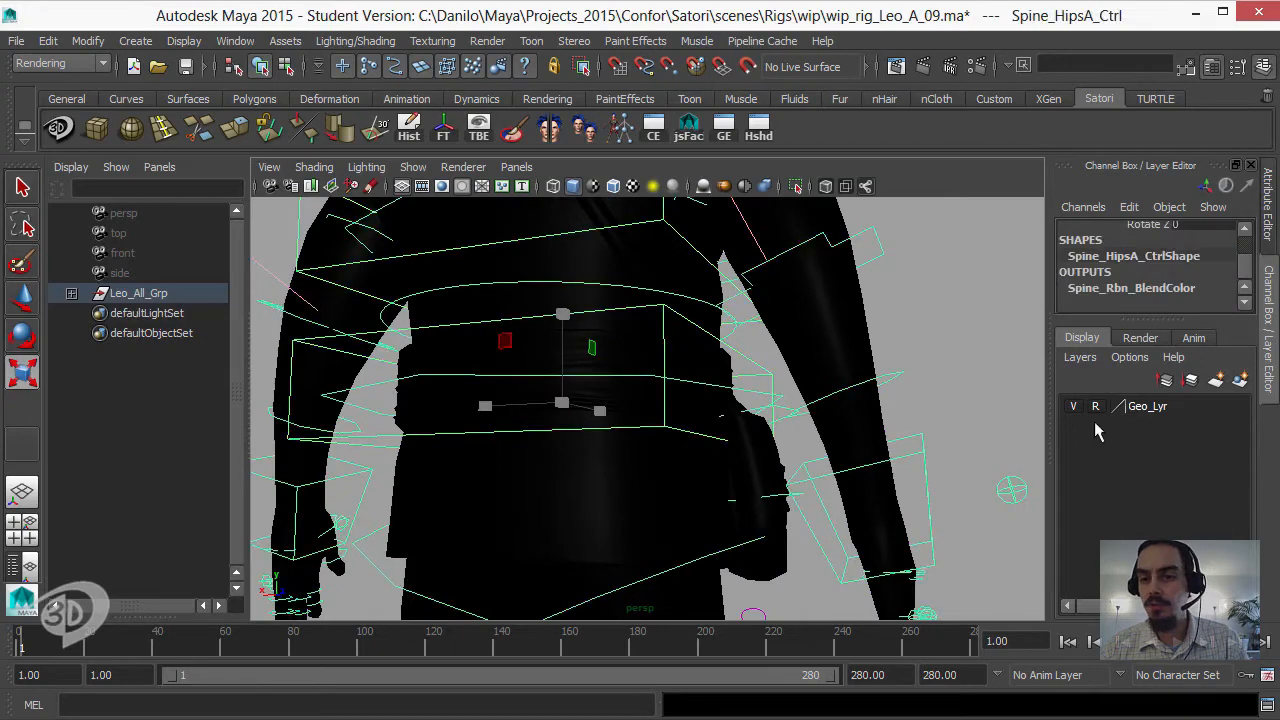
- Assign the existing lambert1 material to the bag, belt and shirt meshes, and clear the selection
{"action": "left_click", "coordinate": [746, 462]}
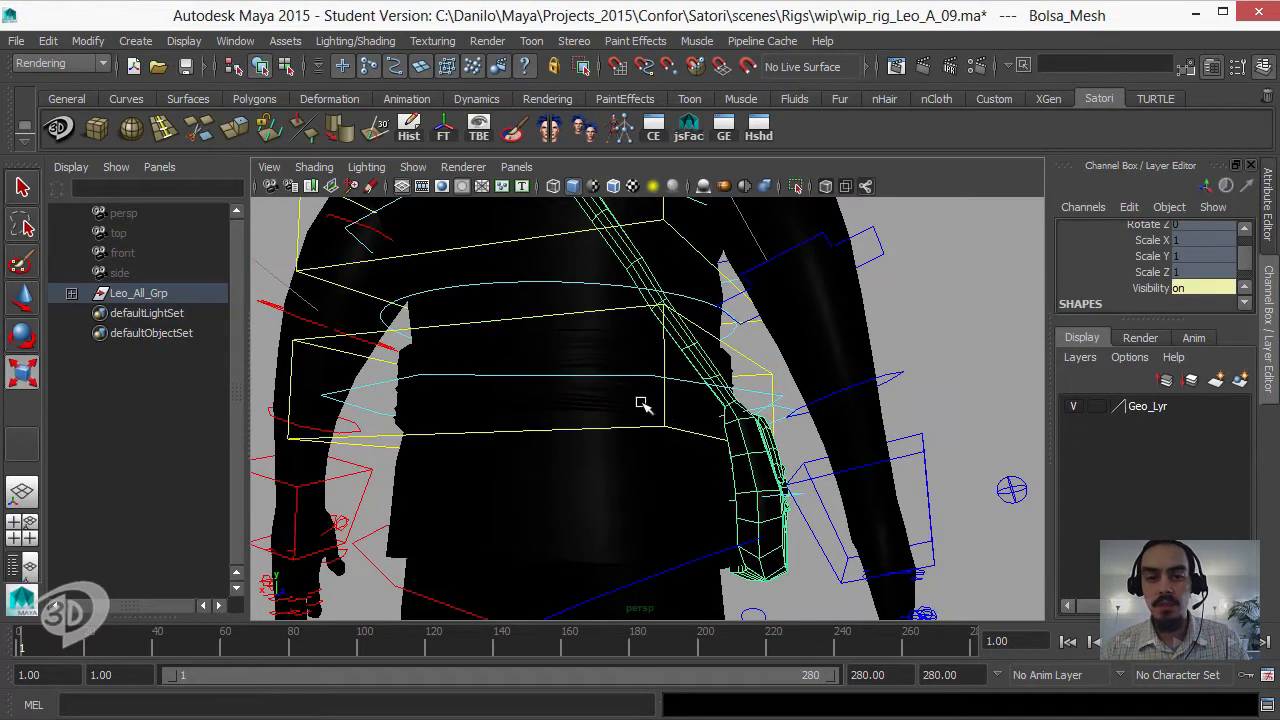
{"action": "left_click", "coordinate": [593, 332]}
{"action": "left_click", "coordinate": [575, 296]}
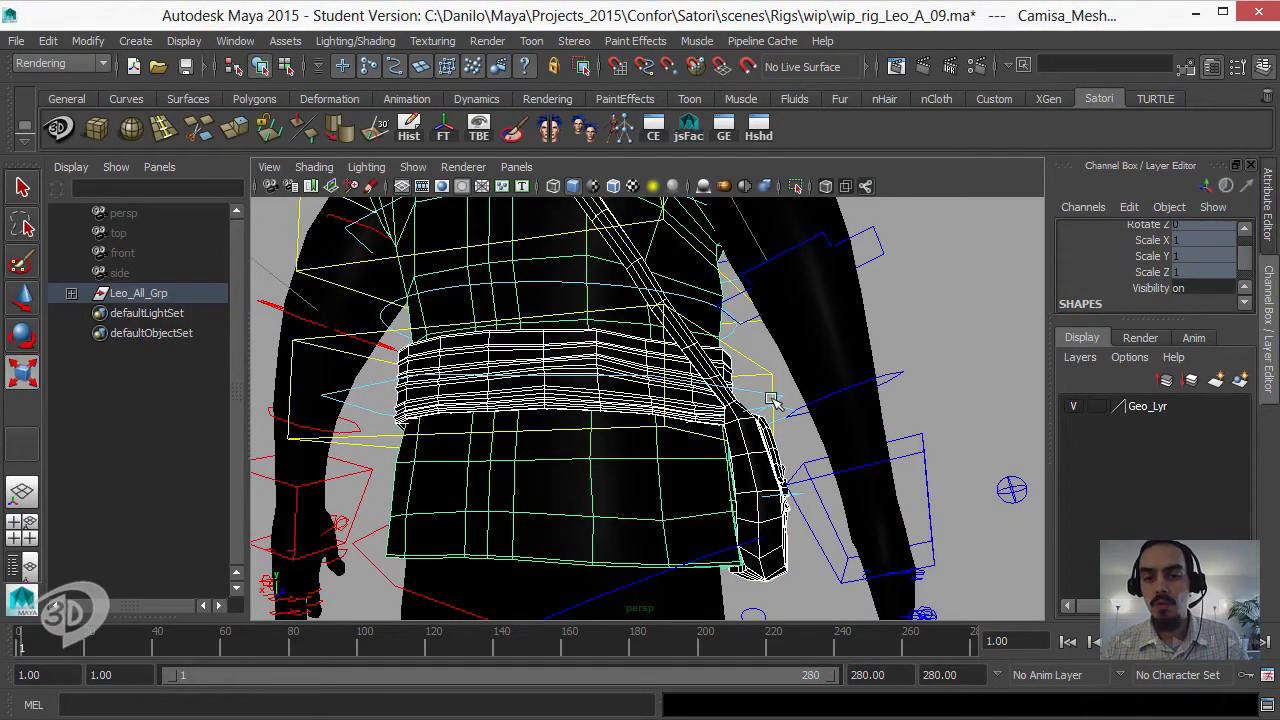
{"action": "left_click_drag", "start_coordinate": [772, 400], "coordinate": [757, 458], "text": "alt"}
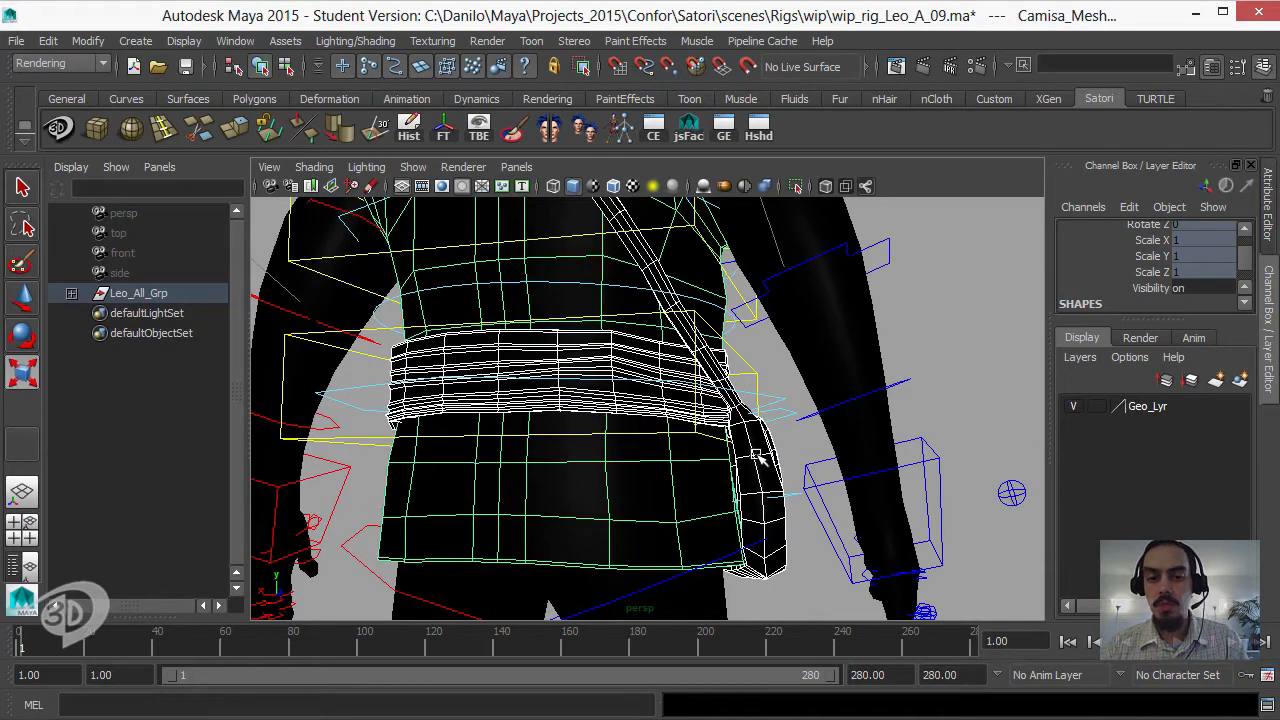
{"action": "right_click_drag", "start_coordinate": [756, 293], "coordinate": [758, 451]}
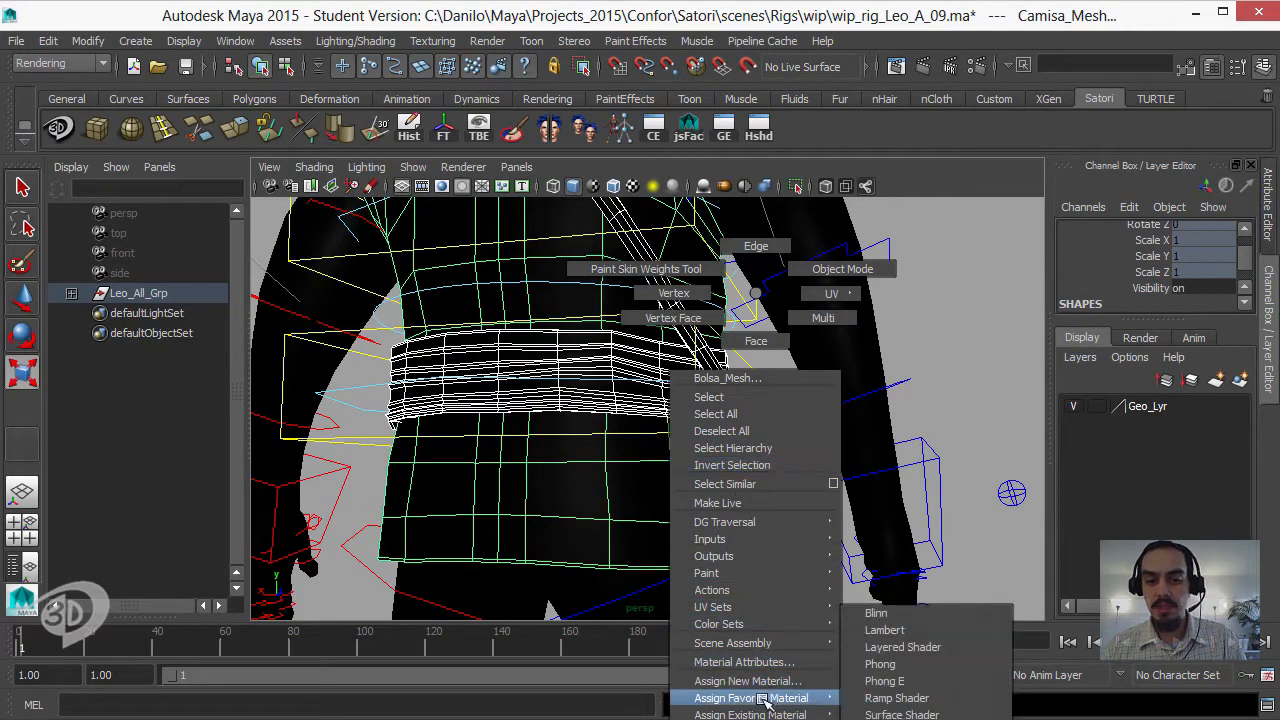
{"action": "mouse_move", "coordinate": [759, 711]}
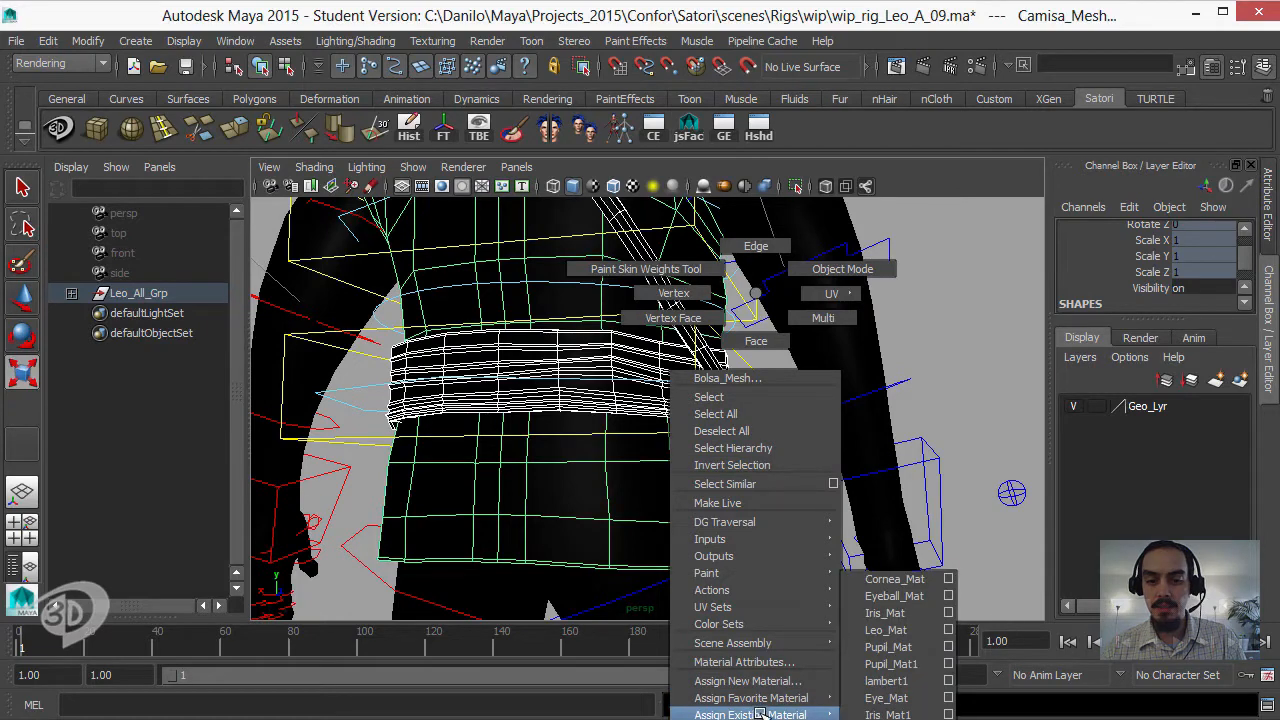
{"action": "left_click", "coordinate": [912, 680]}
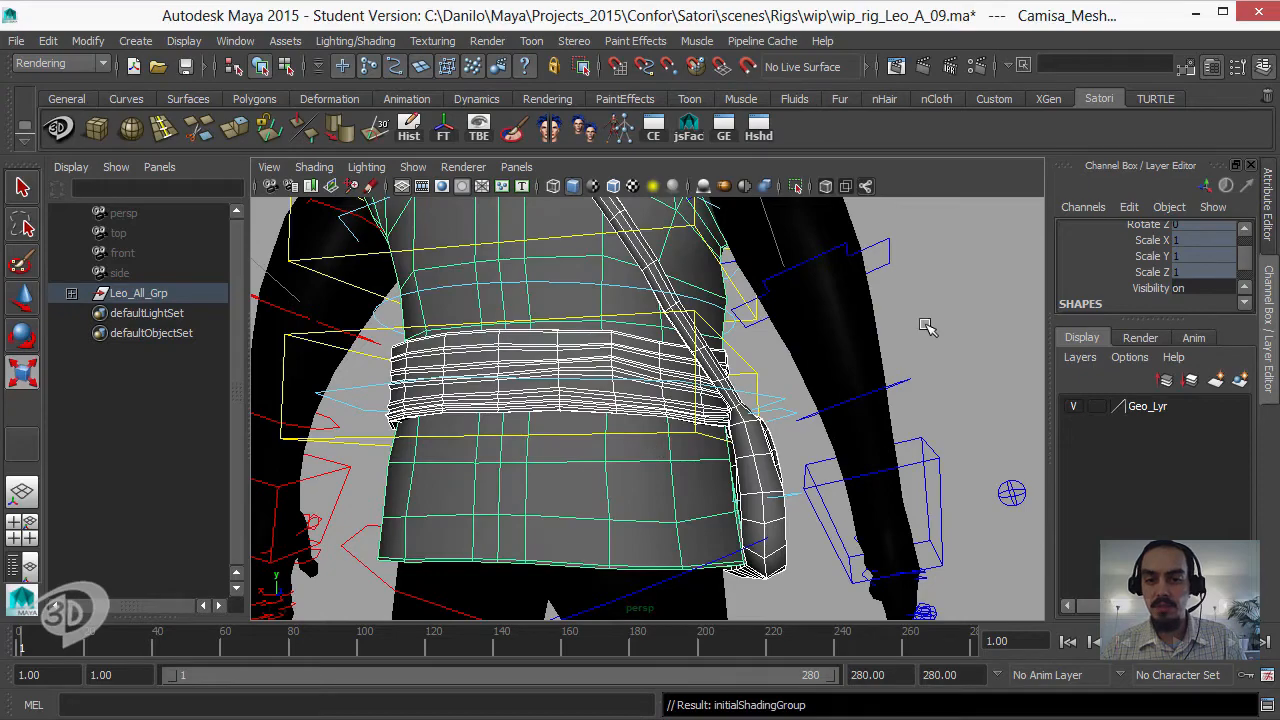
{"action": "left_click", "coordinate": [928, 328]}
- Hide the arm mesh that covers the bag at the character's side
{"action": "left_click_drag", "start_coordinate": [928, 328], "coordinate": [626, 396], "text": "alt"}
{"action": "left_click", "coordinate": [772, 410]}
{"action": "key", "text": "w"}
{"action": "left_click", "coordinate": [447, 354]}
{"action": "key", "text": "ctrl+h"}
- Try moving Bag_1_Ctrl around the hip to test how the bag and strap follow
{"action": "left_click", "coordinate": [791, 417]}
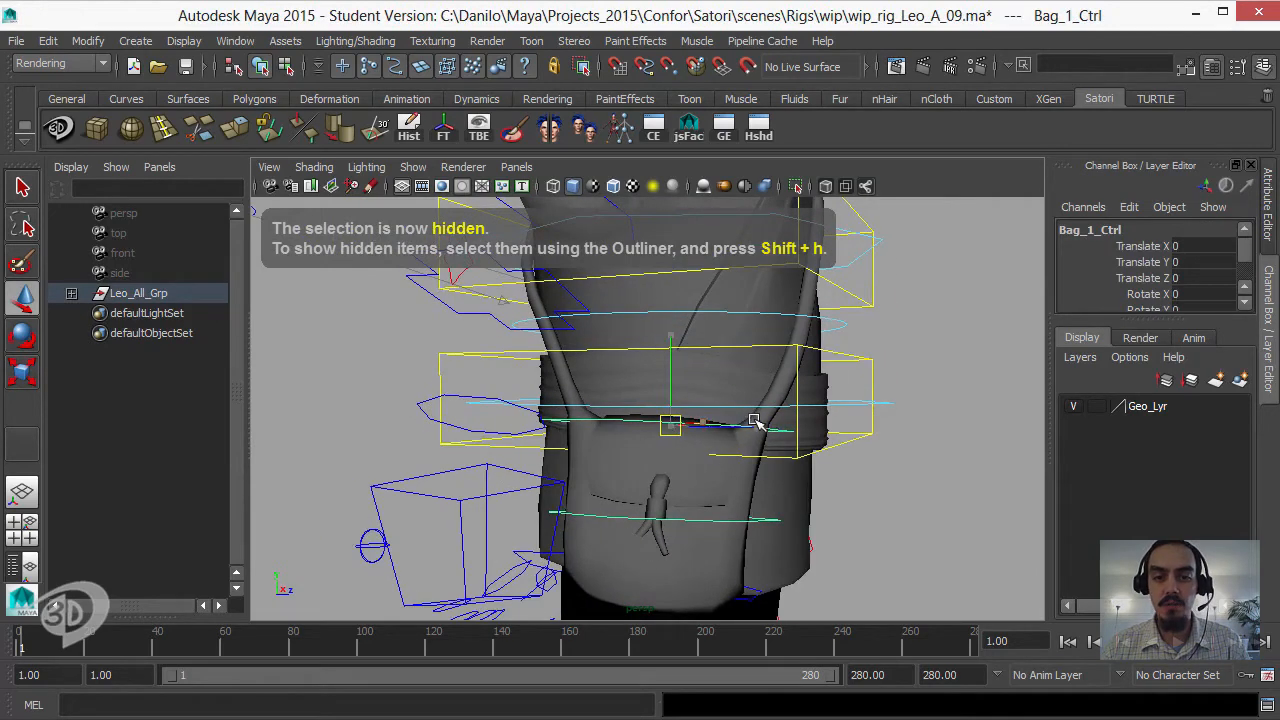
{"action": "left_click_drag", "start_coordinate": [755, 421], "coordinate": [786, 400]}
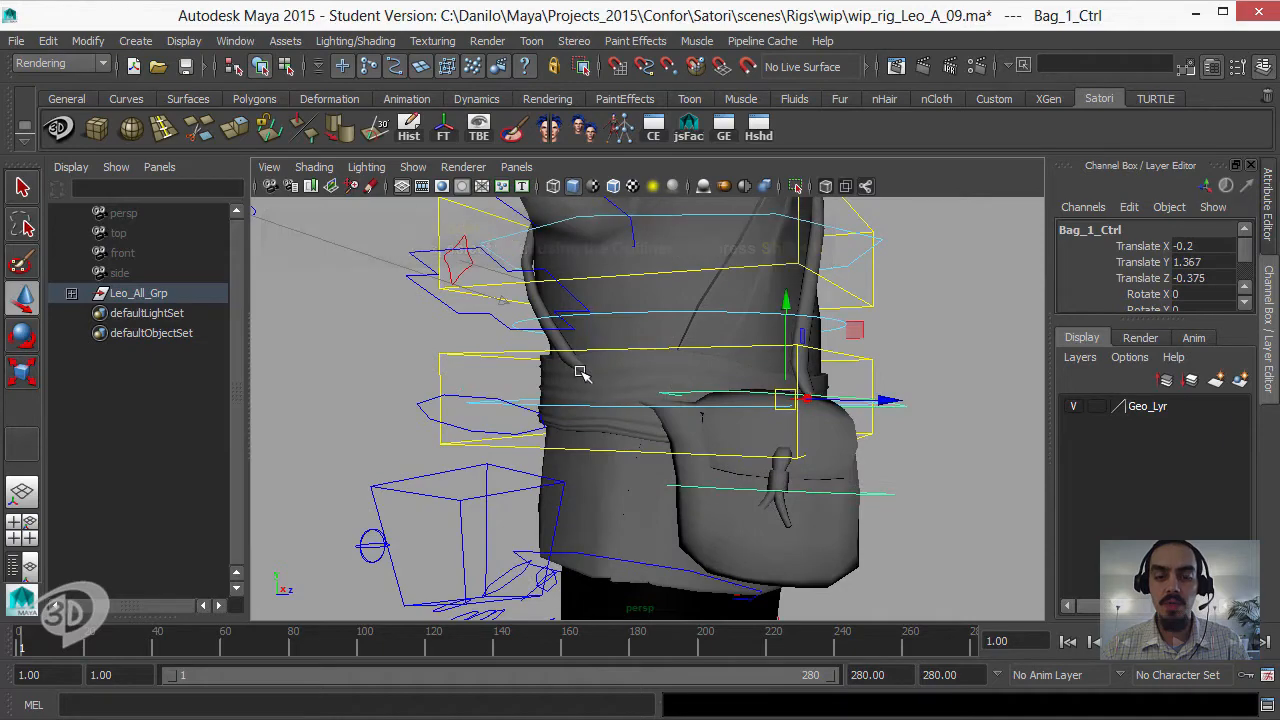
{"action": "mouse_move", "coordinate": [640, 388]}
{"action": "left_mouse_down", "text": "alt"}
{"action": "mouse_move", "coordinate": [752, 404]}
{"action": "mouse_move", "coordinate": [763, 427]}
{"action": "mouse_move", "coordinate": [868, 338]}
{"action": "mouse_move", "coordinate": [757, 286]}
{"action": "mouse_move", "coordinate": [755, 318]}
{"action": "mouse_move", "coordinate": [619, 374]}
{"action": "left_mouse_up", "text": "alt"}
{"action": "key", "text": "ctrl+z"}
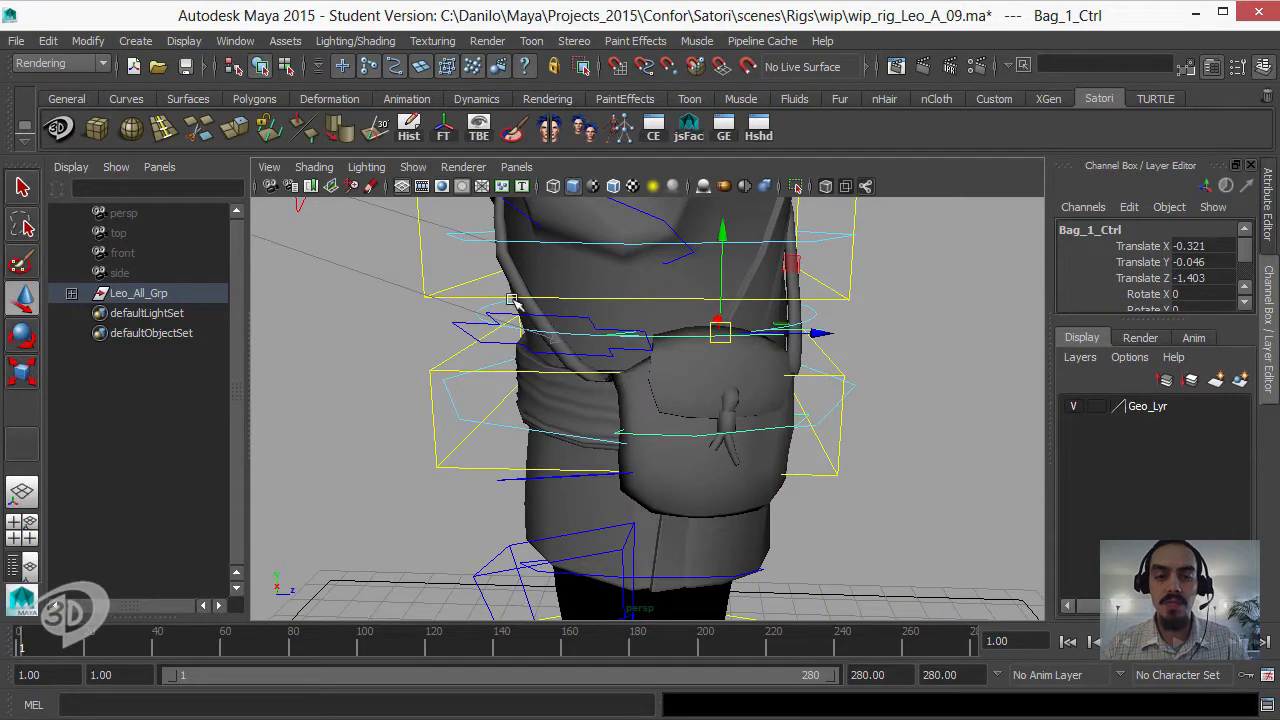
{"action": "key", "text": "ctrl+z"}
{"action": "left_click_drag", "start_coordinate": [540, 328], "coordinate": [766, 409], "text": "alt"}
- Try moving and rotating Spine_HipsB_Ctrl to test how the bag follows the hips
{"action": "left_click", "coordinate": [793, 322]}
{"action": "left_click", "coordinate": [766, 415]}
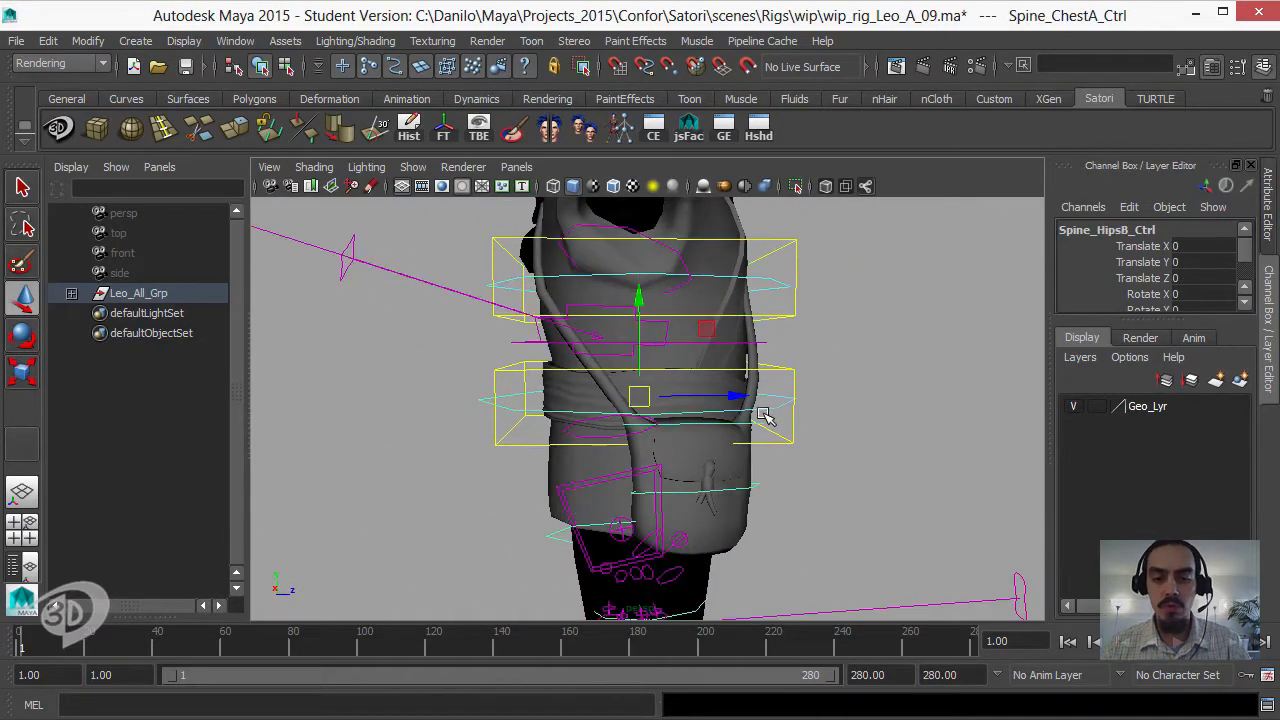
{"action": "left_click_drag", "start_coordinate": [684, 398], "coordinate": [778, 417]}
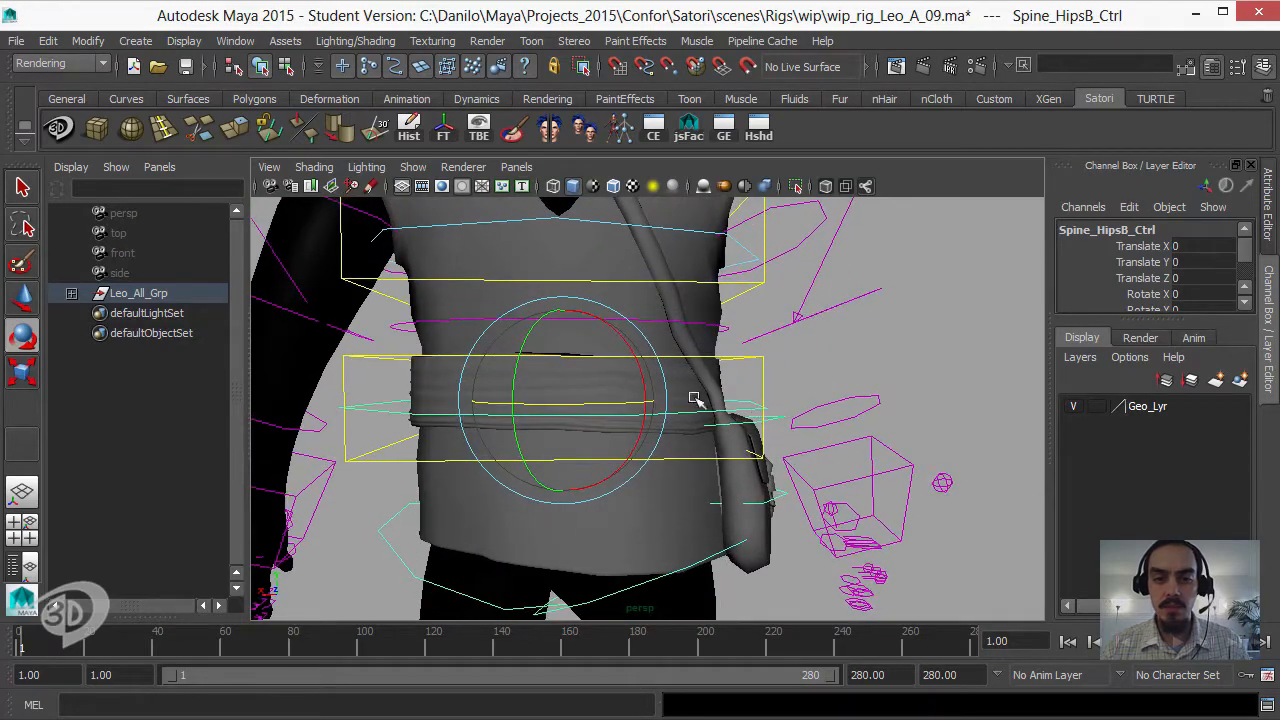
{"action": "left_click_drag", "start_coordinate": [632, 372], "coordinate": [634, 394]}
{"action": "key", "text": "ctrl+z"}
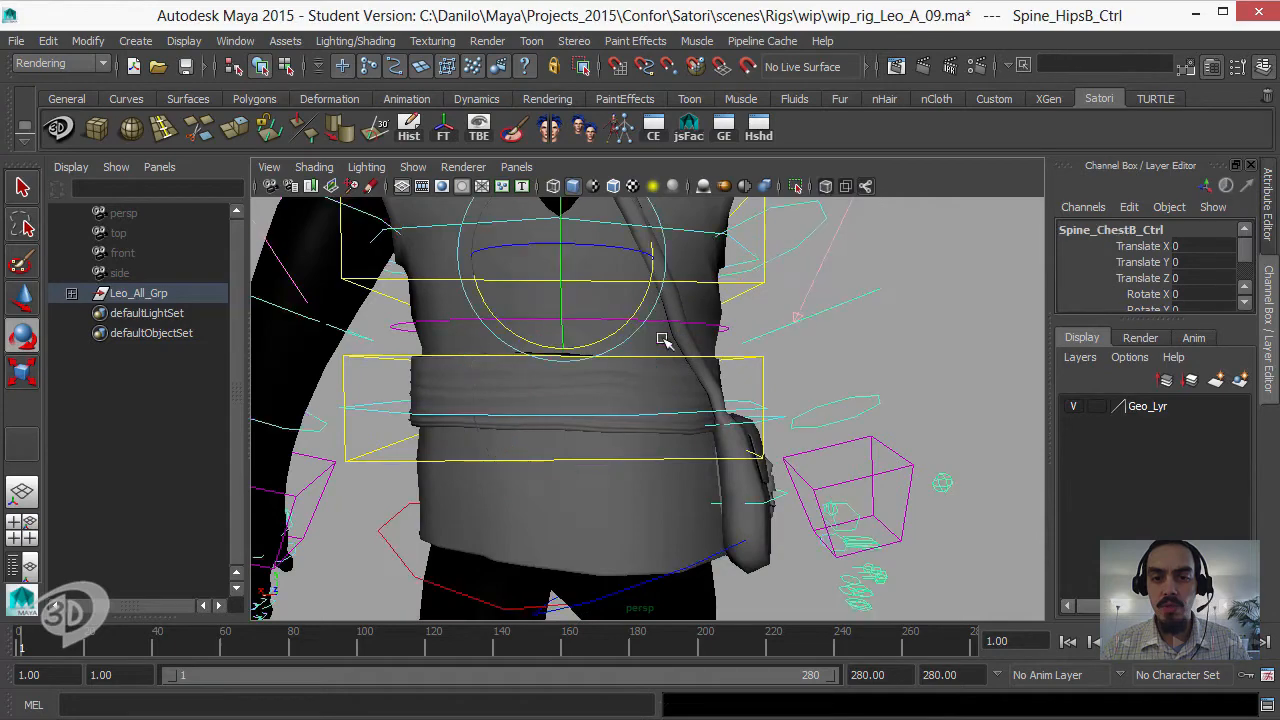
- Try rotating and moving Spine_ChestB_Ctrl to test how the bag strap deforms with the chest
{"action": "left_click", "coordinate": [663, 334]}
{"action": "left_click_drag", "start_coordinate": [617, 250], "coordinate": [575, 255]}
{"action": "left_click_drag", "start_coordinate": [640, 317], "coordinate": [498, 298], "text": "alt"}
{"action": "left_click_drag", "start_coordinate": [615, 279], "coordinate": [612, 249]}
{"action": "key", "text": "ctrl+z"}
{"action": "key", "text": "w"}
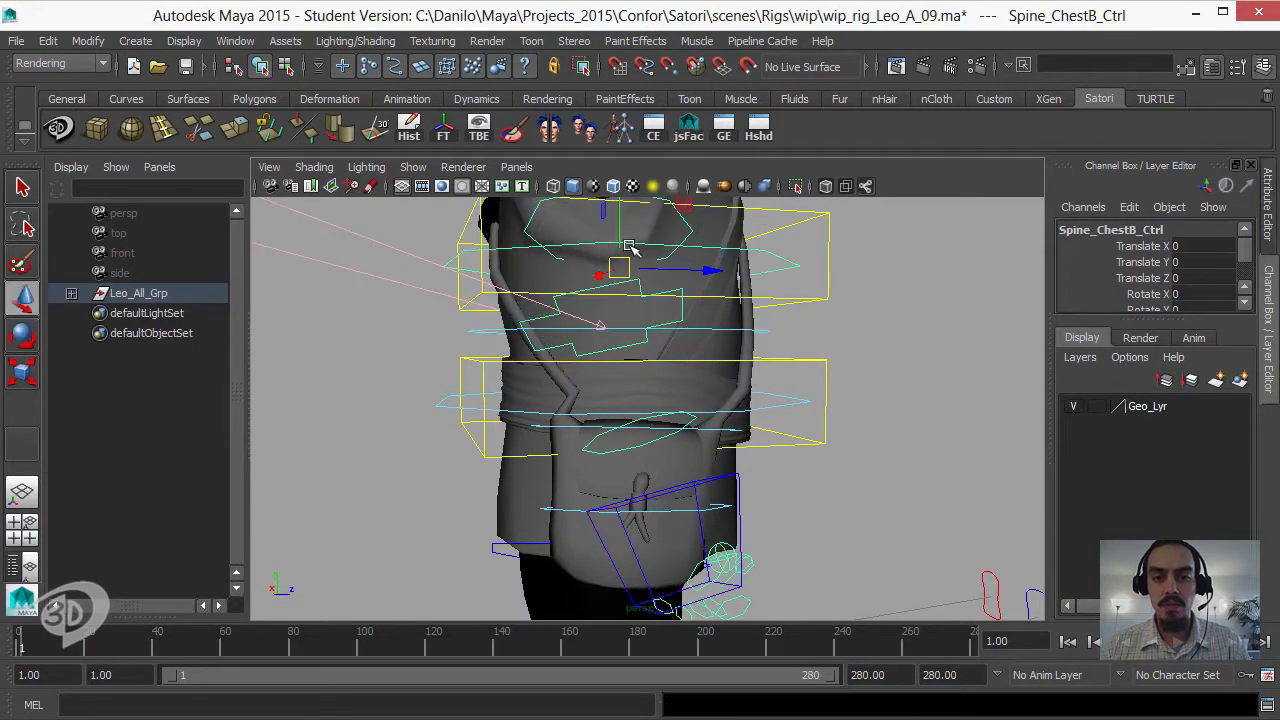
{"action": "mouse_move", "coordinate": [619, 226]}
{"action": "left_mouse_down"}
{"action": "mouse_move", "coordinate": [623, 198]}
{"action": "mouse_move", "coordinate": [640, 229]}
{"action": "left_mouse_up"}
{"action": "key", "text": "ctrl+z"}
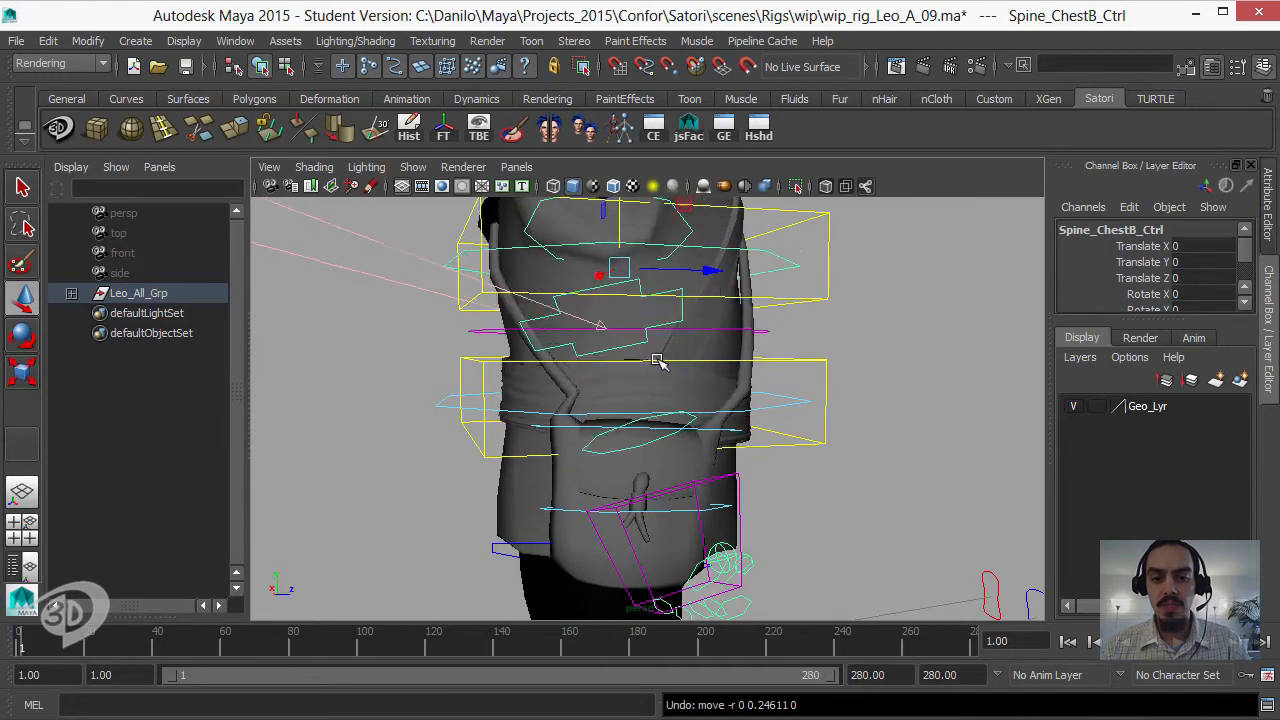
- Try rotating Spine_HipsB_Ctrl again with the bag seen from the character's side
{"action": "left_click_drag", "start_coordinate": [586, 357], "coordinate": [768, 418], "text": "alt"}
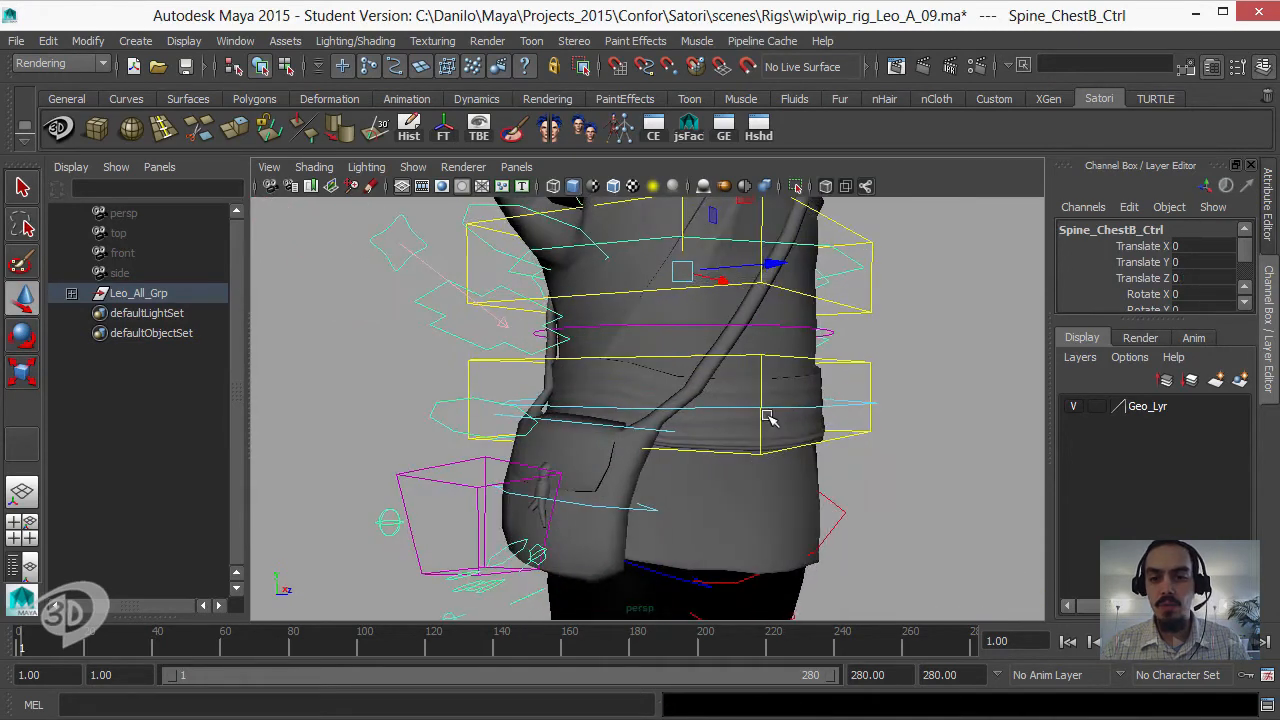
{"action": "left_click_drag", "start_coordinate": [688, 372], "coordinate": [771, 371], "text": "alt"}
{"action": "left_click", "coordinate": [737, 371]}
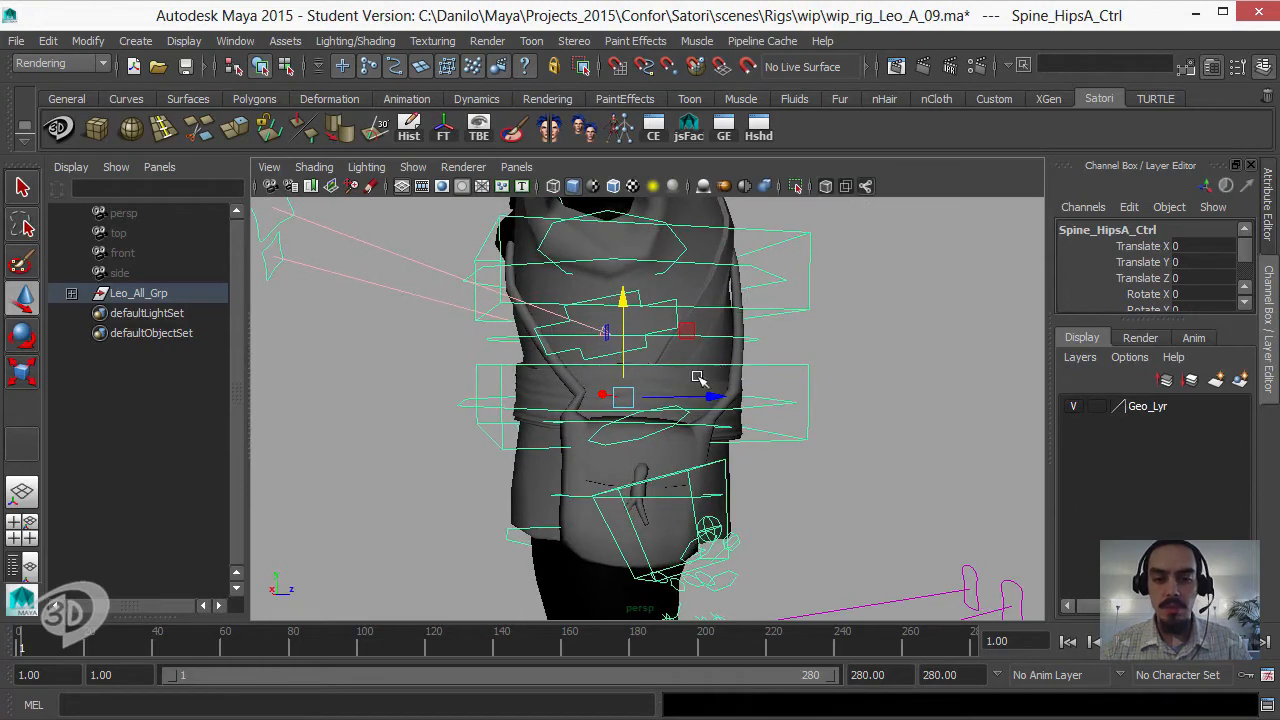
{"action": "key", "text": "e"}
{"action": "left_click", "coordinate": [862, 385]}
{"action": "left_click", "coordinate": [619, 393]}
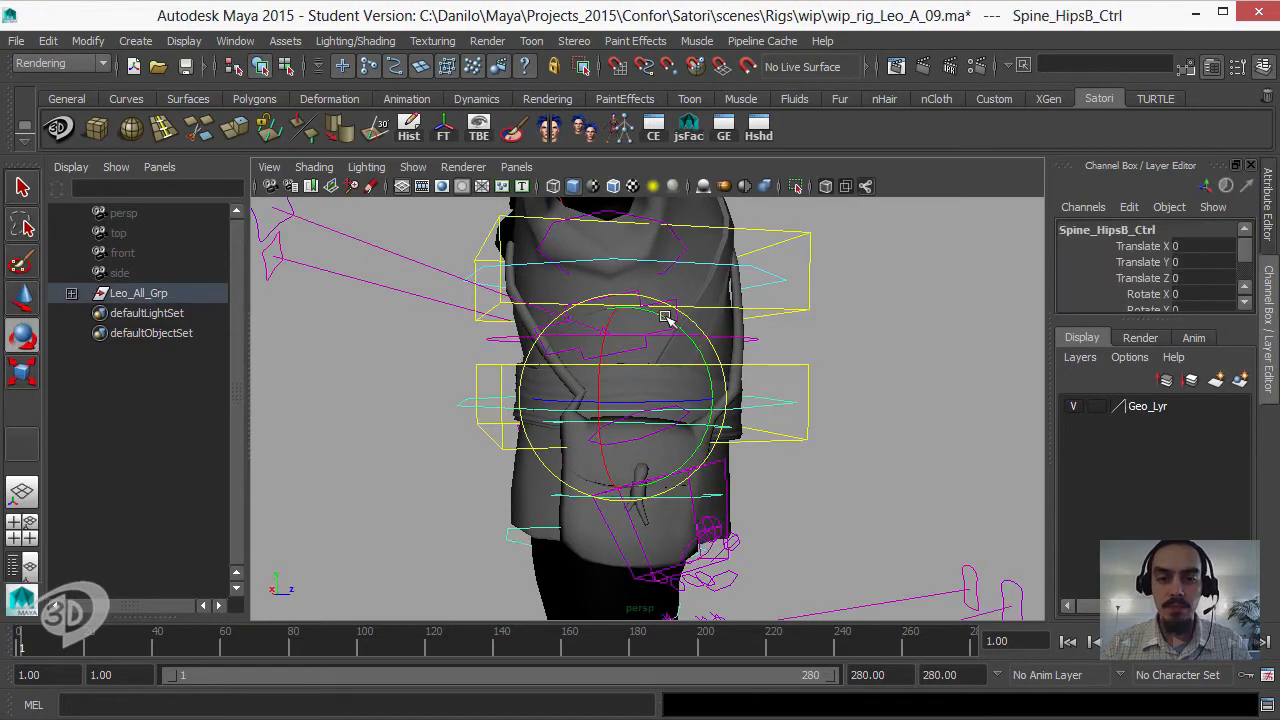
{"action": "mouse_move", "coordinate": [674, 325]}
{"action": "left_mouse_down"}
{"action": "mouse_move", "coordinate": [658, 322]}
{"action": "mouse_move", "coordinate": [676, 335]}
{"action": "left_mouse_up"}
{"action": "key", "text": "ctrl+z"}
{"action": "left_click", "coordinate": [851, 349]}
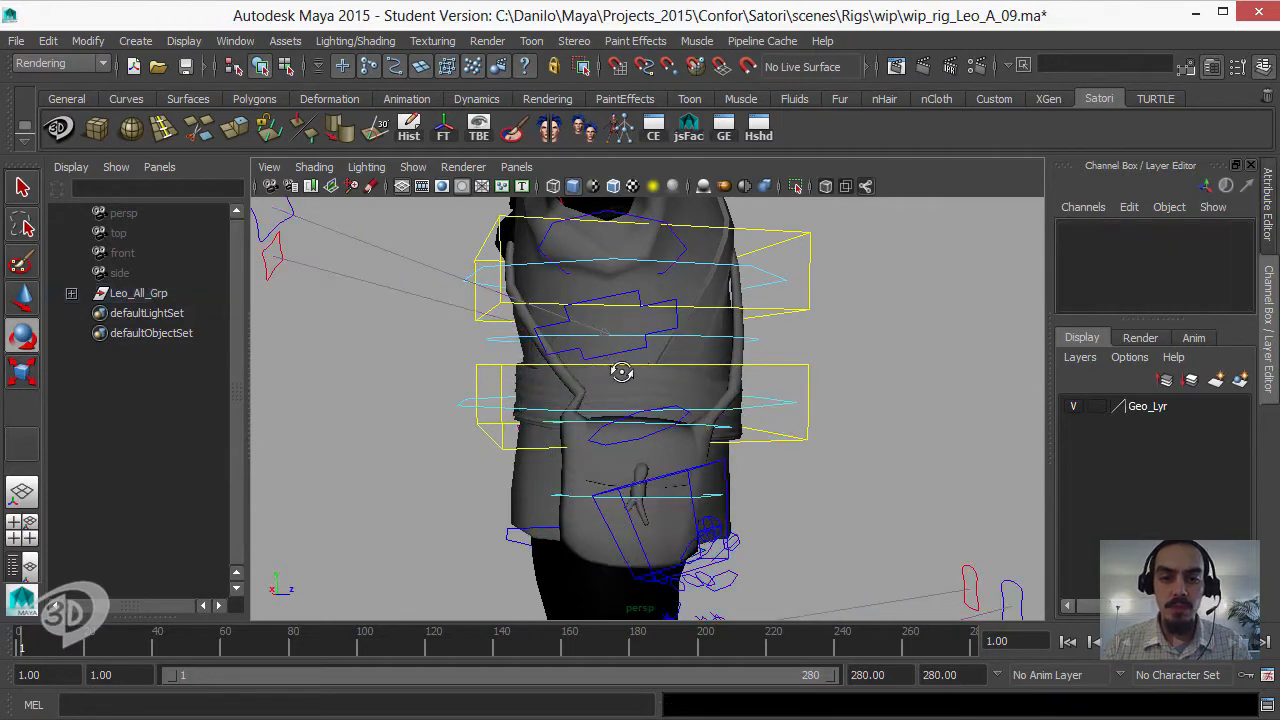
- Select Bolsa_Mesh and examine its strap where it joins the bag
{"action": "left_click_drag", "start_coordinate": [620, 371], "coordinate": [642, 396], "text": "alt"}
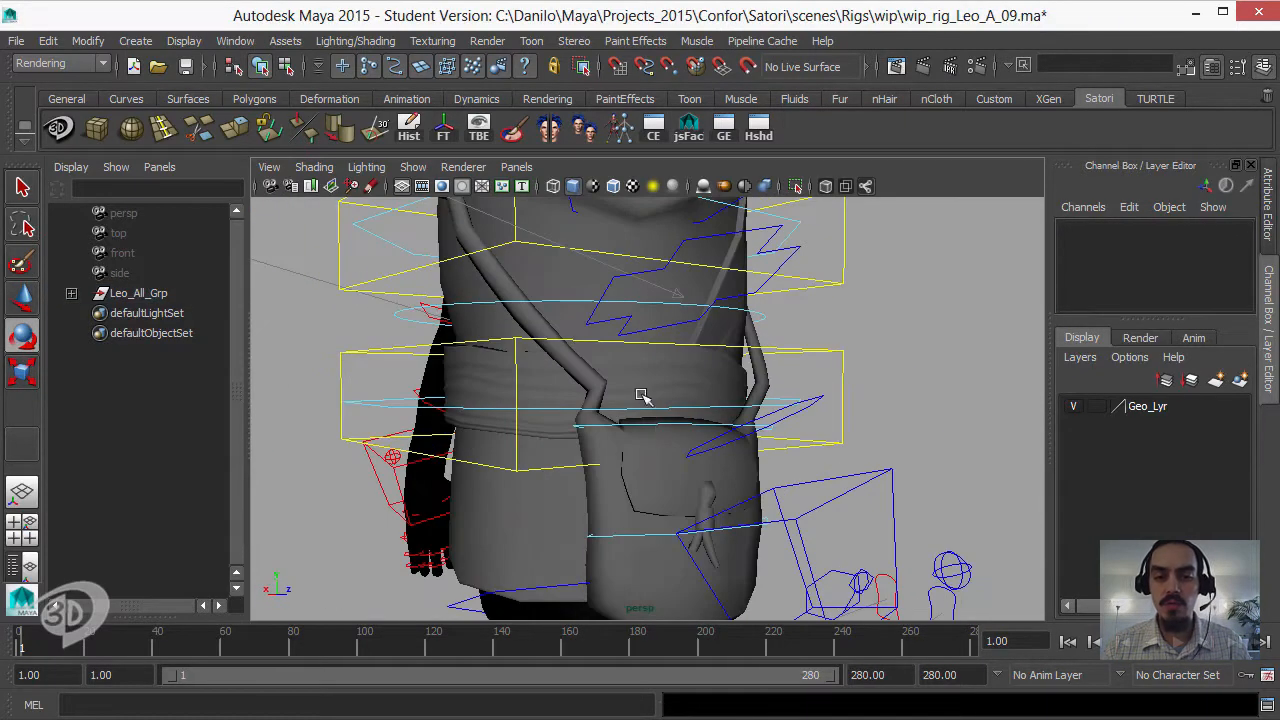
{"action": "left_click_drag", "start_coordinate": [630, 458], "coordinate": [555, 433], "text": "alt"}
{"action": "left_click", "coordinate": [555, 433]}
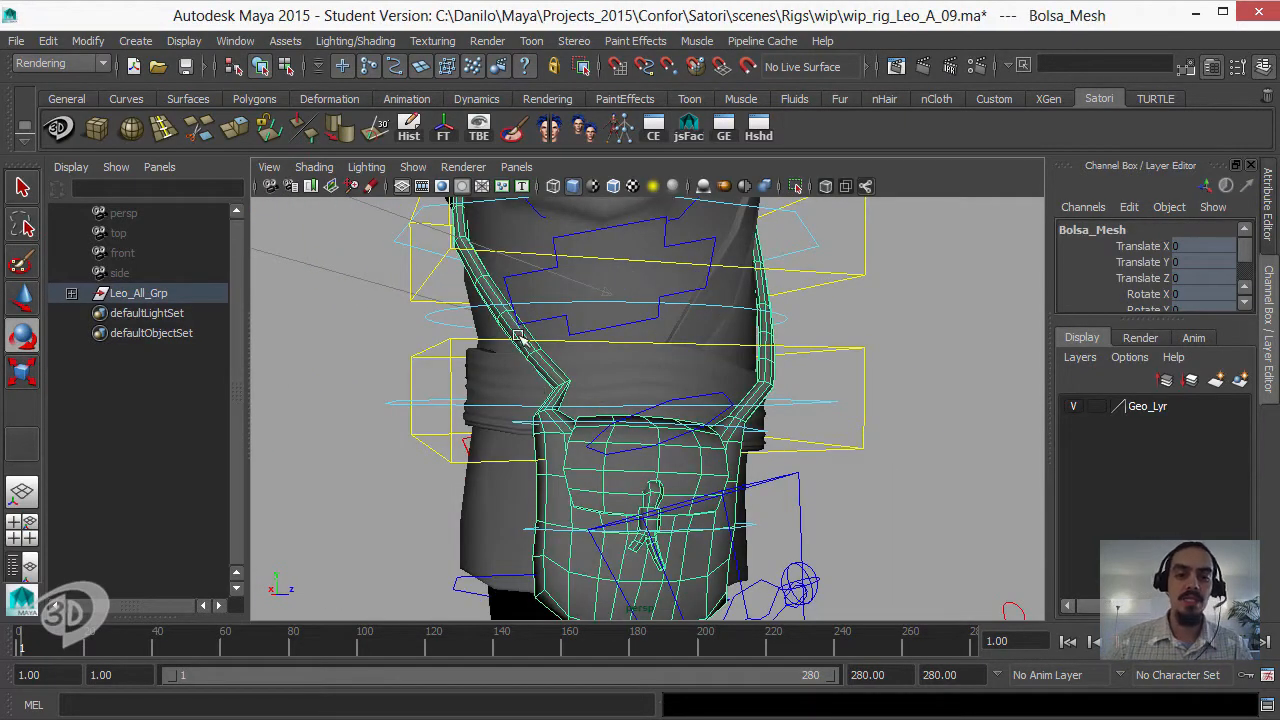
{"action": "mouse_move", "coordinate": [571, 386]}
{"action": "left_mouse_down", "text": "alt"}
{"action": "mouse_move", "coordinate": [612, 397]}
{"action": "mouse_move", "coordinate": [563, 391]}
{"action": "left_mouse_up", "text": "alt"}
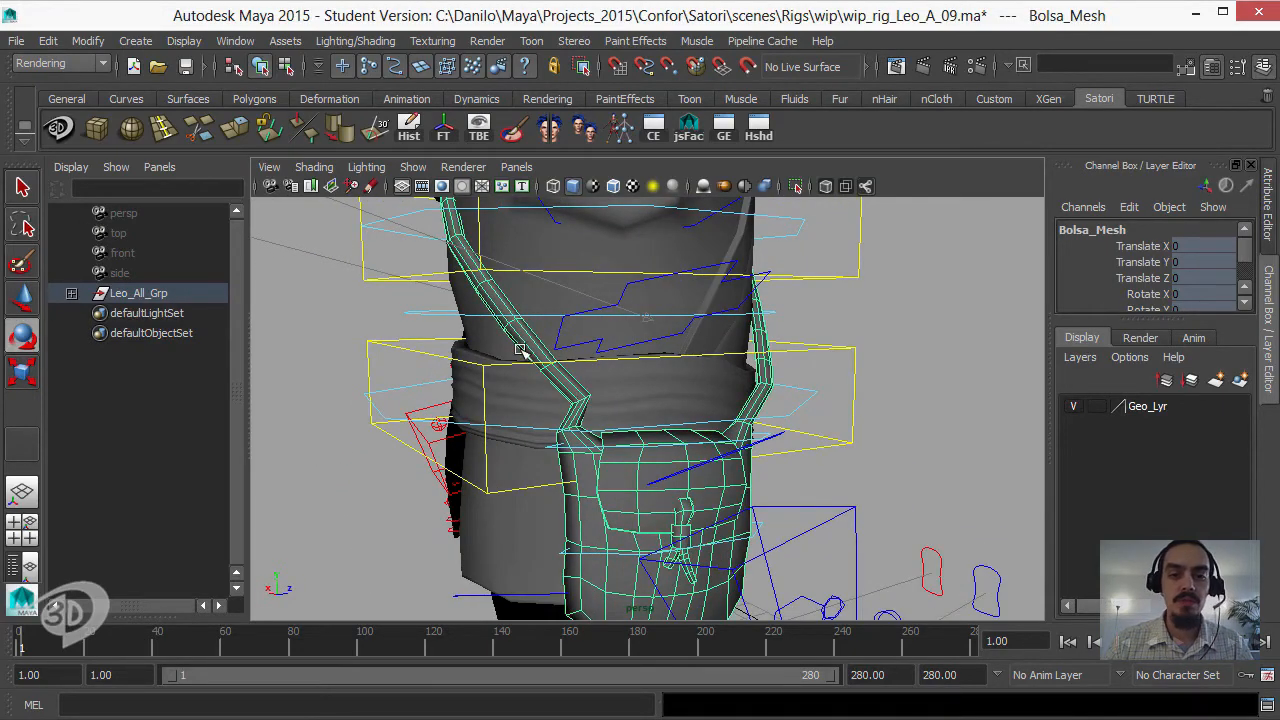
- Select an edge at the strap's sharp bend above the bag, expand it to the surrounding strap edges, and convert the selection to vertices
{"action": "mouse_move", "coordinate": [553, 373]}
{"action": "left_mouse_down", "text": "alt"}
{"action": "mouse_move", "coordinate": [563, 363]}
{"action": "mouse_move", "coordinate": [583, 381]}
{"action": "mouse_move", "coordinate": [586, 329]}
{"action": "mouse_move", "coordinate": [623, 343]}
{"action": "mouse_move", "coordinate": [555, 388]}
{"action": "left_mouse_up", "text": "alt"}
{"action": "key", "text": "F10"}
{"action": "left_click", "coordinate": [605, 362]}
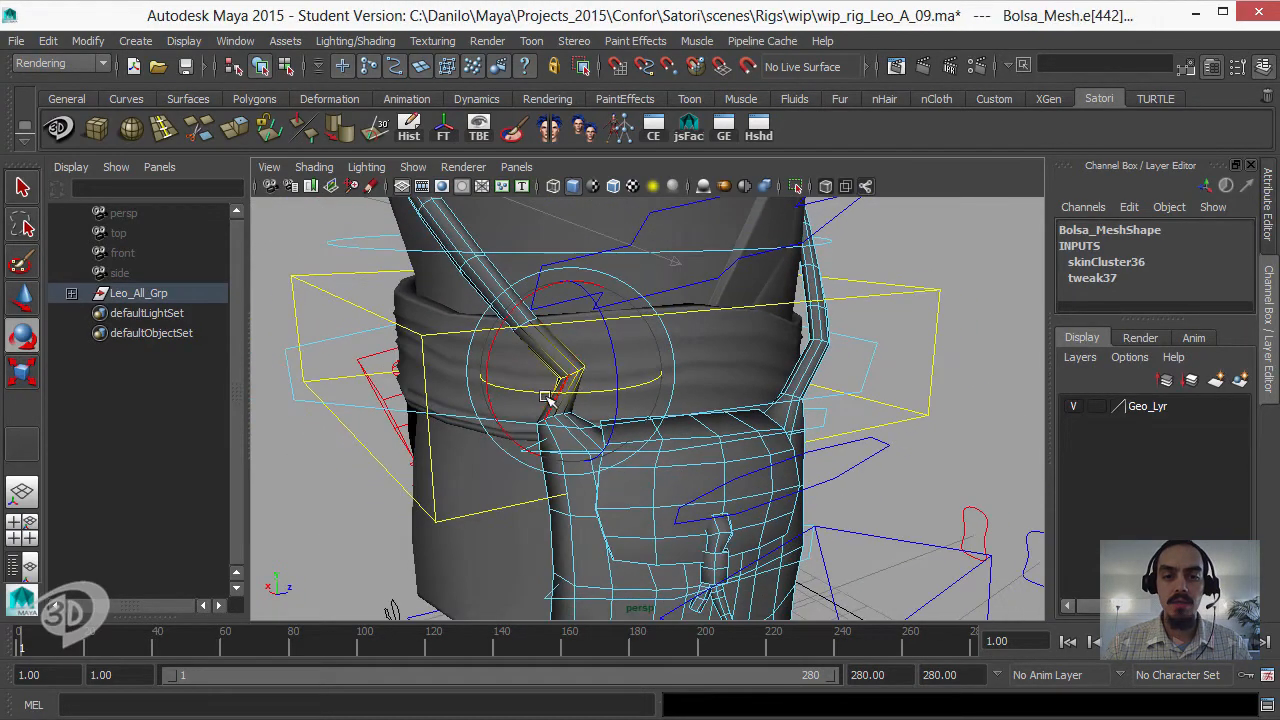
{"action": "key", "text": "shift+period"}
{"action": "right_click_drag", "start_coordinate": [664, 310], "coordinate": [583, 311], "text": "ctrl"}
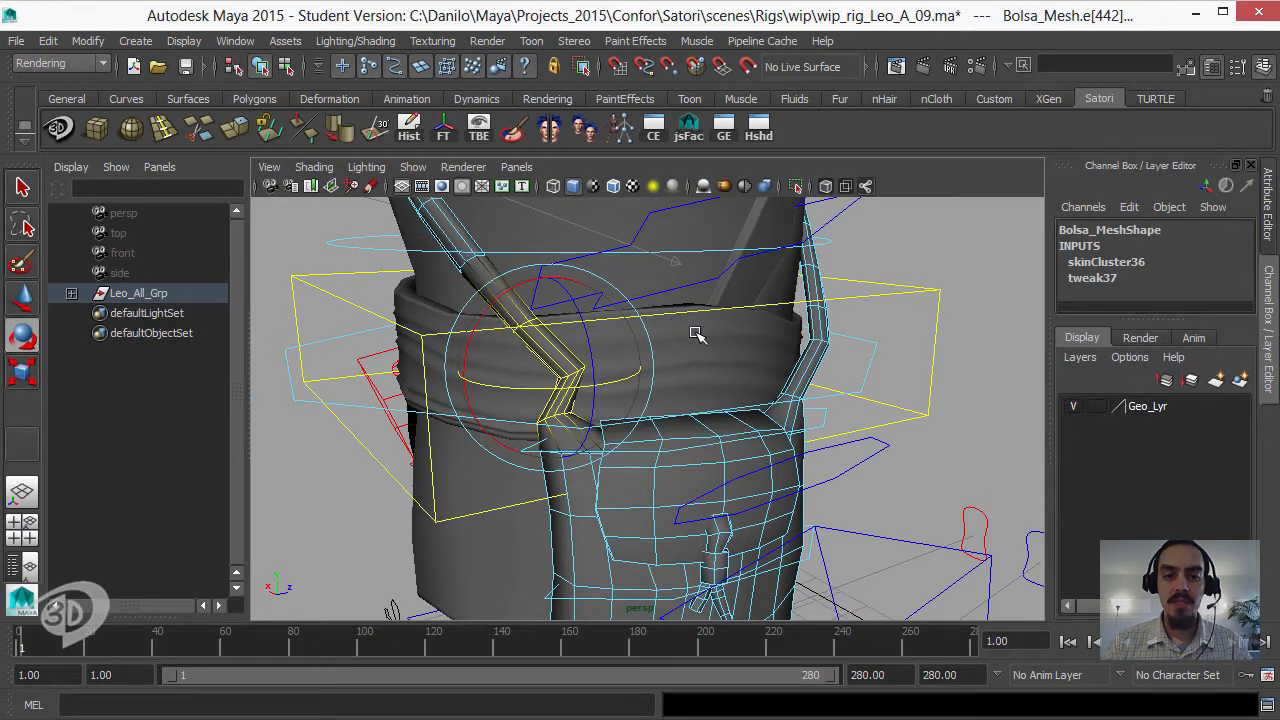
{"action": "left_click_drag", "start_coordinate": [697, 334], "coordinate": [640, 318], "text": "alt"}
{"action": "right_click_drag", "start_coordinate": [762, 330], "coordinate": [590, 330], "text": "ctrl"}
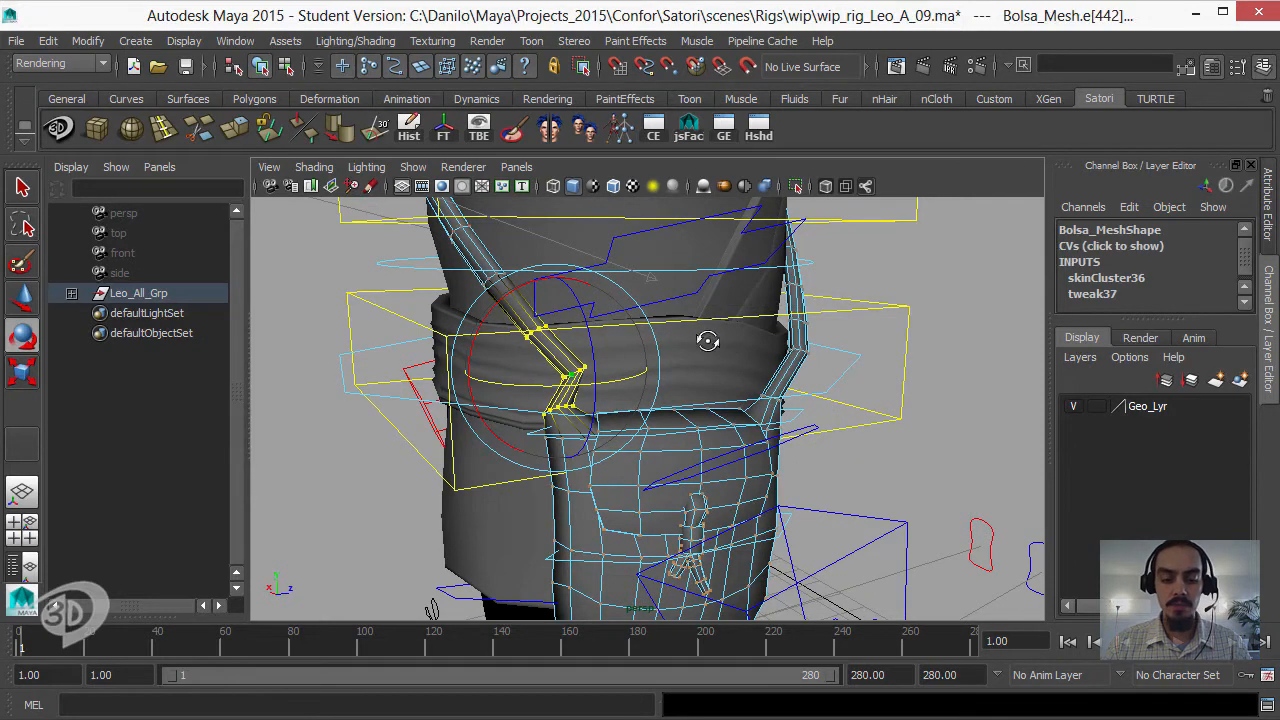
{"action": "left_click_drag", "start_coordinate": [708, 342], "coordinate": [686, 334], "text": "alt"}
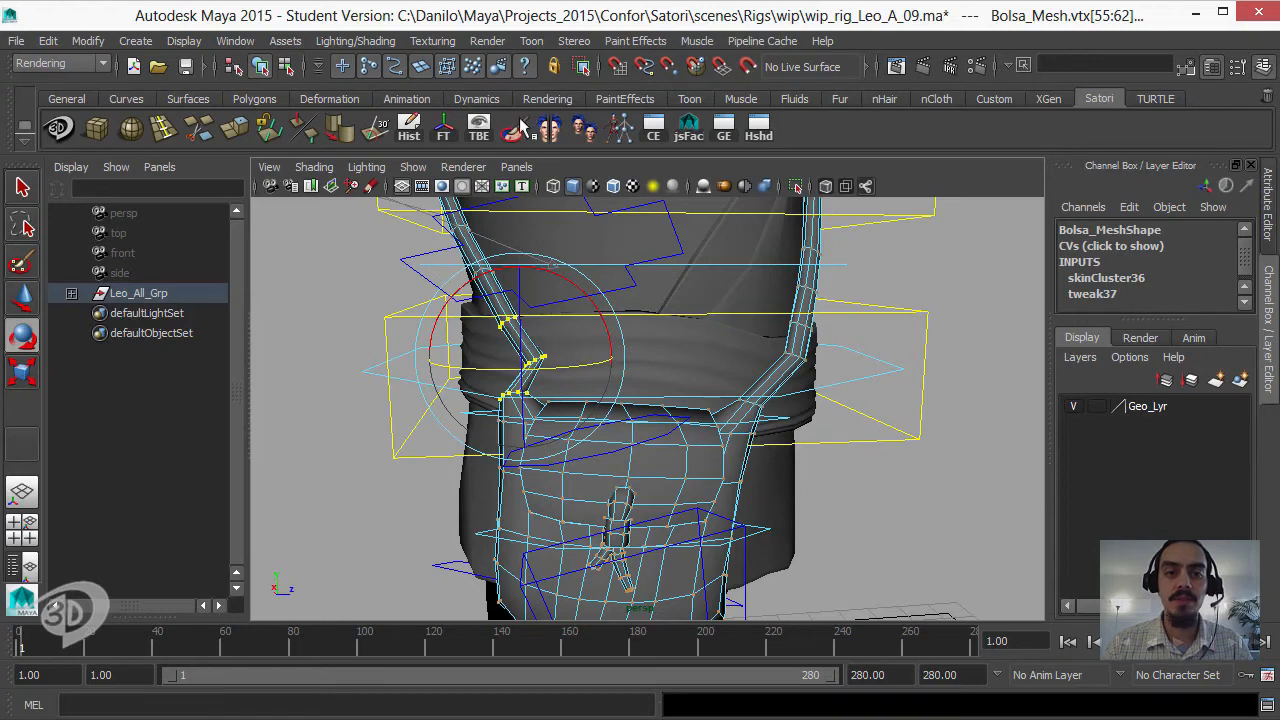
- Start the Paint Skin Weights Tool on the selected strap vertices and examine the Bag_1_Jnt, Bag_2_Jnt and L_Arm_Clavicle_Jnt influences
{"action": "key", "text": "ctrl+shift+t"}
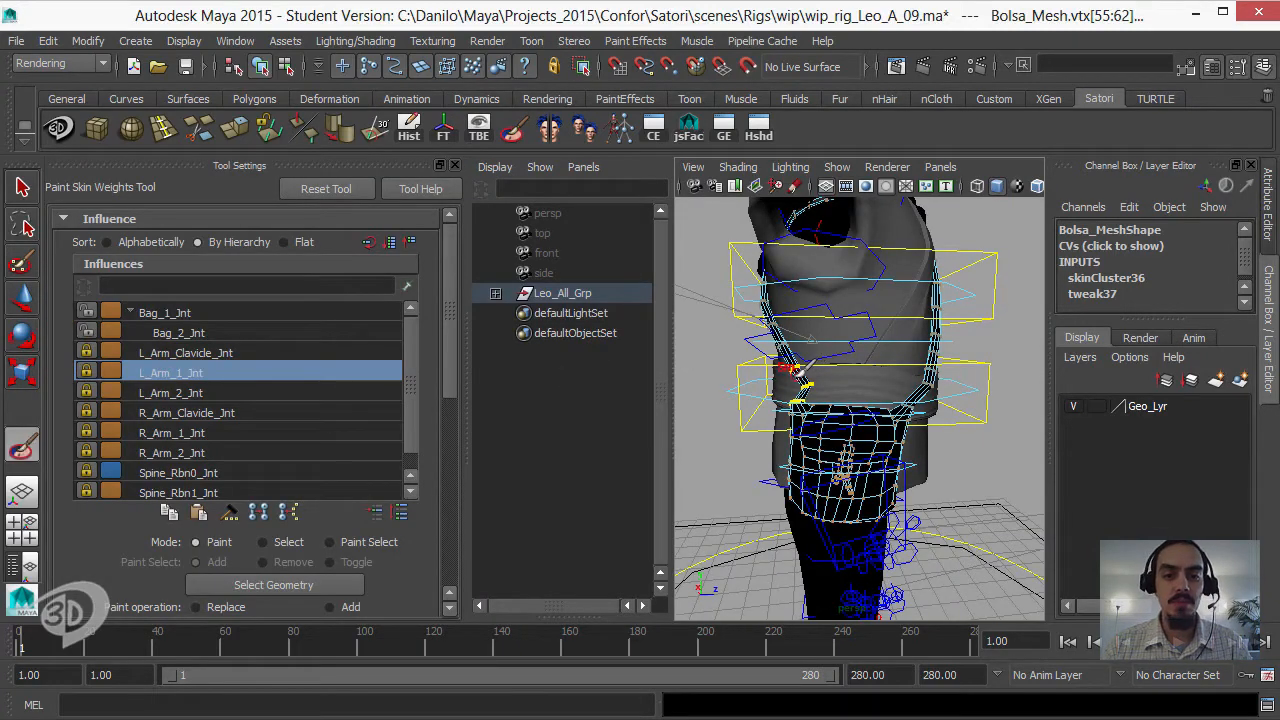
{"action": "key", "text": "space"}
{"action": "right_click_drag", "start_coordinate": [636, 383], "coordinate": [757, 391], "text": "alt"}
{"action": "left_click_drag", "start_coordinate": [757, 391], "coordinate": [789, 402], "text": "alt"}
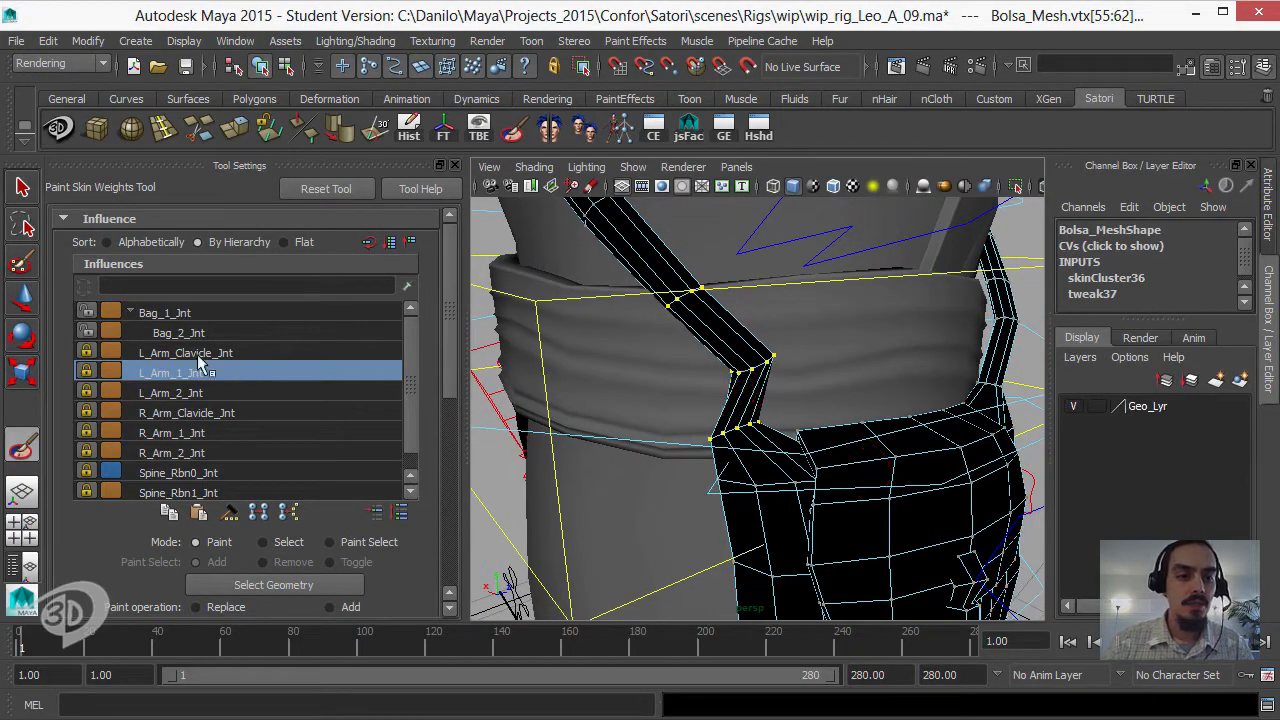
{"action": "left_click", "coordinate": [163, 313]}
{"action": "left_click", "coordinate": [177, 338]}
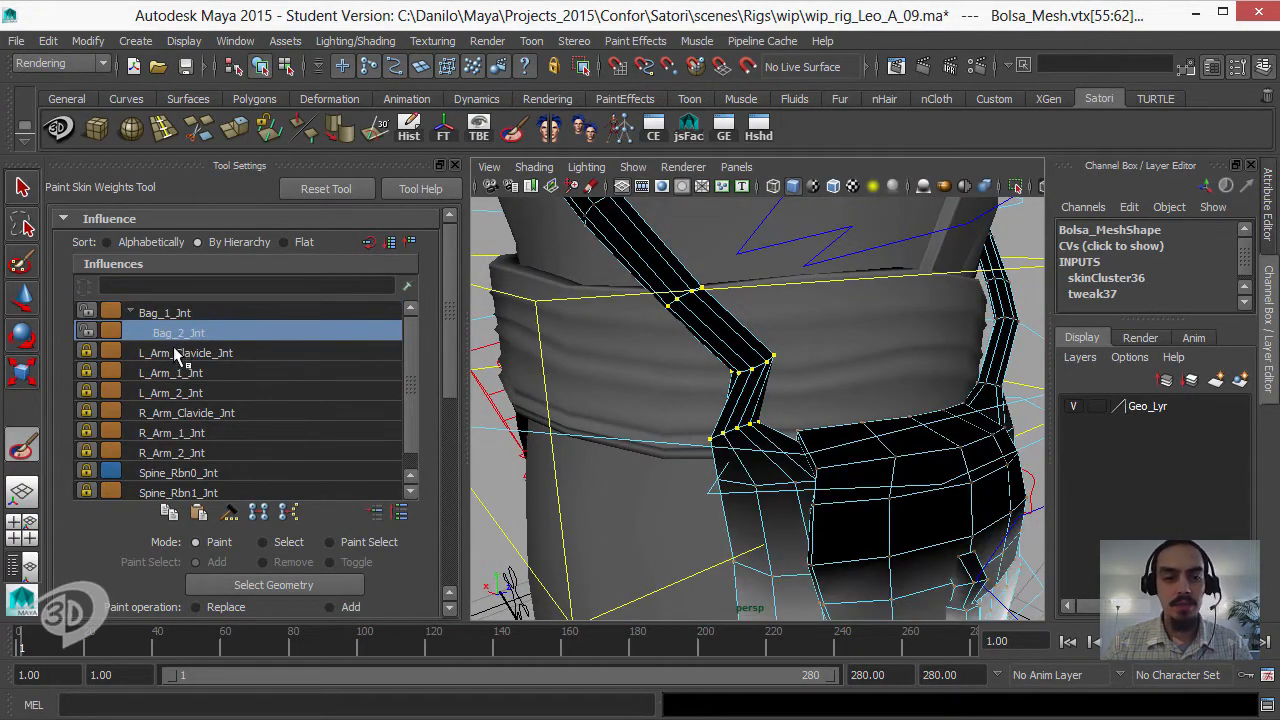
{"action": "left_click", "coordinate": [180, 353]}
{"action": "left_click", "coordinate": [182, 334]}
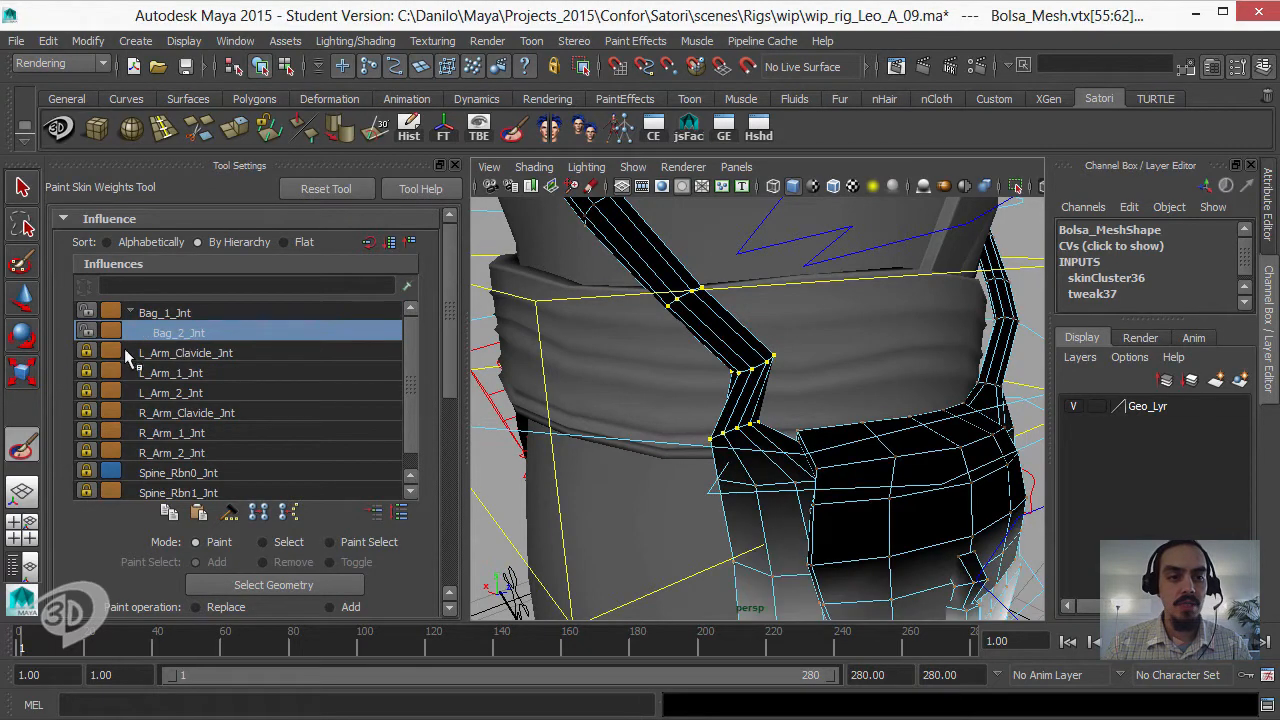
- Lock the weights of Bag_2_Jnt and unlock Spine_Rbn1_Jnt, keeping Spine_Rbn0_Jnt locked
{"action": "left_click", "coordinate": [88, 332]}
{"action": "left_click", "coordinate": [168, 314]}
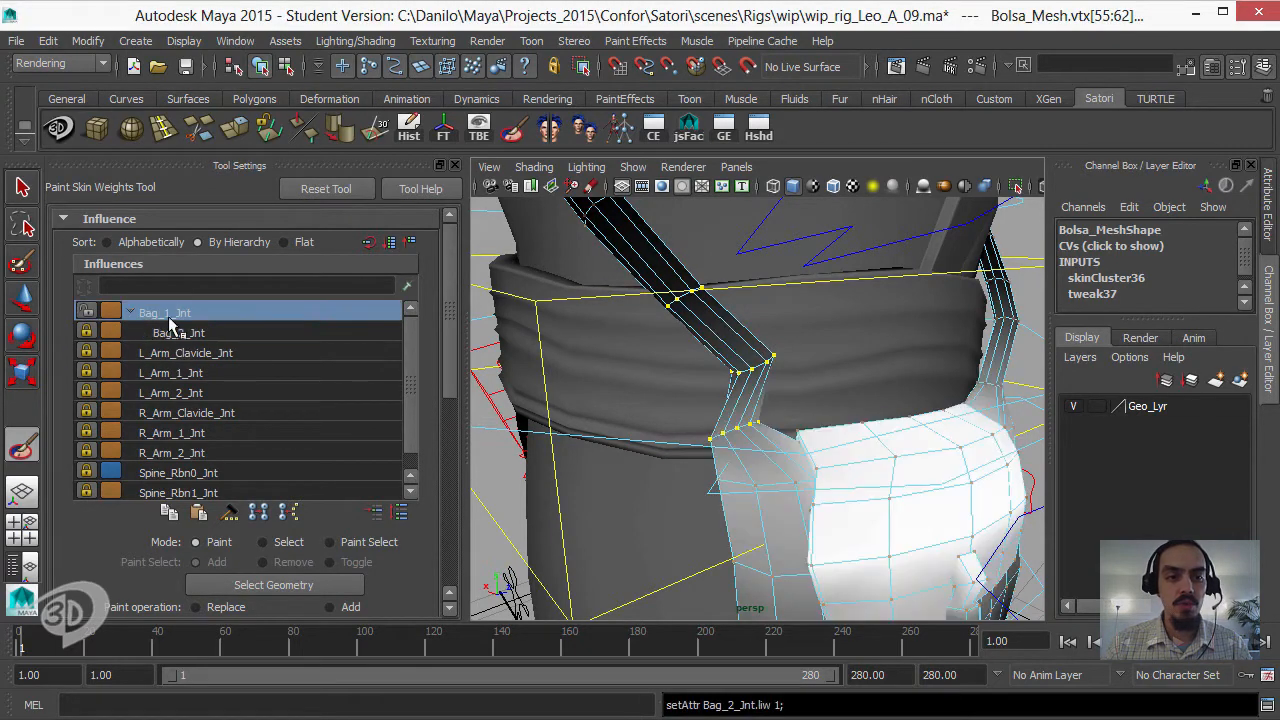
{"action": "left_click", "coordinate": [203, 474]}
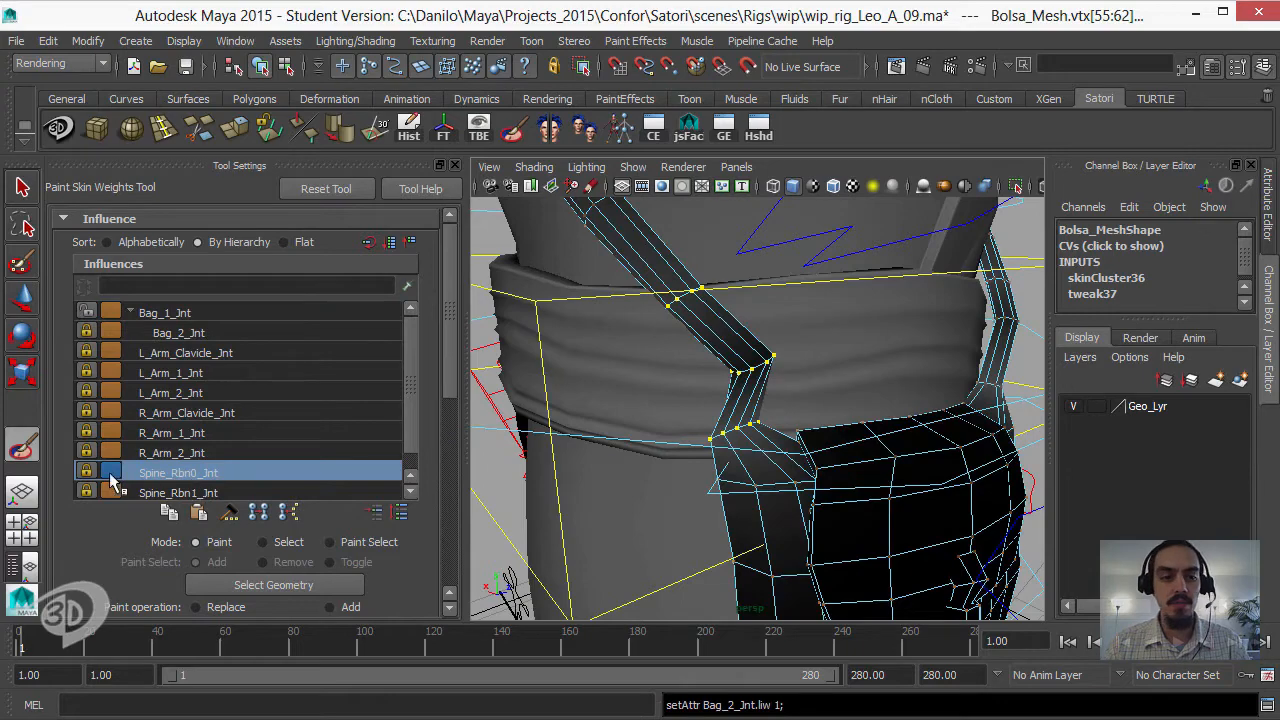
{"action": "left_click", "coordinate": [88, 472]}
{"action": "left_click", "coordinate": [201, 493]}
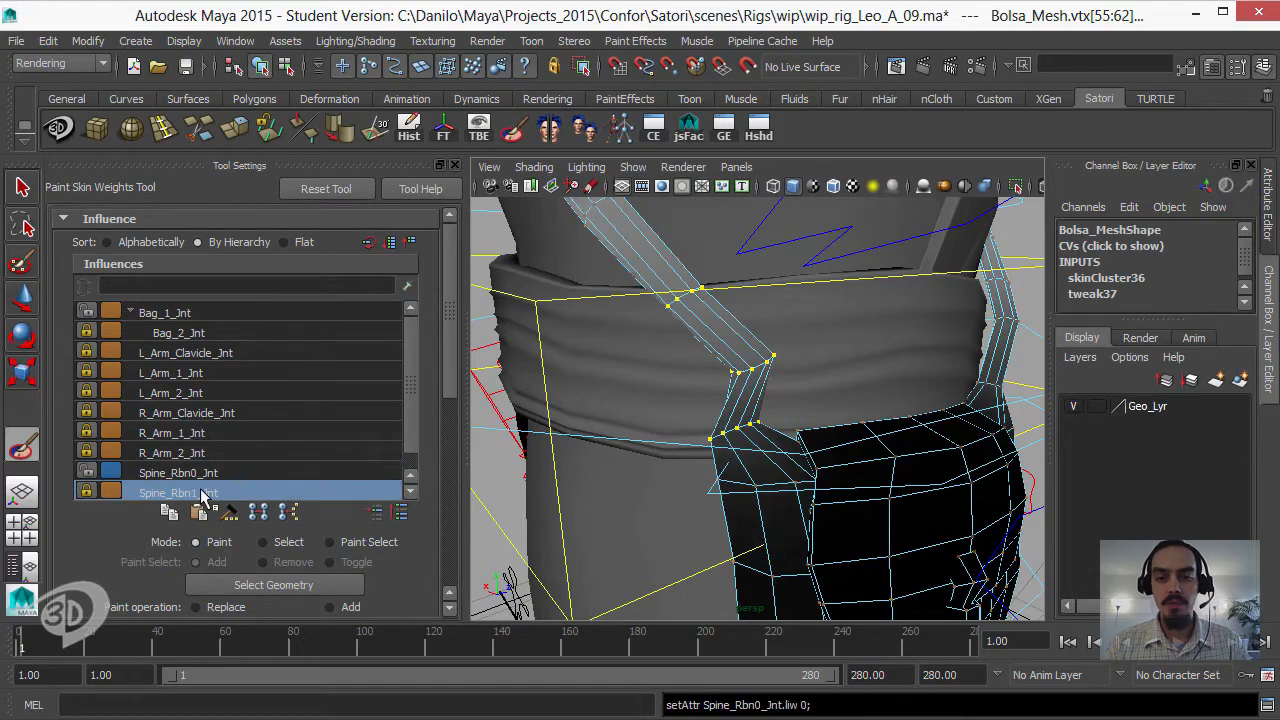
{"action": "left_click_drag", "start_coordinate": [712, 397], "coordinate": [574, 403], "text": "alt"}
{"action": "left_click", "coordinate": [88, 492]}
{"action": "left_click", "coordinate": [88, 472]}
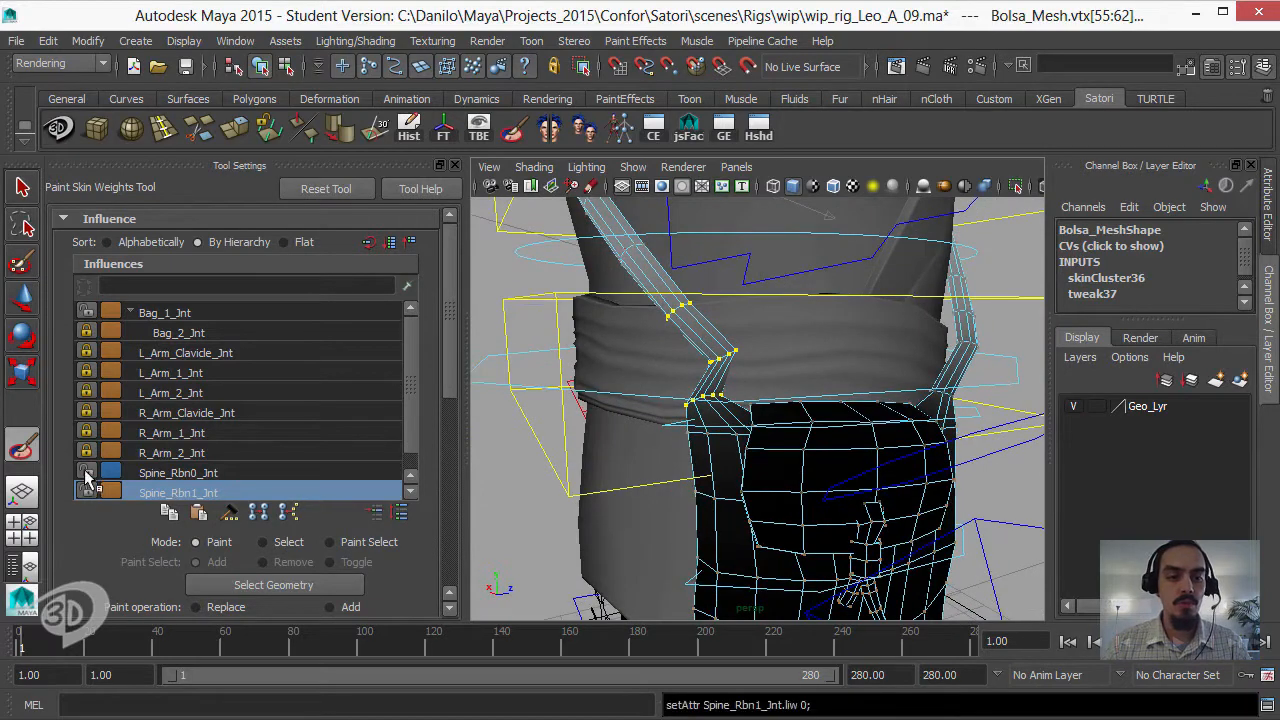
{"action": "left_click", "coordinate": [200, 474]}
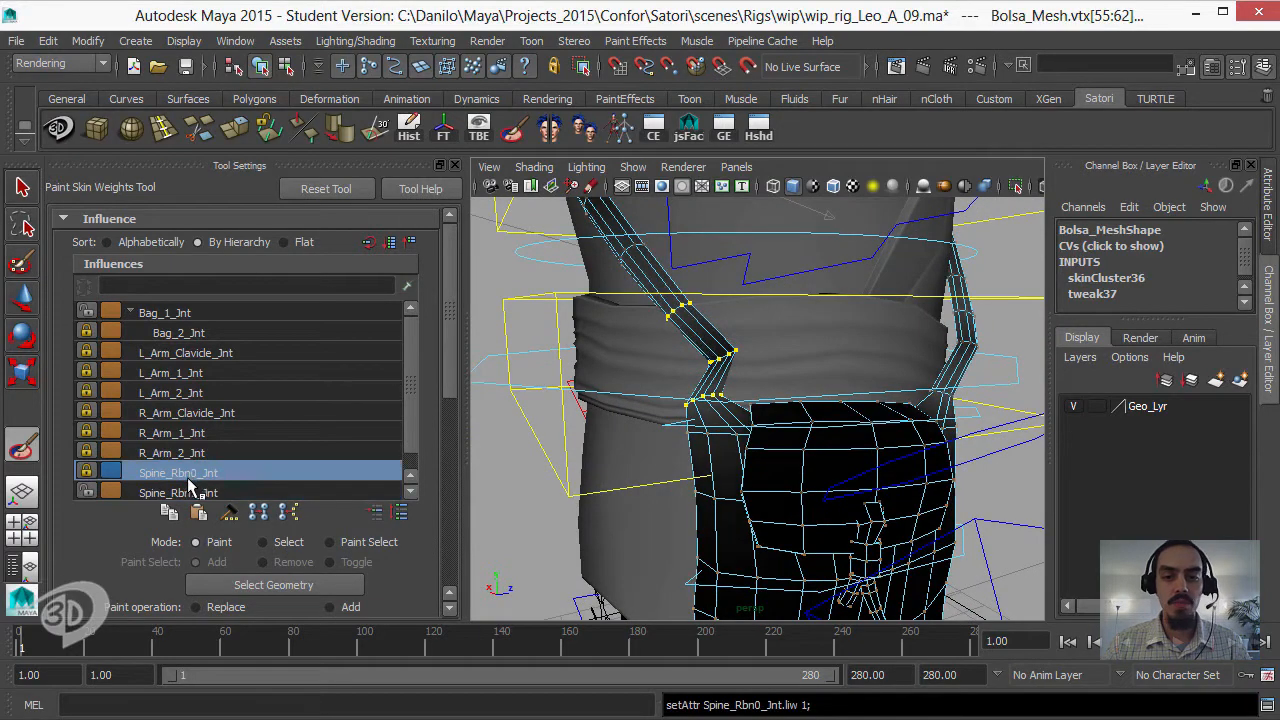
- Flood the selected strap vertices with Bag_1_Jnt weight several times, using the Add operation with a value of 0.0971
{"action": "left_click", "coordinate": [166, 314]}
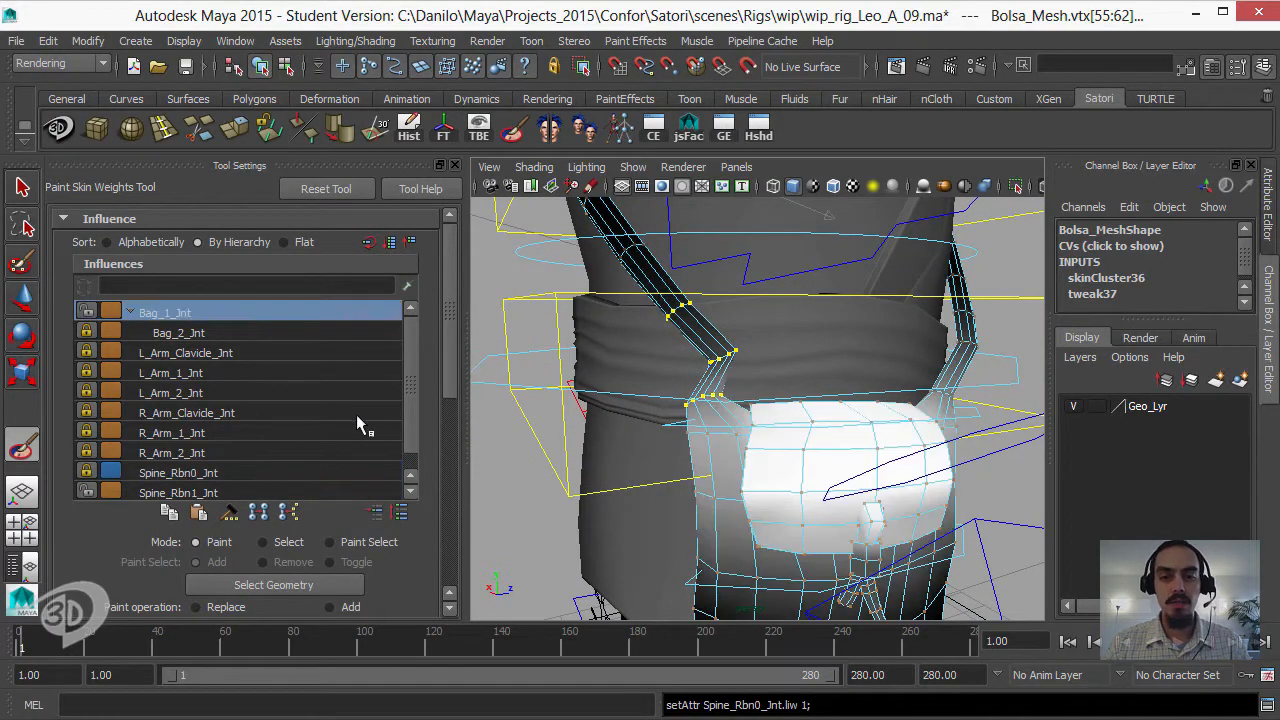
{"action": "left_click_drag", "start_coordinate": [451, 388], "coordinate": [455, 500]}
{"action": "left_click", "coordinate": [345, 482]}
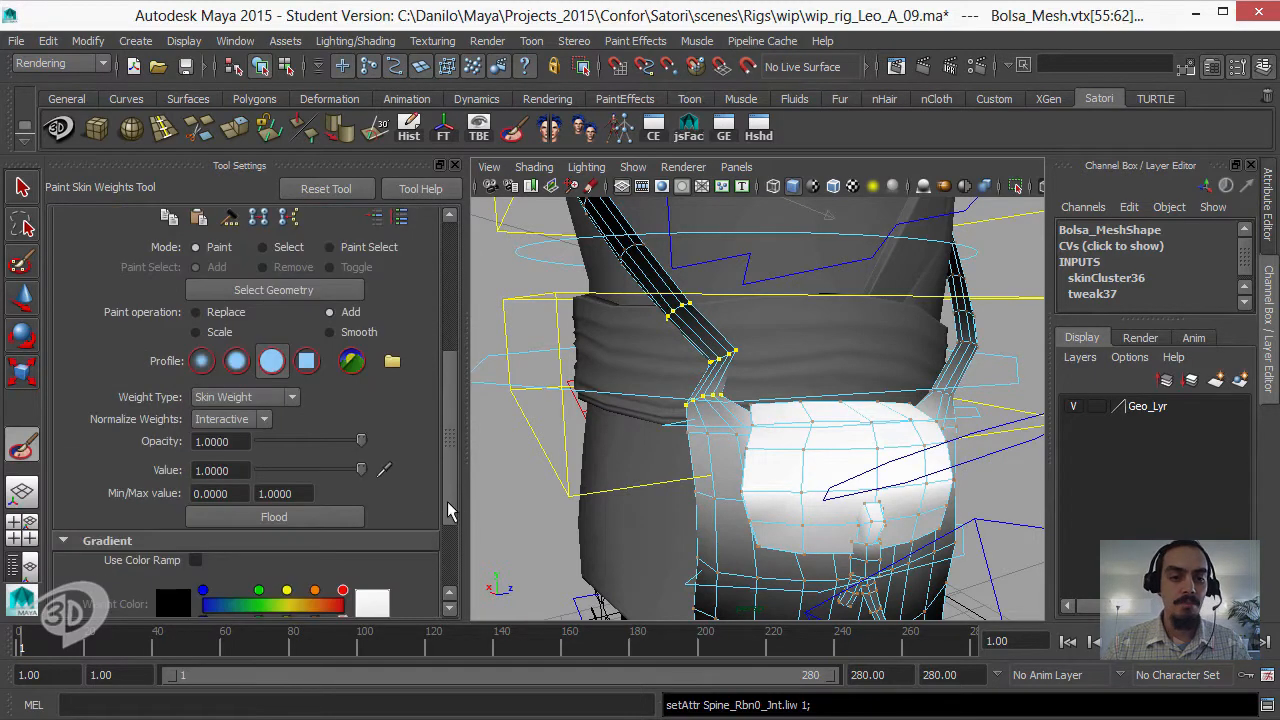
{"action": "left_click", "coordinate": [197, 541]}
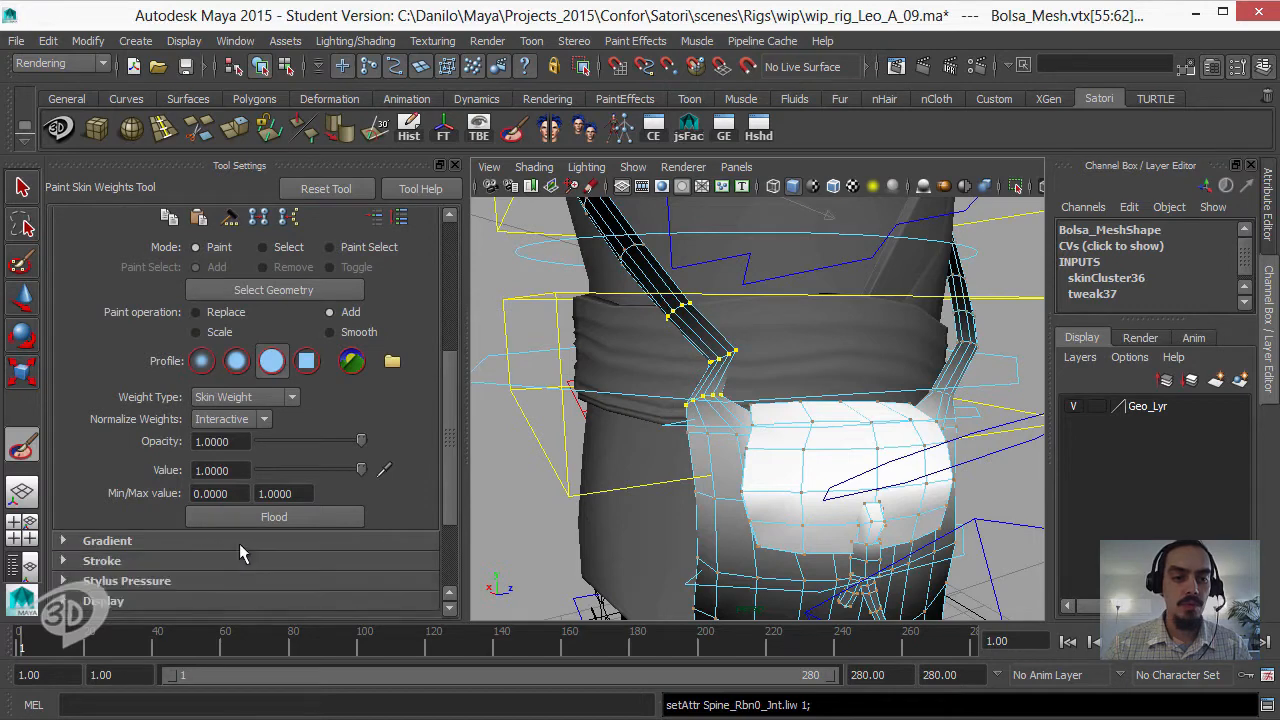
{"action": "left_click_drag", "start_coordinate": [281, 476], "coordinate": [268, 474]}
{"action": "left_click", "coordinate": [281, 518]}
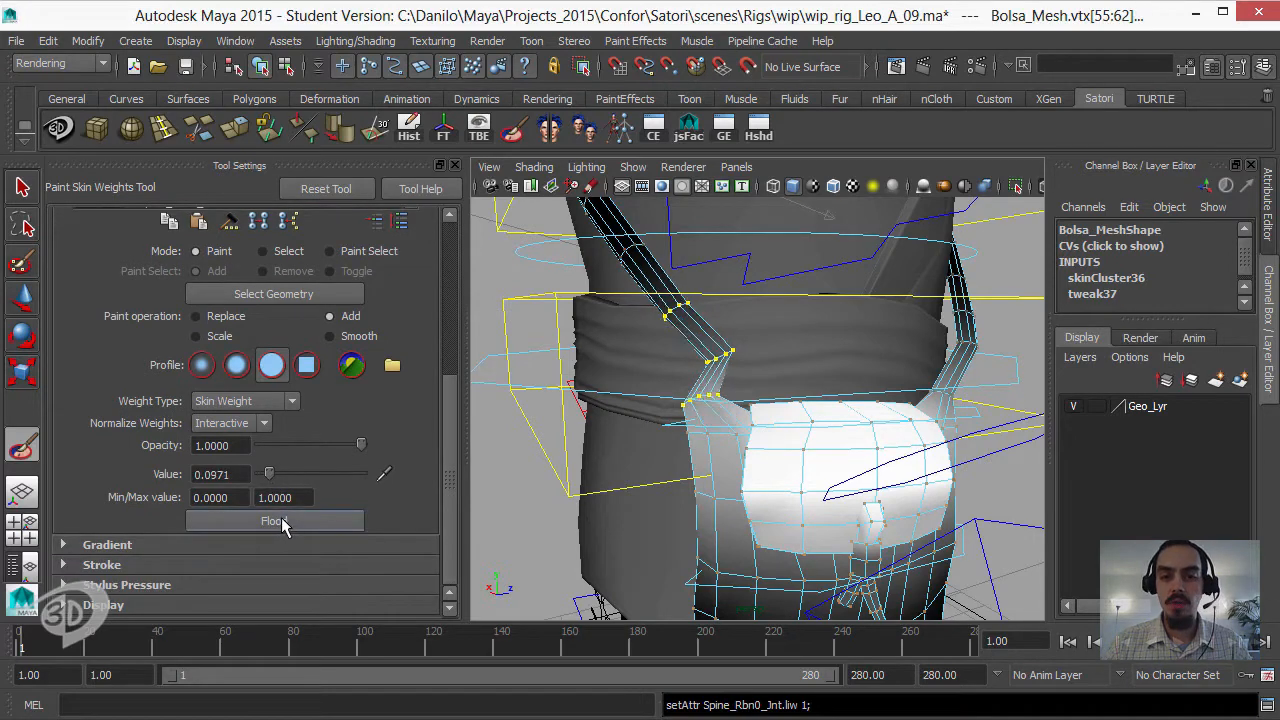
{"action": "left_click", "coordinate": [281, 517]}
{"action": "left_click", "coordinate": [282, 518]}
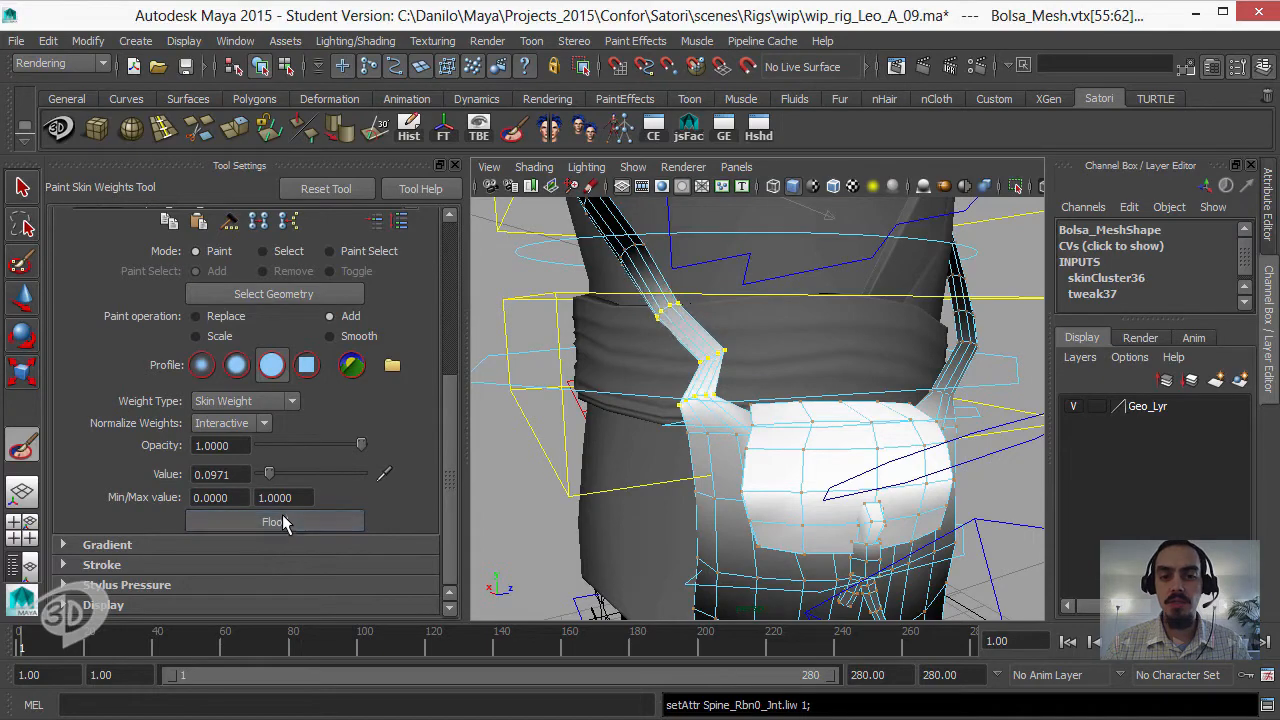
{"action": "mouse_move", "coordinate": [643, 383]}
{"action": "left_mouse_down", "text": "alt"}
{"action": "mouse_move", "coordinate": [628, 452]}
{"action": "mouse_move", "coordinate": [597, 449]}
{"action": "mouse_move", "coordinate": [695, 452]}
{"action": "left_mouse_up", "text": "alt"}
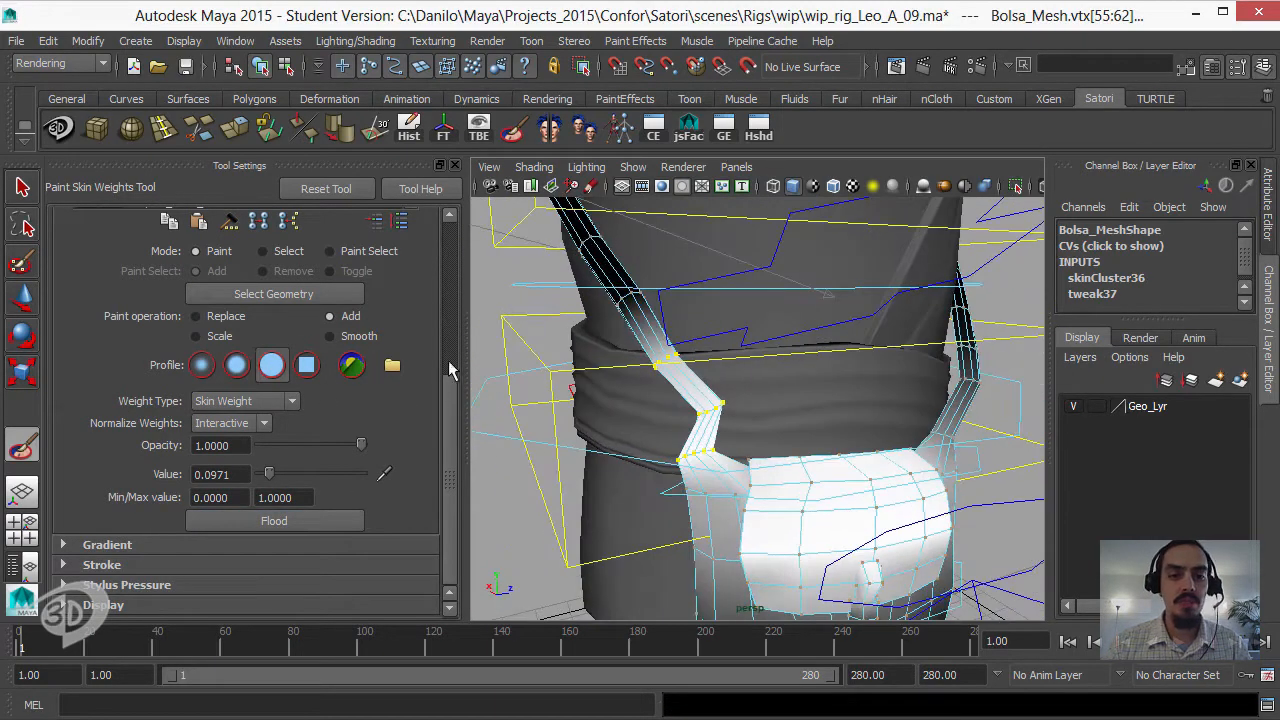
- Unlock the weights of Spine_Rbn2_Jnt and lock those of Spine_Rbn1_Jnt
{"action": "scroll", "coordinate": [437, 268], "scroll_direction": "up", "scroll_amount": 5}
{"action": "scroll", "coordinate": [408, 358], "scroll_direction": "down", "scroll_amount": 1}
{"action": "left_click", "coordinate": [175, 429]}
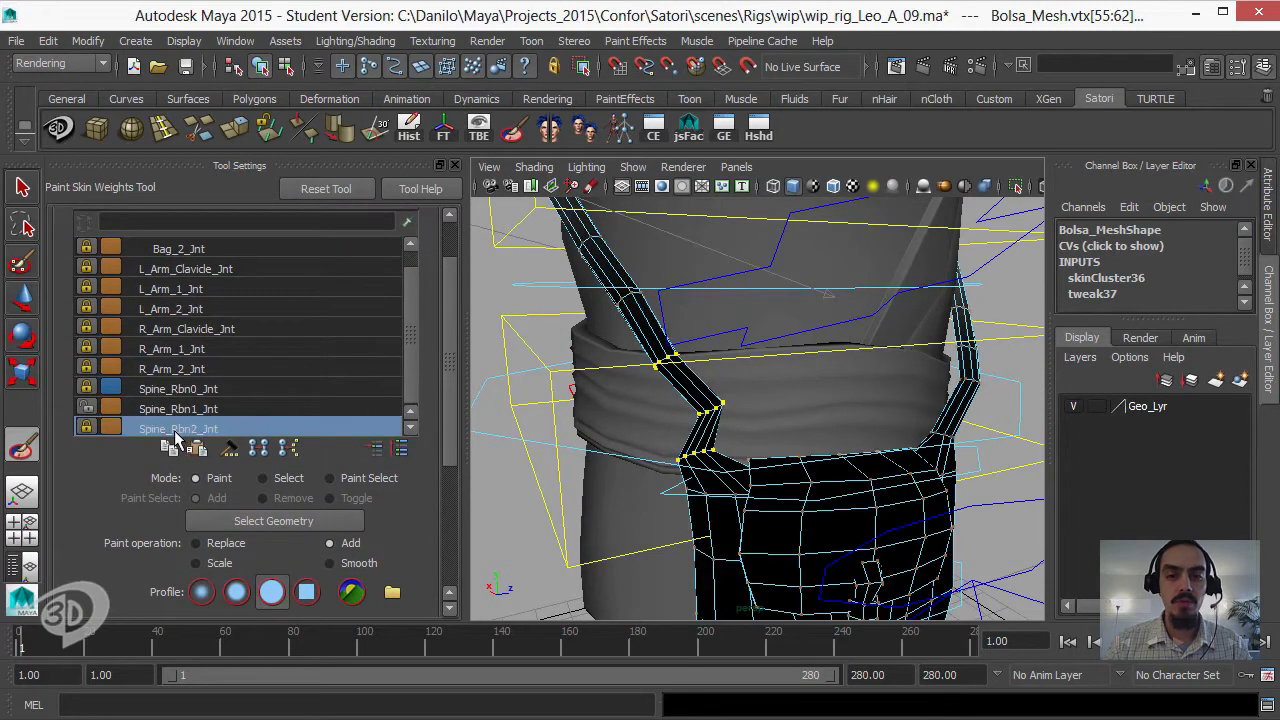
{"action": "left_click", "coordinate": [87, 428]}
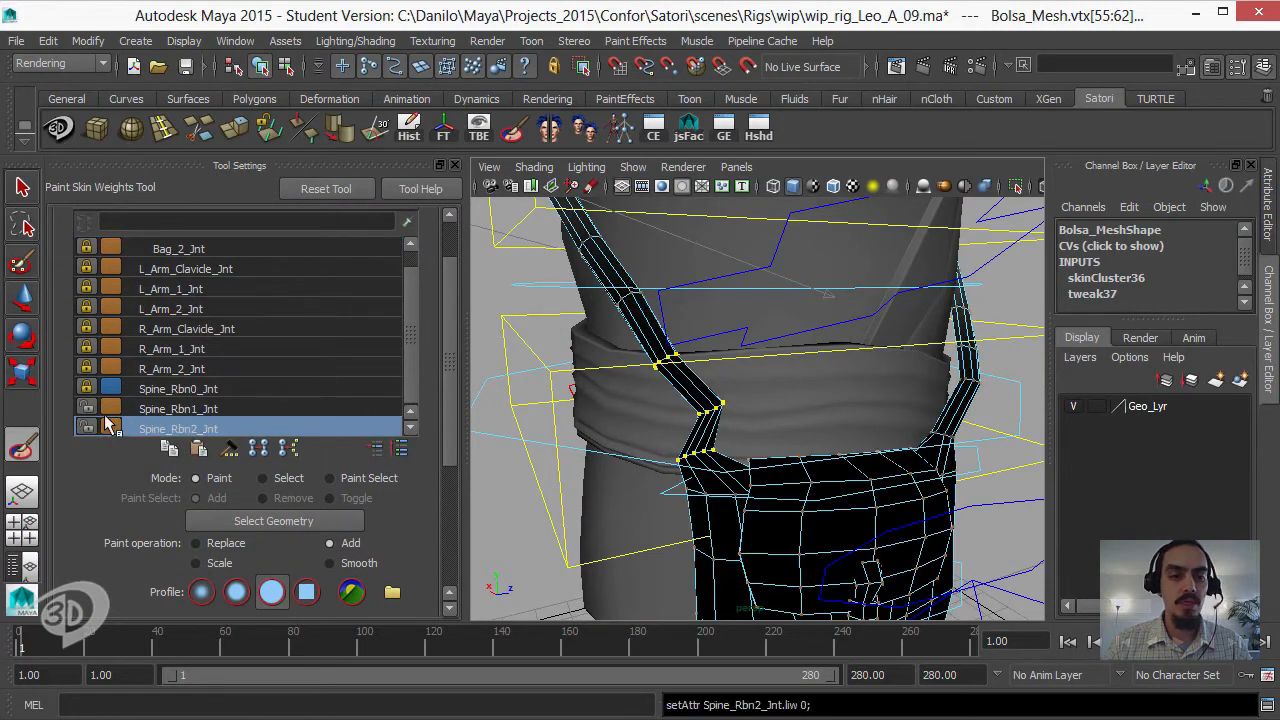
{"action": "left_click", "coordinate": [87, 408]}
{"action": "left_click_drag", "start_coordinate": [450, 417], "coordinate": [448, 483]}
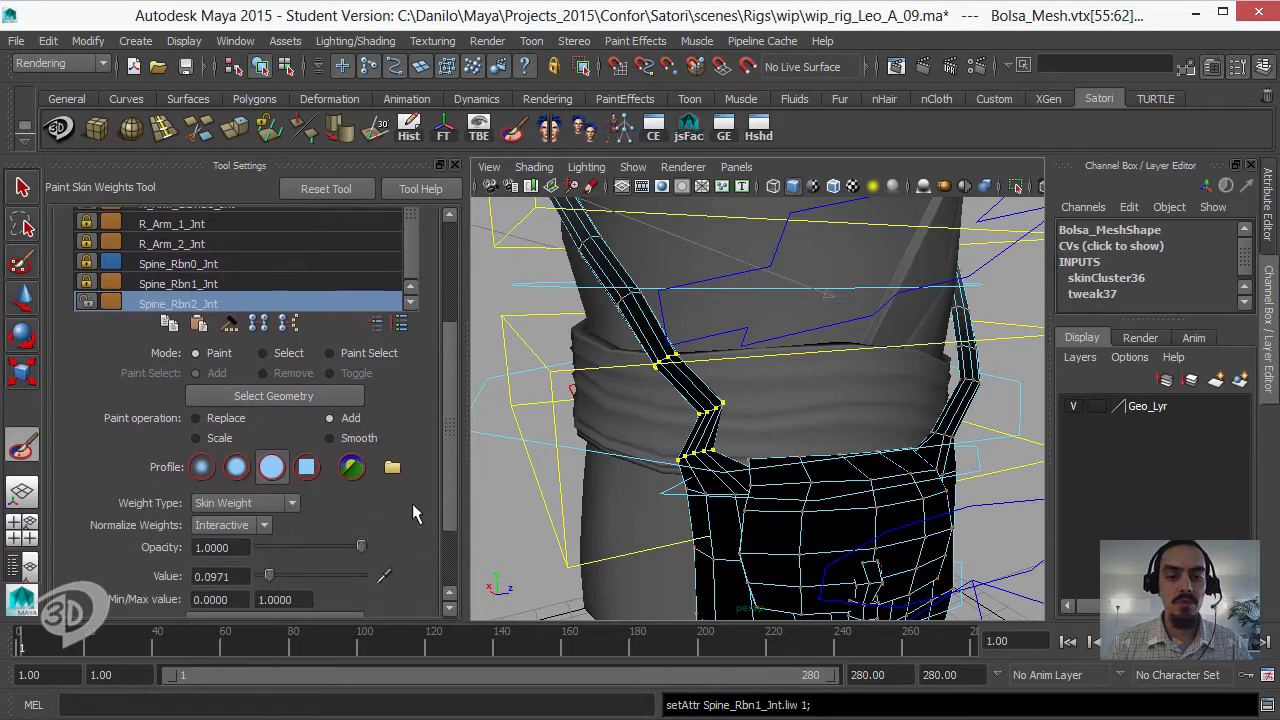
{"action": "scroll", "coordinate": [435, 489], "scroll_direction": "down", "scroll_amount": 2}
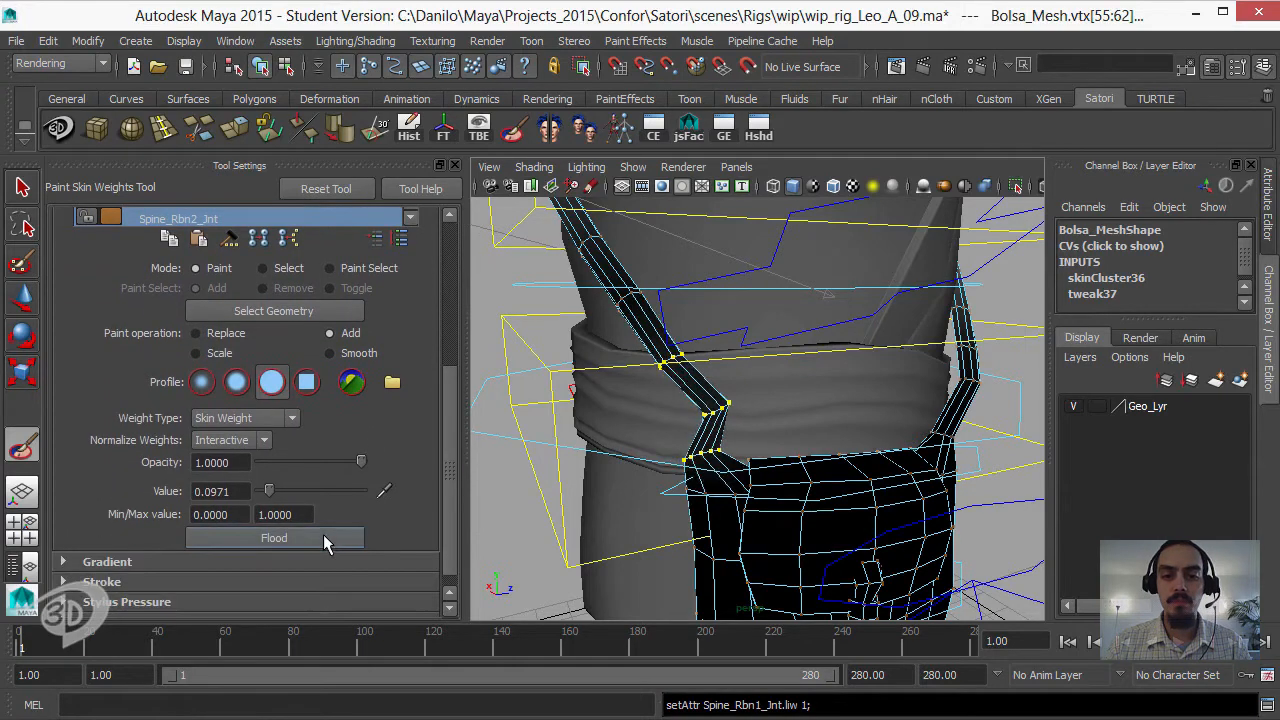
- Flood the strap vertices with added Bag_1_Jnt weight, with Spine_Rbn2_Jnt as the unlocked spine influence
{"action": "scroll", "coordinate": [449, 420], "scroll_direction": "up", "scroll_amount": 5}
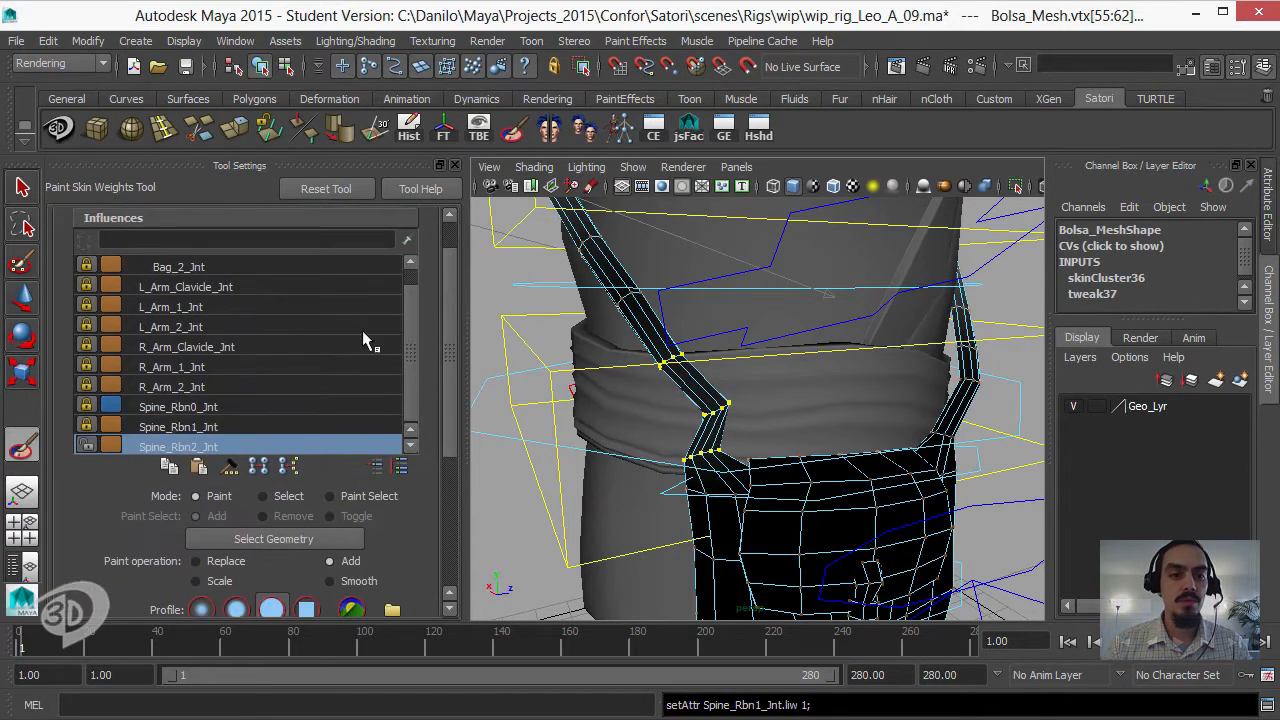
{"action": "left_click", "coordinate": [300, 267]}
{"action": "scroll", "coordinate": [396, 289], "scroll_direction": "up", "scroll_amount": 1}
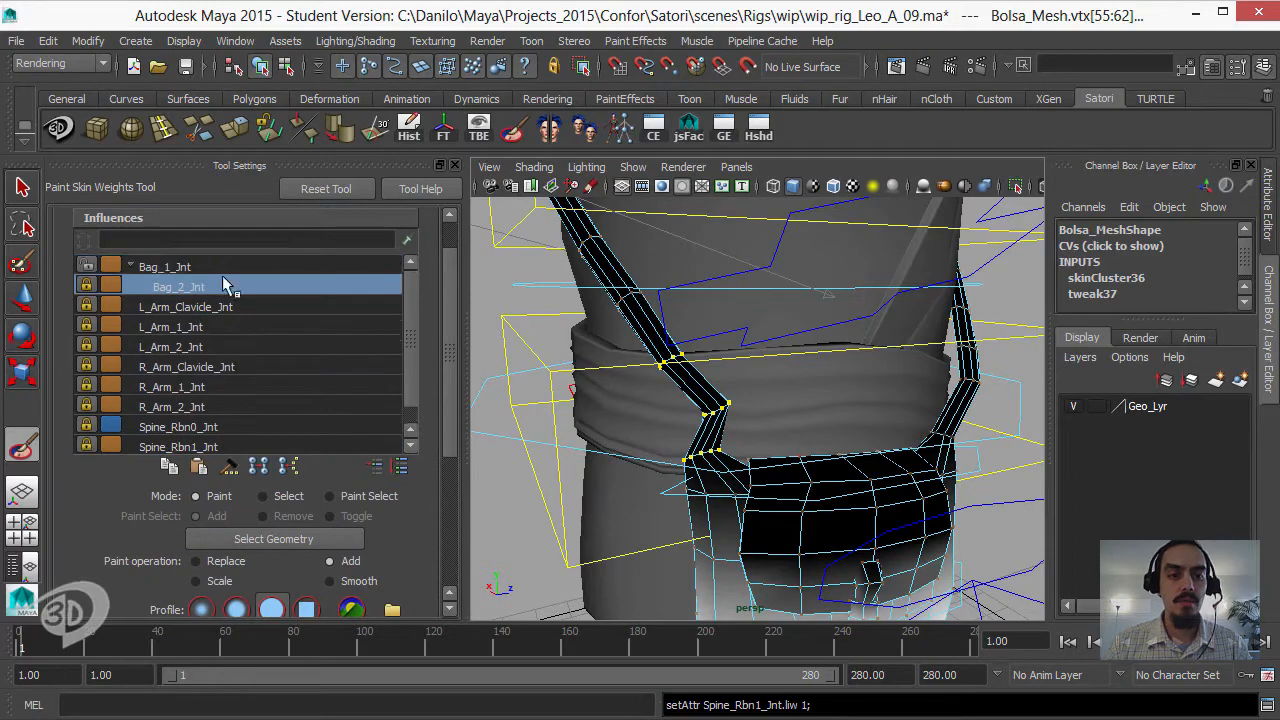
{"action": "left_click", "coordinate": [222, 267]}
{"action": "scroll", "coordinate": [414, 407], "scroll_direction": "down", "scroll_amount": 2}
{"action": "scroll", "coordinate": [445, 456], "scroll_direction": "down", "scroll_amount": 5}
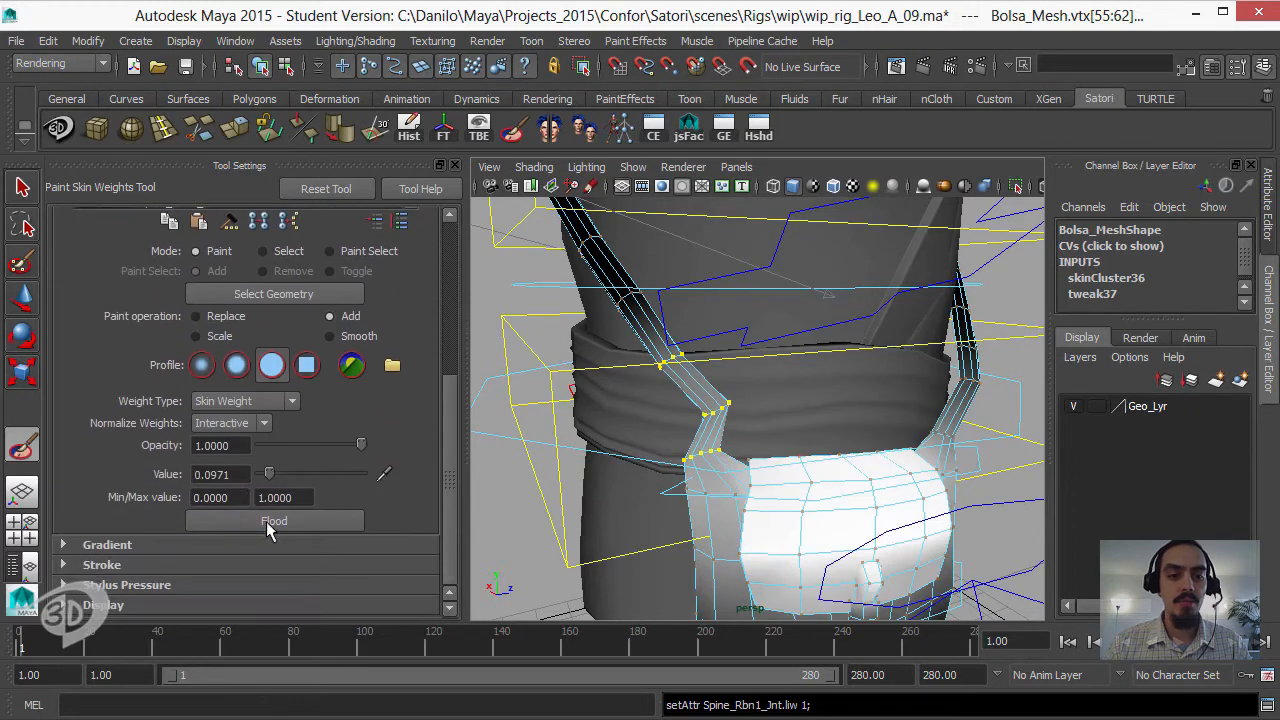
{"action": "left_click", "coordinate": [276, 521]}
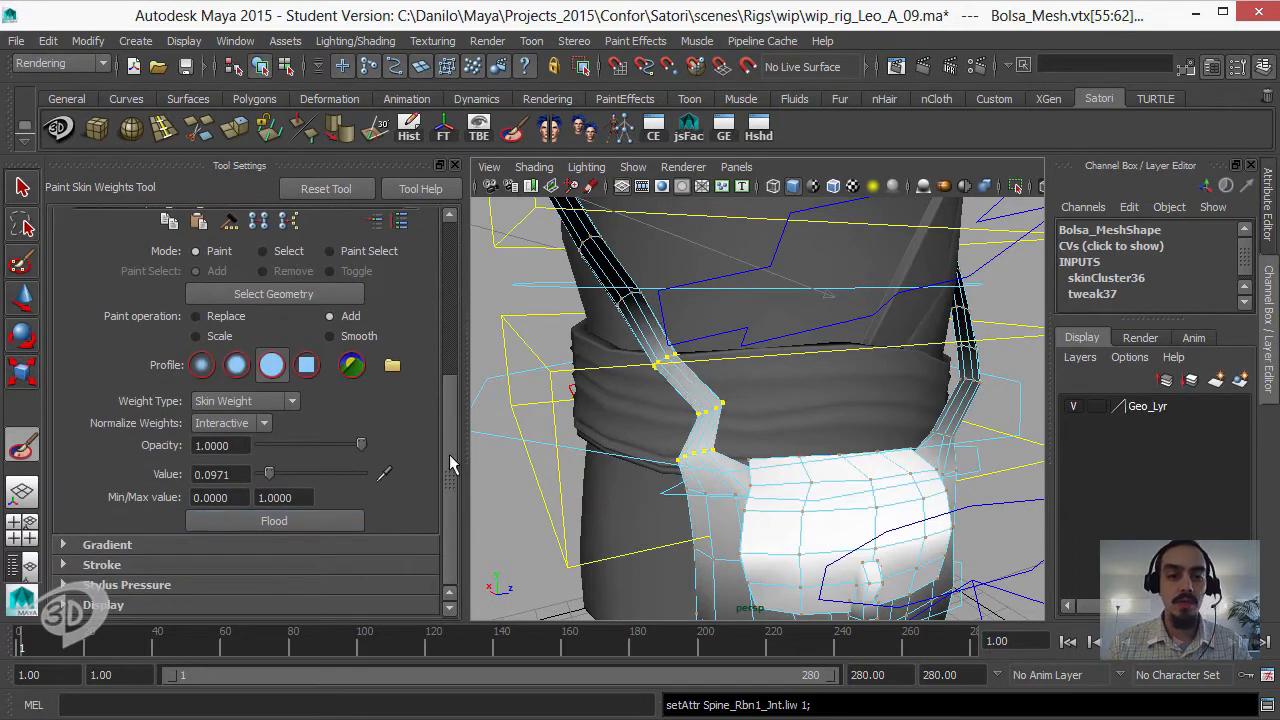
- Lock the weights of Spine_Rbn2_Jnt and unlock those of Spine_Rbn0_Jnt
{"action": "left_click_drag", "start_coordinate": [449, 454], "coordinate": [450, 331]}
{"action": "scroll", "coordinate": [214, 373], "scroll_direction": "up", "scroll_amount": 2}
{"action": "scroll", "coordinate": [414, 302], "scroll_direction": "up", "scroll_amount": 1}
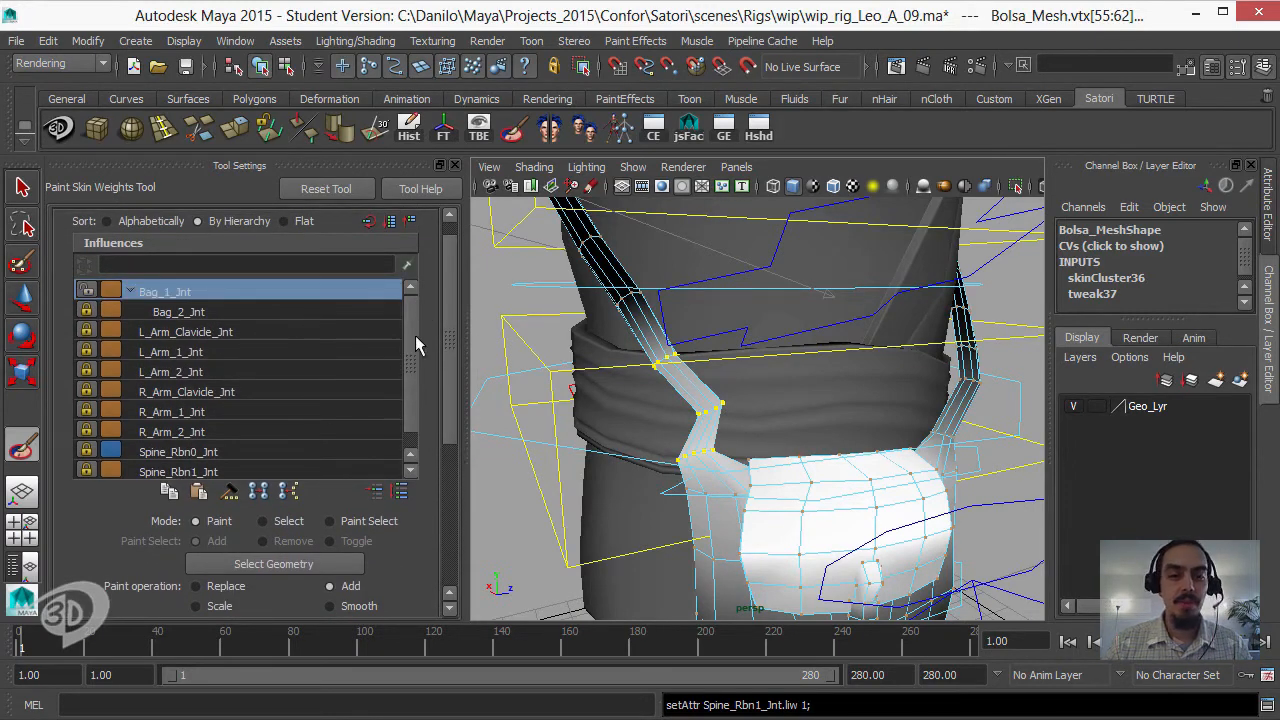
{"action": "scroll", "coordinate": [345, 416], "scroll_direction": "down", "scroll_amount": 1}
{"action": "left_click", "coordinate": [172, 472]}
{"action": "left_click", "coordinate": [87, 470]}
{"action": "left_click", "coordinate": [157, 452]}
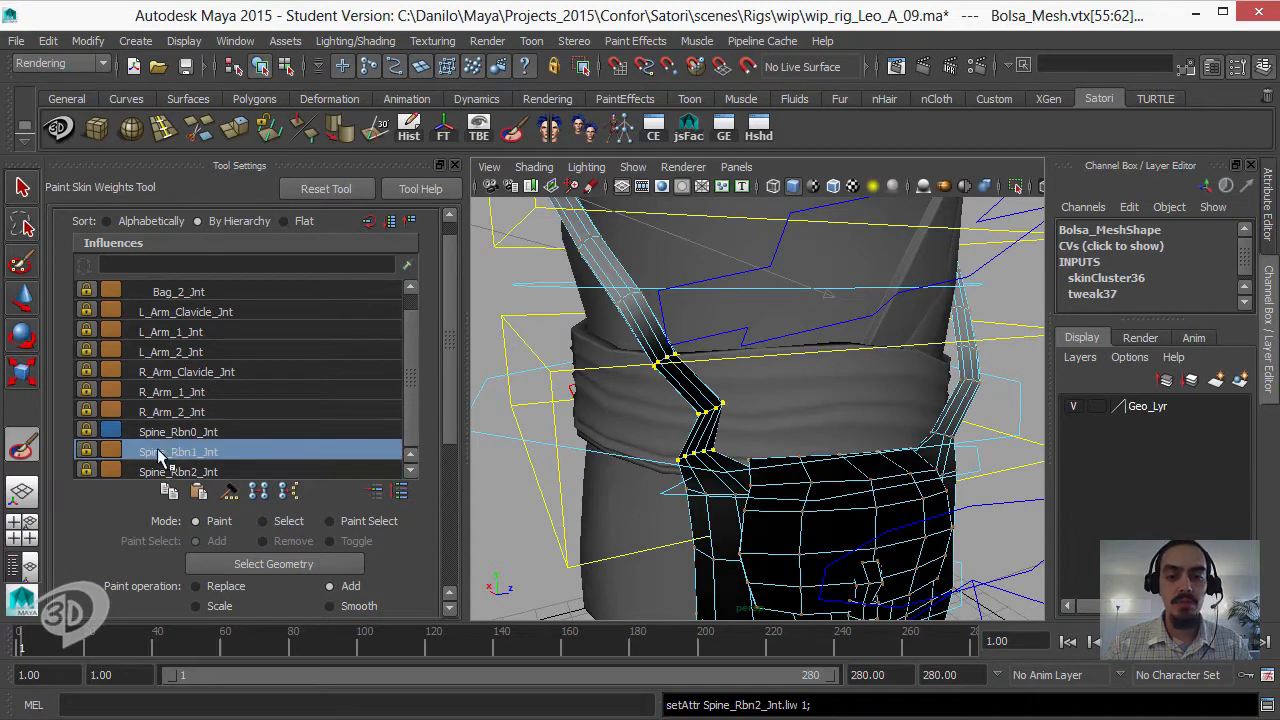
{"action": "left_click", "coordinate": [166, 434]}
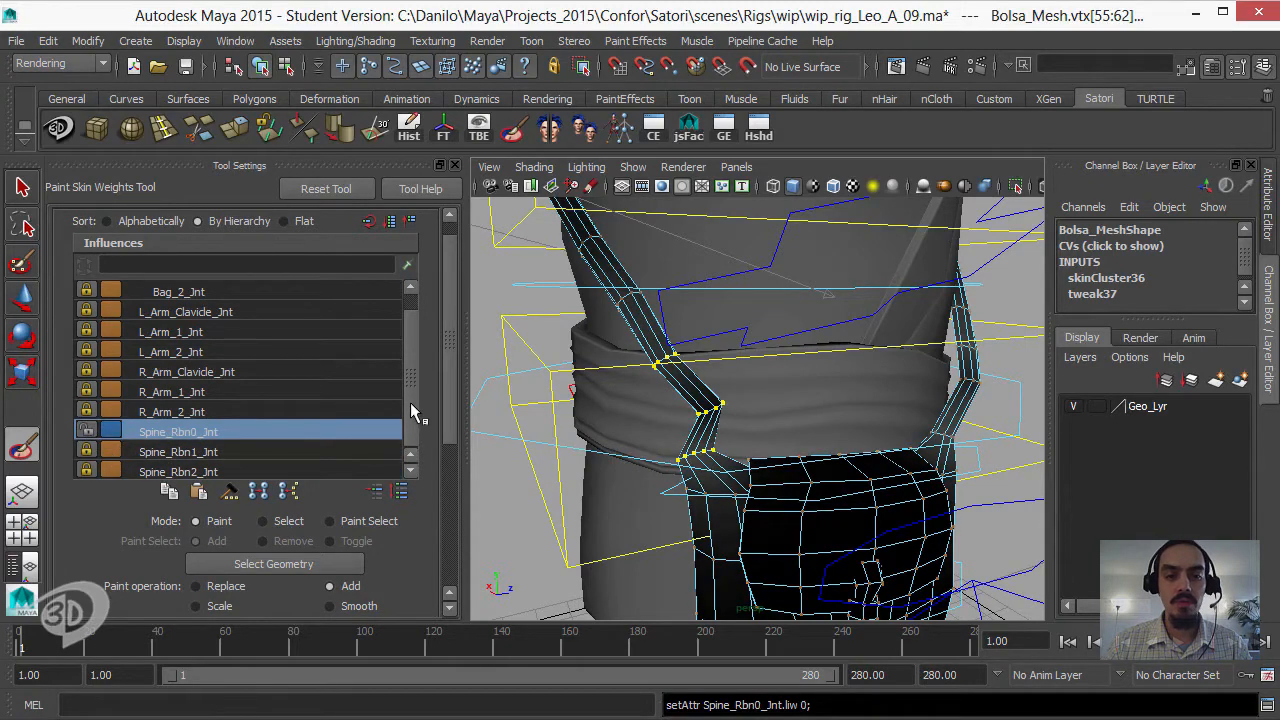
- Flood the strap vertices with added Bag_1_Jnt weight, with Spine_Rbn0_Jnt as the unlocked spine influence
{"action": "scroll", "coordinate": [275, 334], "scroll_direction": "up", "scroll_amount": 1}
{"action": "left_click", "coordinate": [164, 292]}
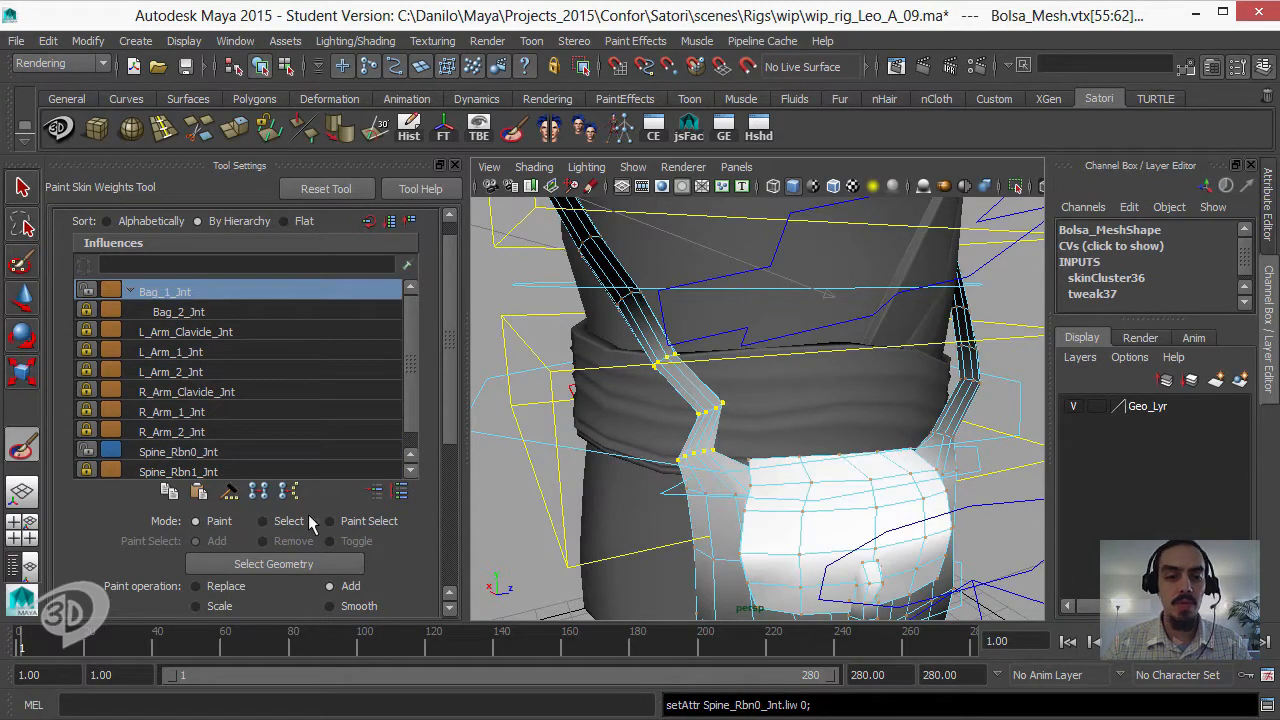
{"action": "scroll", "coordinate": [455, 456], "scroll_direction": "down", "scroll_amount": 2}
{"action": "scroll", "coordinate": [452, 527], "scroll_direction": "down", "scroll_amount": 4}
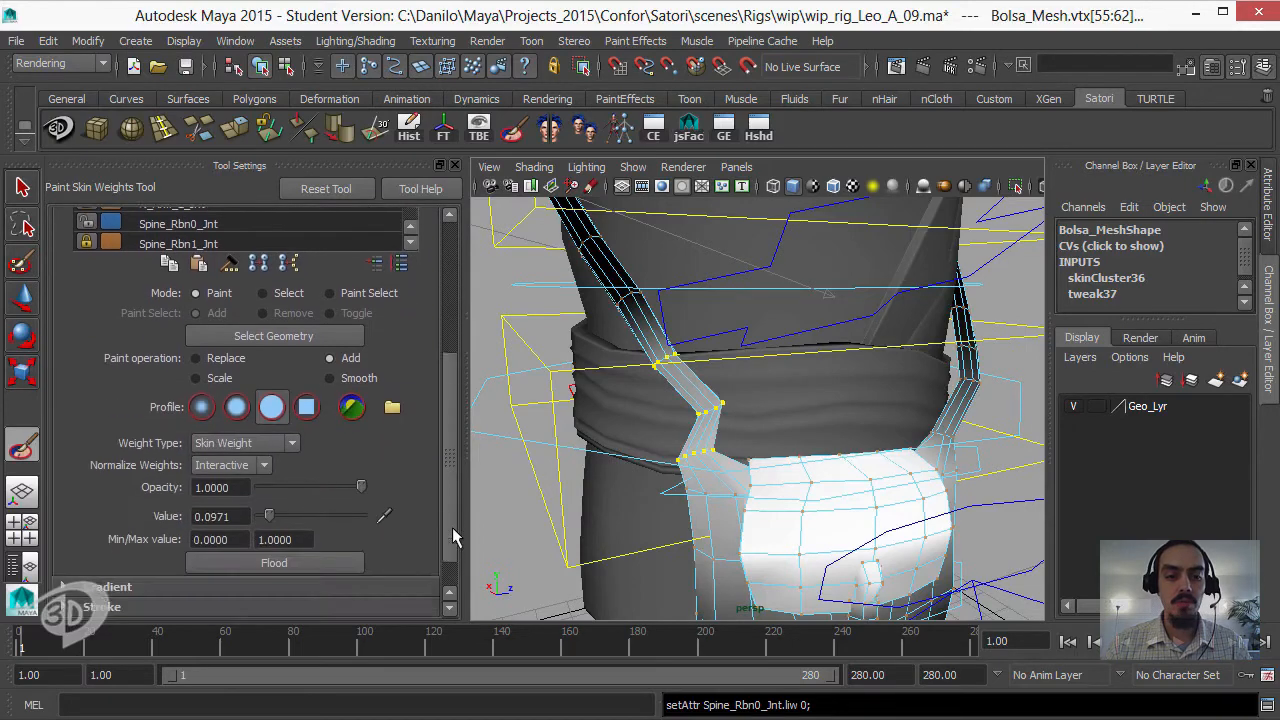
{"action": "left_click", "coordinate": [332, 551]}
{"action": "left_click_drag", "start_coordinate": [656, 424], "coordinate": [697, 420], "text": "alt"}
{"action": "left_click_drag", "start_coordinate": [449, 399], "coordinate": [443, 263]}
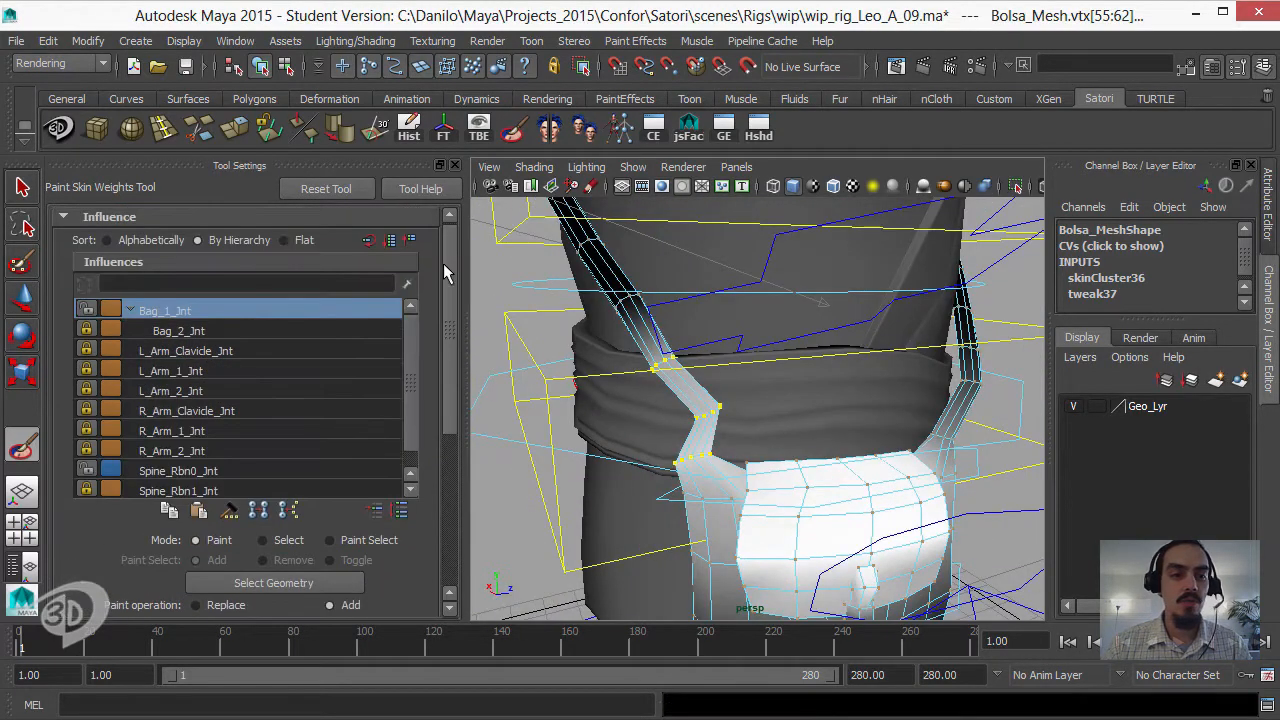
- Inspect the bag and arm influences on the strap and unlock the weights of R_Arm_Clavide_Jnt
{"action": "left_click", "coordinate": [150, 335]}
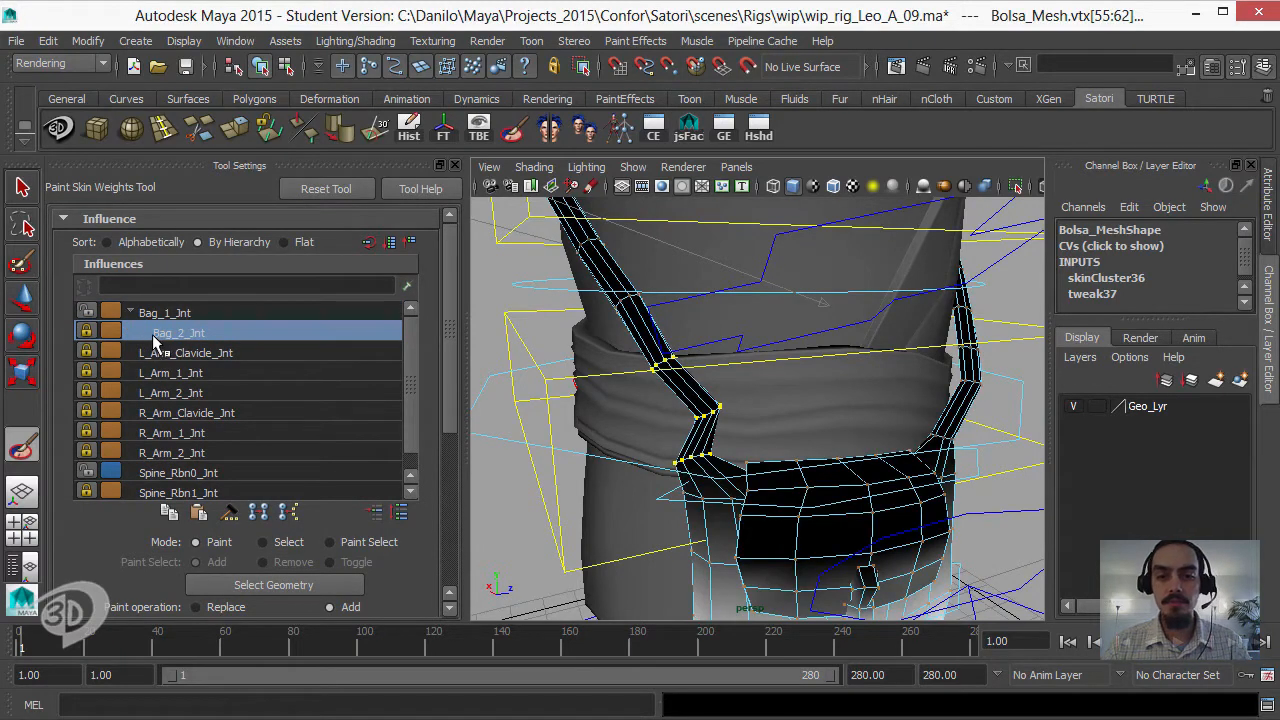
{"action": "left_click", "coordinate": [190, 354]}
{"action": "left_click", "coordinate": [184, 372]}
{"action": "left_click", "coordinate": [178, 391]}
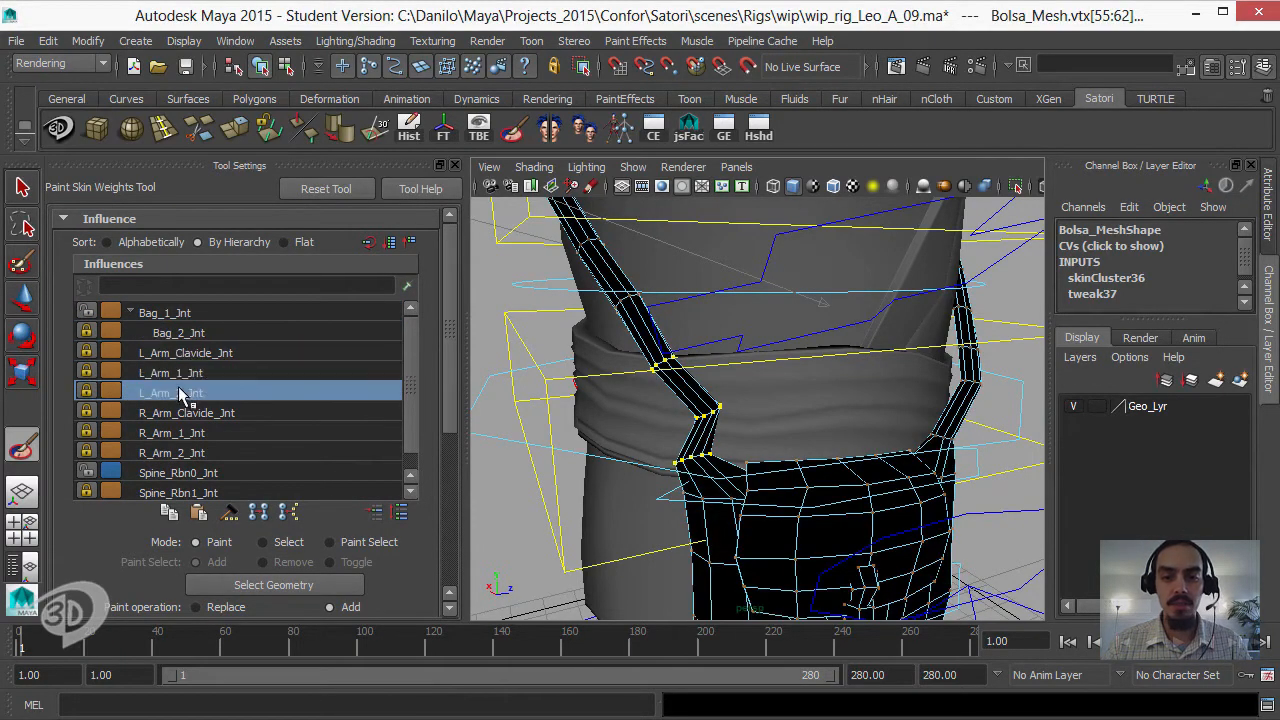
{"action": "left_click", "coordinate": [182, 413]}
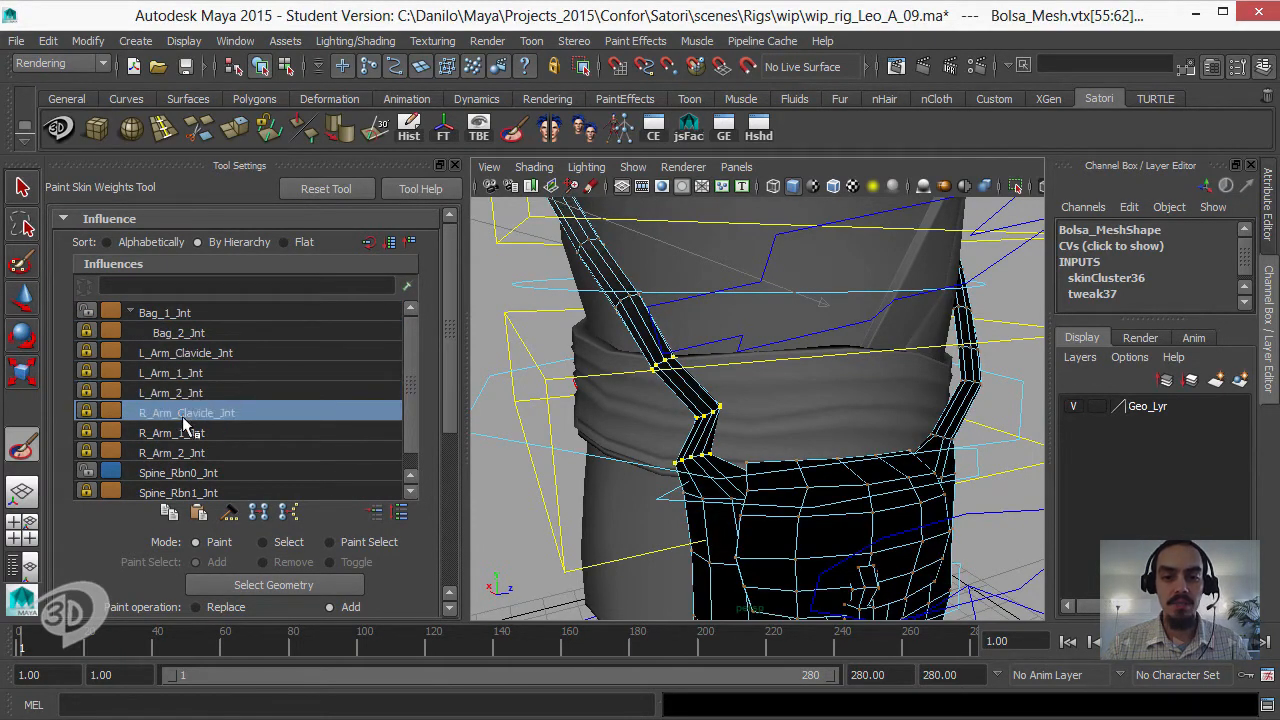
{"action": "left_click", "coordinate": [87, 411]}
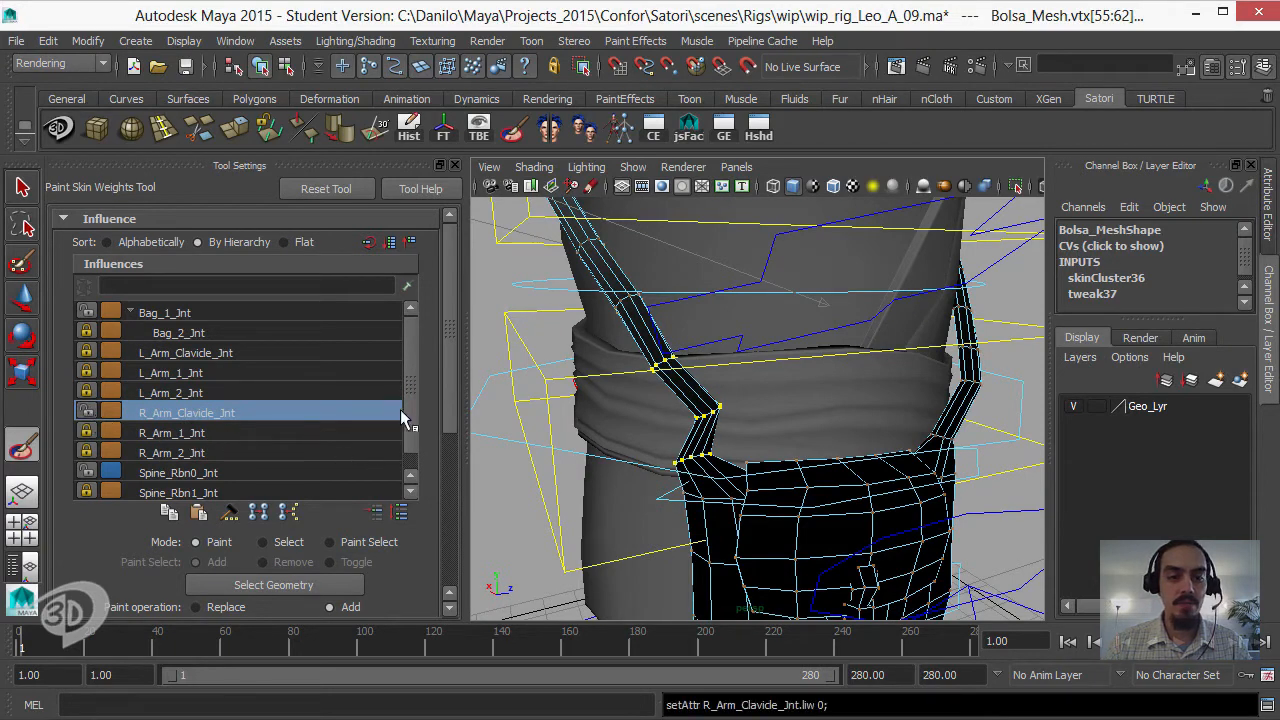
- Lock the weights of Spine_Rbn0_Jnt and make Bag_1_Jnt the painted influence
{"action": "scroll", "coordinate": [400, 409], "scroll_direction": "down", "scroll_amount": 1}
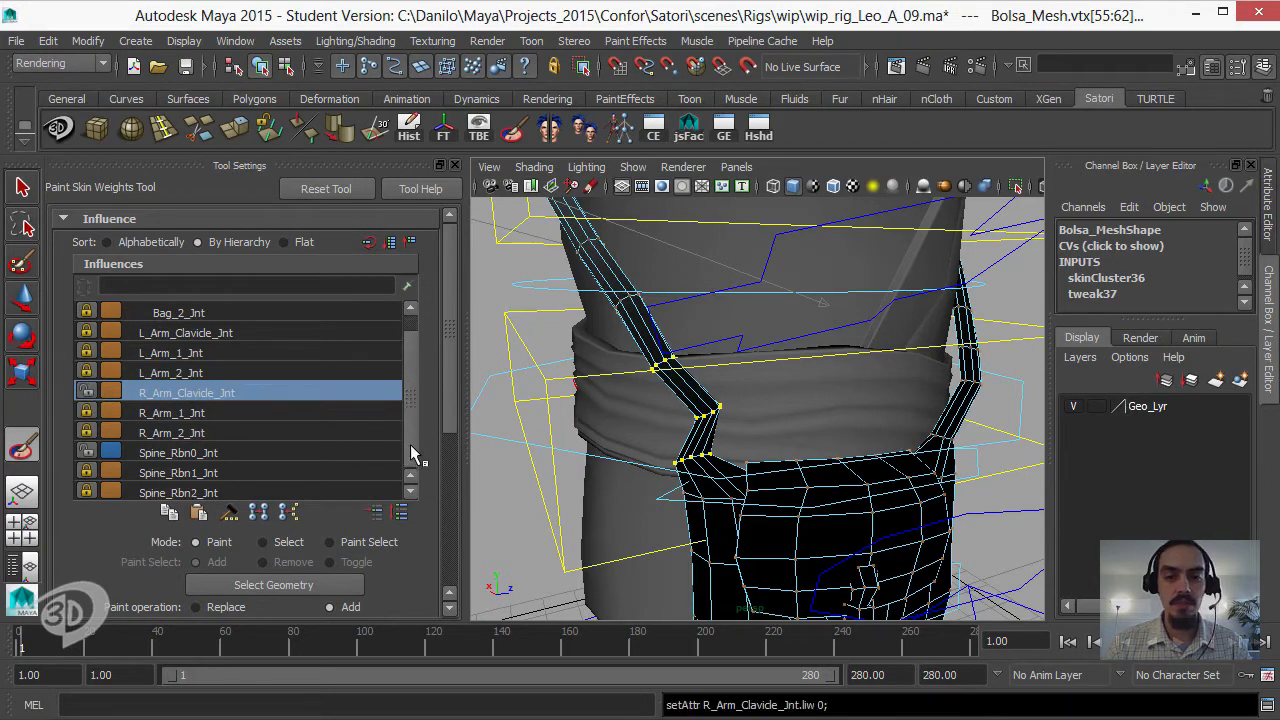
{"action": "left_click", "coordinate": [180, 451]}
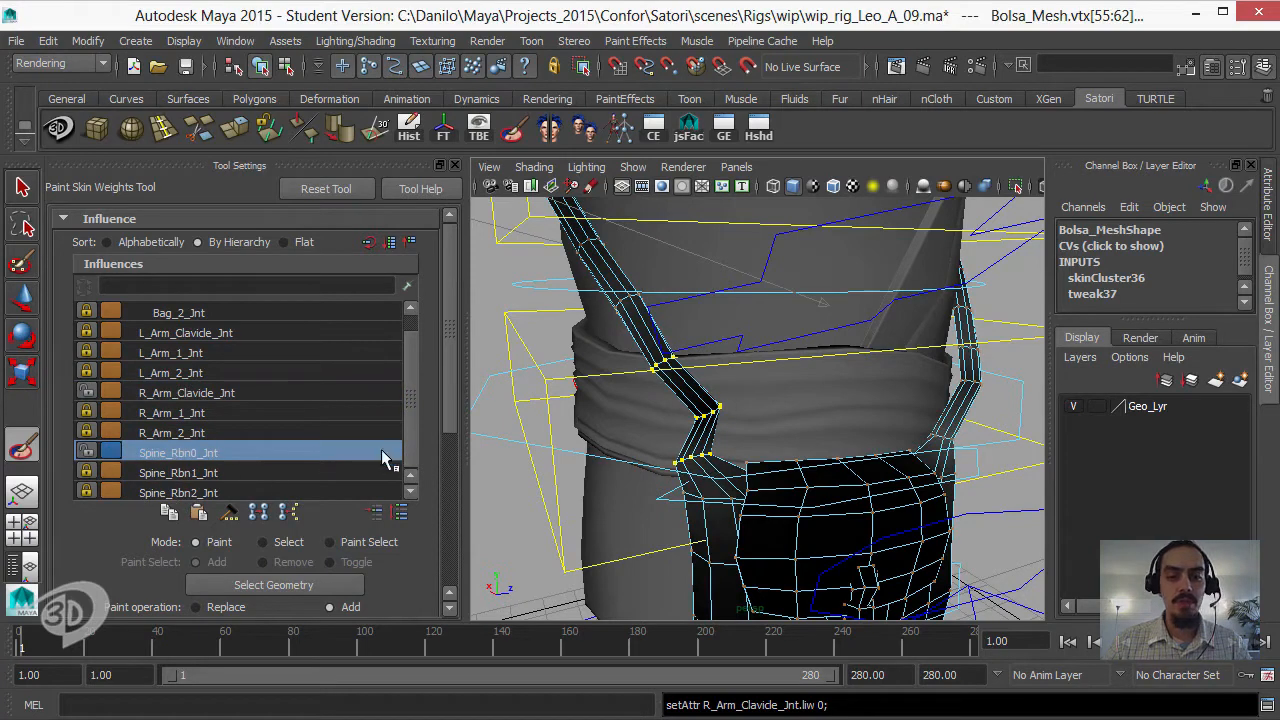
{"action": "left_click", "coordinate": [87, 452]}
{"action": "scroll", "coordinate": [408, 409], "scroll_direction": "up", "scroll_amount": 1}
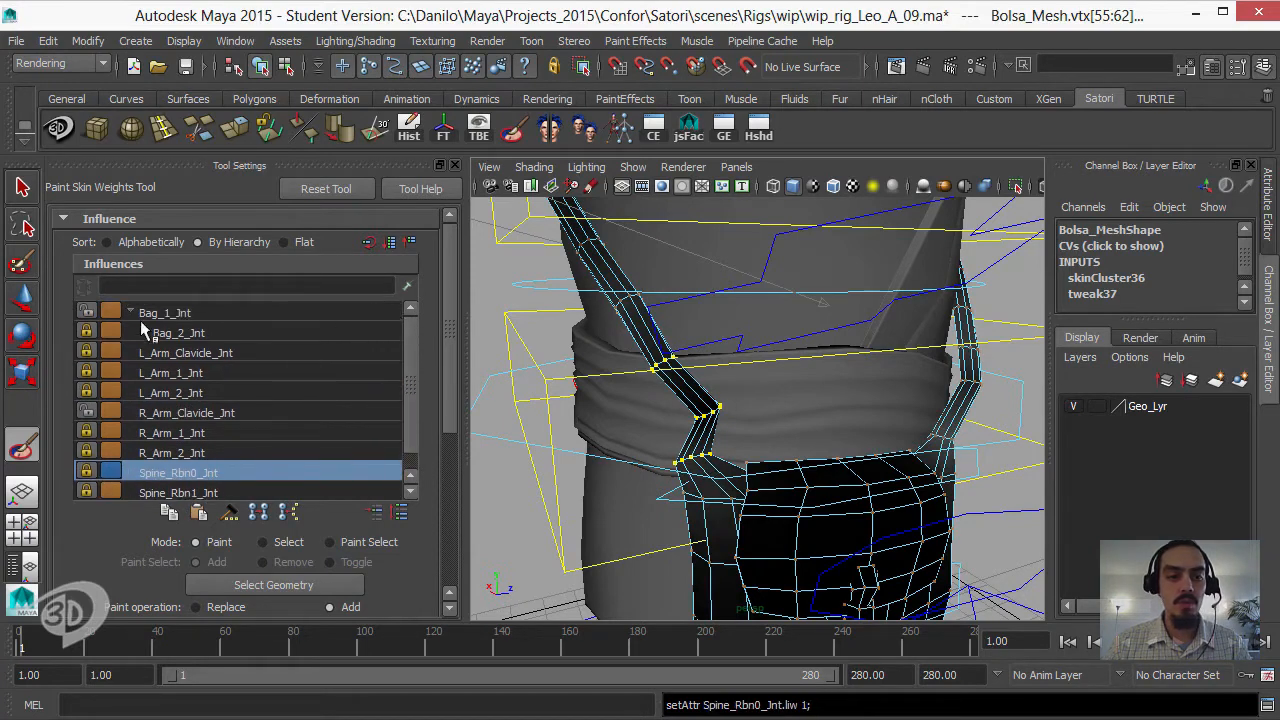
{"action": "left_click", "coordinate": [142, 314]}
{"action": "scroll", "coordinate": [413, 384], "scroll_direction": "down", "scroll_amount": 1}
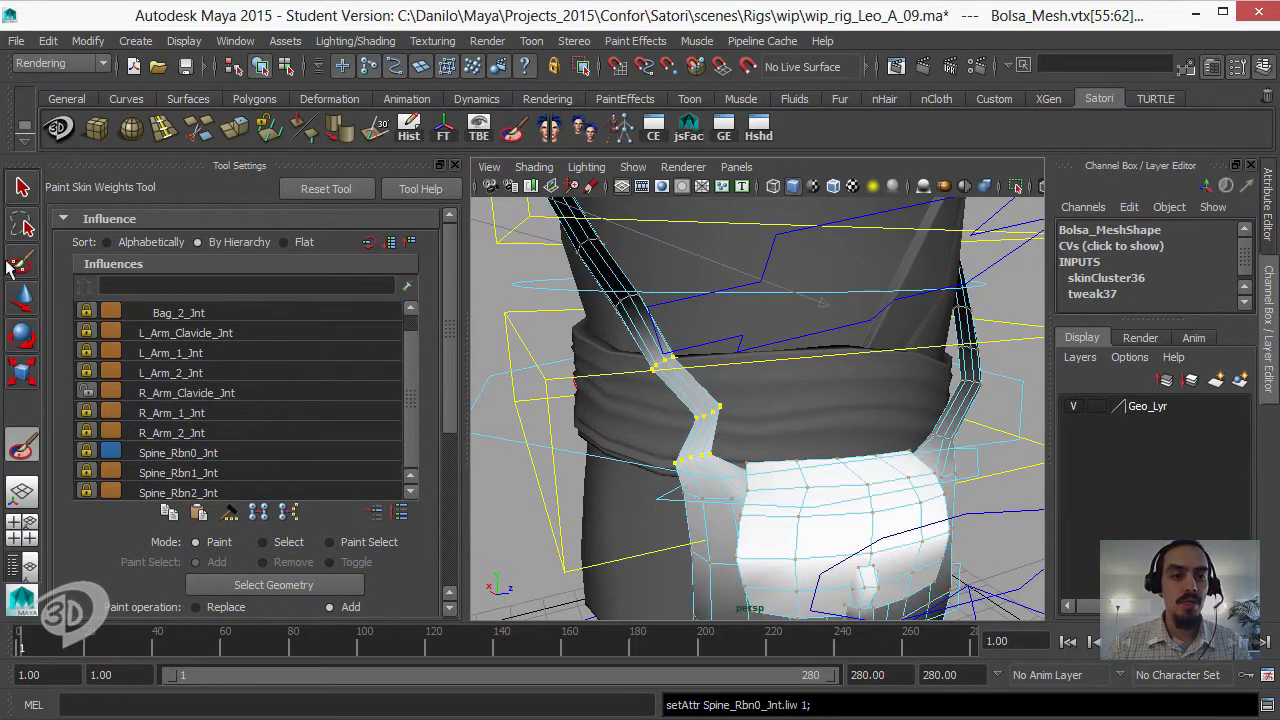
- Switch to the Move tool and to edge selection on the bag mesh at the strap's bend
{"action": "left_click", "coordinate": [33, 300]}
{"action": "left_click_drag", "start_coordinate": [671, 429], "coordinate": [743, 437], "text": "alt"}
{"action": "scroll", "coordinate": [743, 437], "scroll_direction": "up", "scroll_amount": 3}
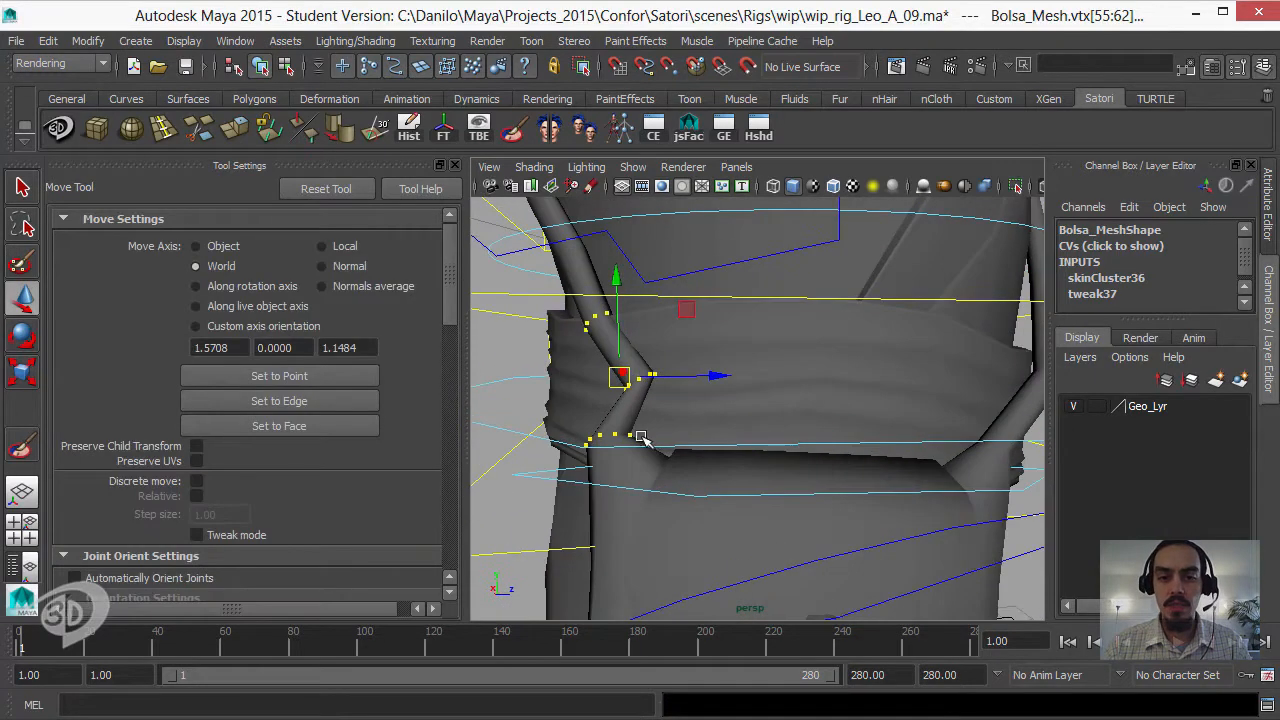
{"action": "left_click", "coordinate": [632, 408]}
{"action": "right_click_drag", "start_coordinate": [634, 374], "coordinate": [632, 350]}
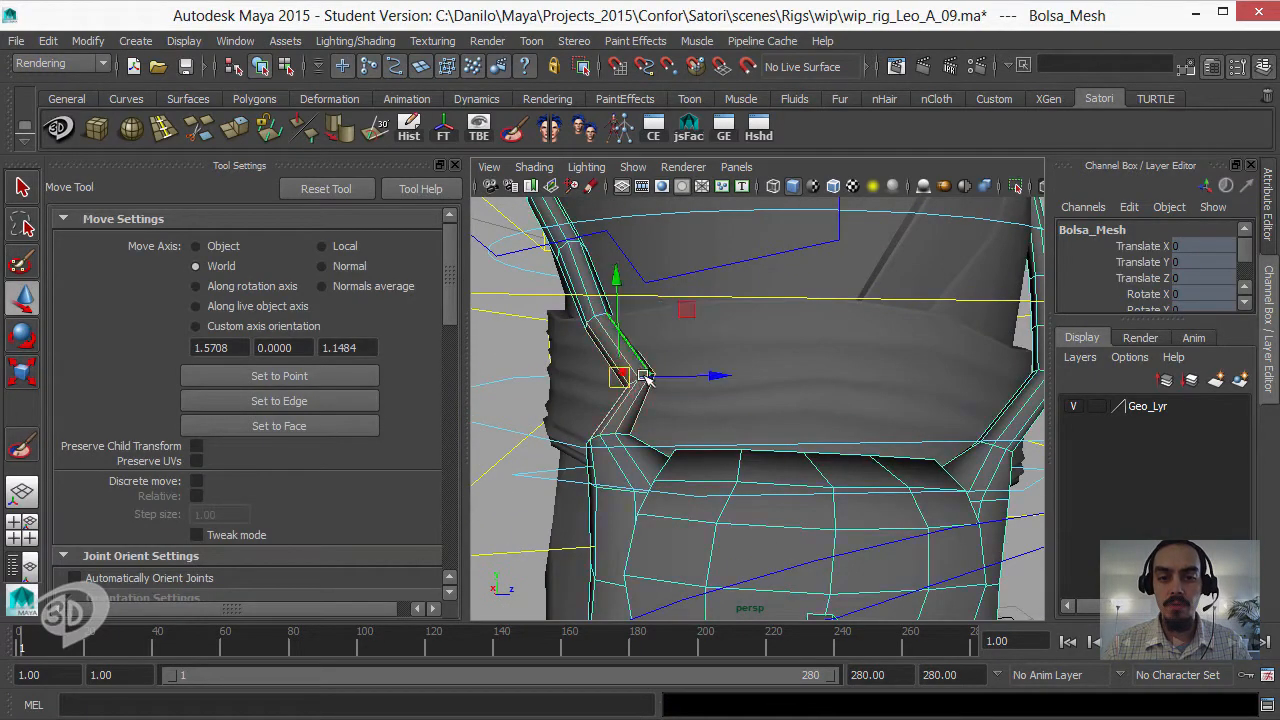
{"action": "left_click_drag", "start_coordinate": [634, 416], "coordinate": [614, 421], "text": "alt"}
{"action": "right_click_drag", "start_coordinate": [614, 421], "coordinate": [669, 434], "text": "alt"}
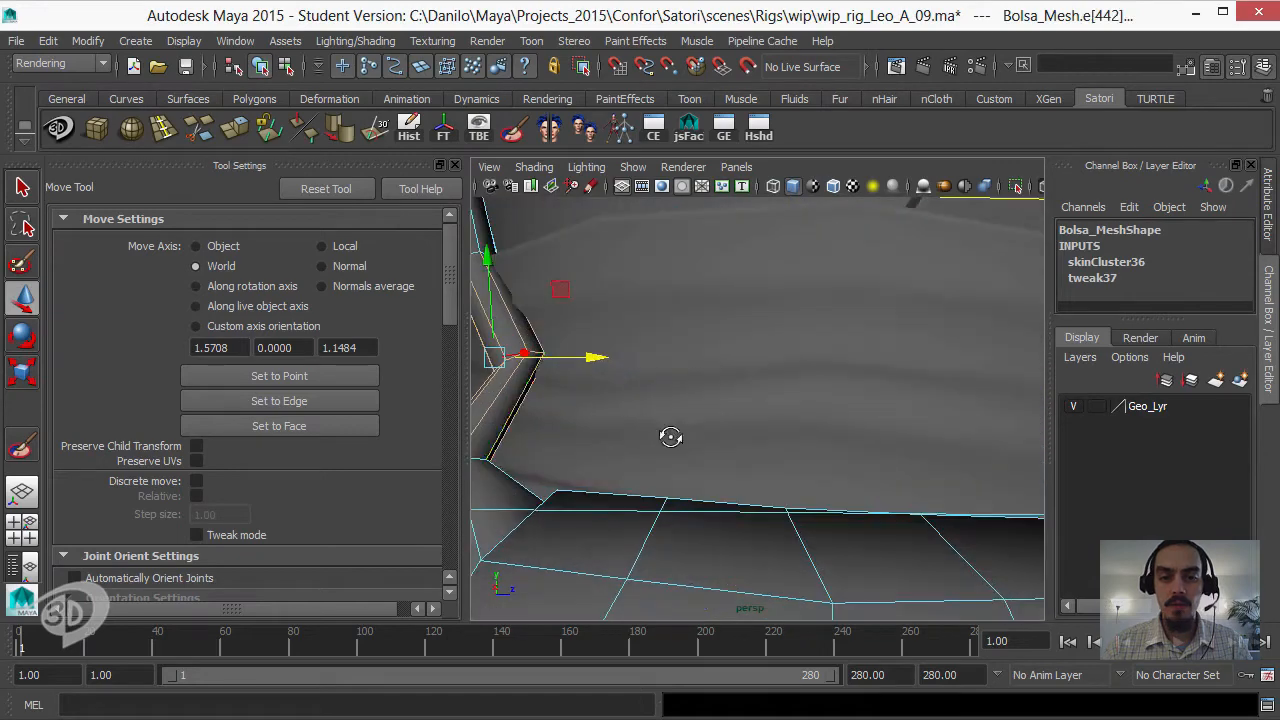
- Select the edge loop around the strap's bend above the bag and convert it to vertices
{"action": "left_click_drag", "start_coordinate": [669, 434], "coordinate": [729, 493], "text": "alt"}
{"action": "left_click", "coordinate": [686, 451]}
{"action": "left_click", "coordinate": [713, 435]}
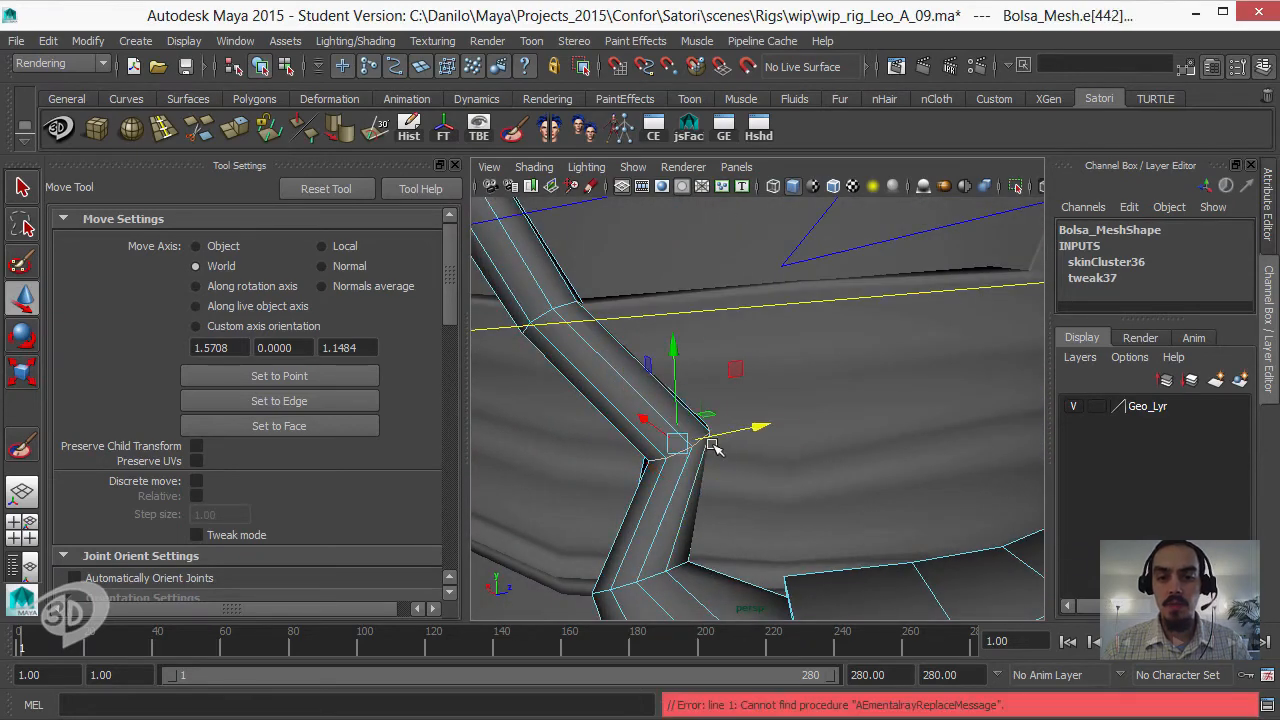
{"action": "right_click_drag", "start_coordinate": [578, 472], "coordinate": [556, 436], "text": "ctrl"}
{"action": "right_click_drag", "start_coordinate": [556, 436], "coordinate": [492, 388], "text": "alt"}
{"action": "left_click_drag", "start_coordinate": [520, 386], "coordinate": [600, 376], "text": "alt"}
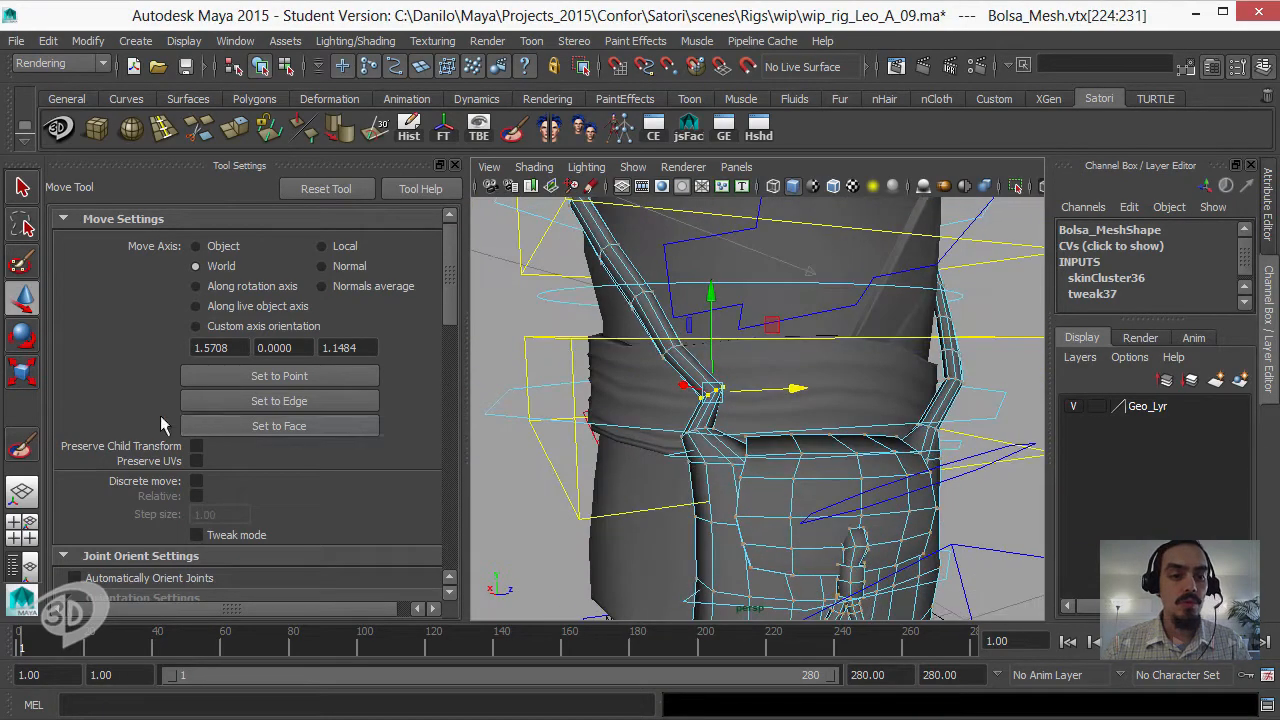
- Flood the bend's vertices with added Bag_1_Jnt weight, with R_Arm_Clavide_Jnt as the unlocked arm influence
{"action": "left_click", "coordinate": [20, 448]}
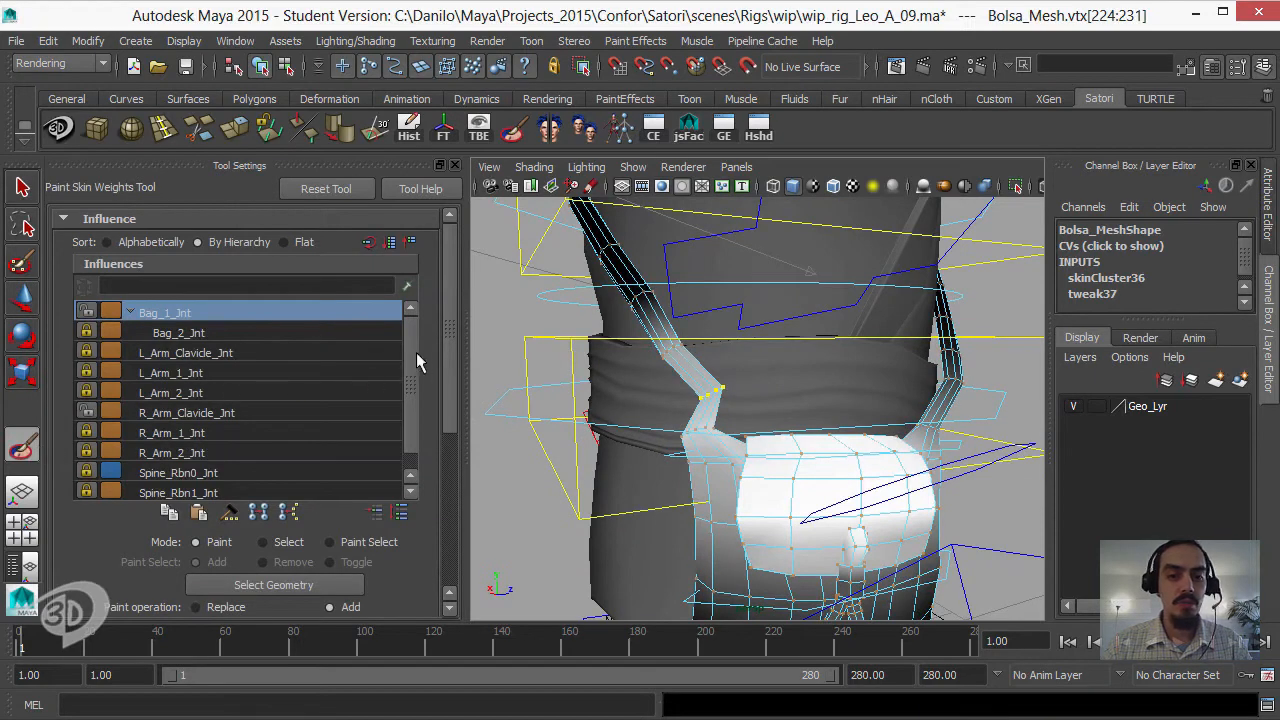
{"action": "scroll", "coordinate": [311, 434], "scroll_direction": "down", "scroll_amount": 1}
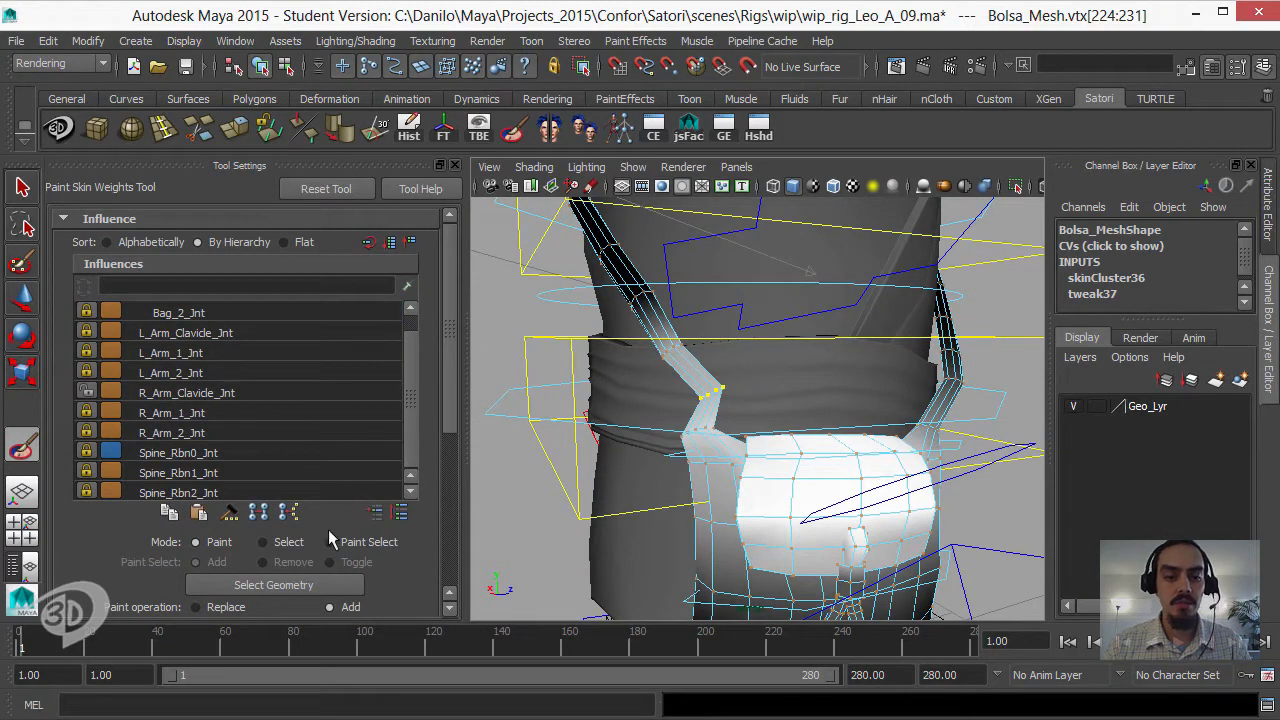
{"action": "left_click_drag", "start_coordinate": [448, 429], "coordinate": [447, 531]}
{"action": "left_click", "coordinate": [325, 602]}
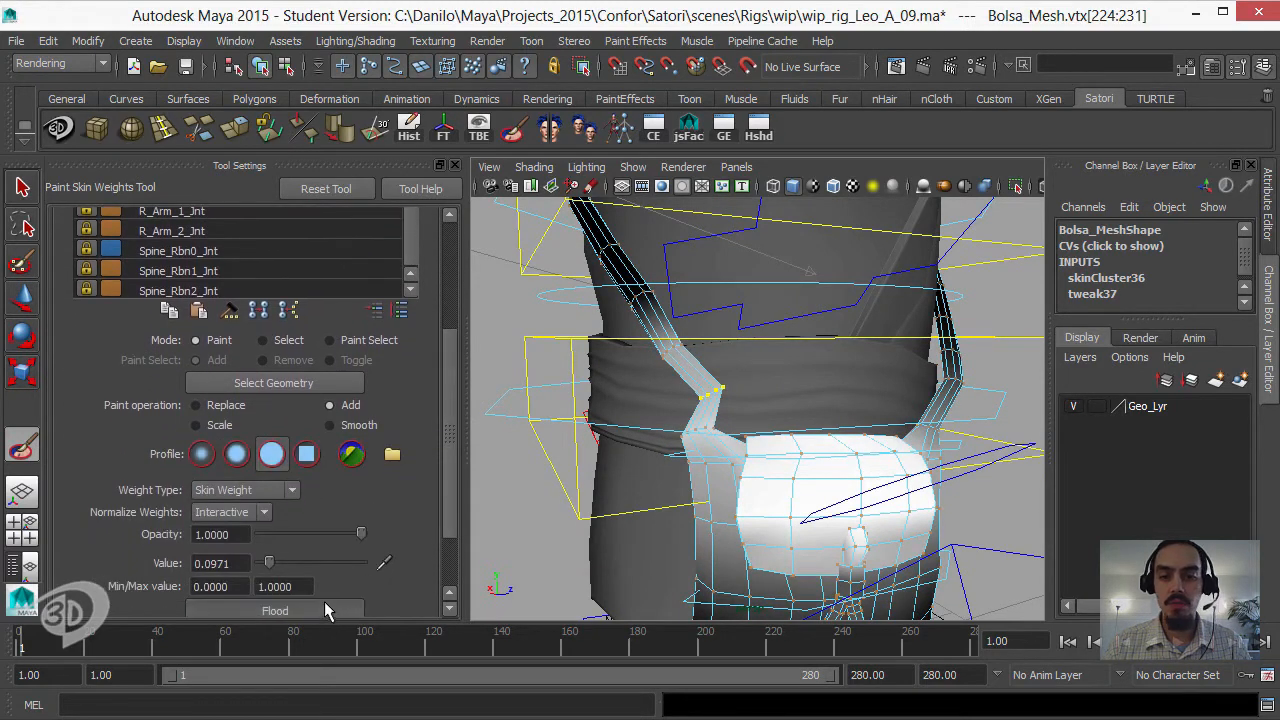
{"action": "left_click", "coordinate": [325, 602]}
{"action": "left_click_drag", "start_coordinate": [446, 425], "coordinate": [443, 340]}
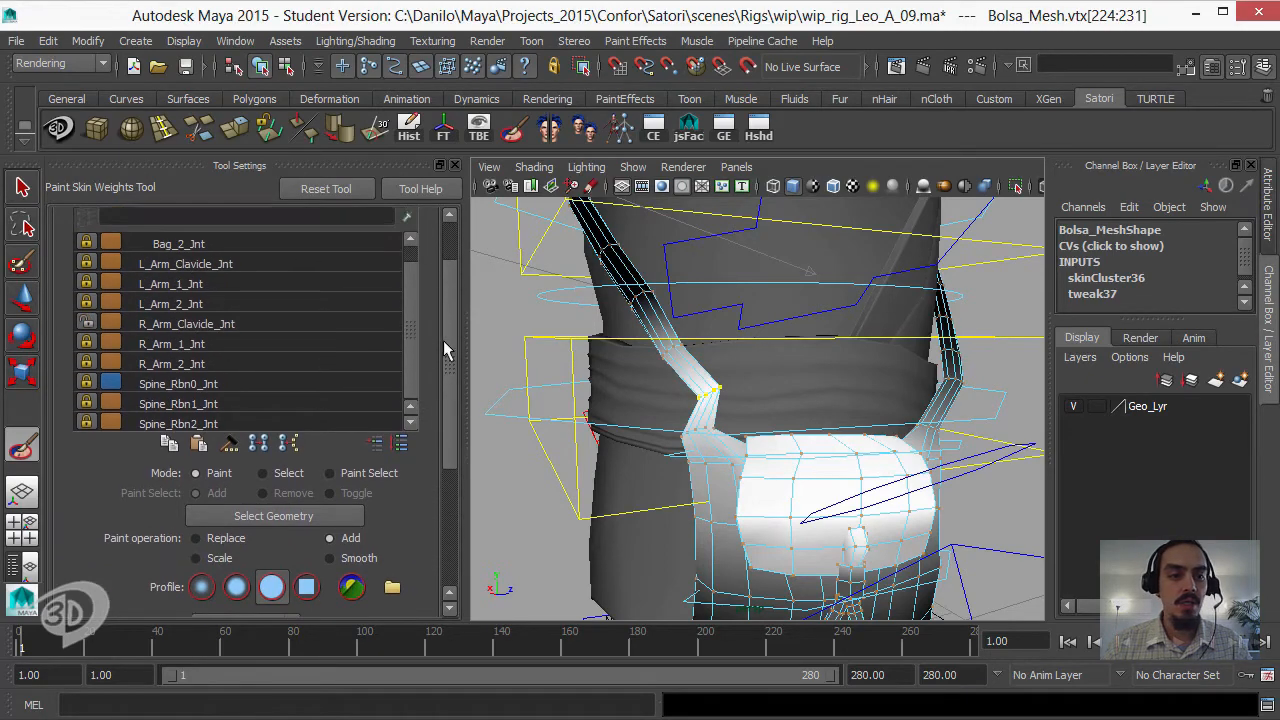
- Inspect the right arm influences, lock the weights of R_Arm_Clavide_Jnt and unlock those of R_Arm_2_Jnt
{"action": "left_click", "coordinate": [385, 326]}
{"action": "scroll", "coordinate": [629, 390], "scroll_direction": "up", "scroll_amount": 3}
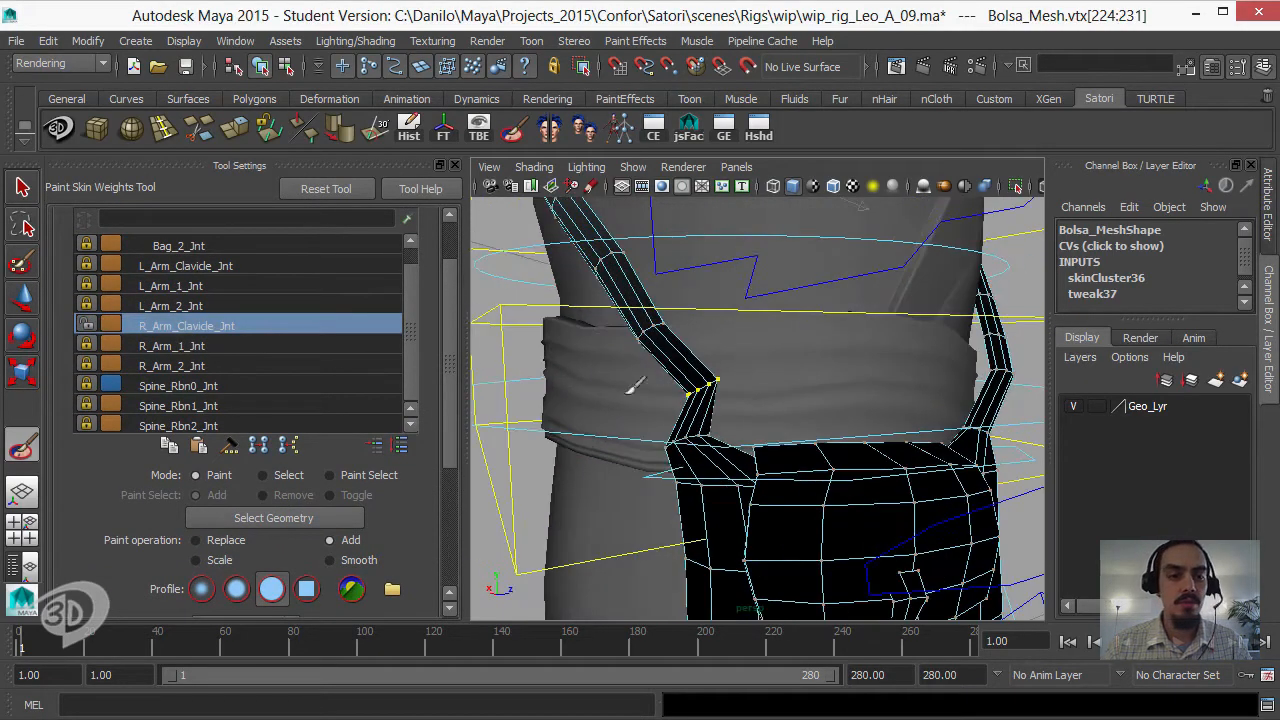
{"action": "left_click", "coordinate": [188, 347]}
{"action": "left_click", "coordinate": [178, 365]}
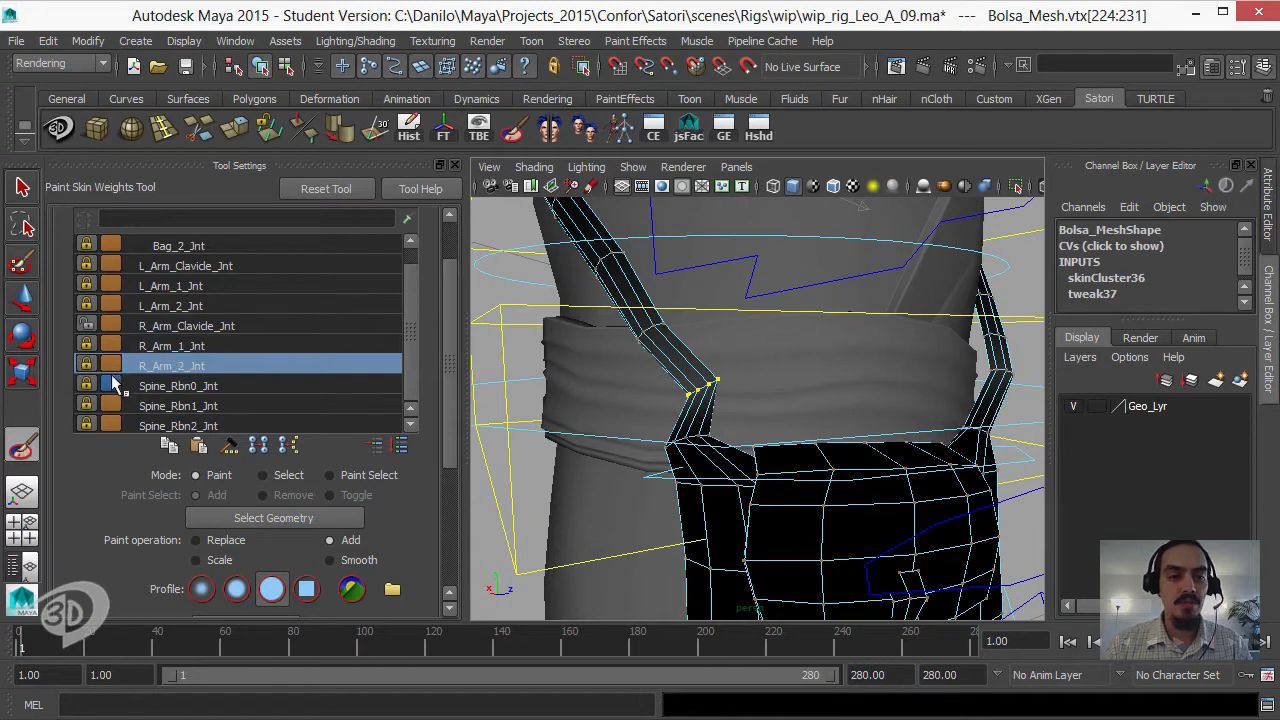
{"action": "left_click", "coordinate": [87, 325]}
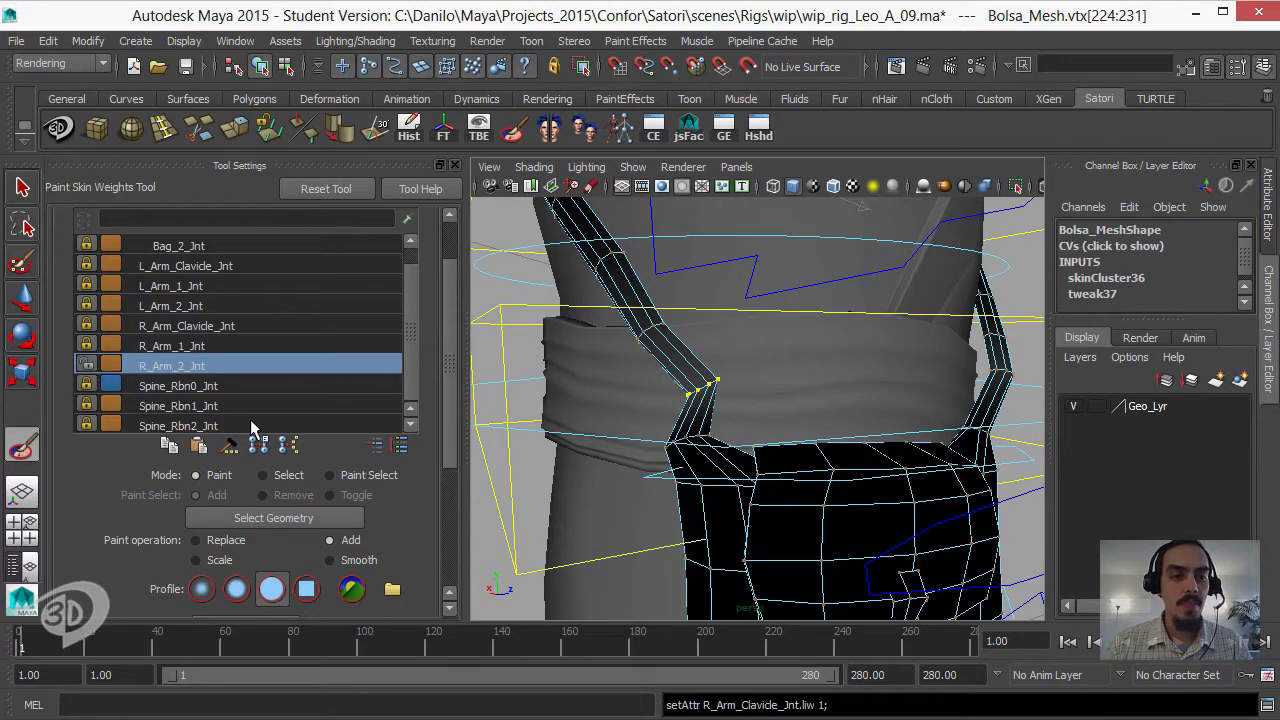
- Flood the bend's vertices with added R_Arm_2_Jnt weight
{"action": "left_click_drag", "start_coordinate": [450, 371], "coordinate": [443, 480]}
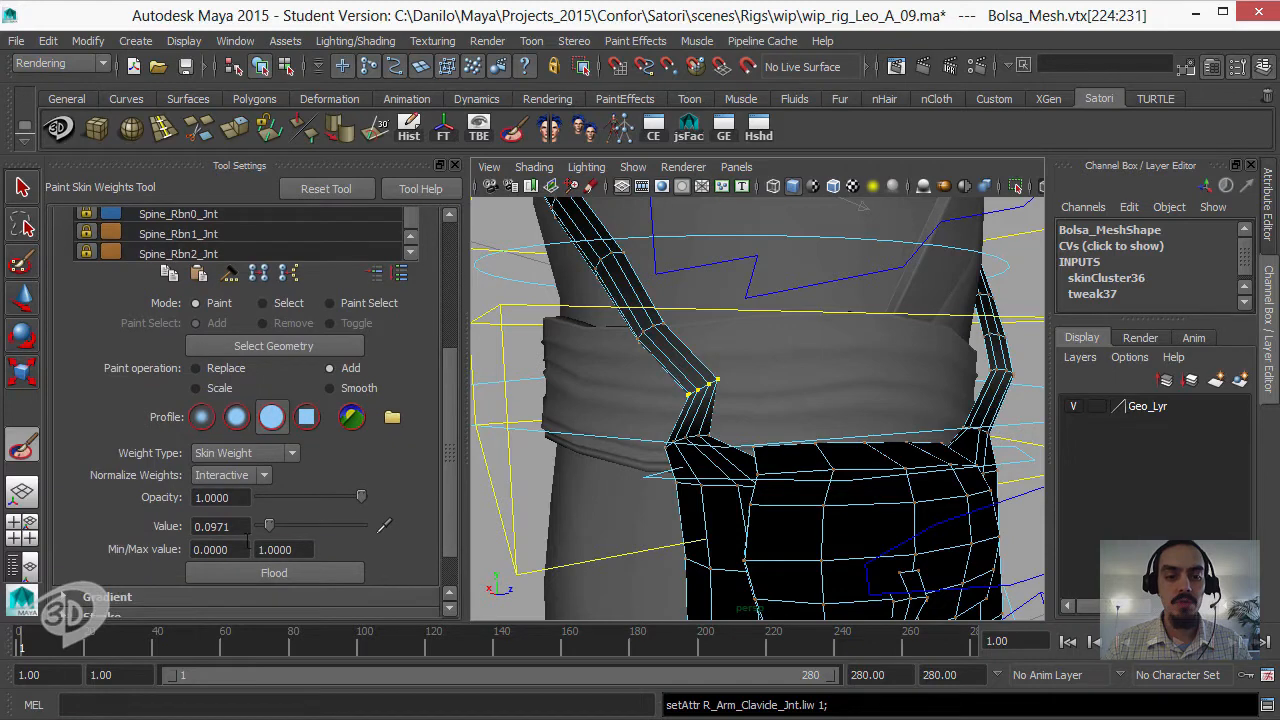
{"action": "left_click", "coordinate": [295, 573]}
{"action": "scroll", "coordinate": [162, 302], "scroll_direction": "up", "scroll_amount": 5}
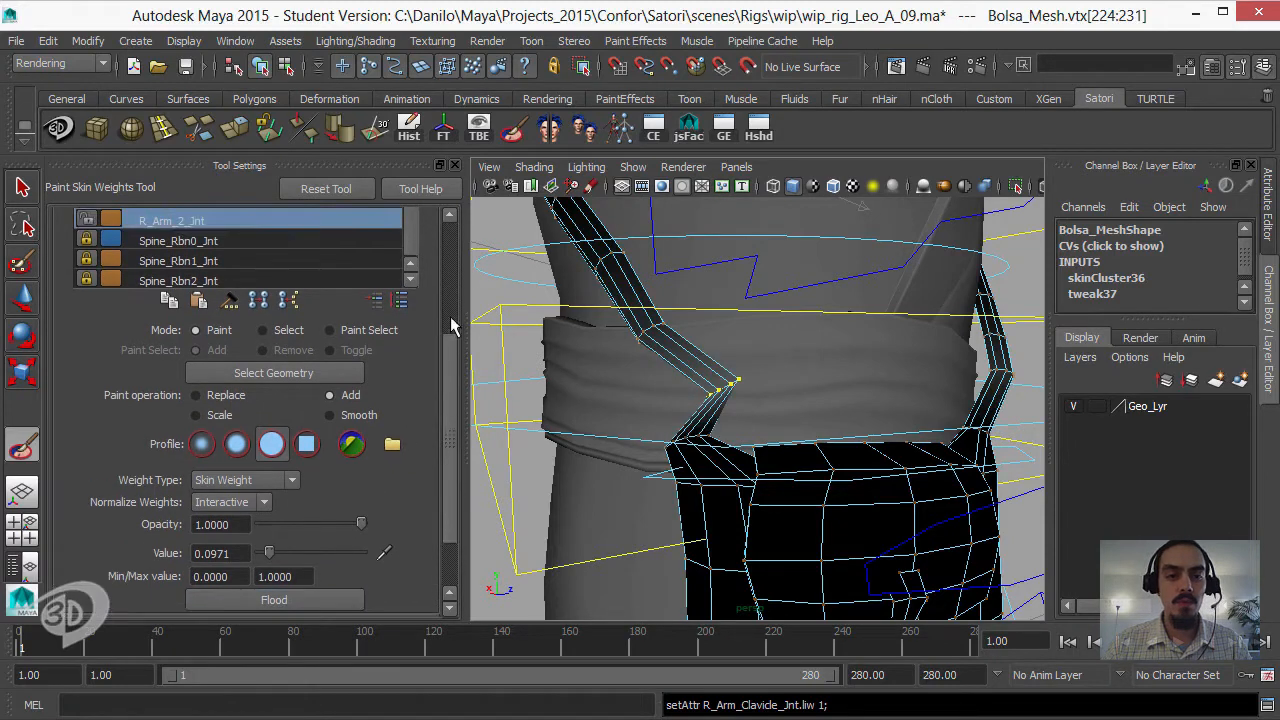
{"action": "scroll", "coordinate": [300, 314], "scroll_direction": "up", "scroll_amount": 1}
- Make Bag_1_Jnt the painted influence and flood the bend's vertices repeatedly with added weight, drawing from the unlocked R_Arm_2_Jnt
{"action": "left_click", "coordinate": [247, 310]}
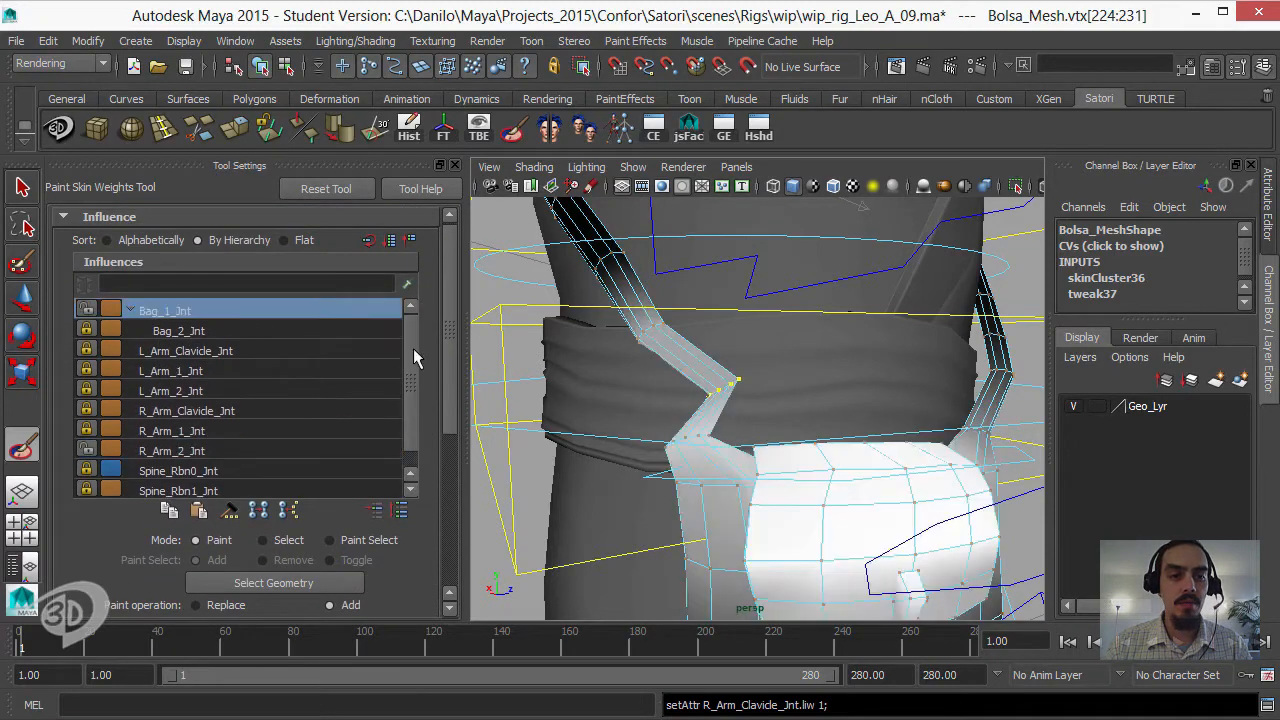
{"action": "left_click_drag", "start_coordinate": [447, 346], "coordinate": [453, 491]}
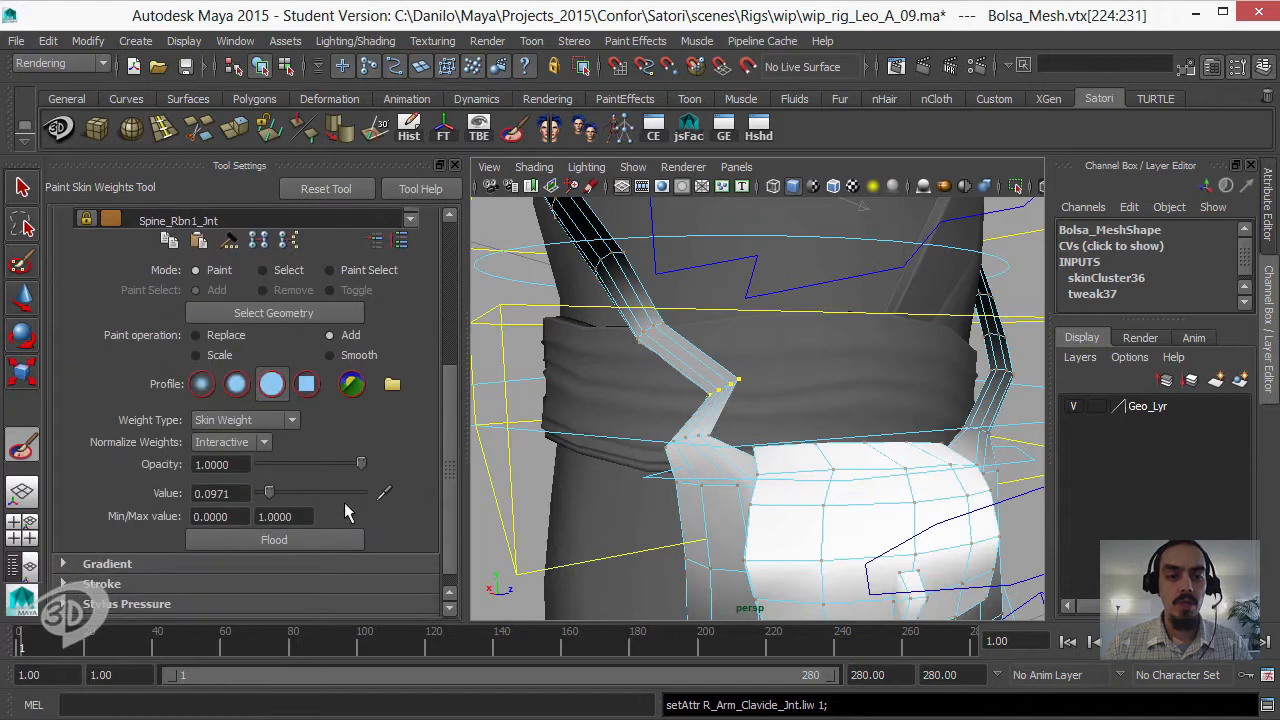
{"action": "left_click", "coordinate": [294, 542]}
{"action": "left_click", "coordinate": [296, 536]}
{"action": "left_click", "coordinate": [296, 535]}
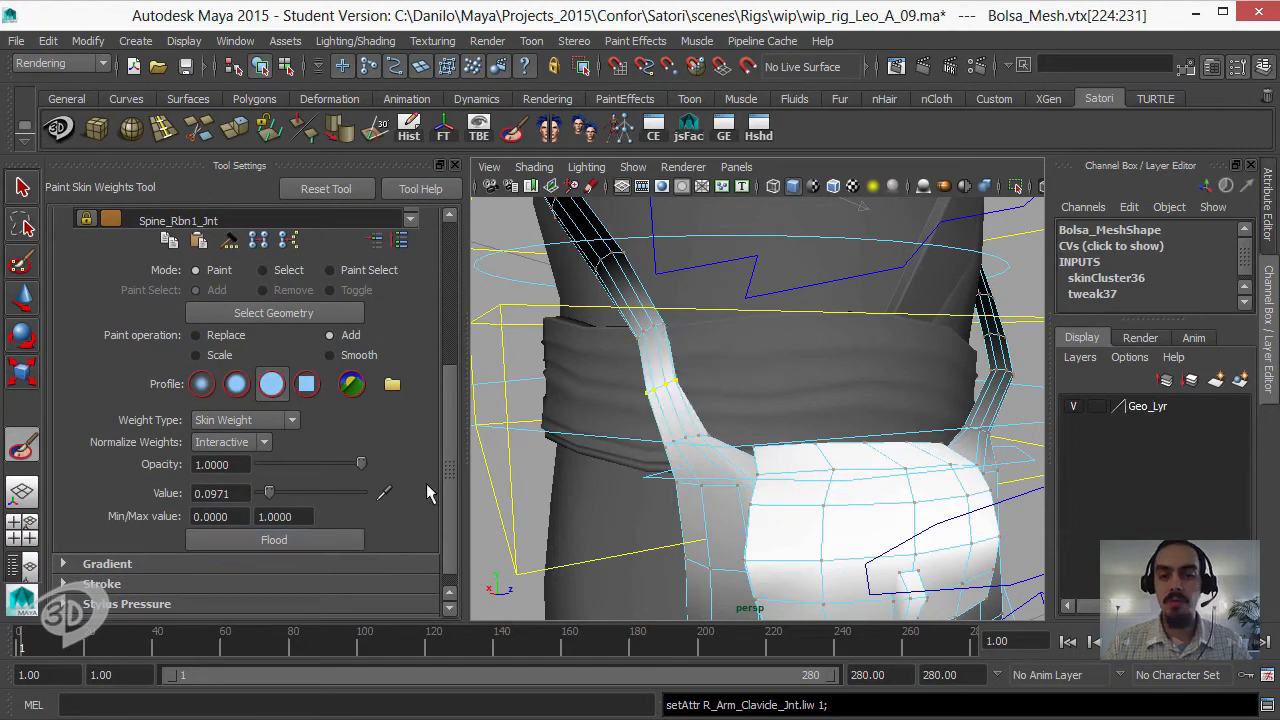
{"action": "mouse_move", "coordinate": [660, 391]}
{"action": "left_mouse_down", "text": "alt"}
{"action": "mouse_move", "coordinate": [689, 394]}
{"action": "mouse_move", "coordinate": [669, 393]}
{"action": "left_mouse_up", "text": "alt"}
{"action": "left_click", "coordinate": [299, 536]}
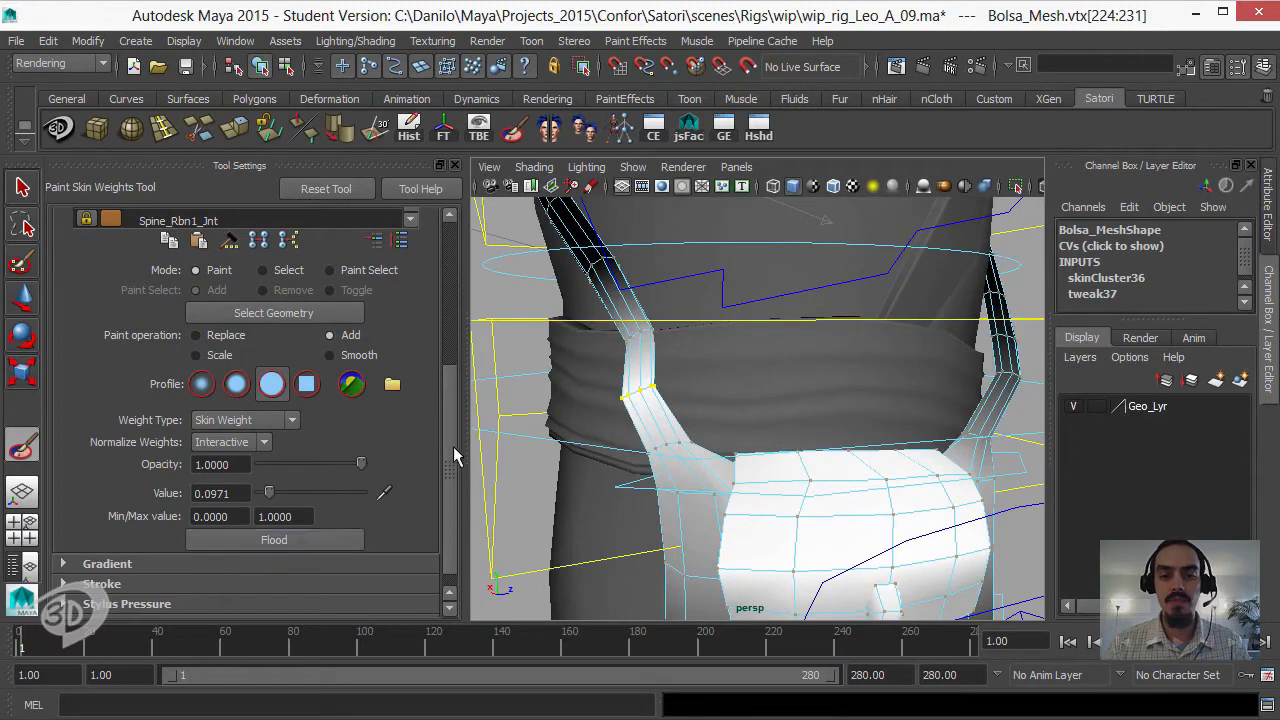
- Grow the vertex selection to the neighbouring strap loops and flood it with added Bag_1_Jnt weight
{"action": "left_click_drag", "start_coordinate": [453, 446], "coordinate": [451, 340]}
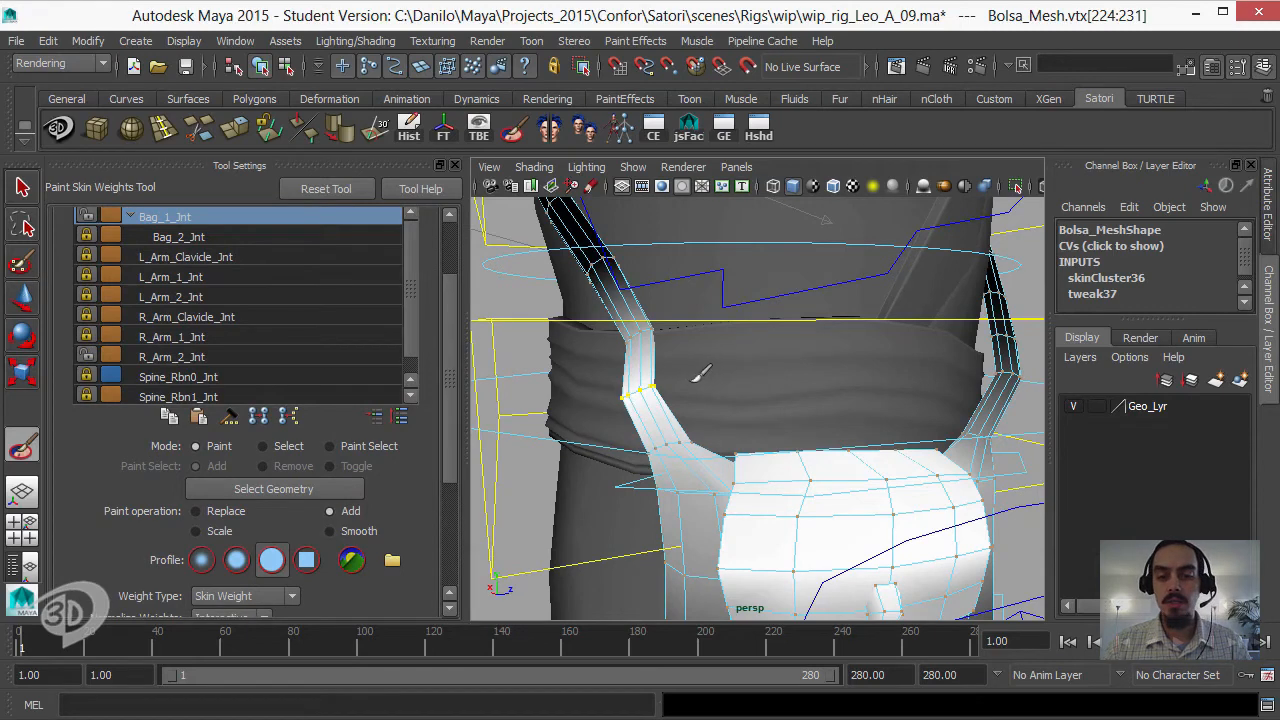
{"action": "right_click_drag", "start_coordinate": [686, 381], "coordinate": [768, 332], "text": "ctrl"}
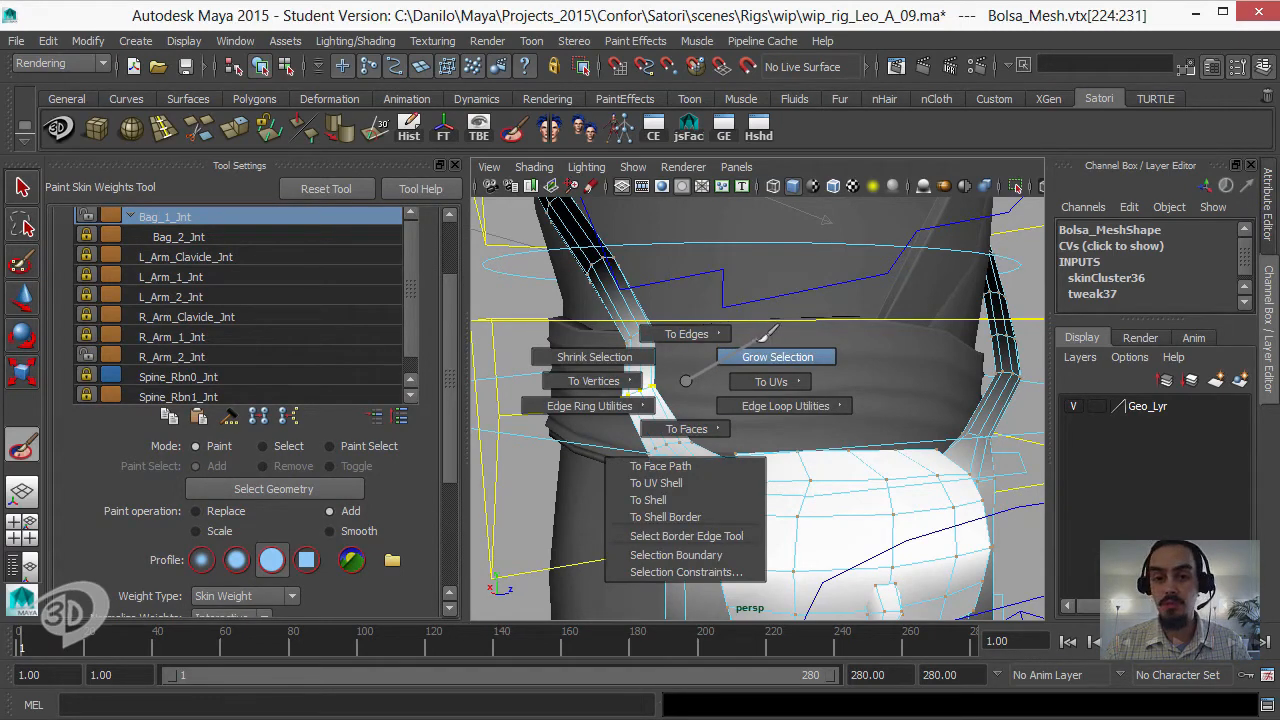
{"action": "right_click_drag", "start_coordinate": [768, 332], "coordinate": [766, 334], "text": "ctrl"}
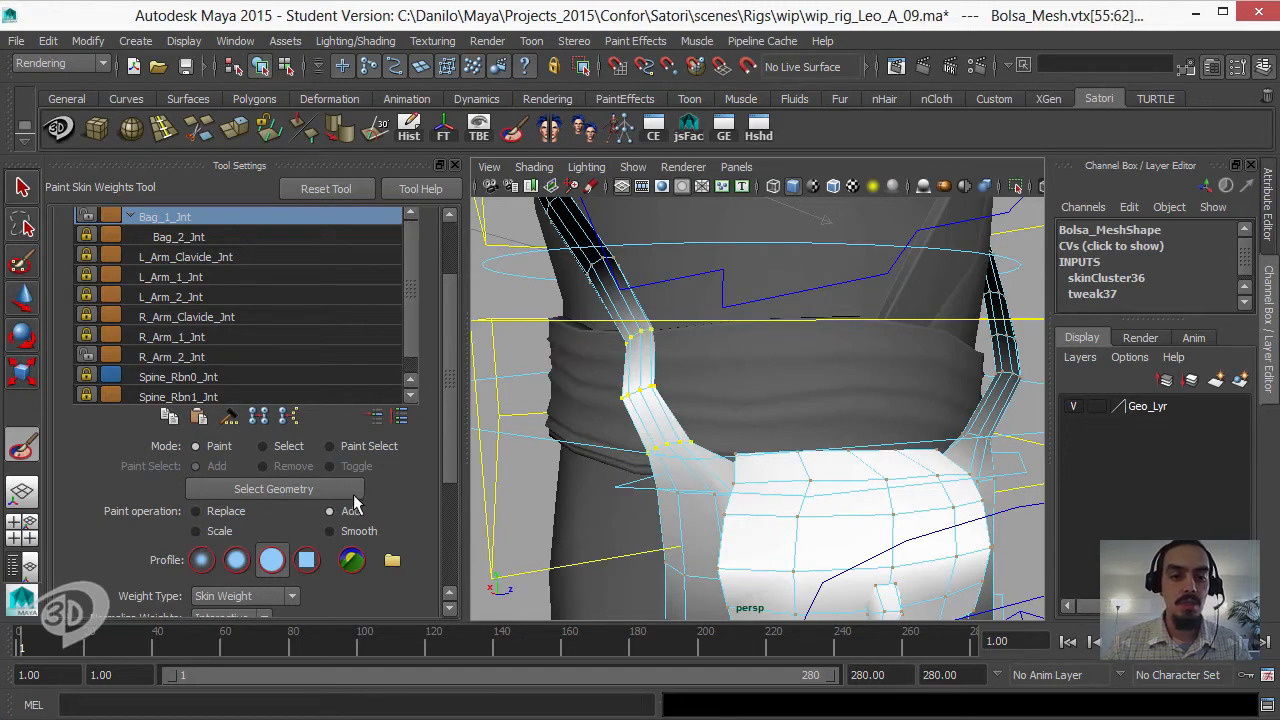
{"action": "scroll", "coordinate": [400, 500], "scroll_direction": "down", "scroll_amount": 4}
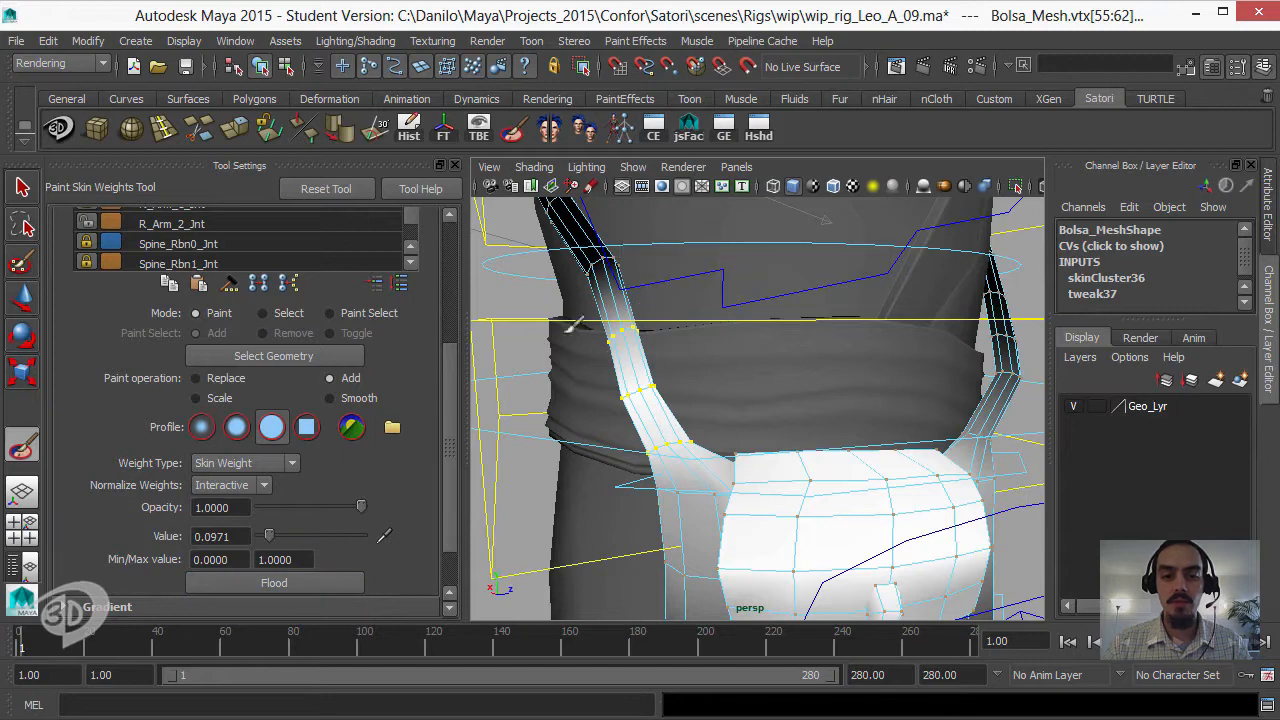
- Grow the strap selection by another ring of vertices and flood it with added Bag_1_Jnt weight
{"action": "key", "text": "shift+period"}
{"action": "left_click", "coordinate": [315, 584]}
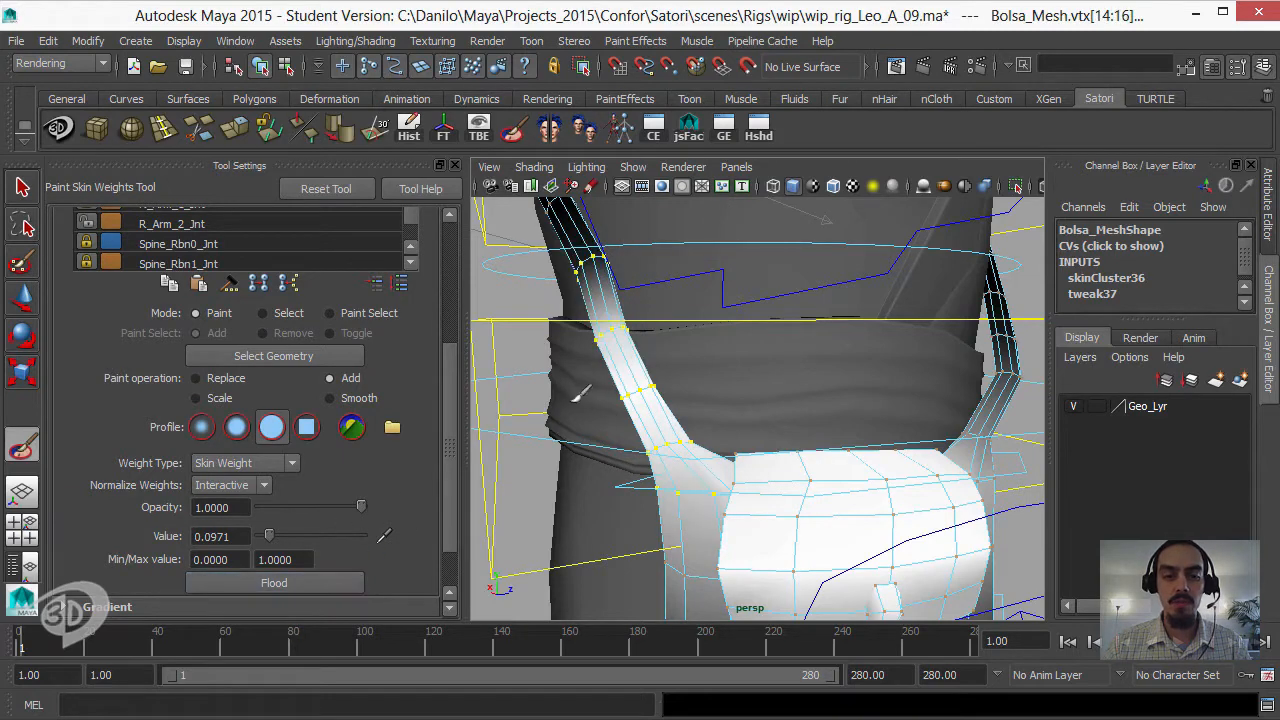
{"action": "left_click_drag", "start_coordinate": [450, 439], "coordinate": [453, 332]}
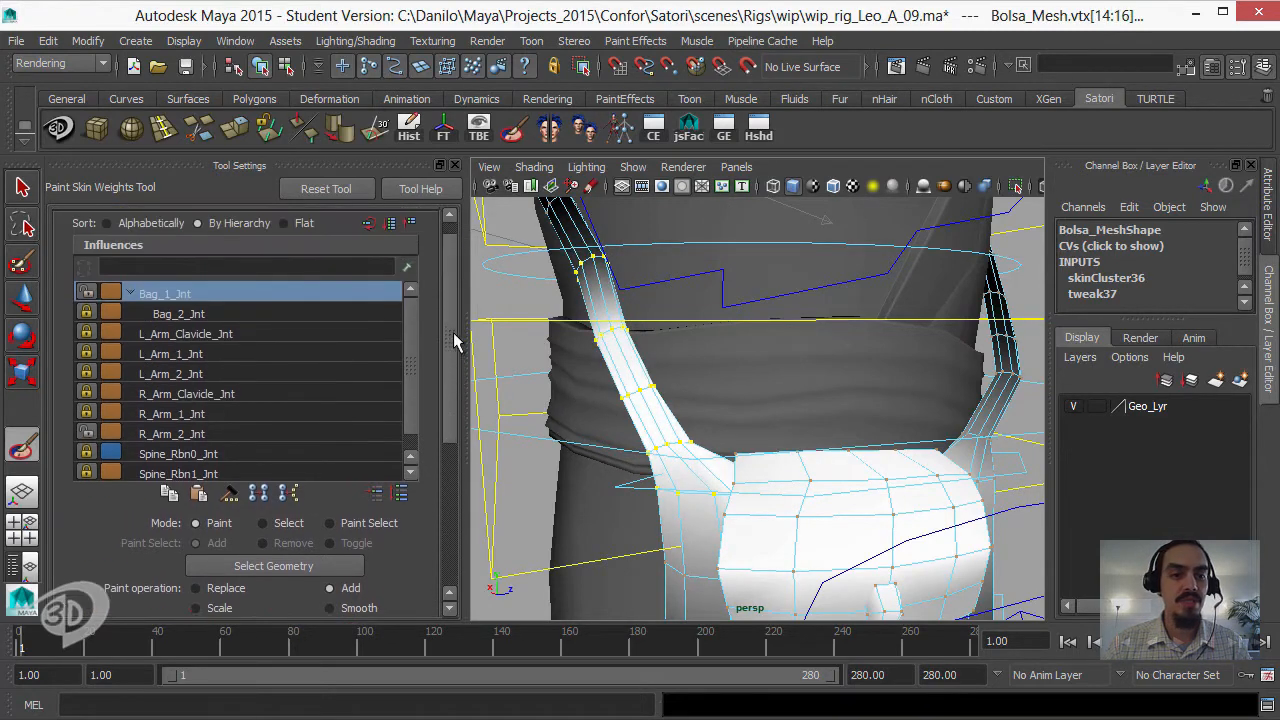
- Make R_Arm_1_Jnt the painted influence and flood the selected strap vertices with added weight
{"action": "left_click", "coordinate": [198, 438]}
{"action": "left_click", "coordinate": [187, 420]}
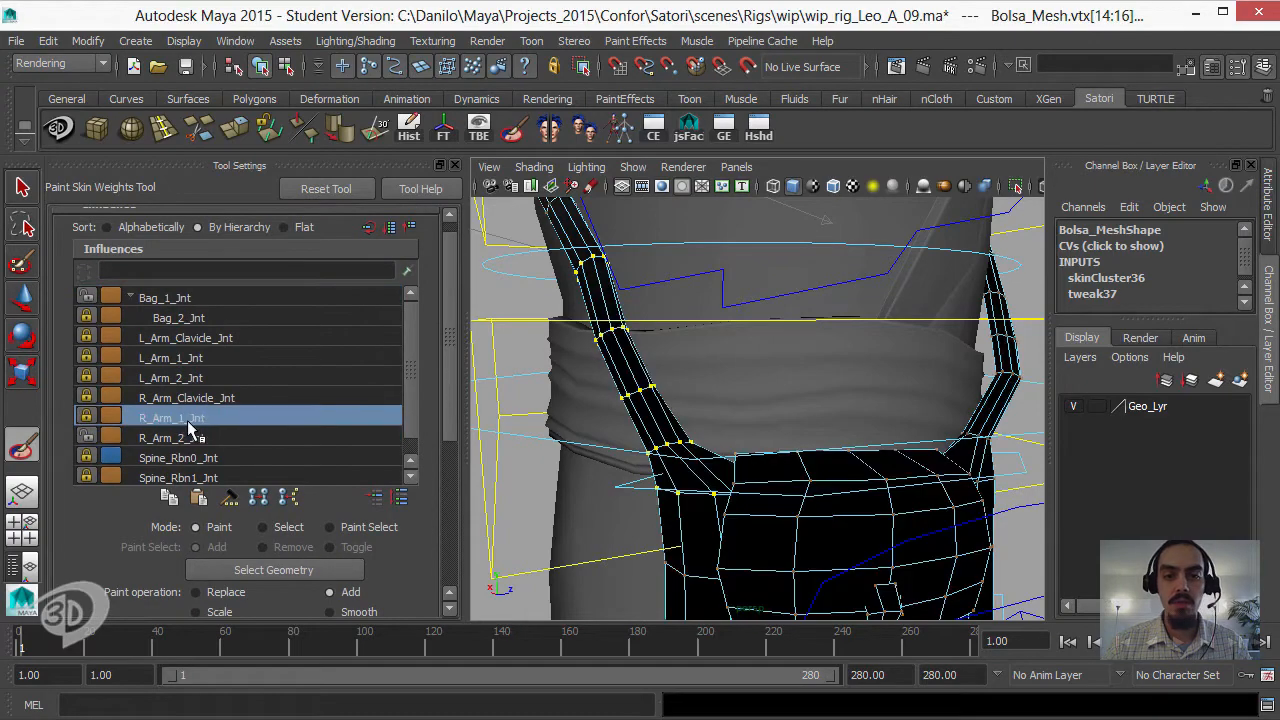
{"action": "left_click_drag", "start_coordinate": [451, 390], "coordinate": [446, 456]}
{"action": "left_click_drag", "start_coordinate": [650, 395], "coordinate": [771, 394], "text": "alt"}
{"action": "right_click_drag", "start_coordinate": [771, 394], "coordinate": [623, 397], "text": "alt"}
{"action": "left_click_drag", "start_coordinate": [750, 374], "coordinate": [625, 380], "text": "alt"}
{"action": "right_click_drag", "start_coordinate": [625, 380], "coordinate": [665, 402], "text": "alt"}
{"action": "left_click_drag", "start_coordinate": [662, 400], "coordinate": [766, 366], "text": "alt"}
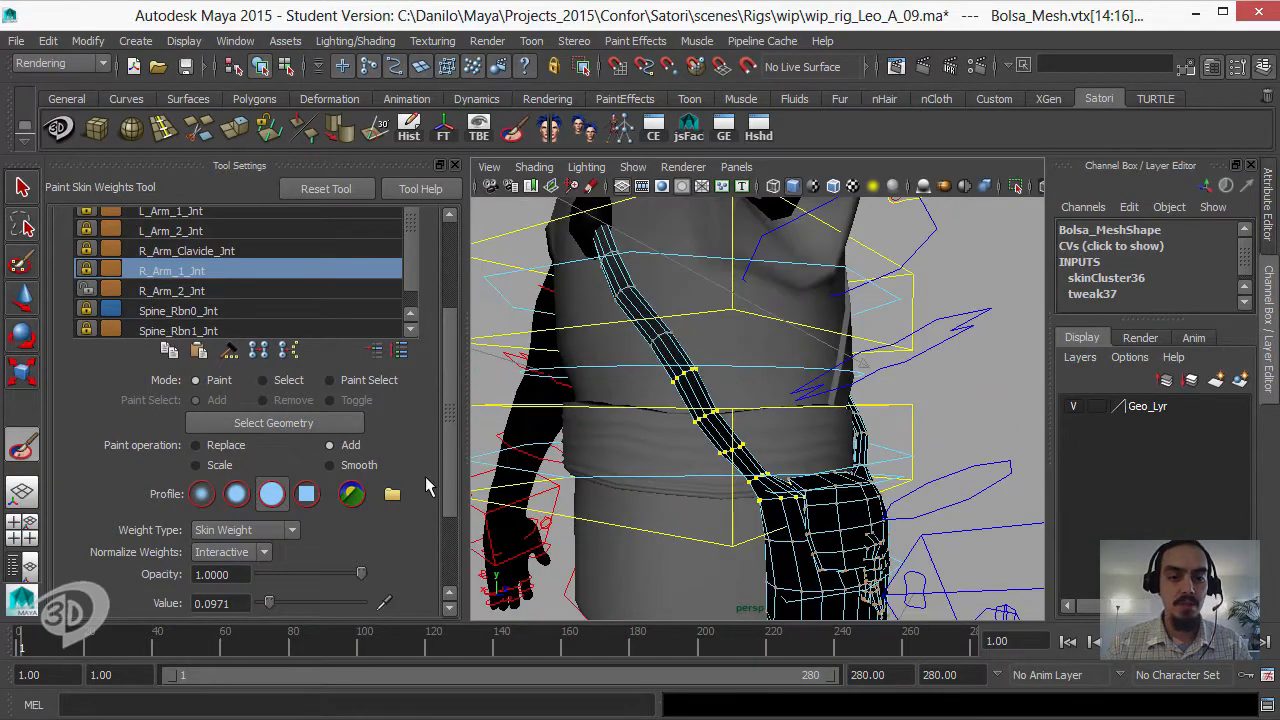
{"action": "left_click_drag", "start_coordinate": [446, 458], "coordinate": [379, 552]}
{"action": "left_click", "coordinate": [329, 515]}
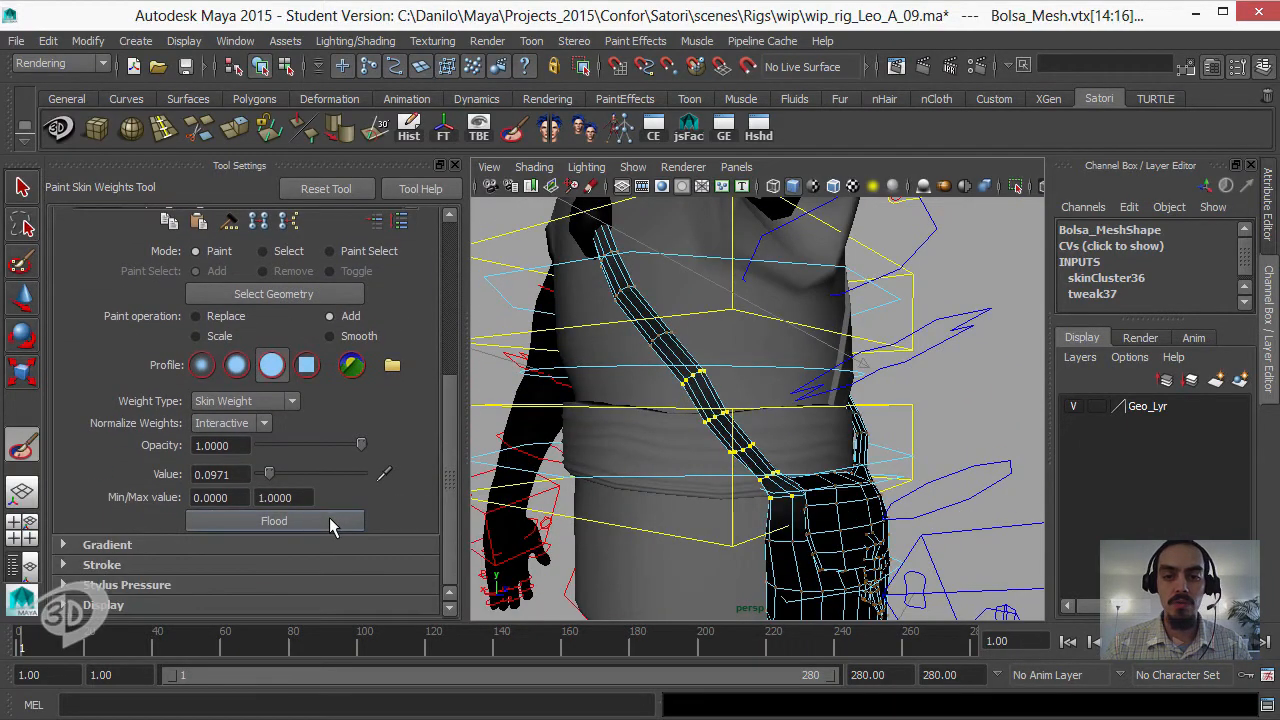
- Make Bag_1_Jnt the painted influence and flood the selected strap vertices with added weight
{"action": "scroll", "coordinate": [135, 275], "scroll_direction": "up", "scroll_amount": 5}
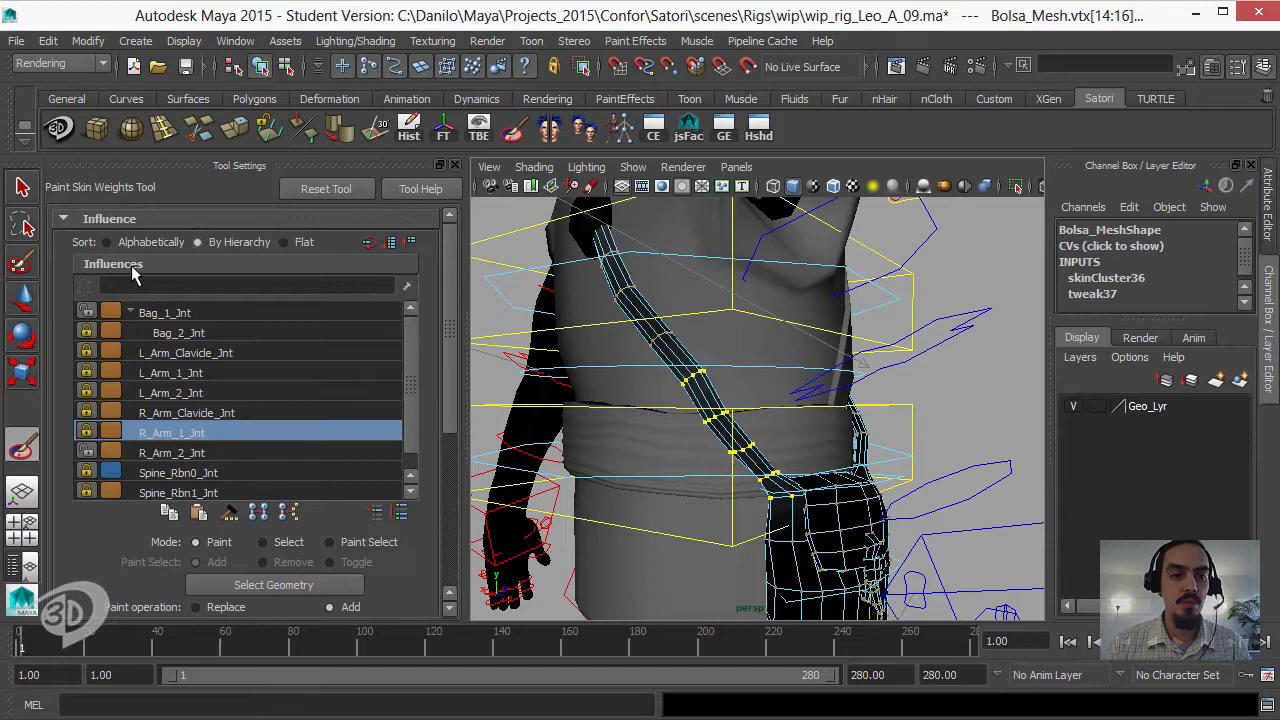
{"action": "left_click", "coordinate": [162, 313]}
{"action": "scroll", "coordinate": [416, 368], "scroll_direction": "down", "scroll_amount": 1}
{"action": "left_click_drag", "start_coordinate": [453, 422], "coordinate": [360, 553]}
{"action": "left_click", "coordinate": [319, 564]}
{"action": "left_click", "coordinate": [319, 563]}
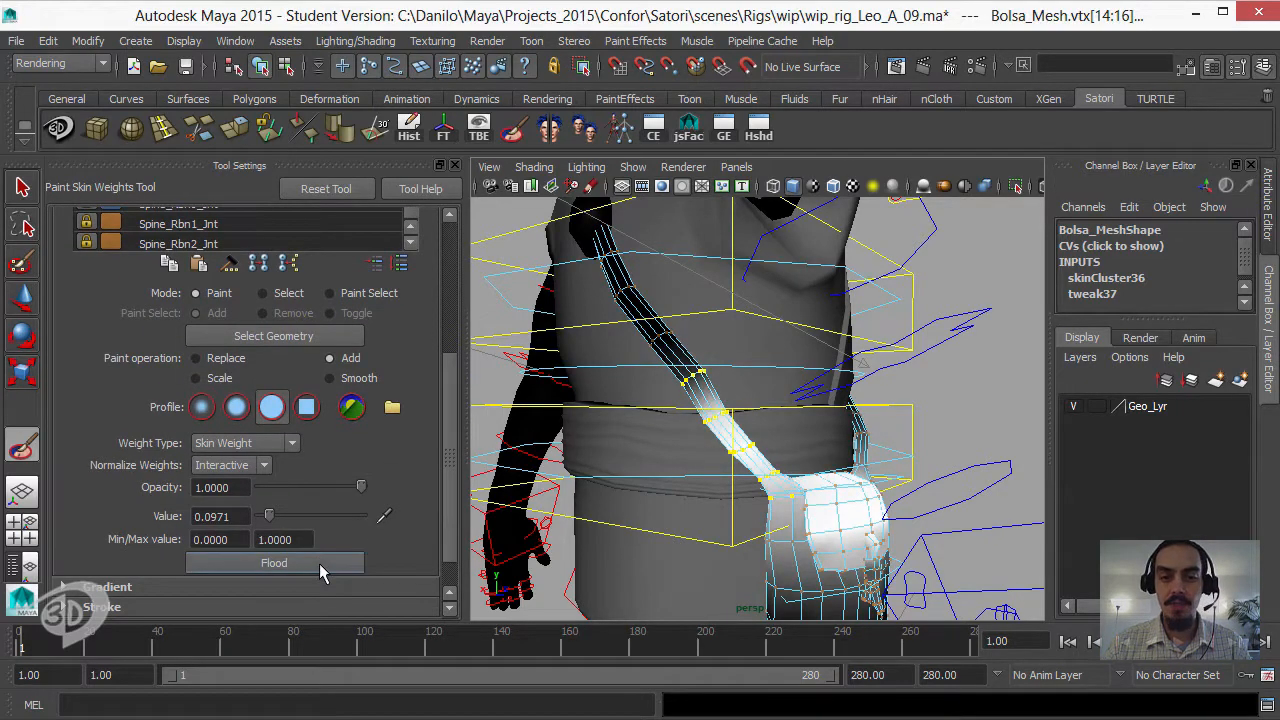
- Compare the bag and arm joint influences on the strap, and lock R_Arm_2_Jnt while unlocking R_Arm_1_Jnt
{"action": "left_click_drag", "start_coordinate": [495, 445], "coordinate": [572, 438], "text": "alt"}
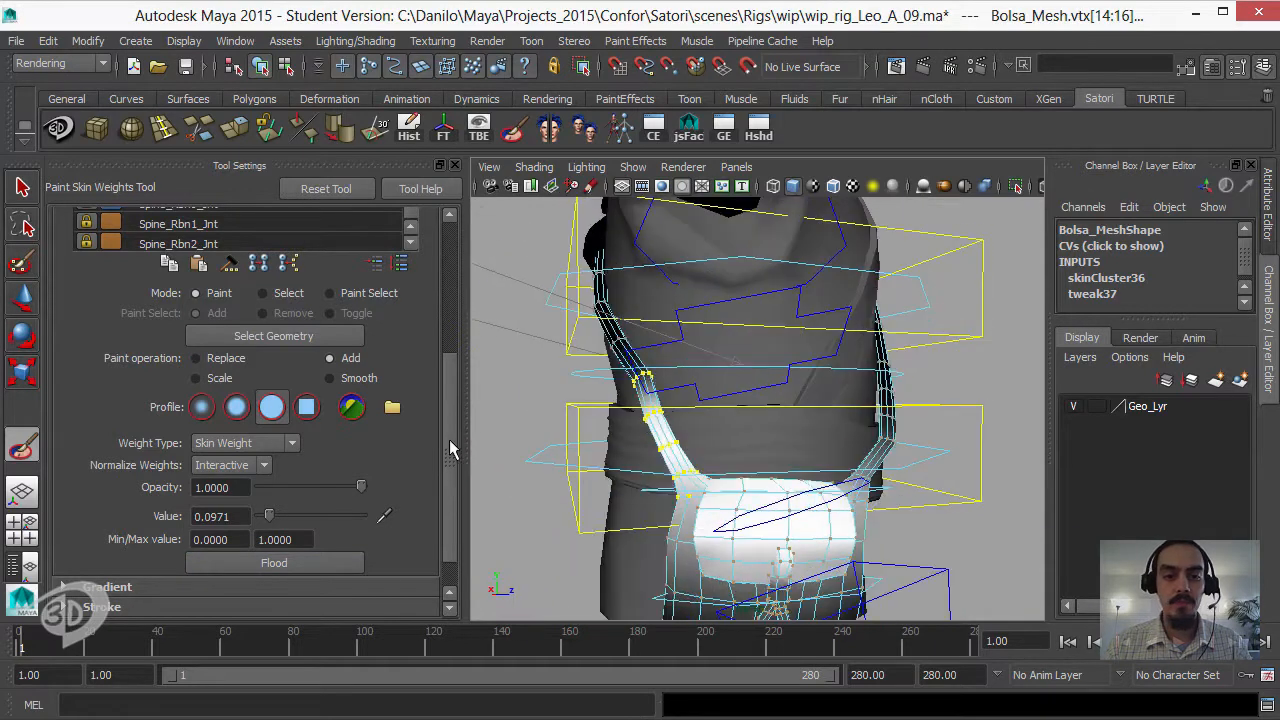
{"action": "left_click_drag", "start_coordinate": [449, 439], "coordinate": [438, 317]}
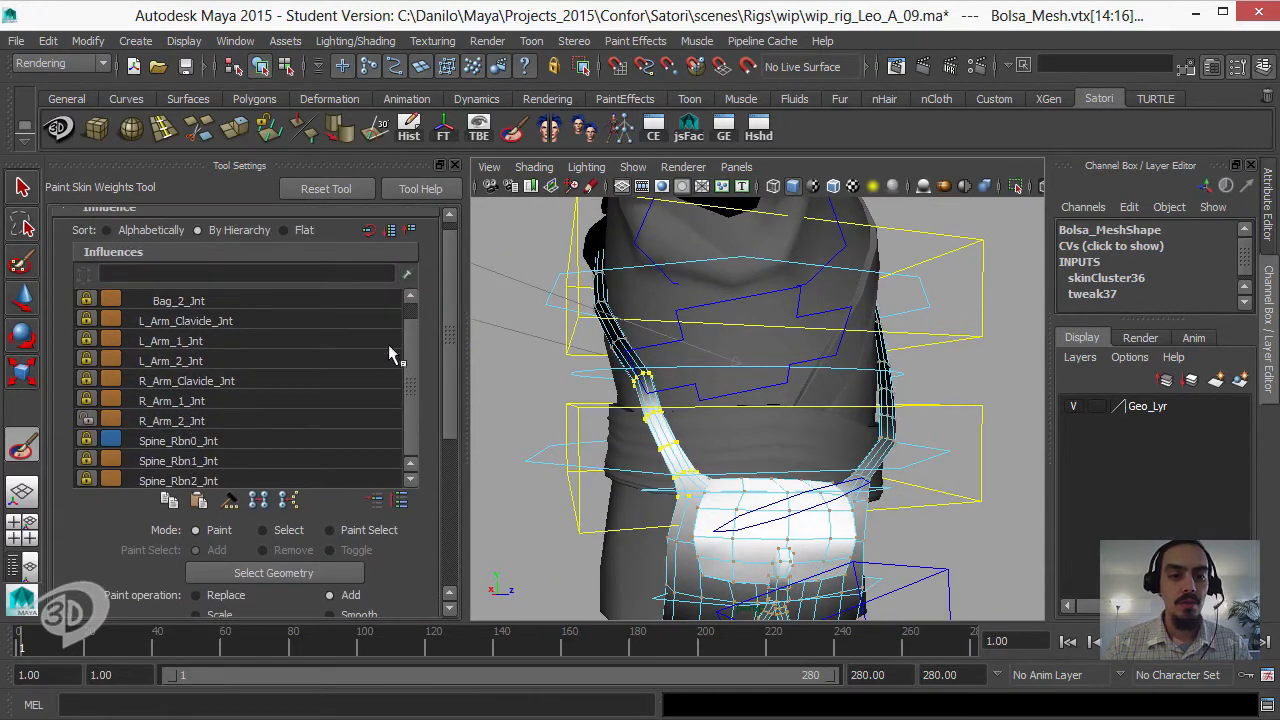
{"action": "scroll", "coordinate": [380, 312], "scroll_direction": "up", "scroll_amount": 1}
{"action": "left_click", "coordinate": [174, 319]}
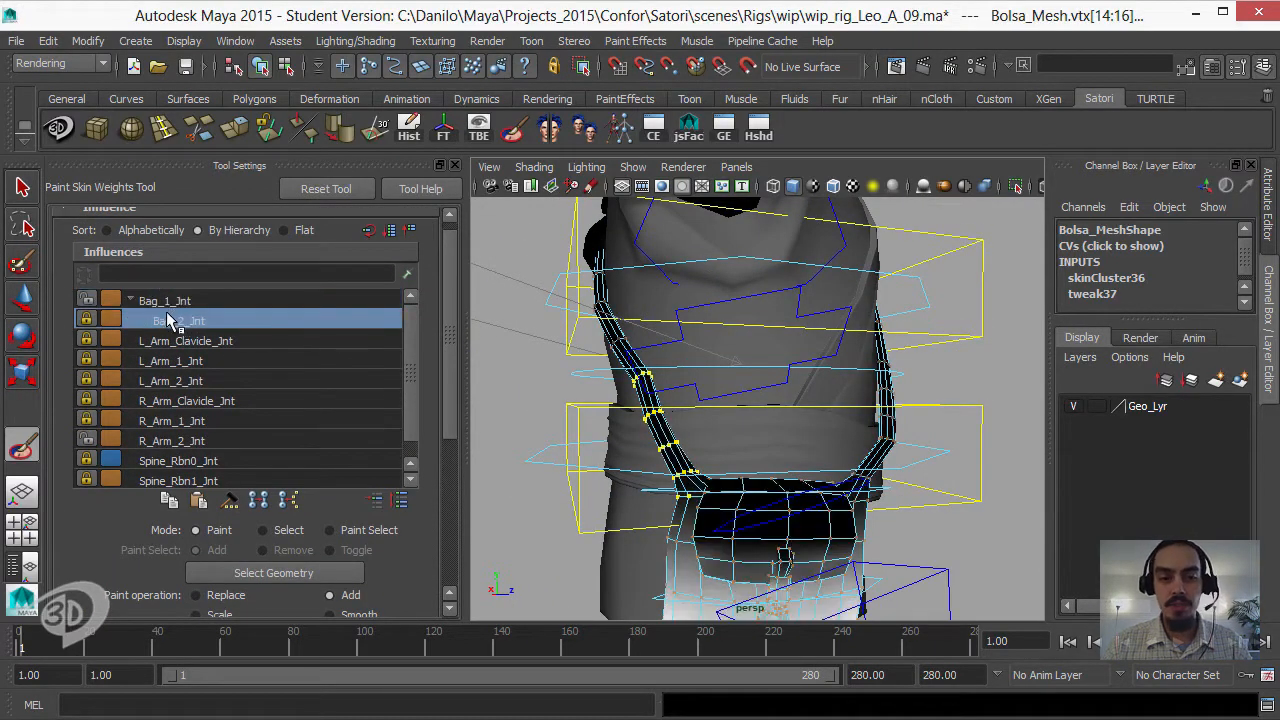
{"action": "left_click", "coordinate": [164, 301]}
{"action": "left_click", "coordinate": [163, 313]}
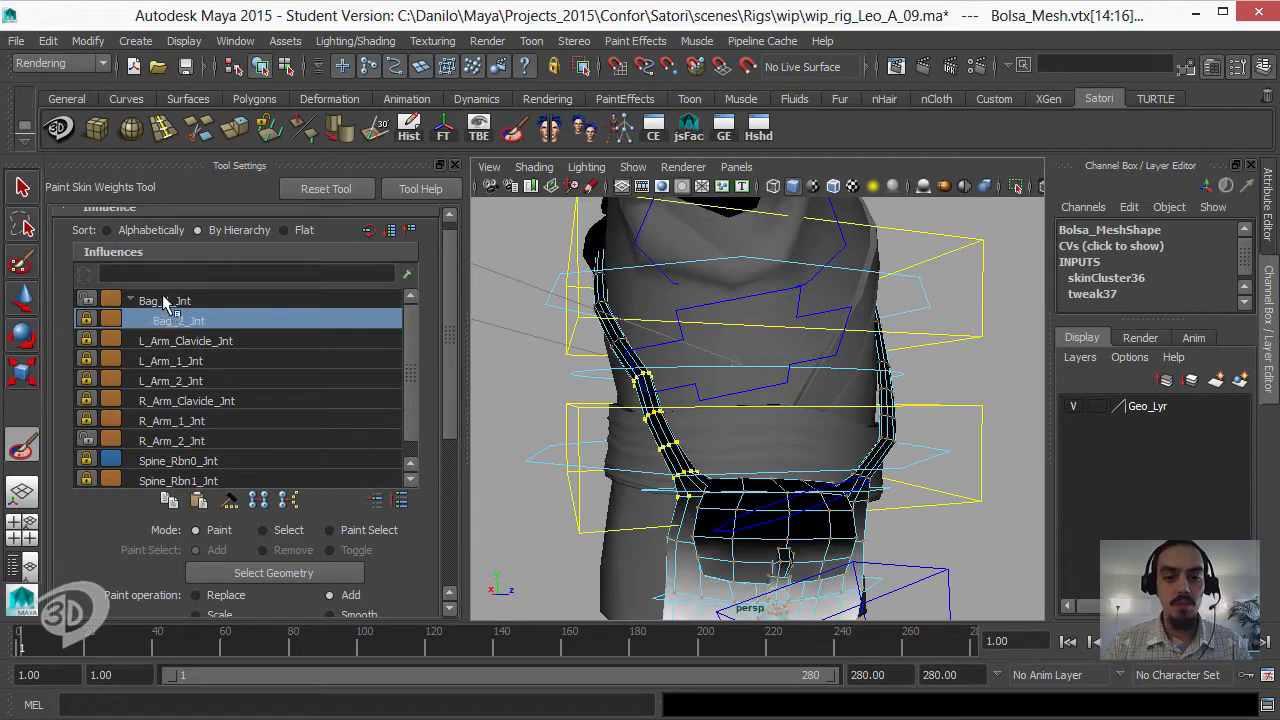
{"action": "left_click", "coordinate": [164, 301]}
{"action": "left_click", "coordinate": [169, 319]}
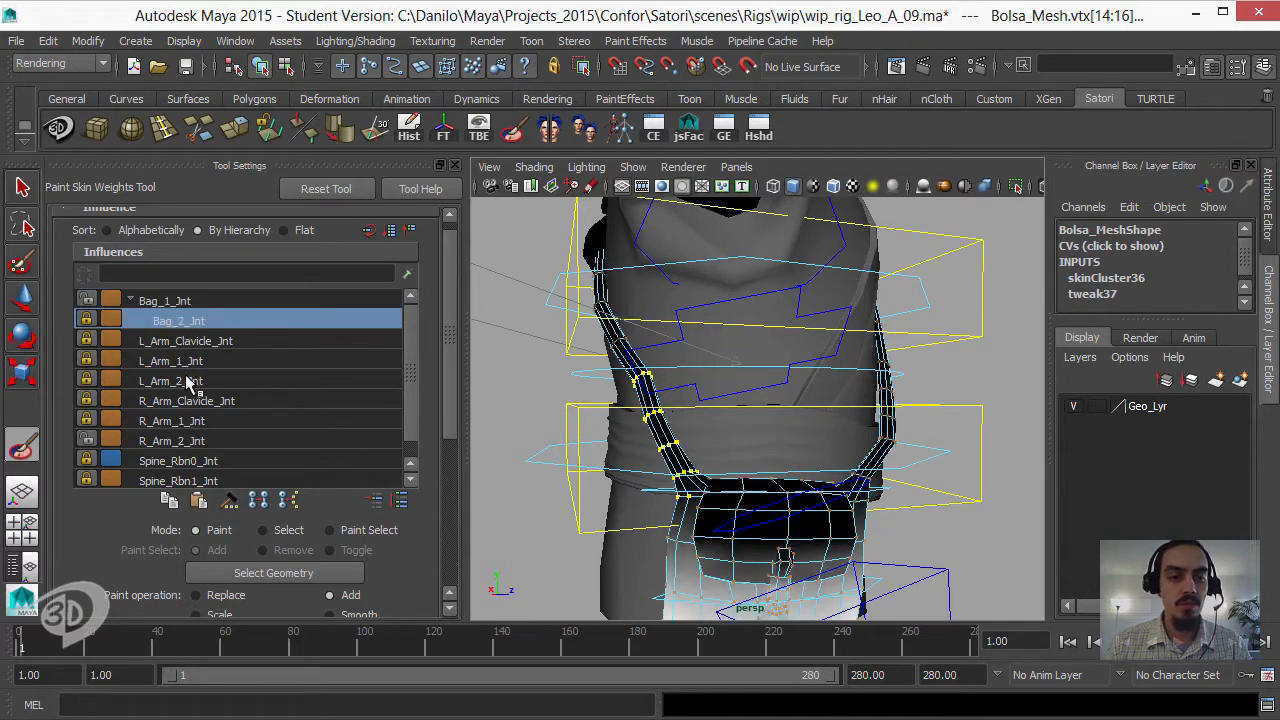
{"action": "left_click", "coordinate": [174, 438]}
{"action": "left_click", "coordinate": [176, 424]}
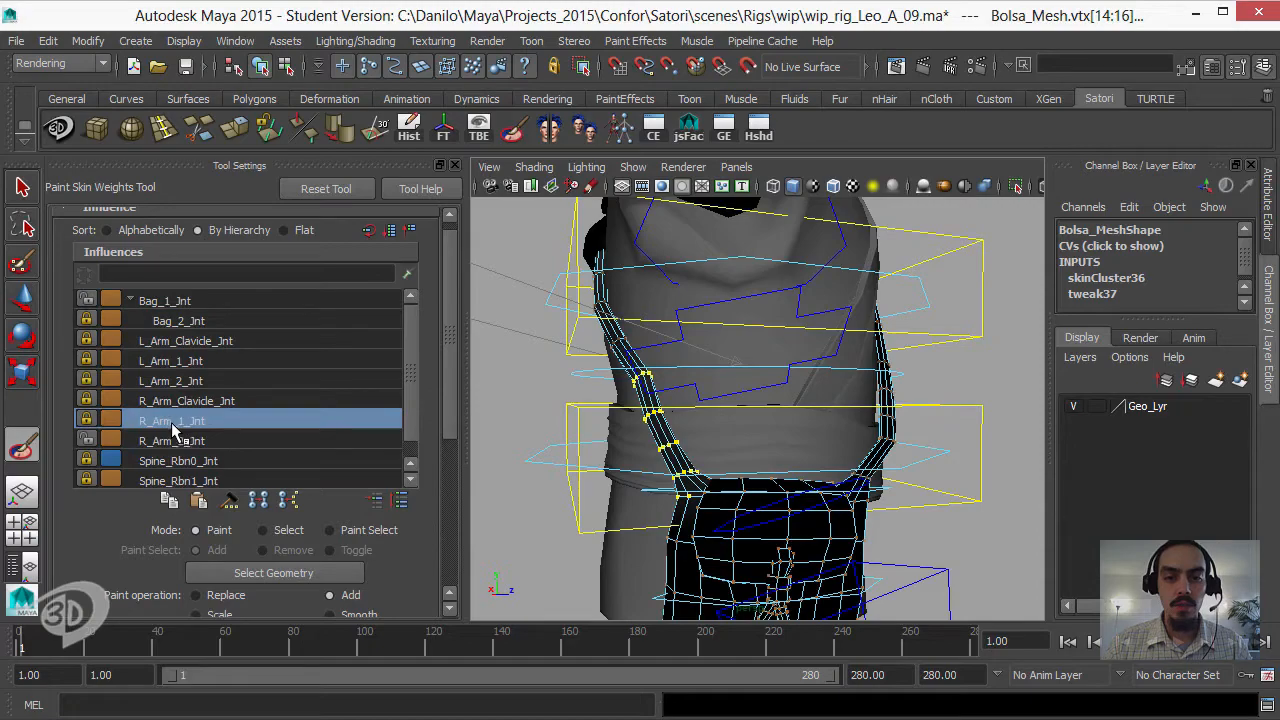
{"action": "left_click", "coordinate": [87, 440]}
{"action": "left_click", "coordinate": [88, 421]}
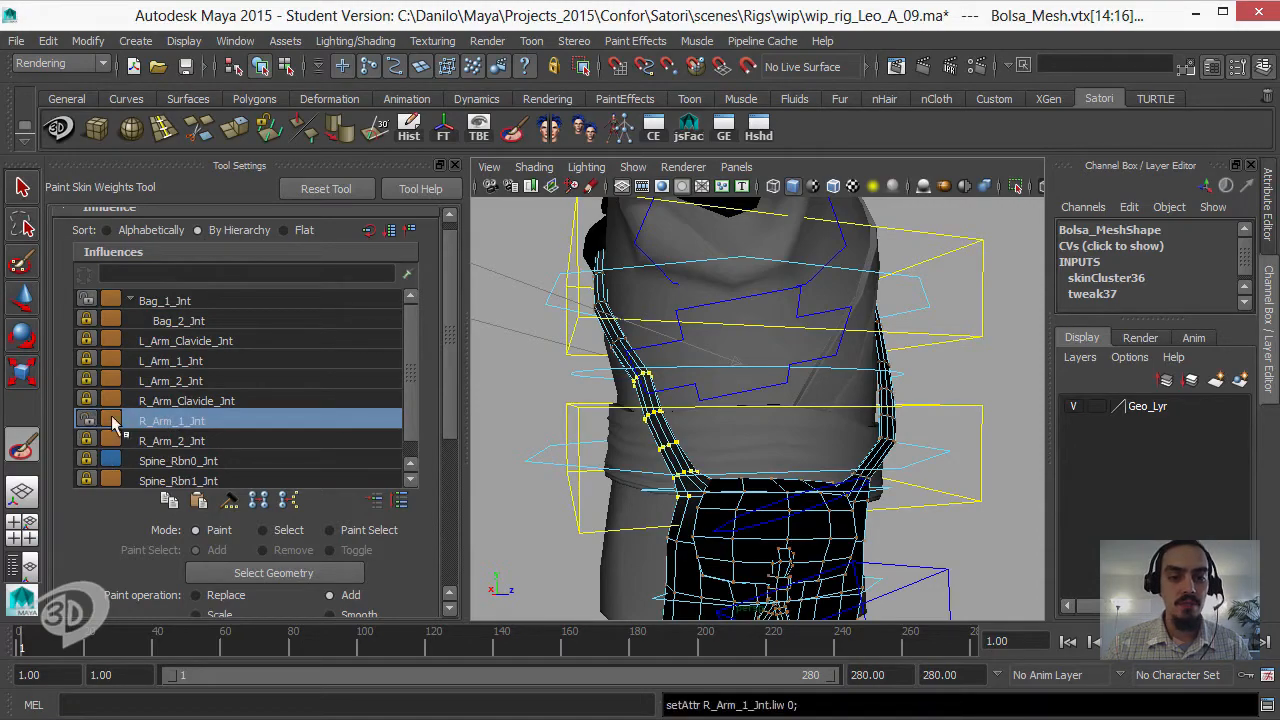
- Return to Bag_1_Jnt as the painted influence and flood the strap vertices repeatedly, drawing weight from the unlocked R_Arm_1_Jnt
{"action": "left_click_drag", "start_coordinate": [513, 405], "coordinate": [604, 408], "text": "alt"}
{"action": "scroll", "coordinate": [408, 366], "scroll_direction": "down", "scroll_amount": 1}
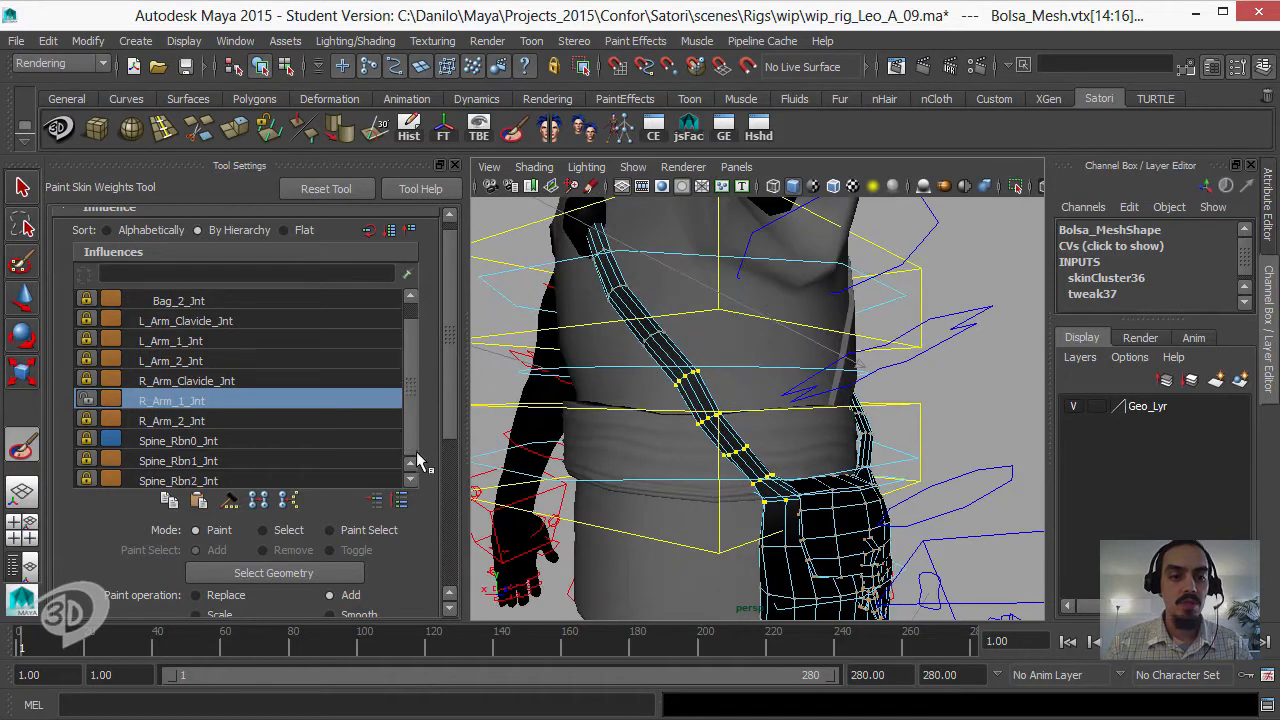
{"action": "scroll", "coordinate": [321, 516], "scroll_direction": "down", "scroll_amount": 4}
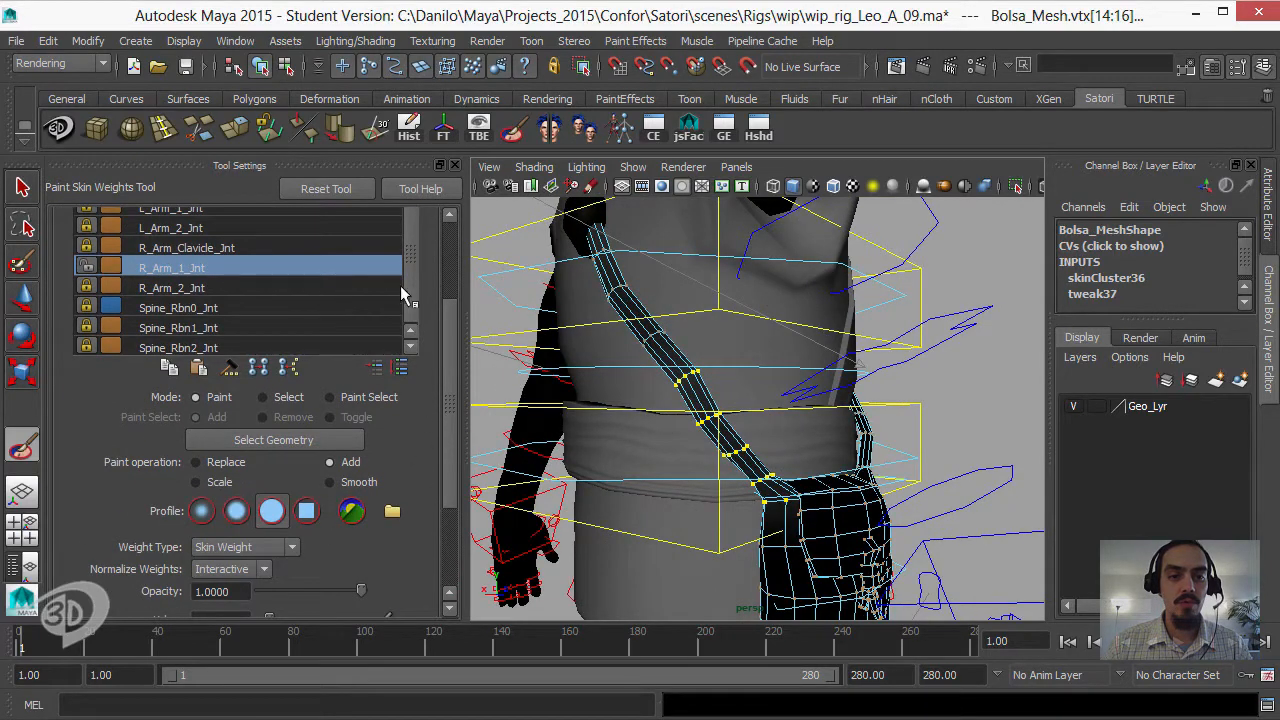
{"action": "scroll", "coordinate": [400, 285], "scroll_direction": "up", "scroll_amount": 1}
{"action": "scroll", "coordinate": [449, 321], "scroll_direction": "up", "scroll_amount": 4}
{"action": "left_click", "coordinate": [160, 300]}
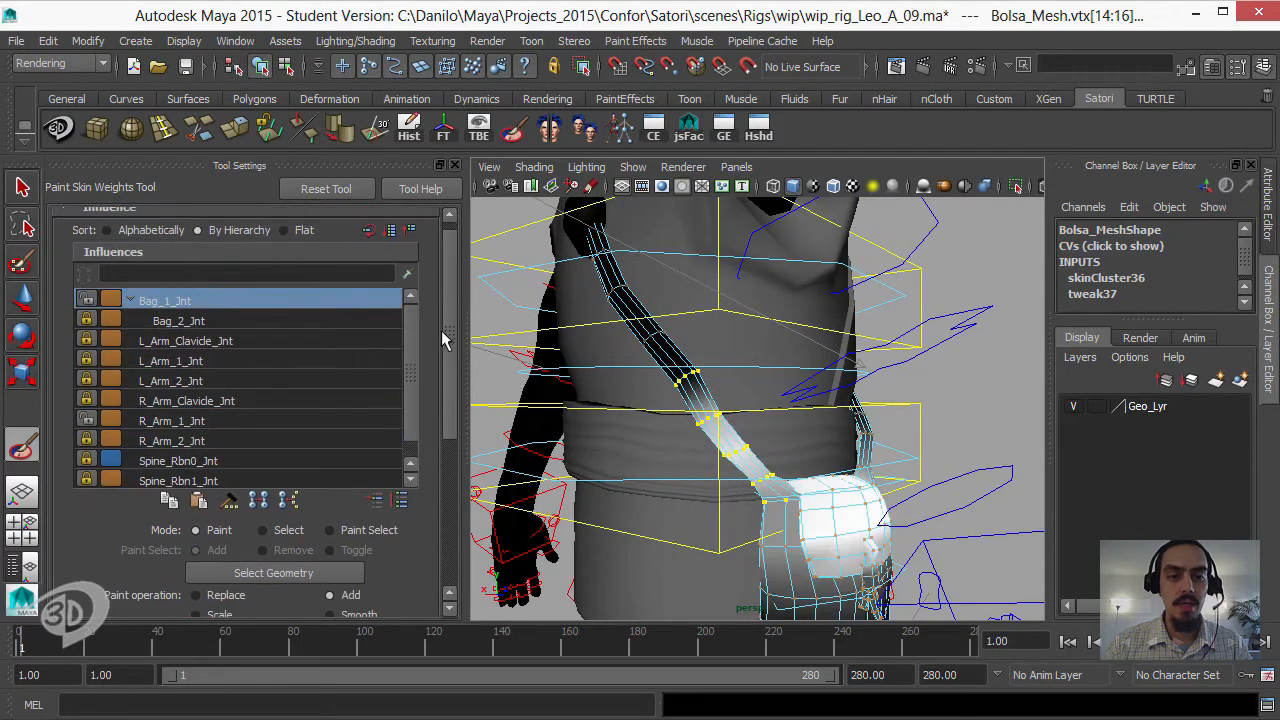
{"action": "scroll", "coordinate": [445, 340], "scroll_direction": "down", "scroll_amount": 5}
{"action": "left_click", "coordinate": [311, 549]}
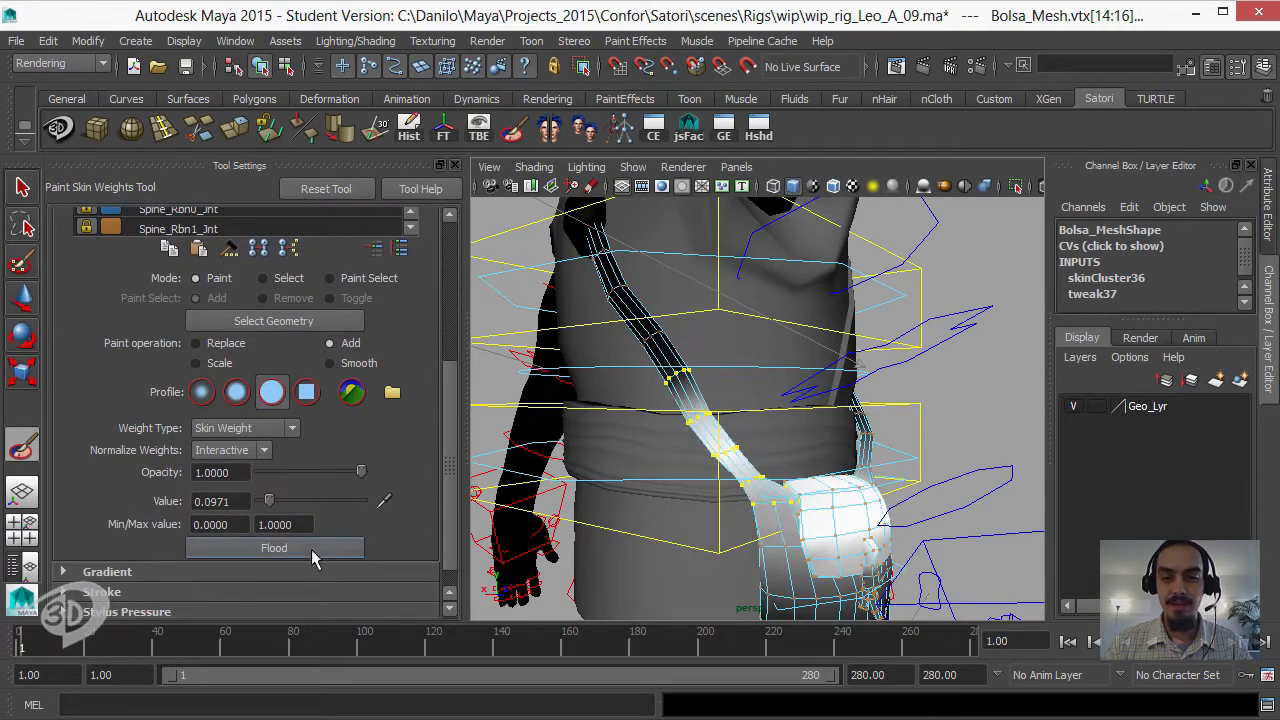
{"action": "left_click", "coordinate": [311, 548]}
{"action": "mouse_move", "coordinate": [708, 438]}
{"action": "left_mouse_down", "text": "alt"}
{"action": "mouse_move", "coordinate": [608, 457]}
{"action": "mouse_move", "coordinate": [700, 455]}
{"action": "left_mouse_up", "text": "alt"}
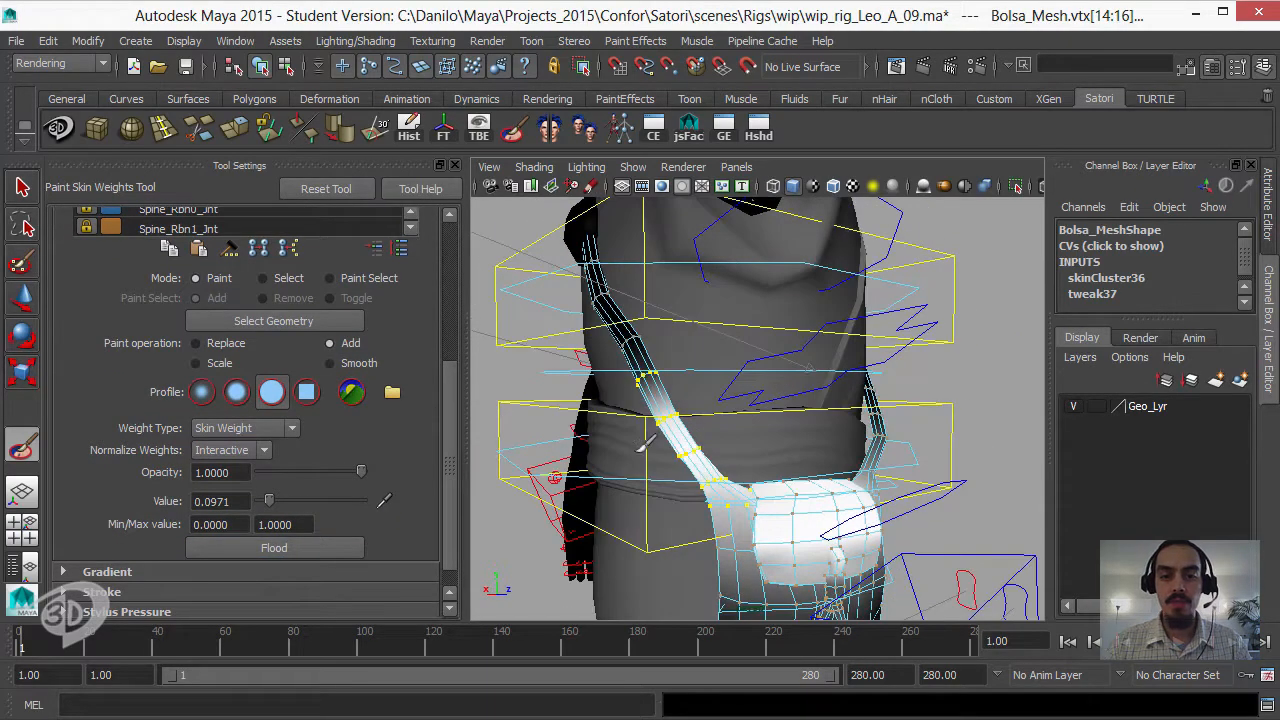
{"action": "left_click", "coordinate": [295, 548]}
- Move Bag_1_Ctrl to test the strap's deformation, and reset its X, Y and Z translation to 0
{"action": "mouse_move", "coordinate": [671, 420]}
{"action": "left_mouse_down", "text": "alt"}
{"action": "mouse_move", "coordinate": [580, 424]}
{"action": "mouse_move", "coordinate": [627, 422]}
{"action": "mouse_move", "coordinate": [516, 401]}
{"action": "left_mouse_up", "text": "alt"}
{"action": "key", "text": "w"}
{"action": "left_click", "coordinate": [690, 408]}
{"action": "left_click", "coordinate": [611, 466]}
{"action": "left_click_drag", "start_coordinate": [611, 466], "coordinate": [788, 510], "text": "alt"}
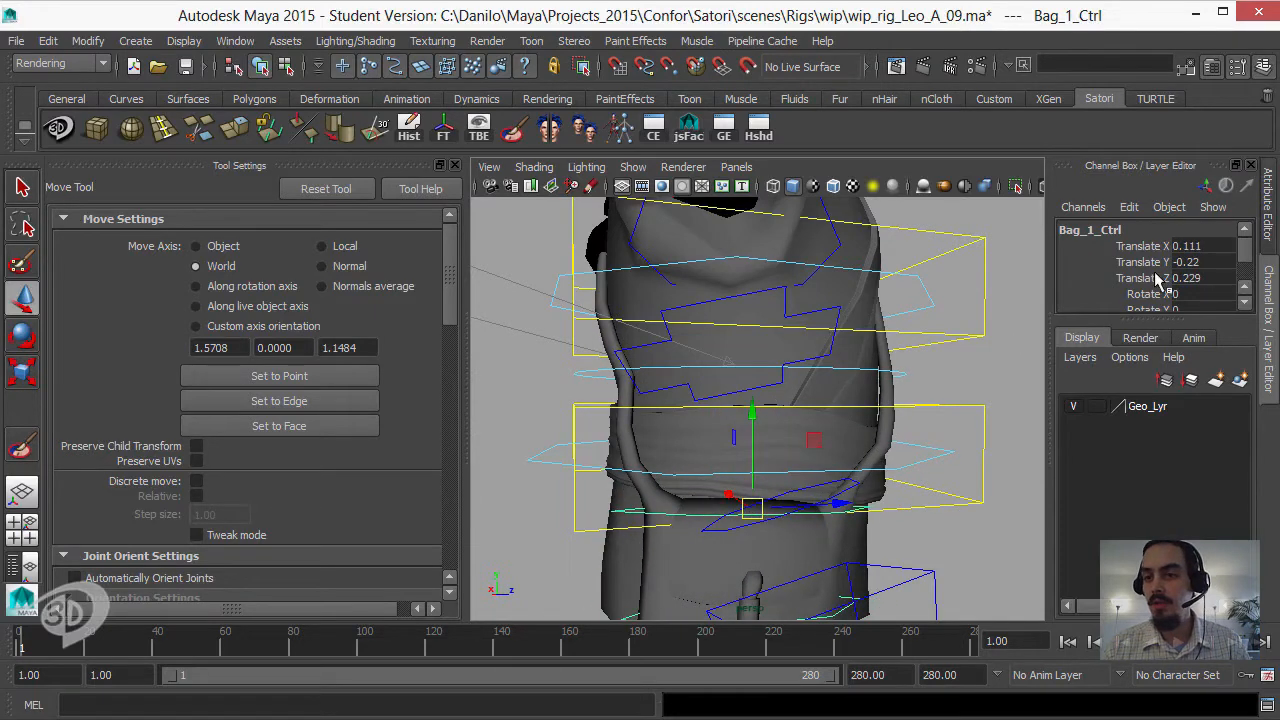
{"action": "left_click", "coordinate": [1193, 261]}
{"action": "type", "text": "0"}
{"action": "key", "text": "Return"}
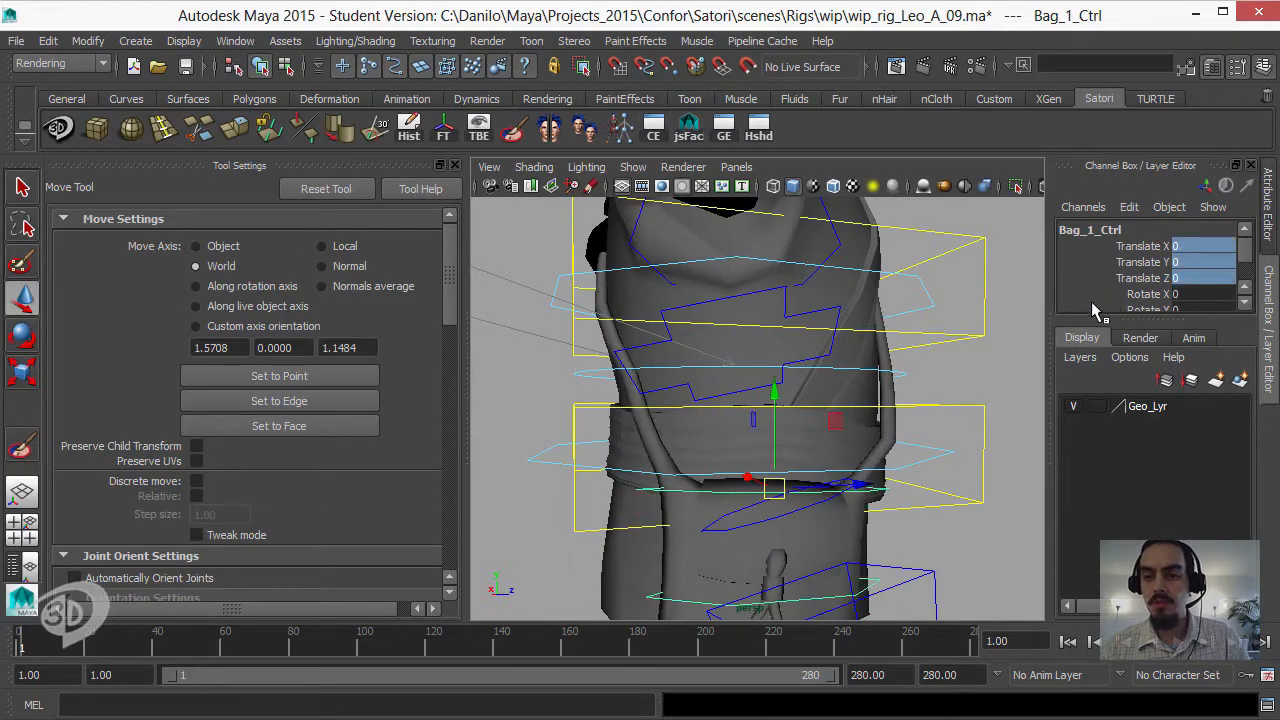
- Select the shirt, bag and belt meshes and assign them the existing ramp shader material
{"action": "left_click_drag", "start_coordinate": [826, 418], "coordinate": [492, 393], "text": "alt"}
{"action": "left_click", "coordinate": [588, 422]}
{"action": "left_click_drag", "start_coordinate": [588, 422], "coordinate": [629, 420], "text": "alt"}
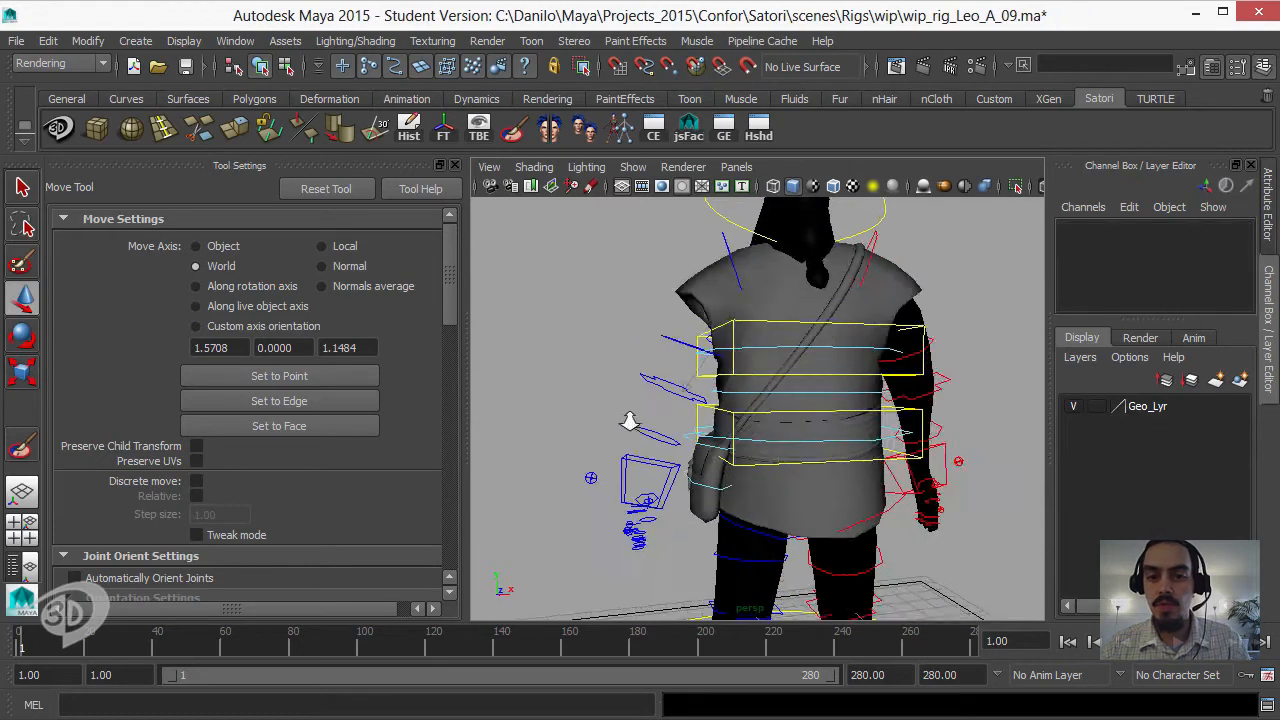
{"action": "right_click_drag", "start_coordinate": [629, 420], "coordinate": [750, 345], "text": "alt"}
{"action": "left_click", "coordinate": [754, 264]}
{"action": "left_click", "coordinate": [799, 336], "text": "shift"}
{"action": "left_click", "coordinate": [790, 358]}
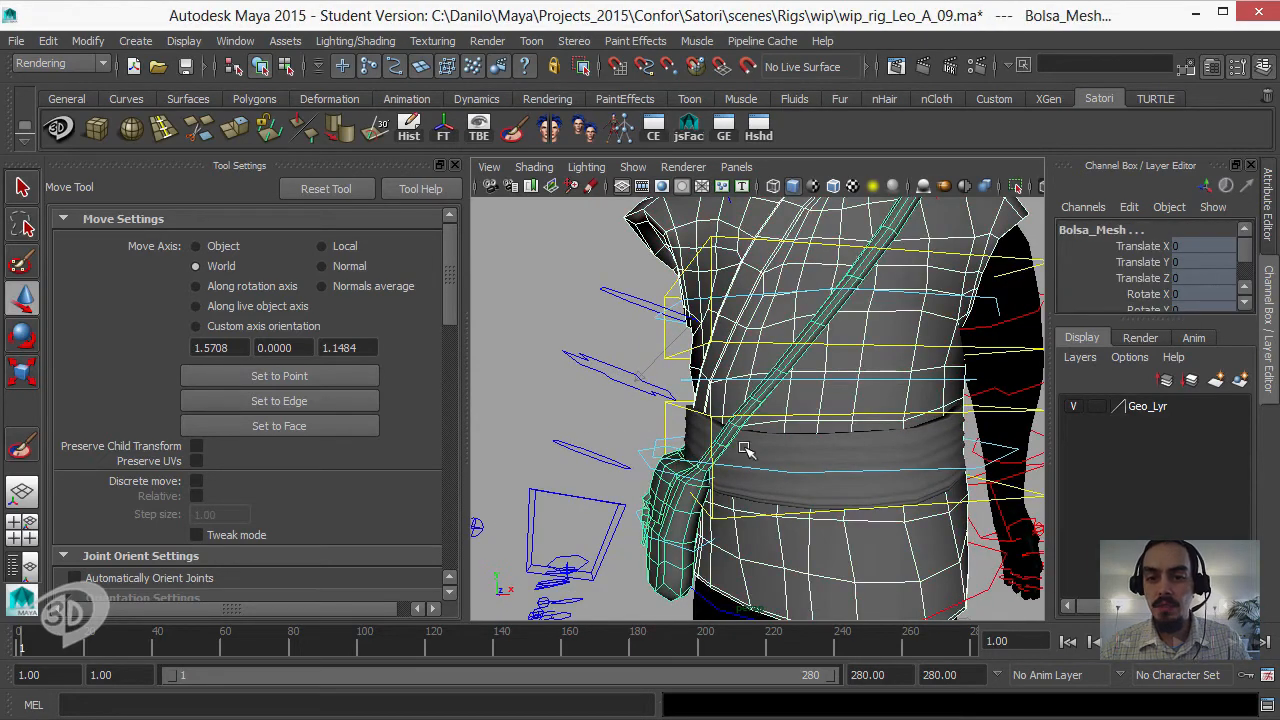
{"action": "left_click", "coordinate": [748, 450]}
{"action": "right_click", "coordinate": [783, 311]}
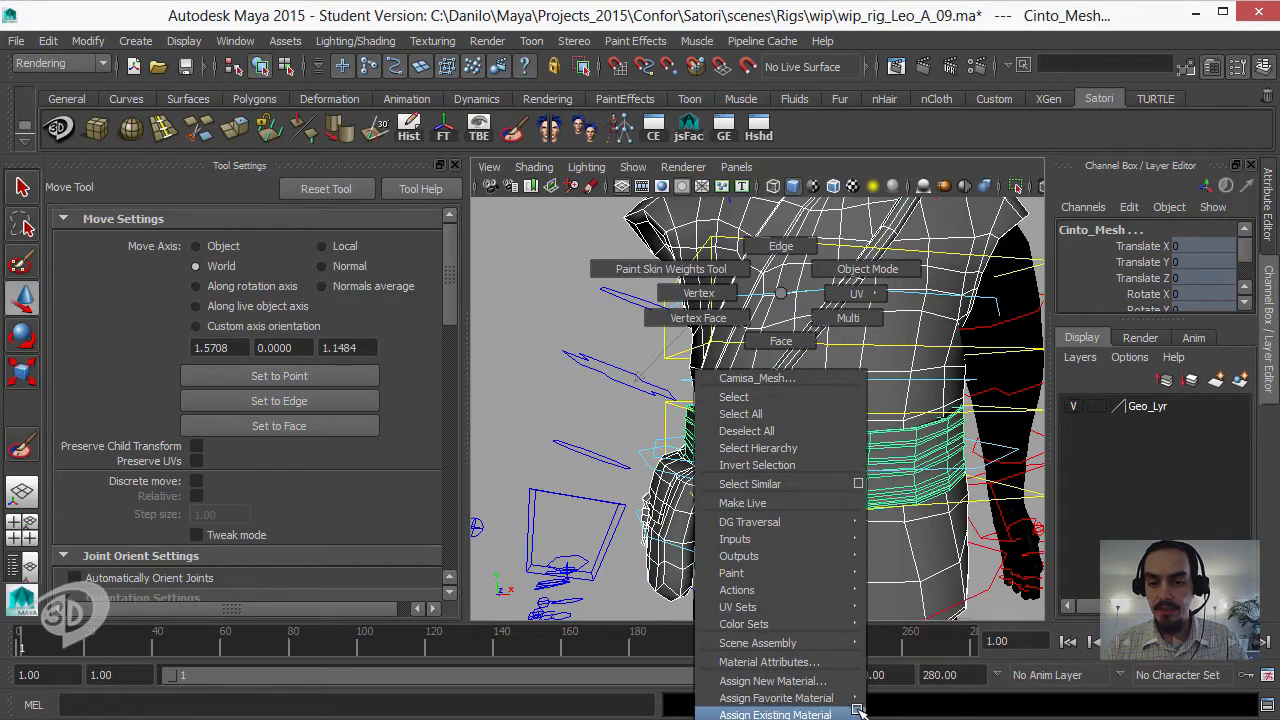
{"action": "mouse_move", "coordinate": [860, 710]}
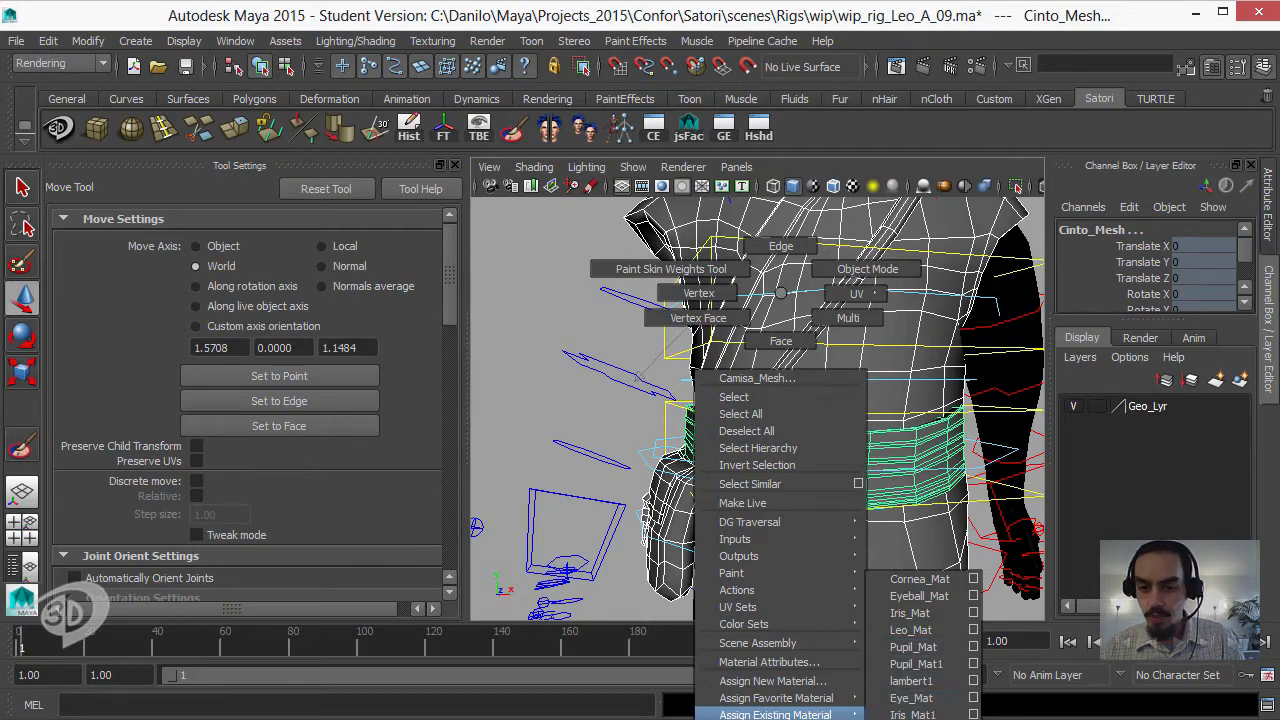
{"action": "left_click", "coordinate": [915, 718]}
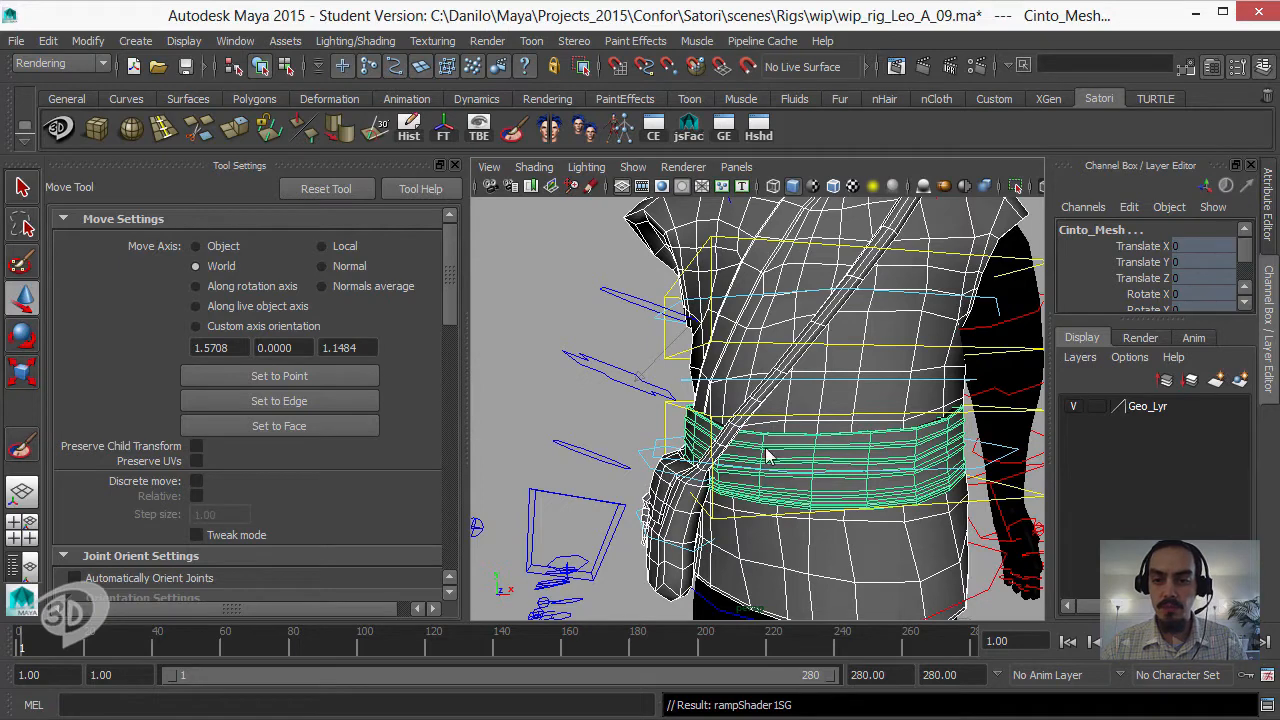
- Deselect the meshes and set the Geo_Lyr display layer to Reference
{"action": "left_click", "coordinate": [548, 376]}
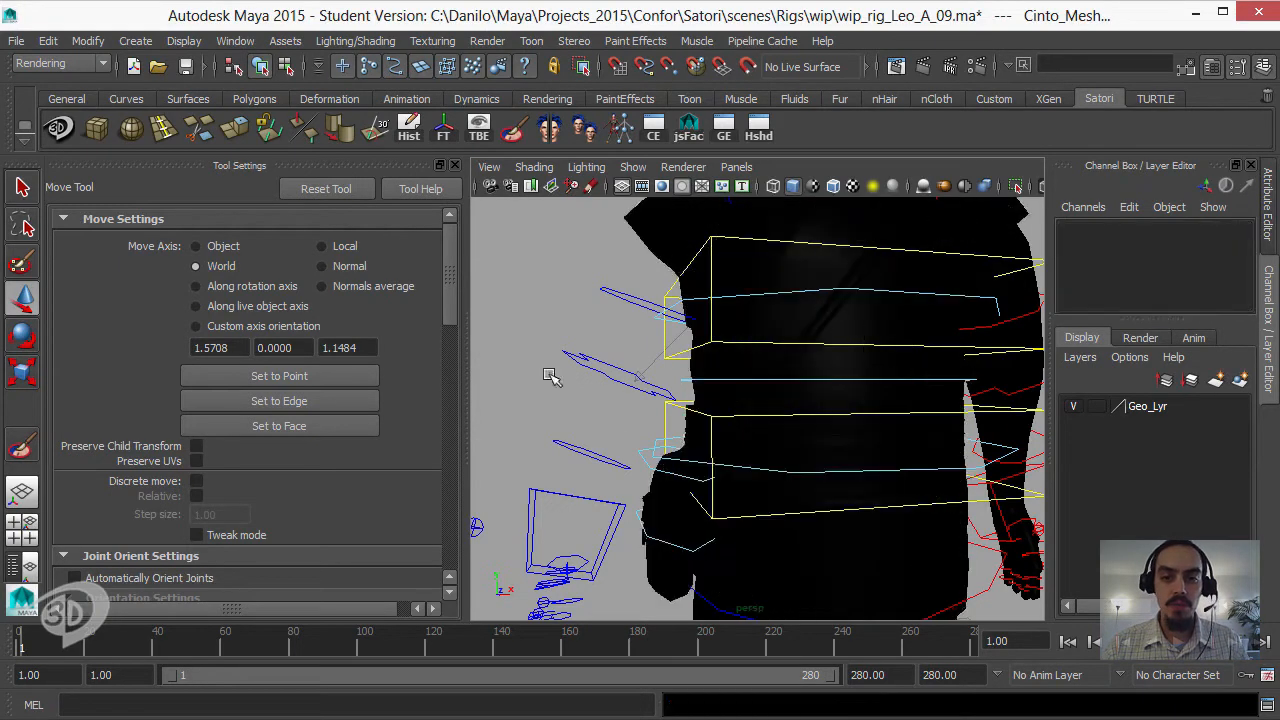
{"action": "middle_click_drag", "start_coordinate": [548, 376], "coordinate": [486, 349], "text": "alt"}
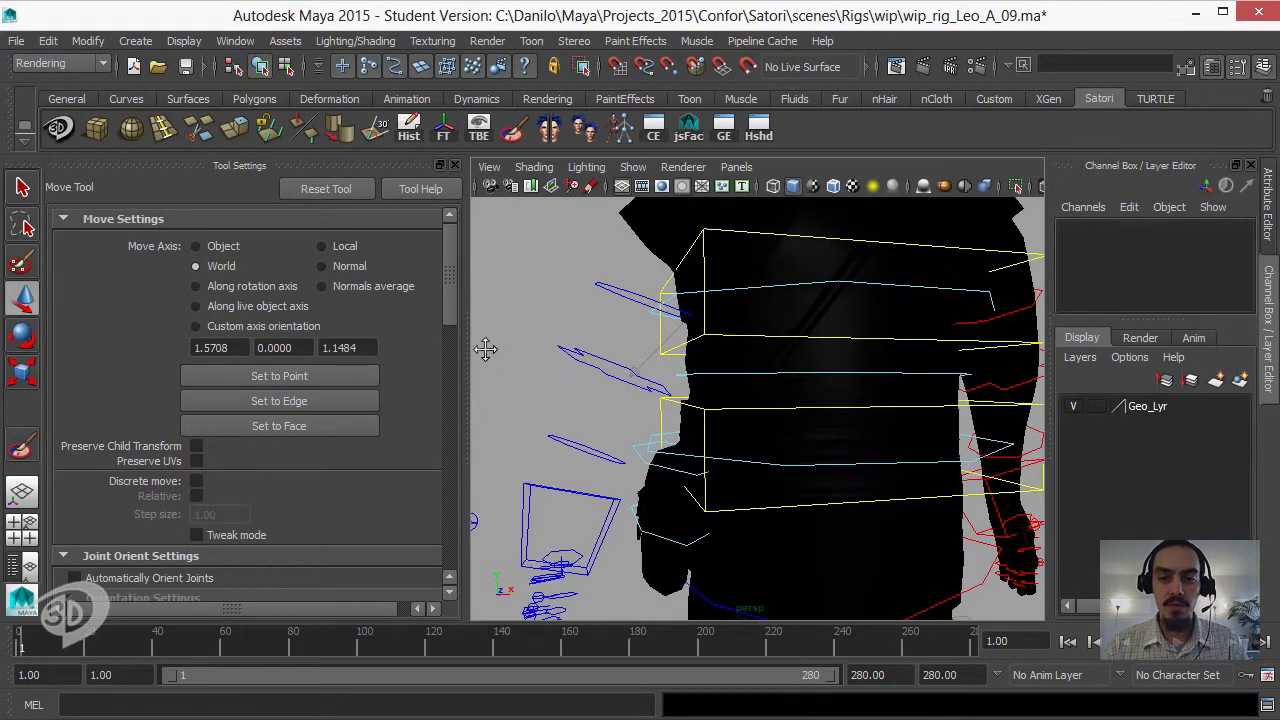
{"action": "right_click_drag", "start_coordinate": [486, 349], "coordinate": [426, 337], "text": "alt"}
{"action": "right_click_drag", "start_coordinate": [634, 340], "coordinate": [529, 326], "text": "alt"}
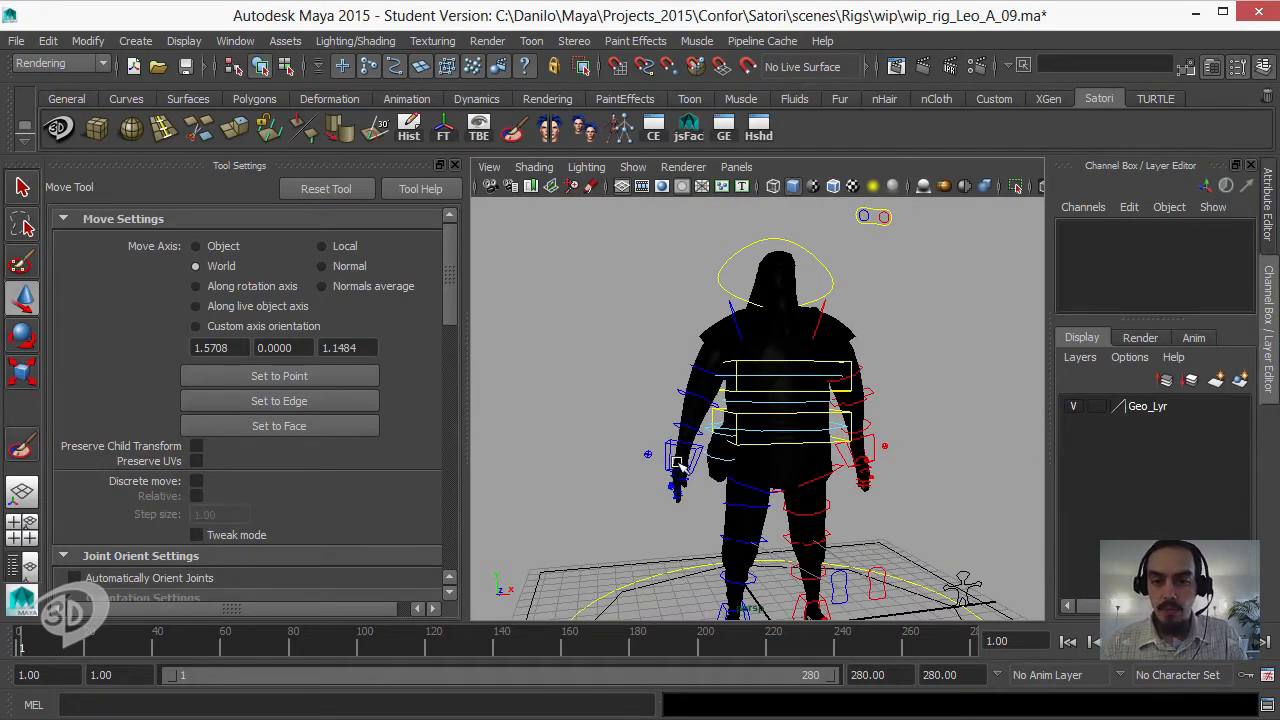
{"action": "left_click", "coordinate": [1096, 406]}
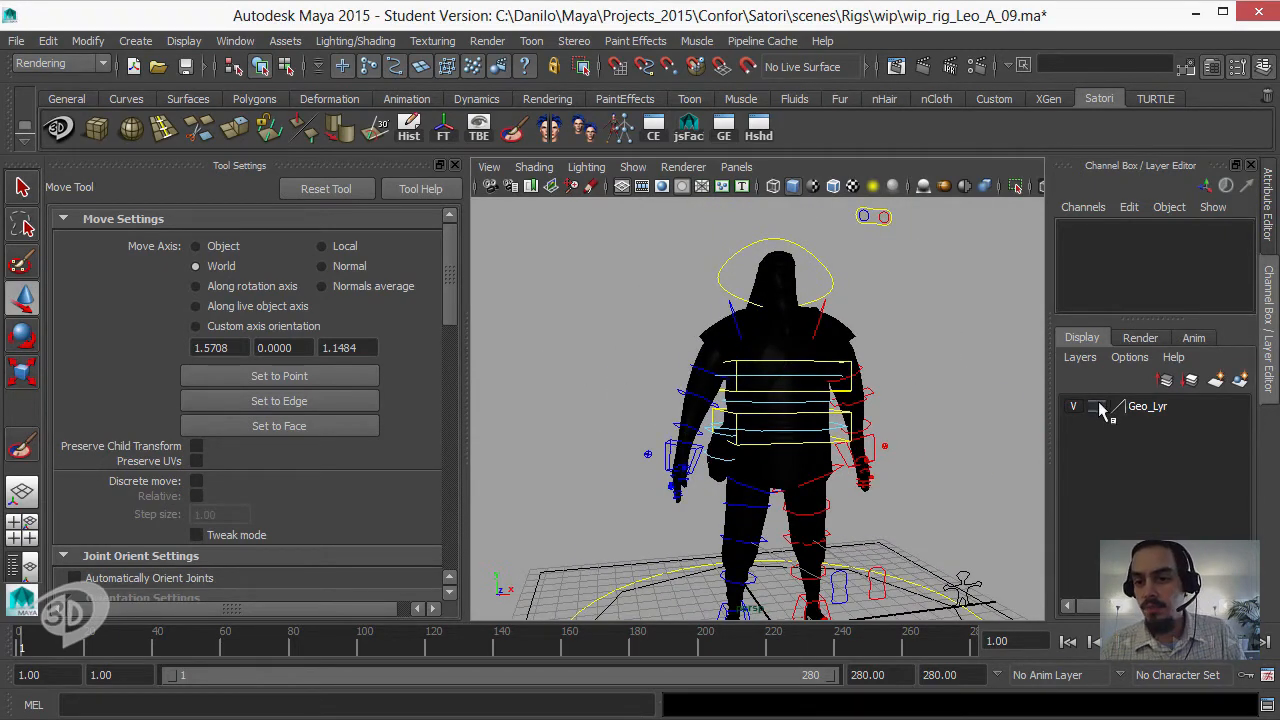
{"action": "left_click", "coordinate": [1096, 406]}
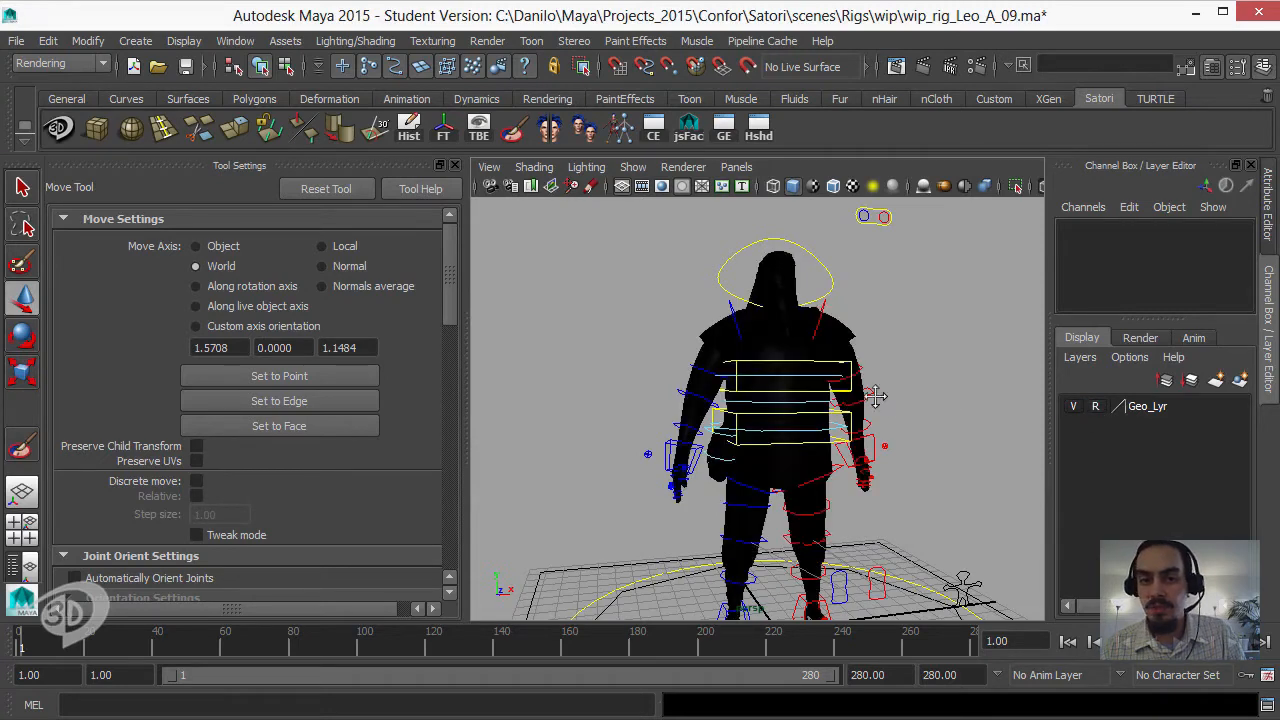
- Hide the bag by setting the Bolsa accessory attribute of Option_Ctrl to 0
{"action": "mouse_move", "coordinate": [876, 397]}
{"action": "left_mouse_down", "text": "alt"}
{"action": "mouse_move", "coordinate": [843, 366]}
{"action": "mouse_move", "coordinate": [875, 402]}
{"action": "left_mouse_up", "text": "alt"}
{"action": "left_click", "coordinate": [932, 545]}
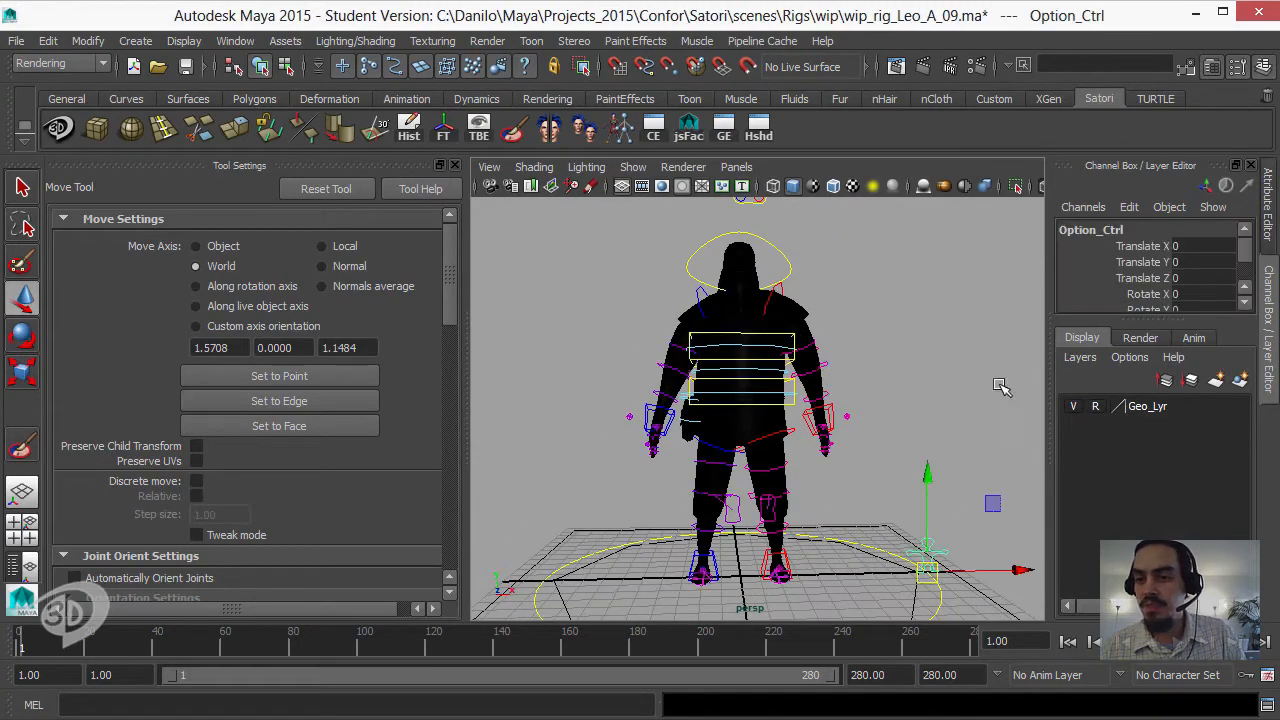
{"action": "scroll", "coordinate": [1246, 306], "scroll_direction": "down", "scroll_amount": 5}
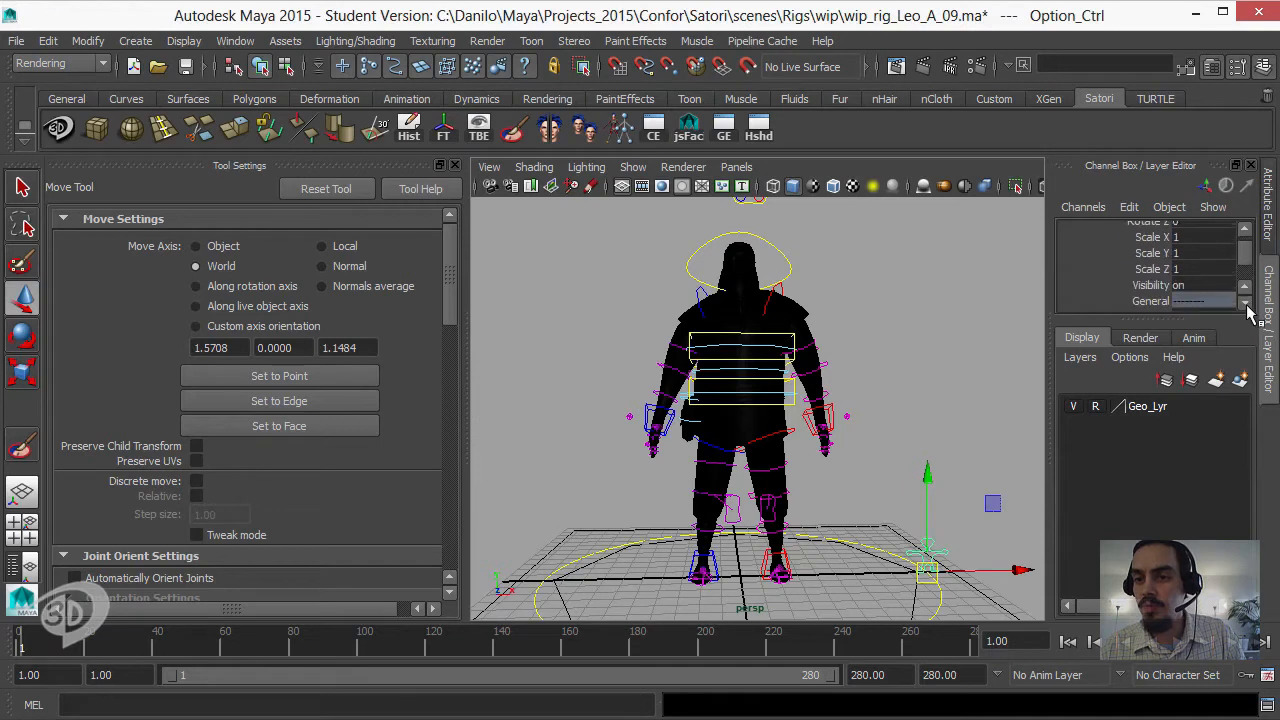
{"action": "scroll", "coordinate": [1246, 306], "scroll_direction": "down", "scroll_amount": 6}
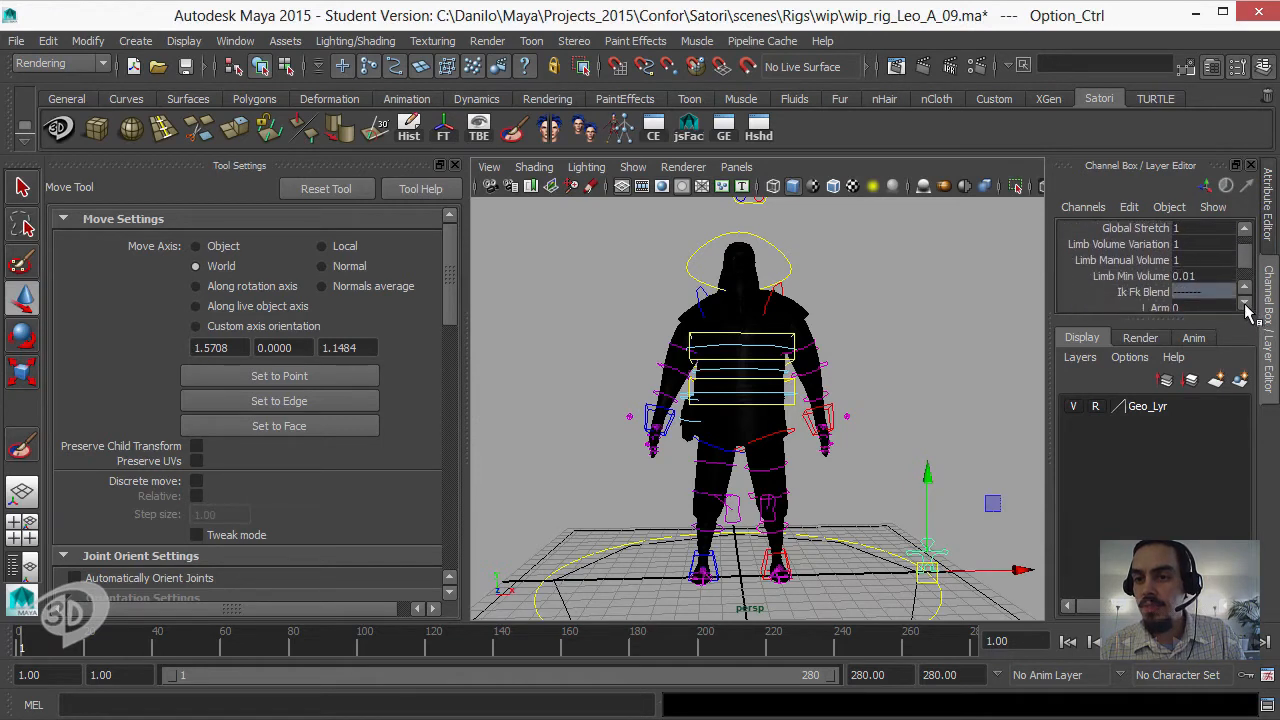
{"action": "scroll", "coordinate": [1246, 308], "scroll_direction": "down", "scroll_amount": 8}
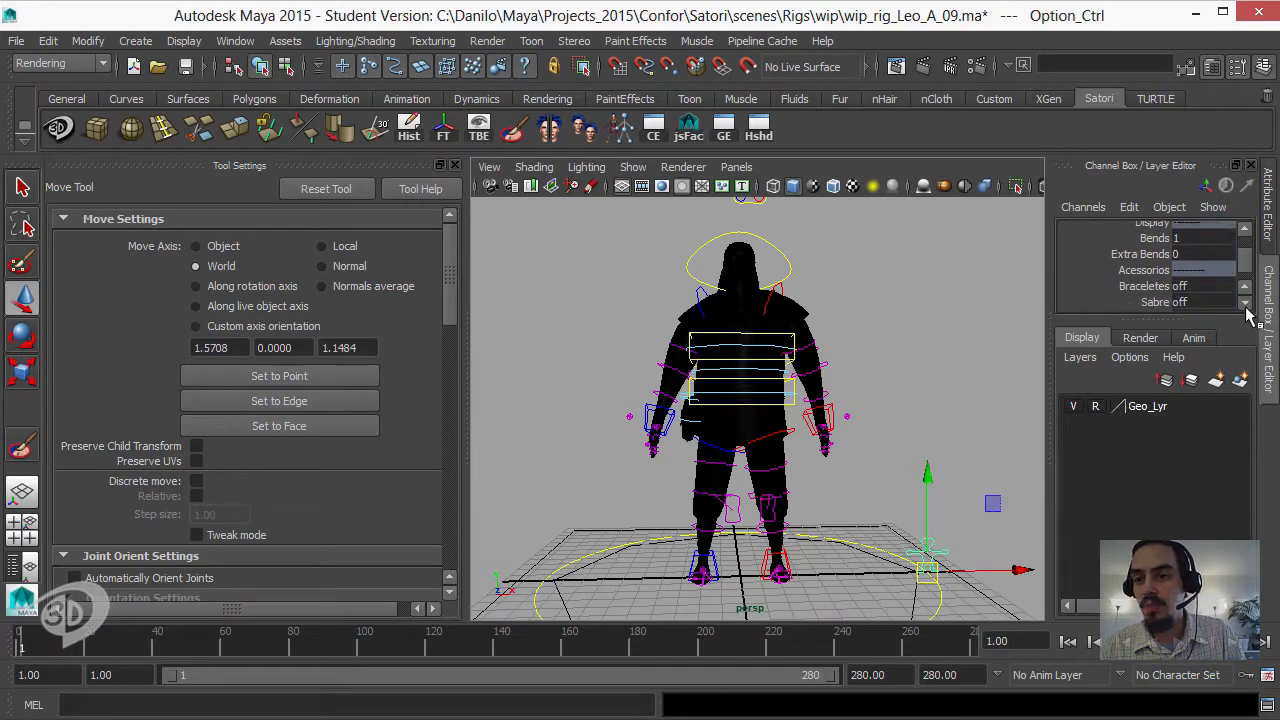
{"action": "left_click", "coordinate": [1188, 278]}
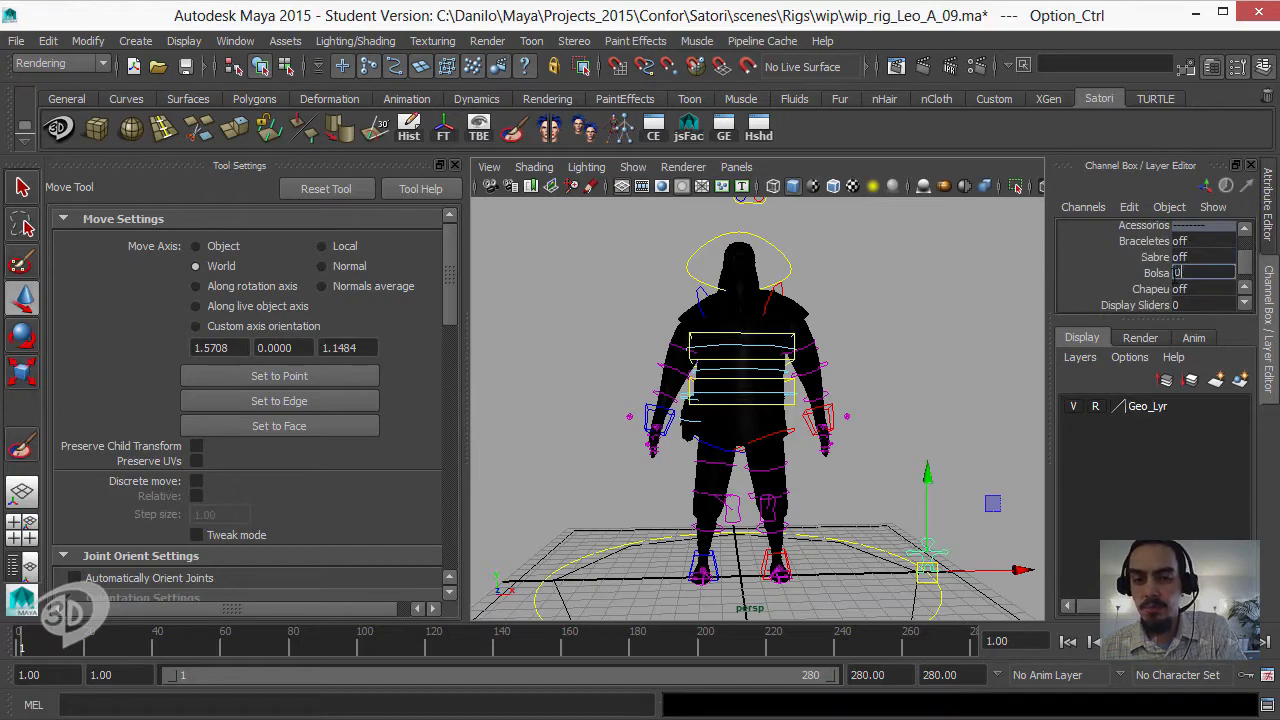
{"action": "type", "text": "0"}
{"action": "key", "text": "Return"}
{"action": "left_click", "coordinate": [907, 308]}
{"action": "left_click_drag", "start_coordinate": [838, 372], "coordinate": [878, 352], "text": "alt"}
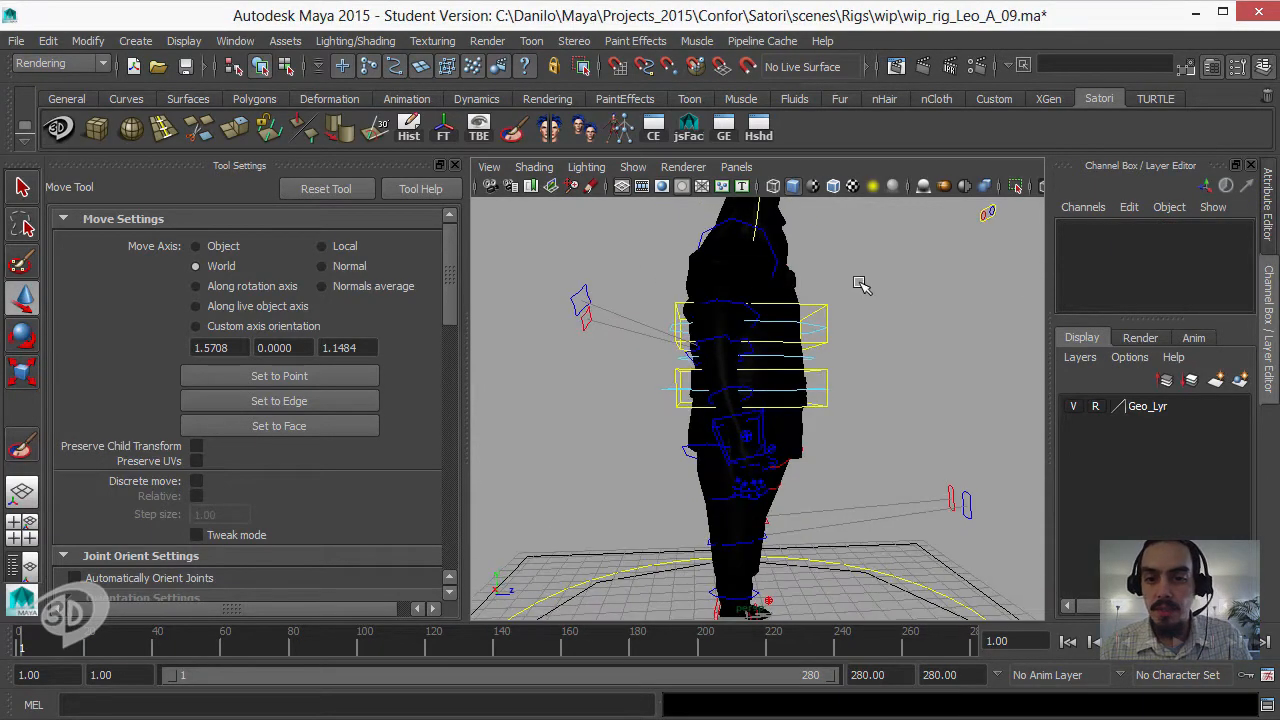
- Select all the character's rig controls together and set their translate and rotate channels to 0
{"action": "left_click_drag", "start_coordinate": [862, 287], "coordinate": [811, 400]}
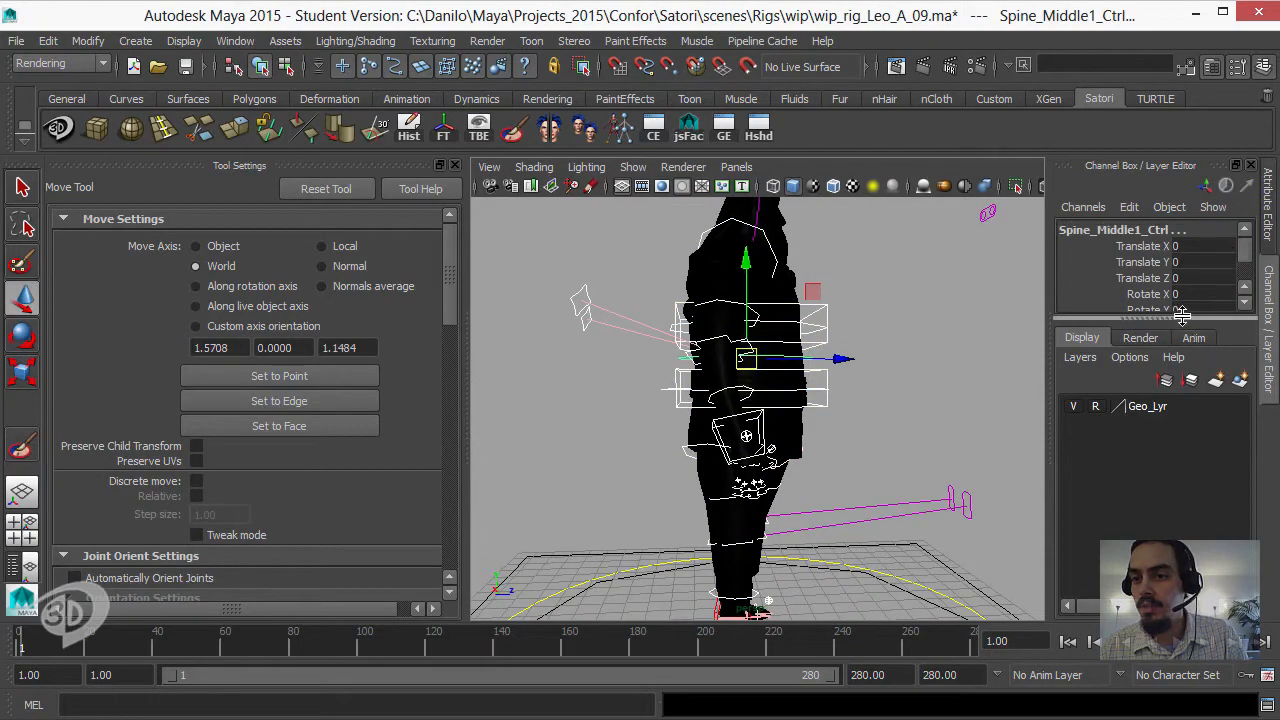
{"action": "left_click_drag", "start_coordinate": [1184, 318], "coordinate": [1201, 245]}
{"action": "type", "text": "0"}
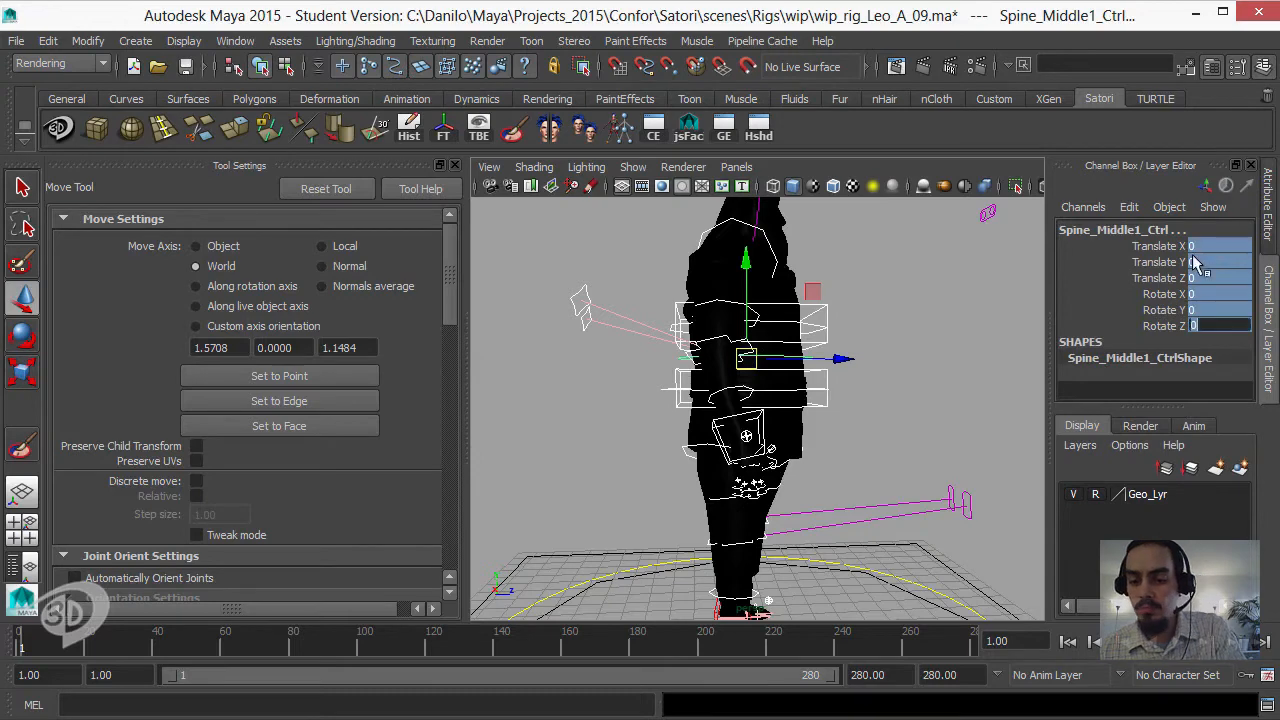
{"action": "key", "text": "Return"}
{"action": "left_click_drag", "start_coordinate": [922, 325], "coordinate": [640, 322], "text": "alt"}
{"action": "left_click", "coordinate": [869, 308]}
{"action": "left_click_drag", "start_coordinate": [866, 314], "coordinate": [800, 350], "text": "alt"}
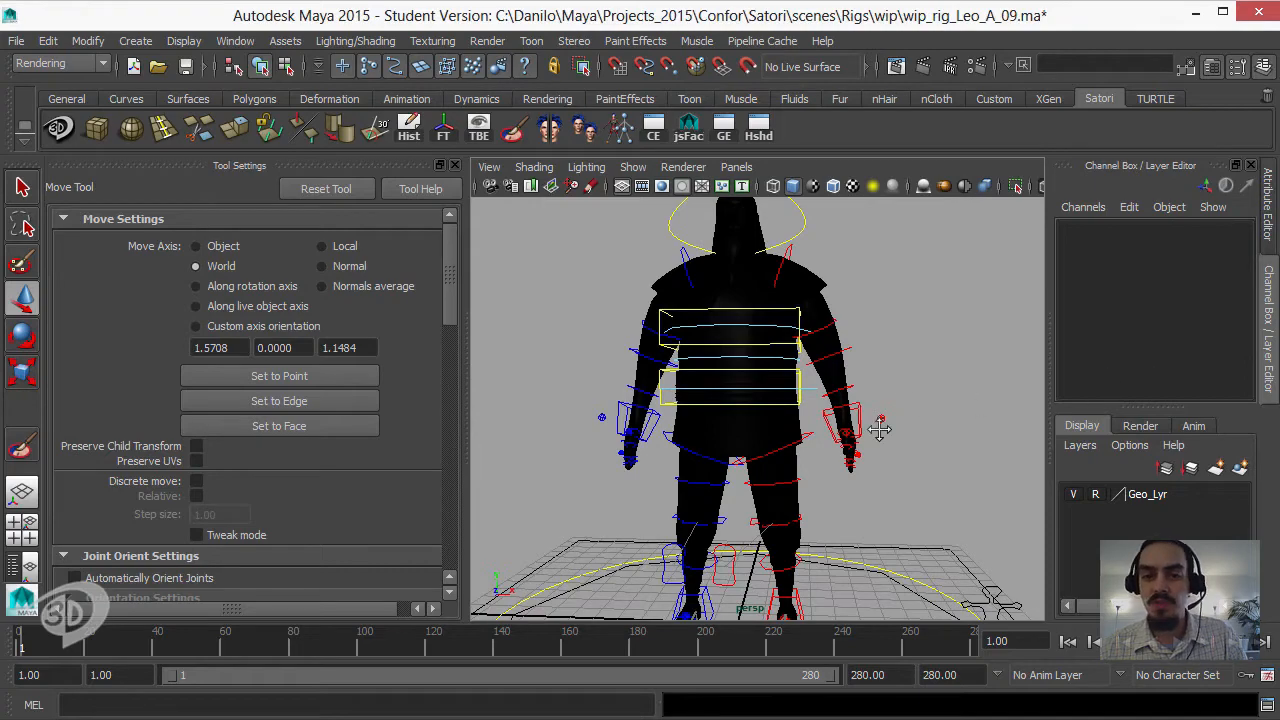
- Display the whole character rig as wireframe in the perspective view
{"action": "scroll", "coordinate": [840, 405], "scroll_direction": "down", "scroll_amount": 5}
{"action": "scroll", "coordinate": [830, 396], "scroll_direction": "down", "scroll_amount": 2}
{"action": "key", "text": "4"}
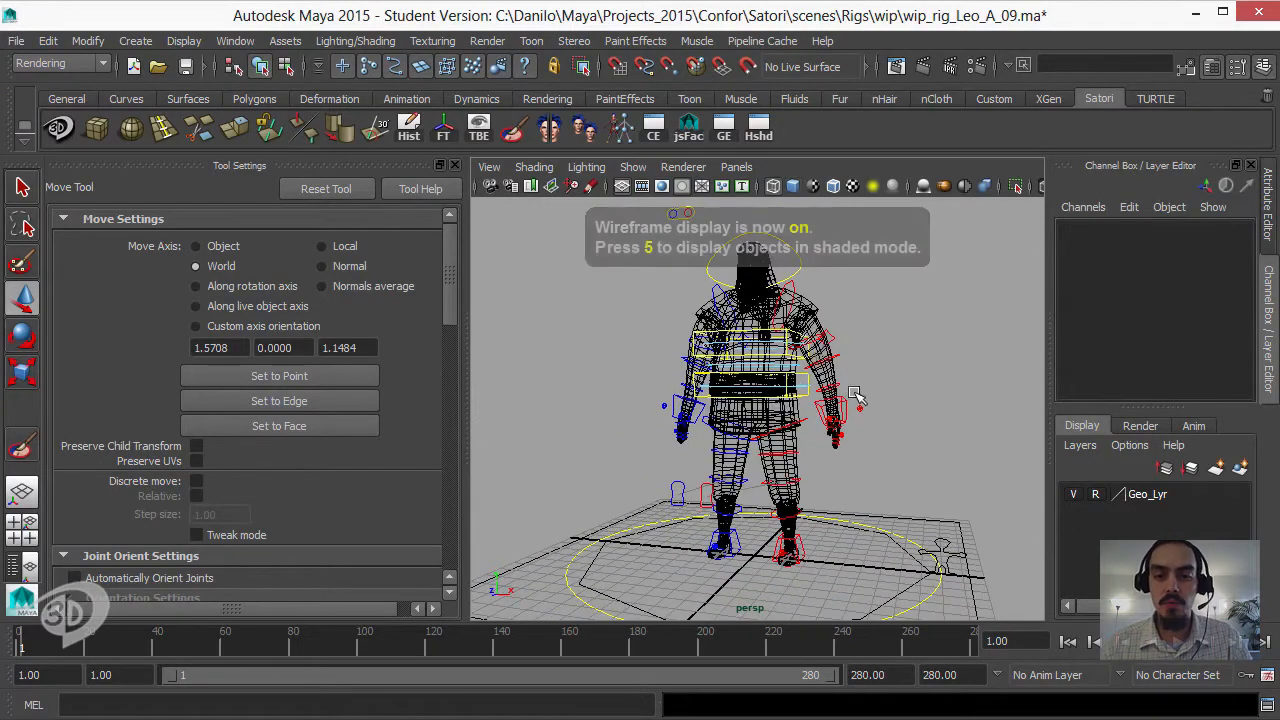
{"action": "scroll", "coordinate": [858, 428], "scroll_direction": "down", "scroll_amount": 2}
{"action": "scroll", "coordinate": [858, 428], "scroll_direction": "up", "scroll_amount": 1}
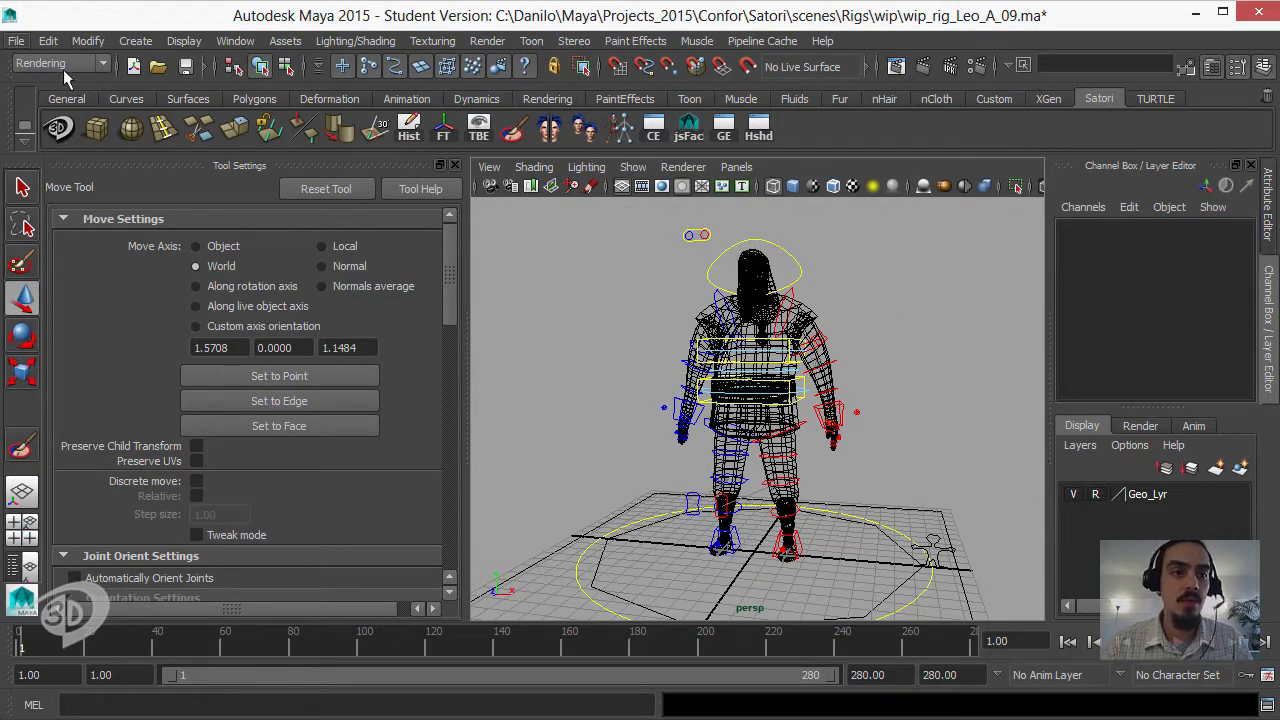
- Save the rig scene in the wip folder as the new version wip_rig_Leo_A_10.ma, accepting the student version notice
{"action": "left_click", "coordinate": [16, 40]}
{"action": "left_click", "coordinate": [97, 129]}
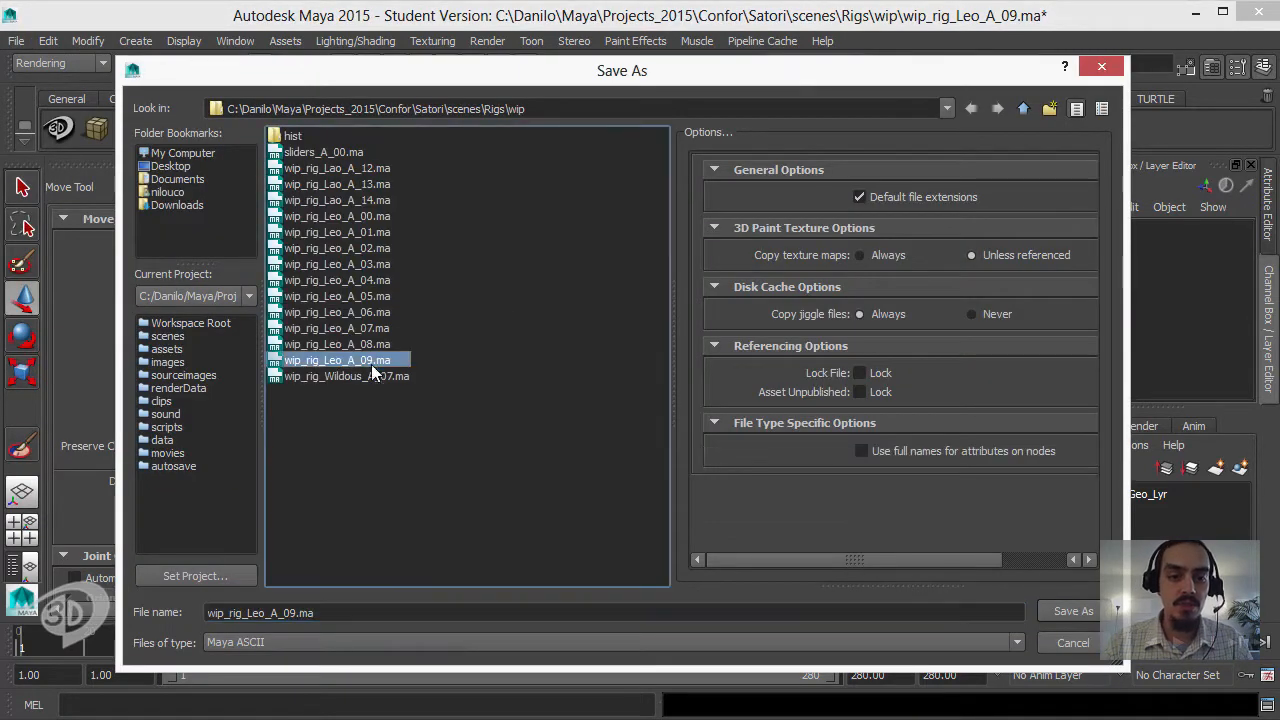
{"action": "left_click", "coordinate": [286, 613]}
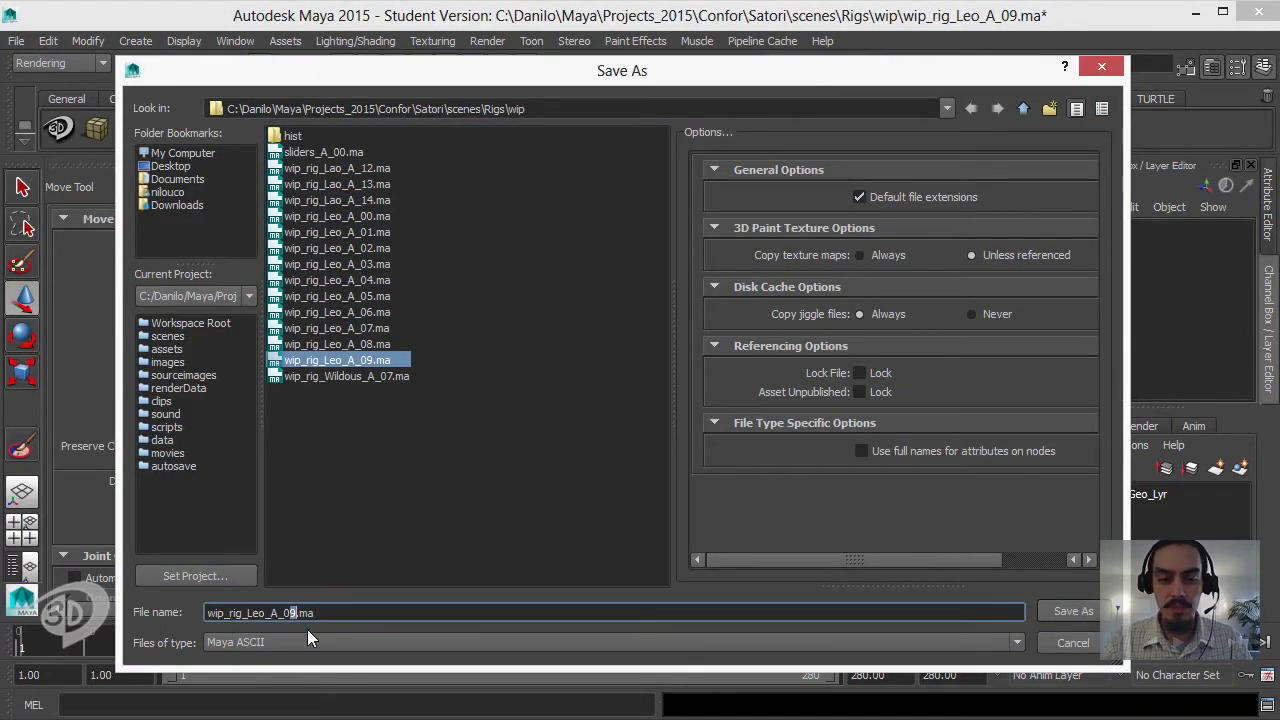
{"action": "key", "text": "BackSpace"}
{"action": "key", "text": "Delete"}
{"action": "type", "text": "10"}
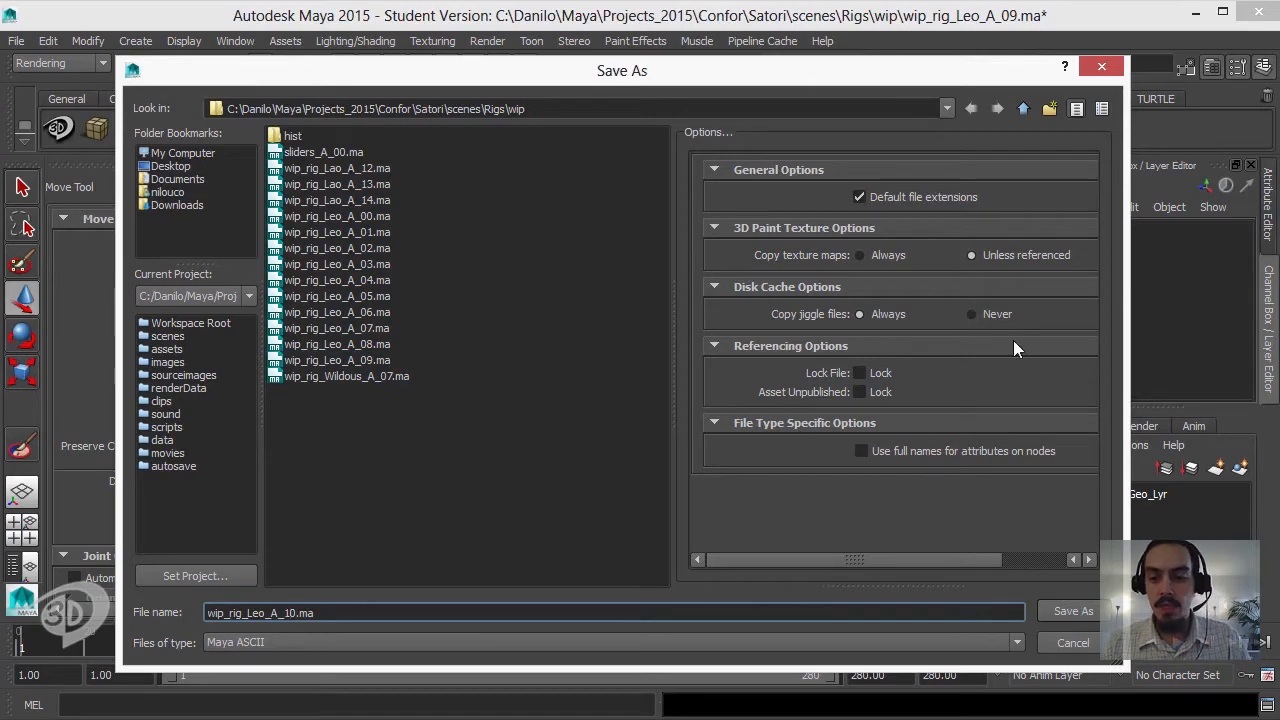
{"action": "left_click", "coordinate": [1070, 613]}
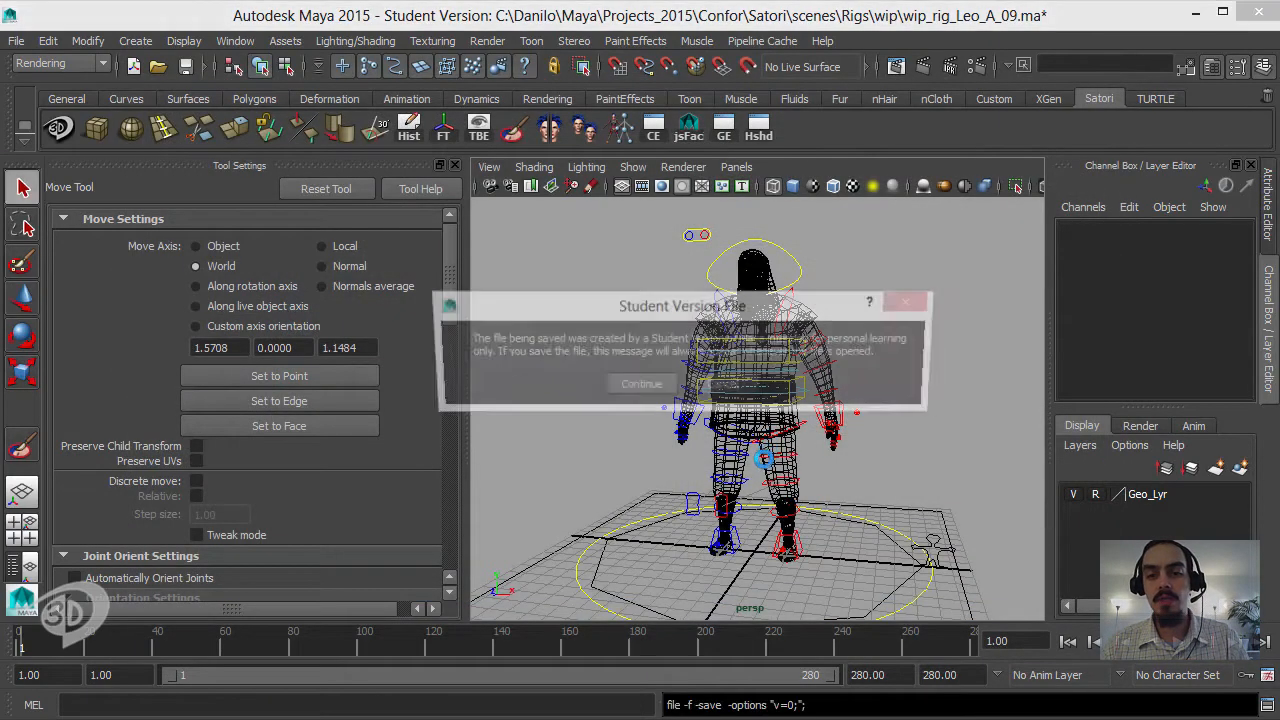
{"action": "left_click", "coordinate": [643, 390]}
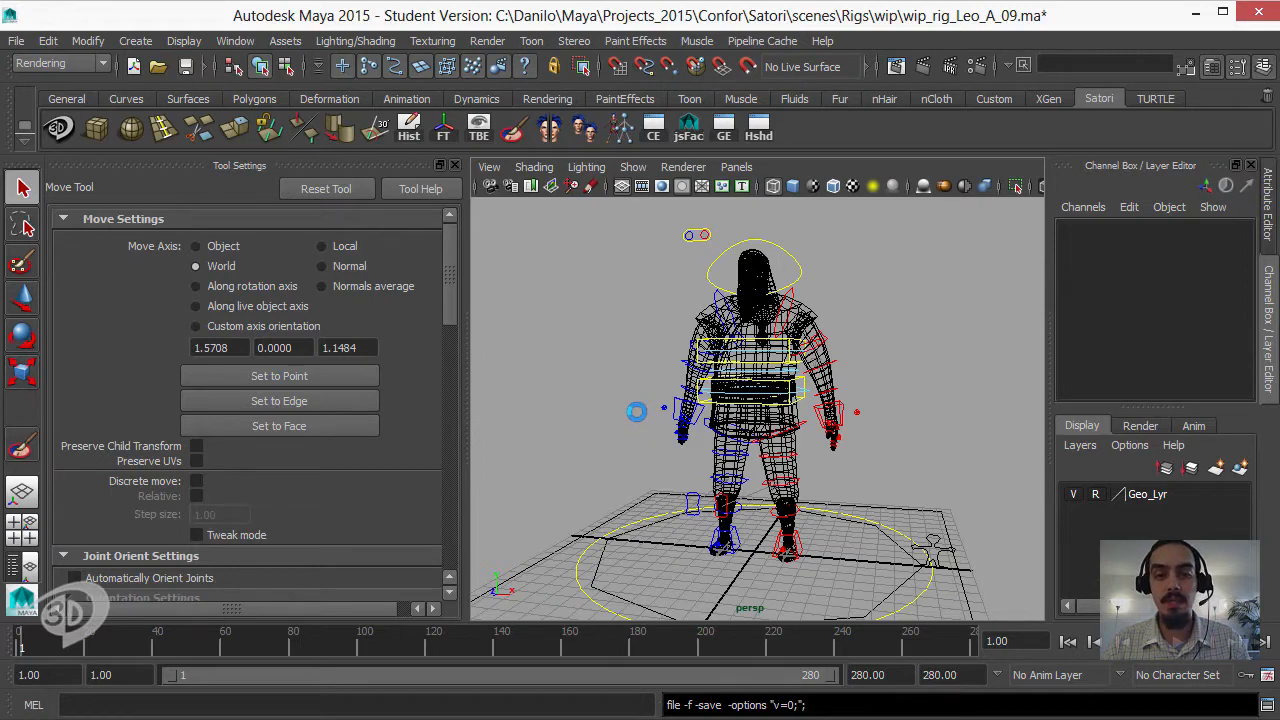
- Save a copy of the rig into the Rigs/Characters folder, replacing the existing rig_Leo_v01.ma
{"action": "left_click", "coordinate": [16, 41]}
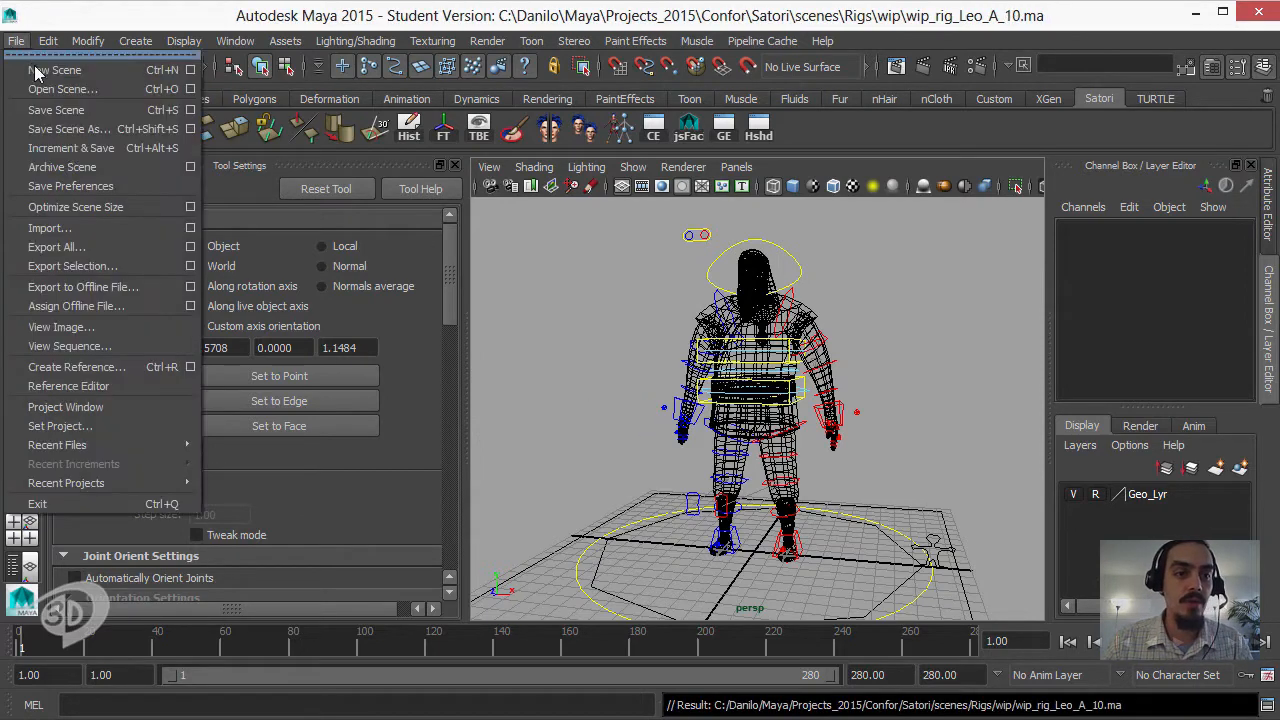
{"action": "left_click", "coordinate": [107, 129]}
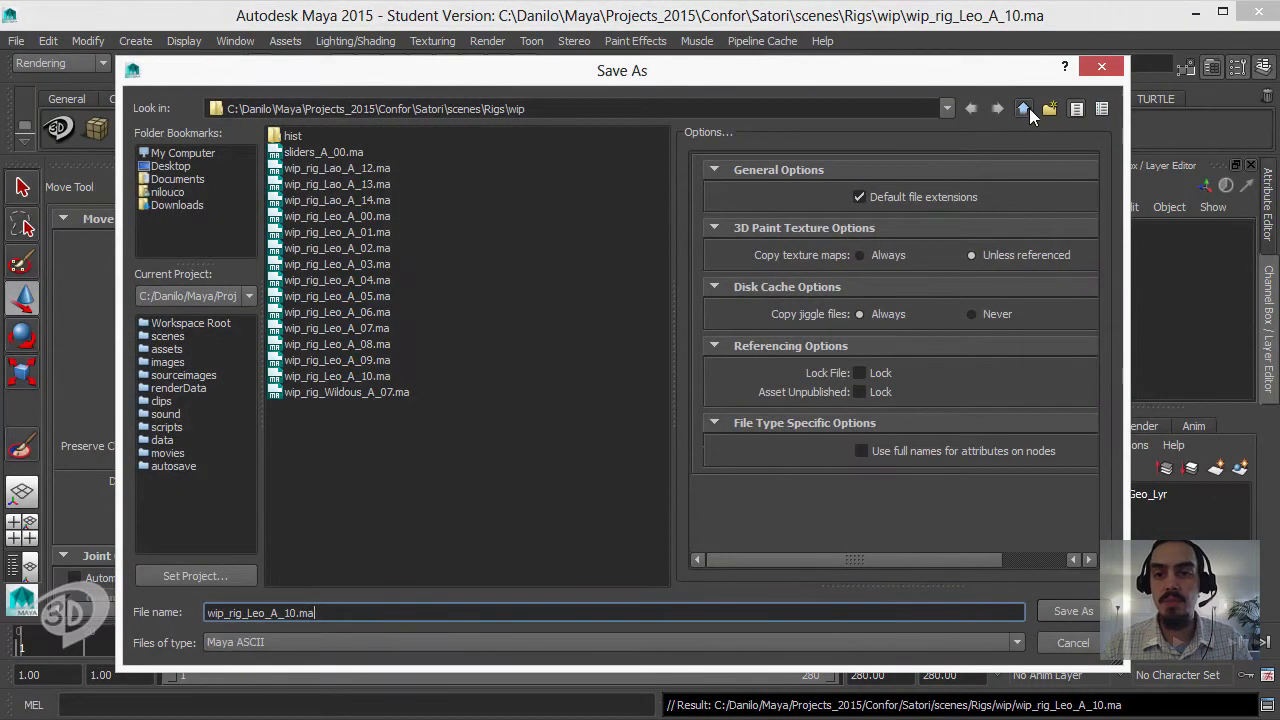
{"action": "double_click", "coordinate": [314, 153]}
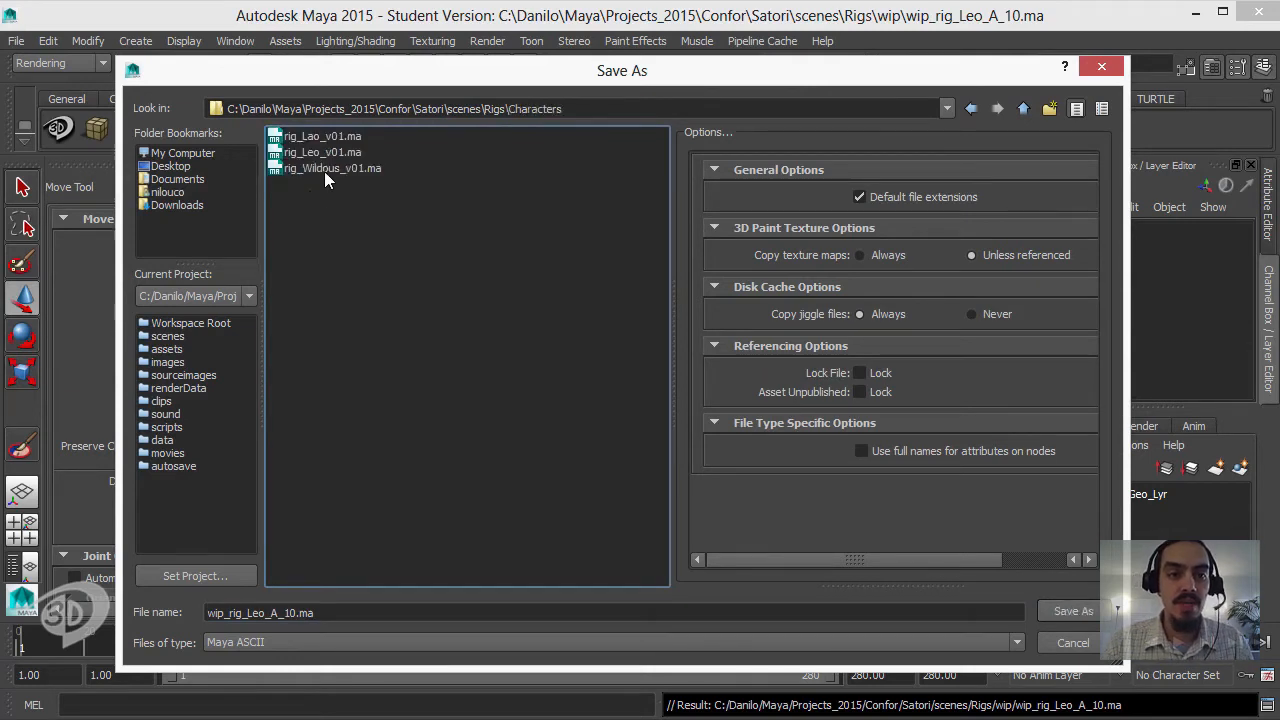
{"action": "left_click", "coordinate": [314, 153]}
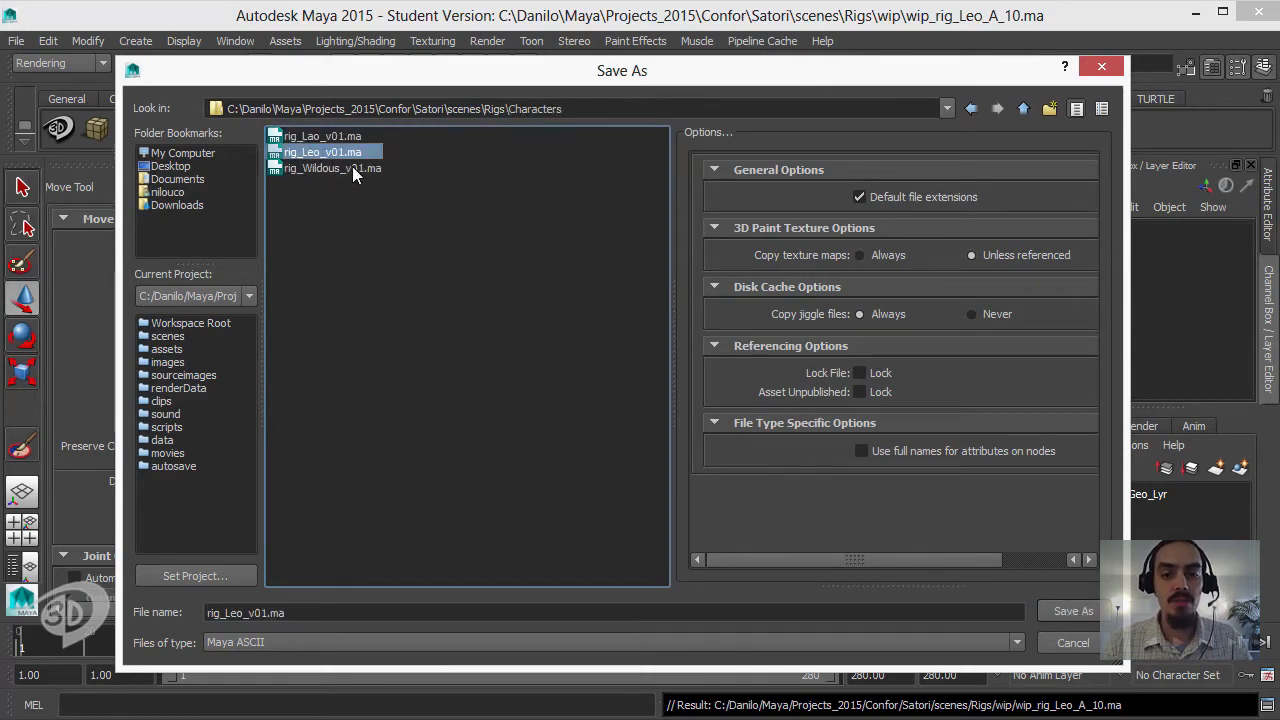
{"action": "left_click", "coordinate": [1072, 611]}
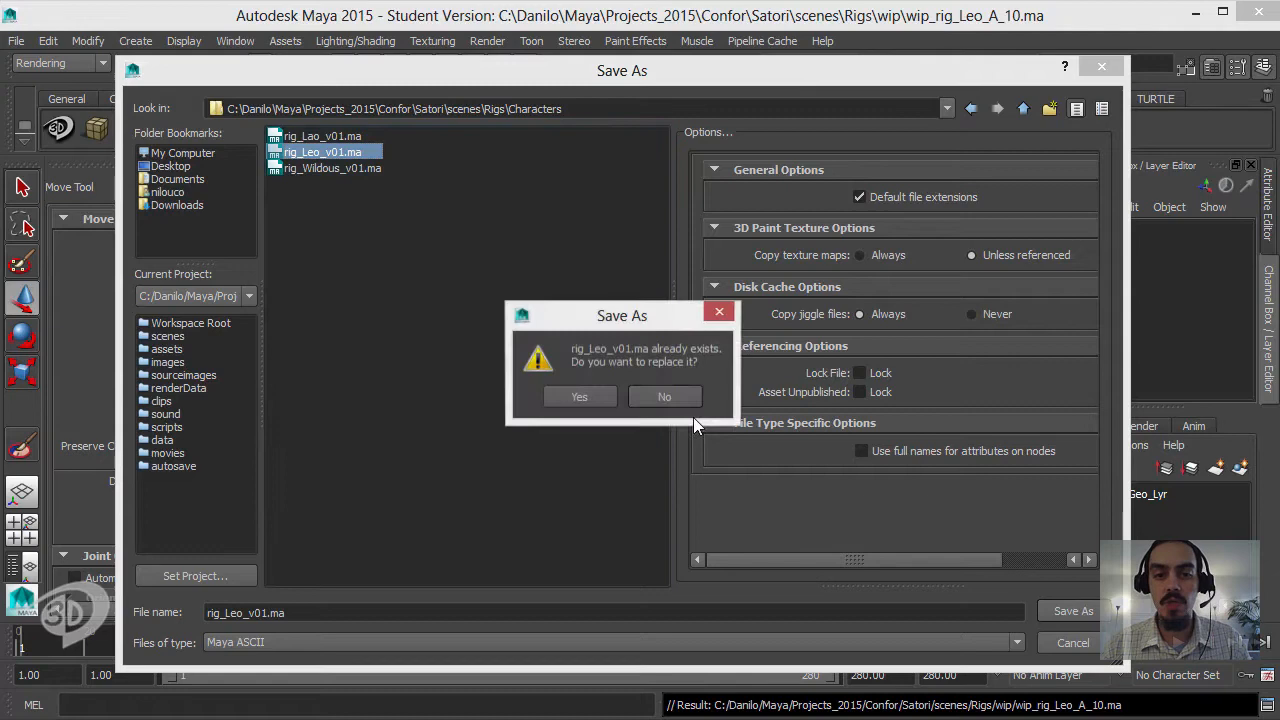
{"action": "left_click", "coordinate": [582, 397]}
{"action": "left_click", "coordinate": [630, 386]}
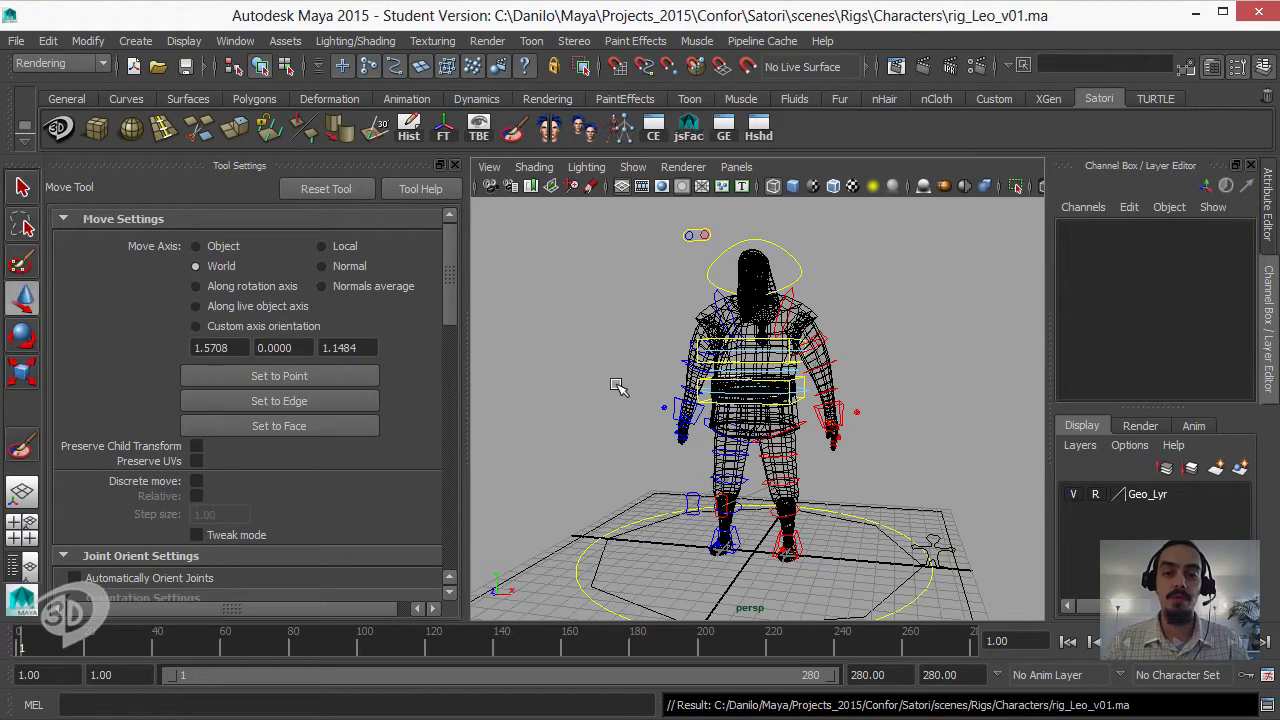
- Switch to the Maya window with the render_Leo_TesteBG_walkCycle_A_06 scene and reload its rig_Leo_v01.ma reference
{"action": "mouse_move", "coordinate": [476, 718]}
{"action": "left_click", "coordinate": [414, 660]}
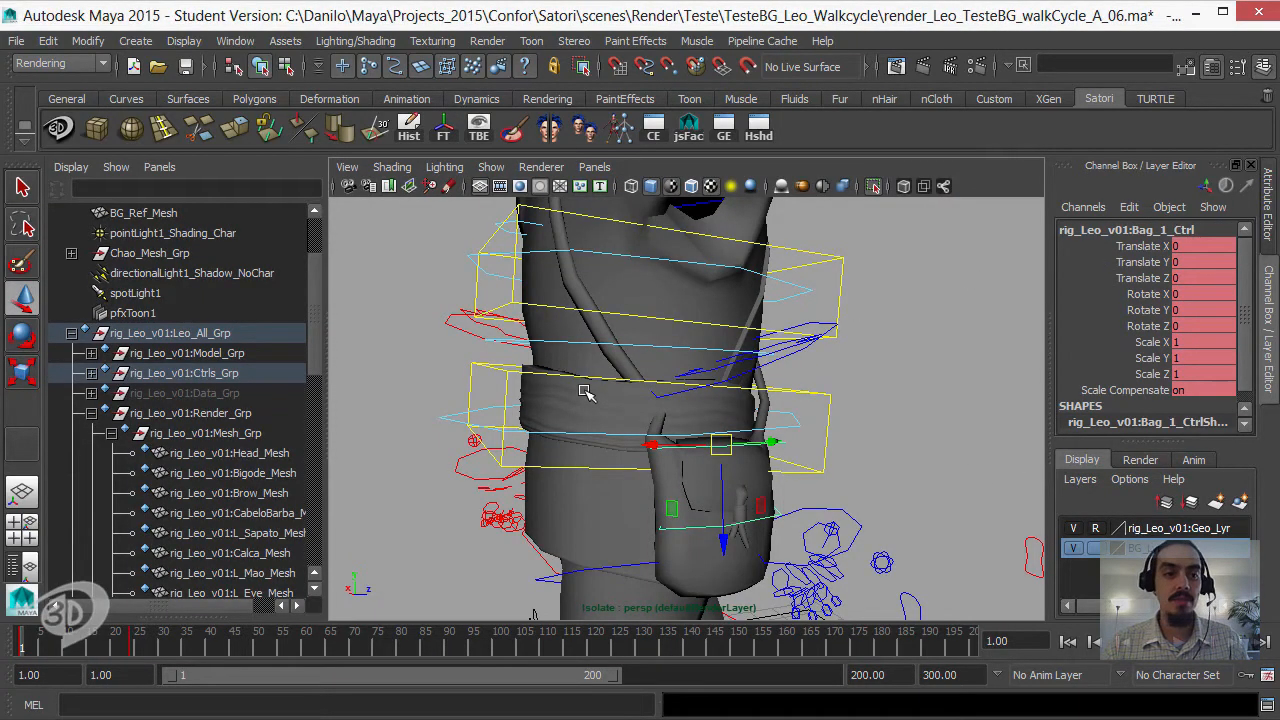
{"action": "left_click", "coordinate": [17, 42]}
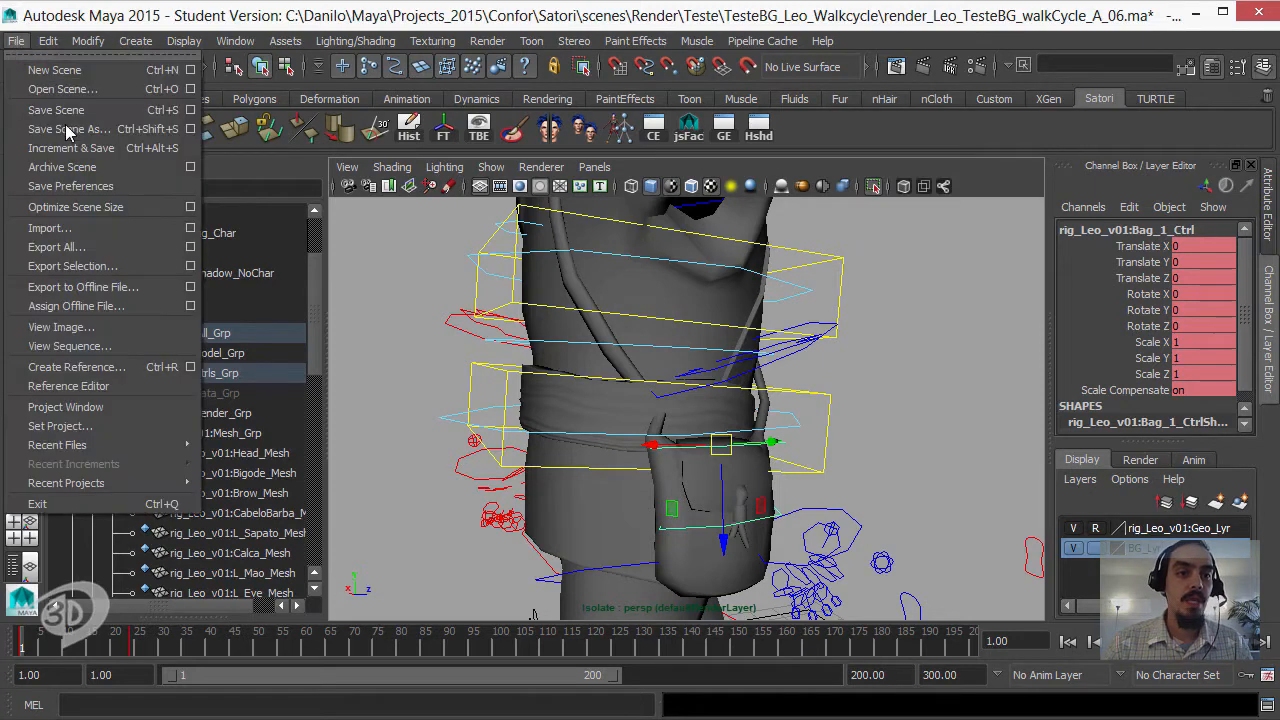
{"action": "left_click", "coordinate": [112, 388]}
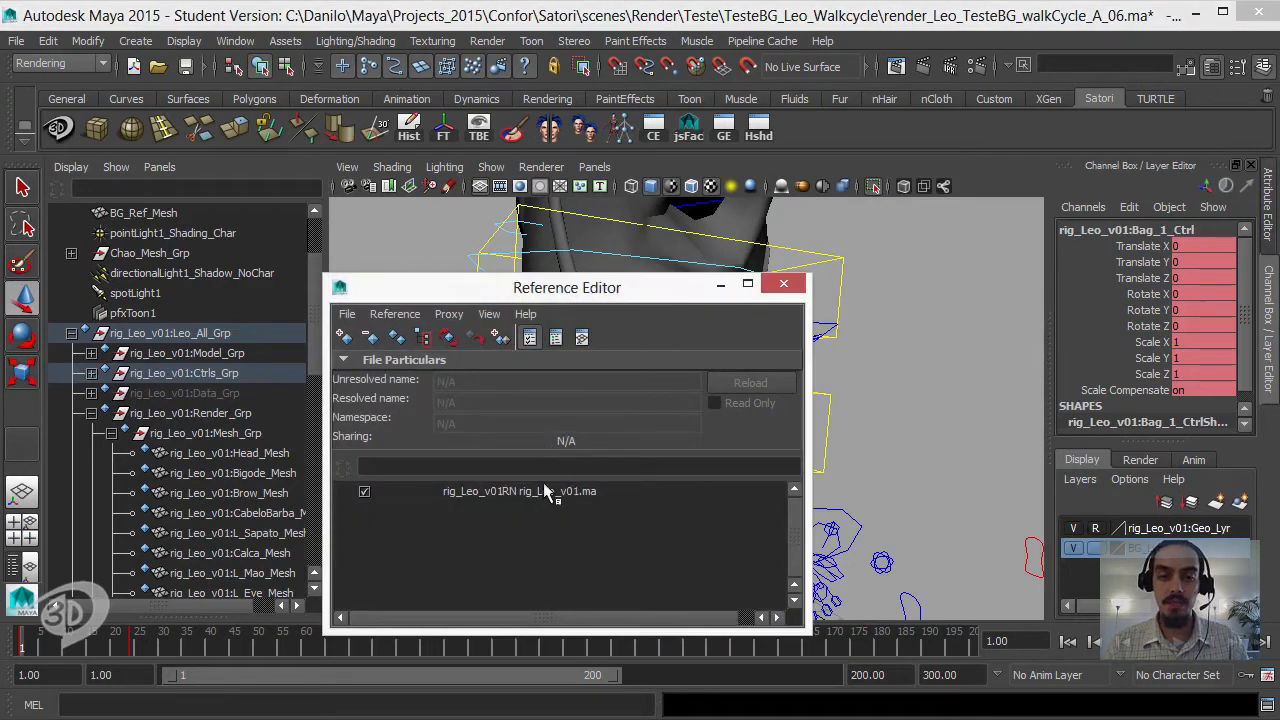
{"action": "left_click", "coordinate": [537, 491]}
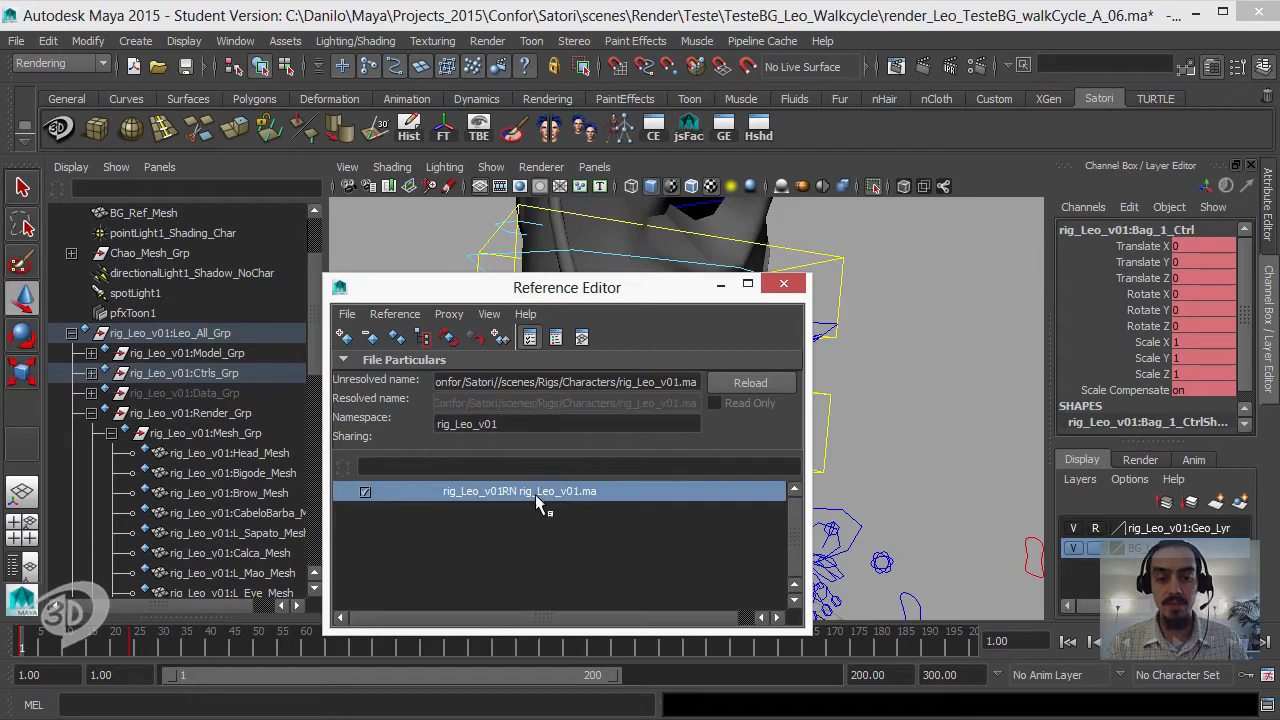
{"action": "right_click", "coordinate": [541, 490]}
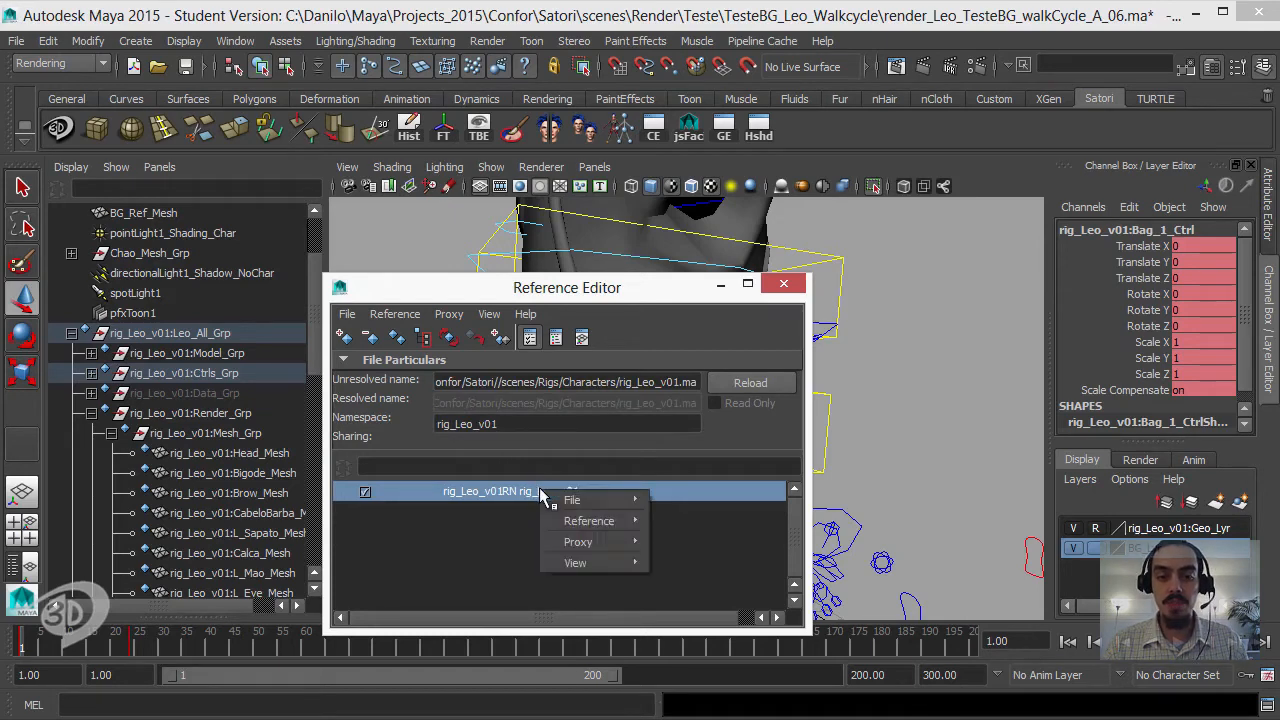
{"action": "mouse_move", "coordinate": [588, 506]}
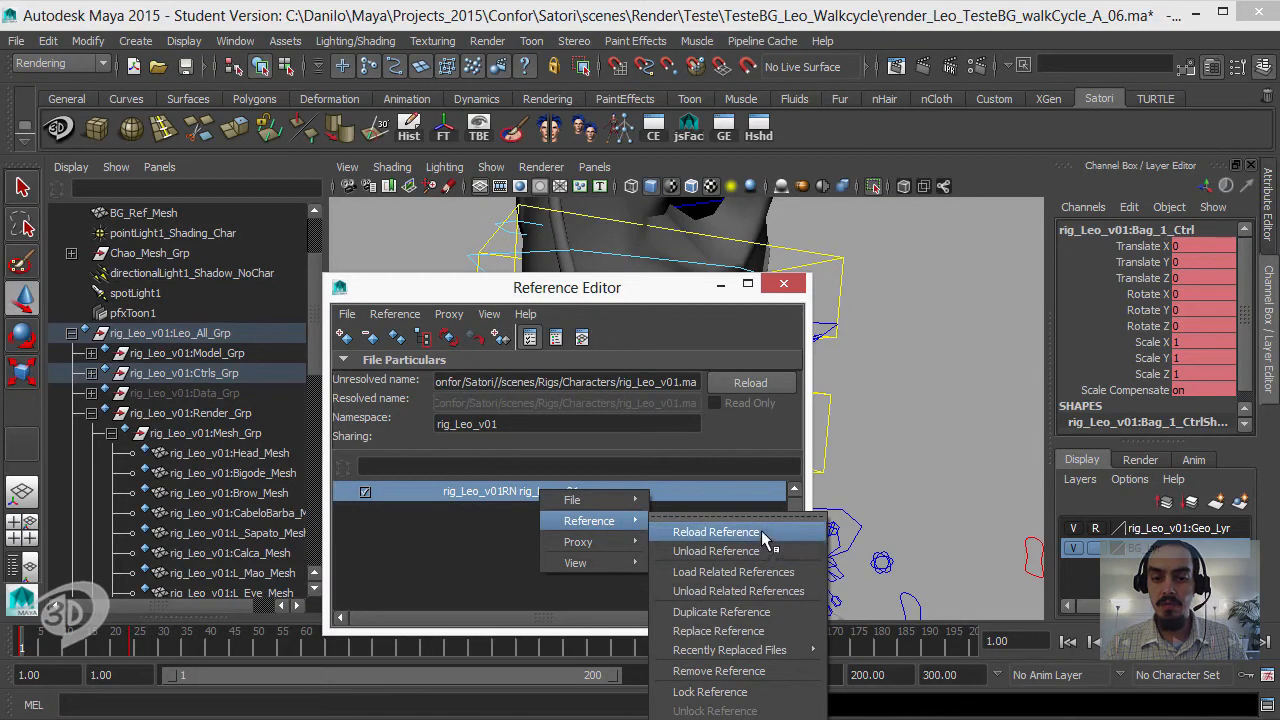
{"action": "left_click", "coordinate": [759, 531]}
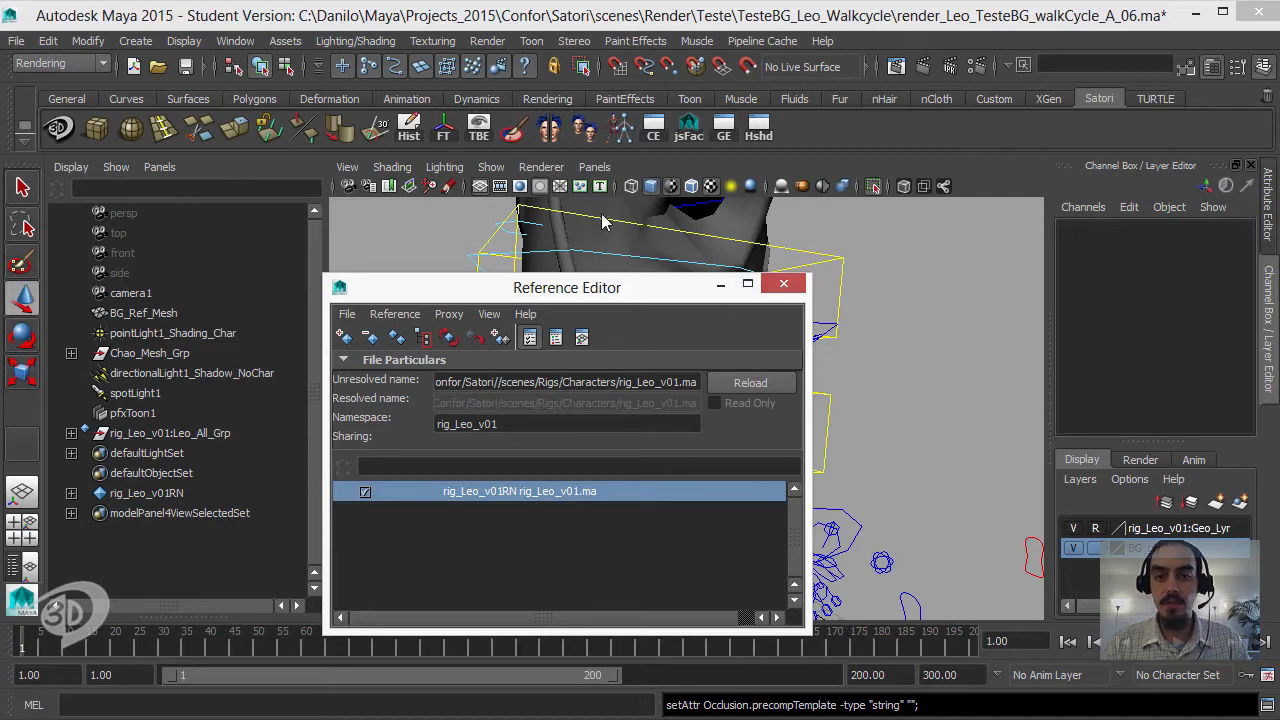
{"action": "left_click", "coordinate": [545, 228]}
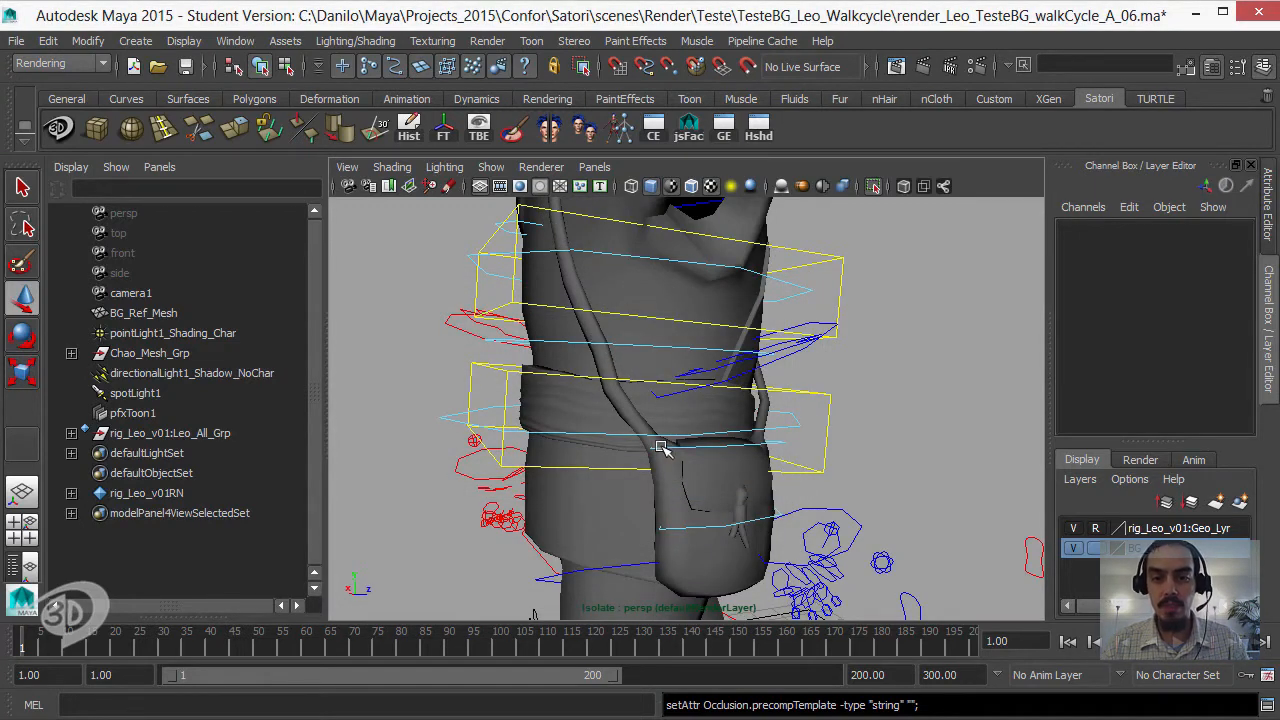
- Test the updated bag by moving Bag_1_Ctrl, undo the move and clear the selection
{"action": "left_click", "coordinate": [741, 470]}
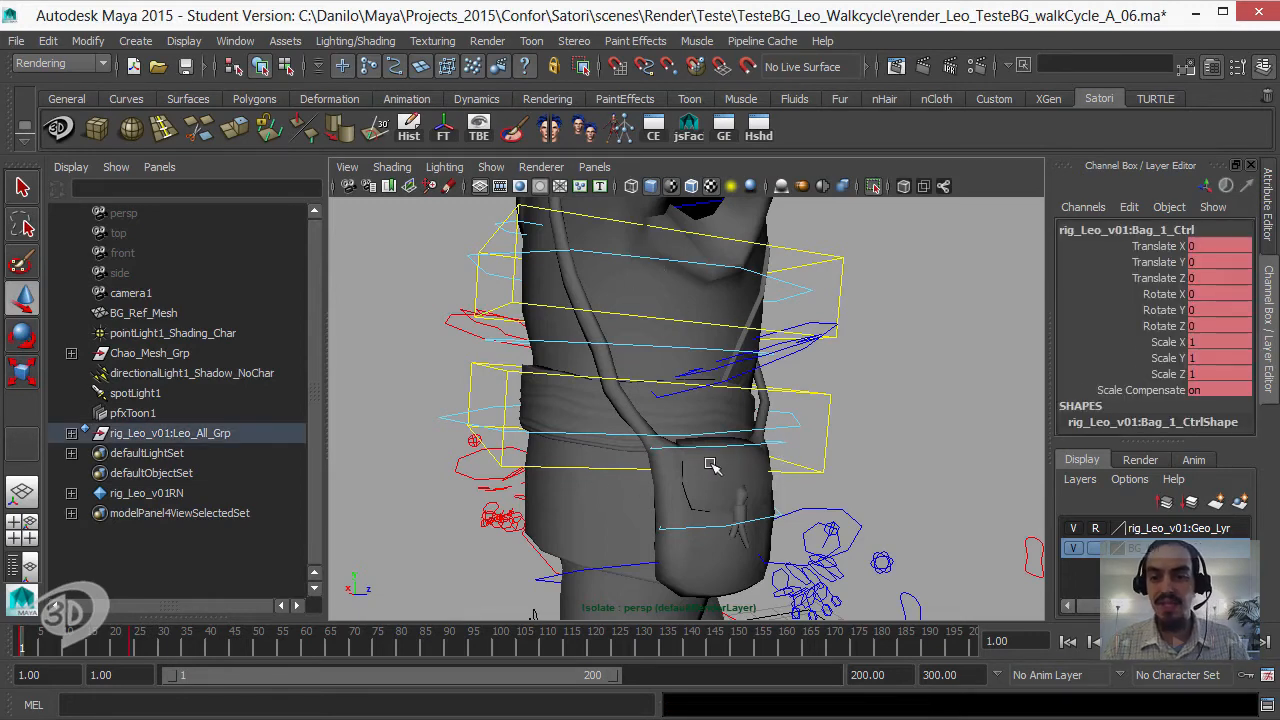
{"action": "key", "text": "w"}
{"action": "key", "text": "Insert"}
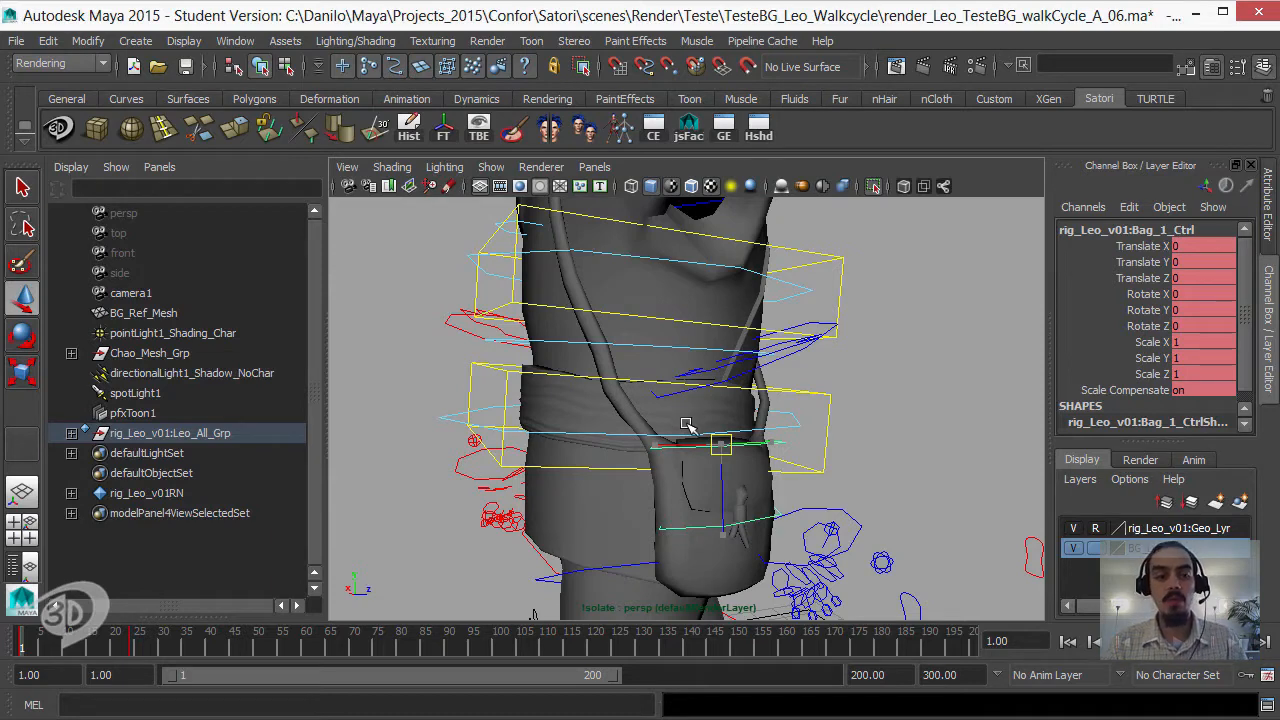
{"action": "key", "text": "ctrl+z"}
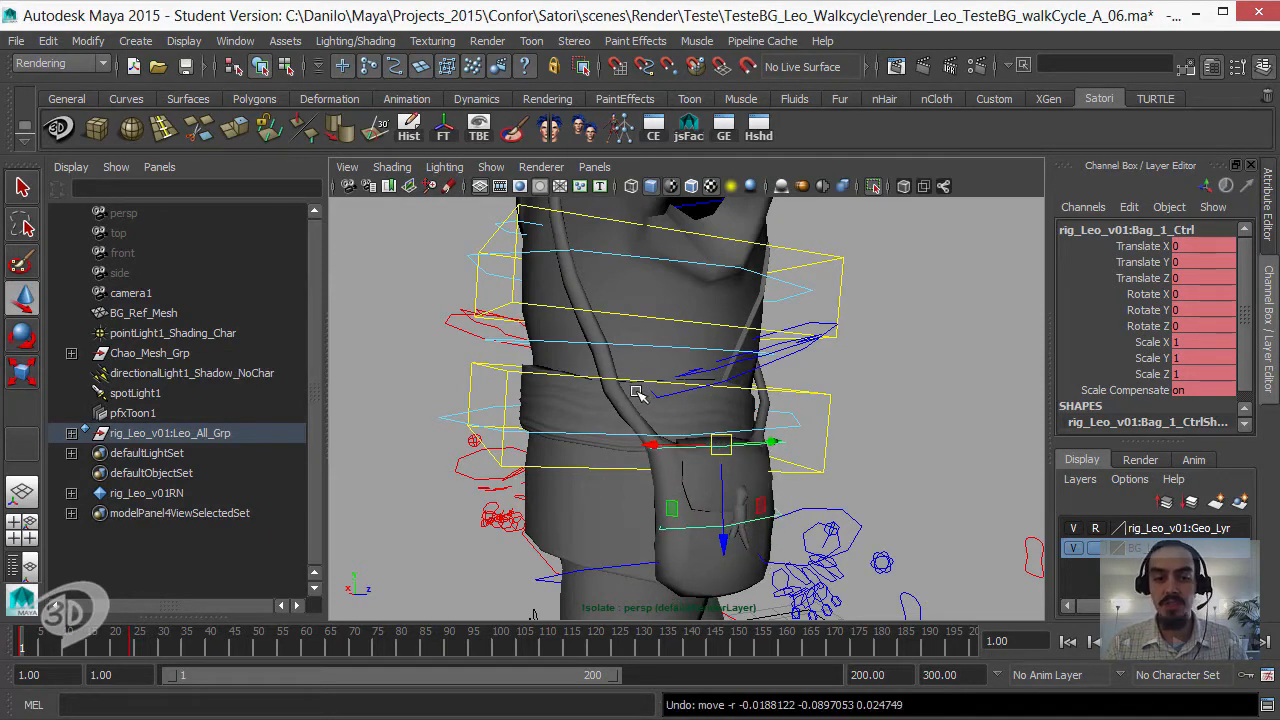
{"action": "left_click", "coordinate": [557, 355]}
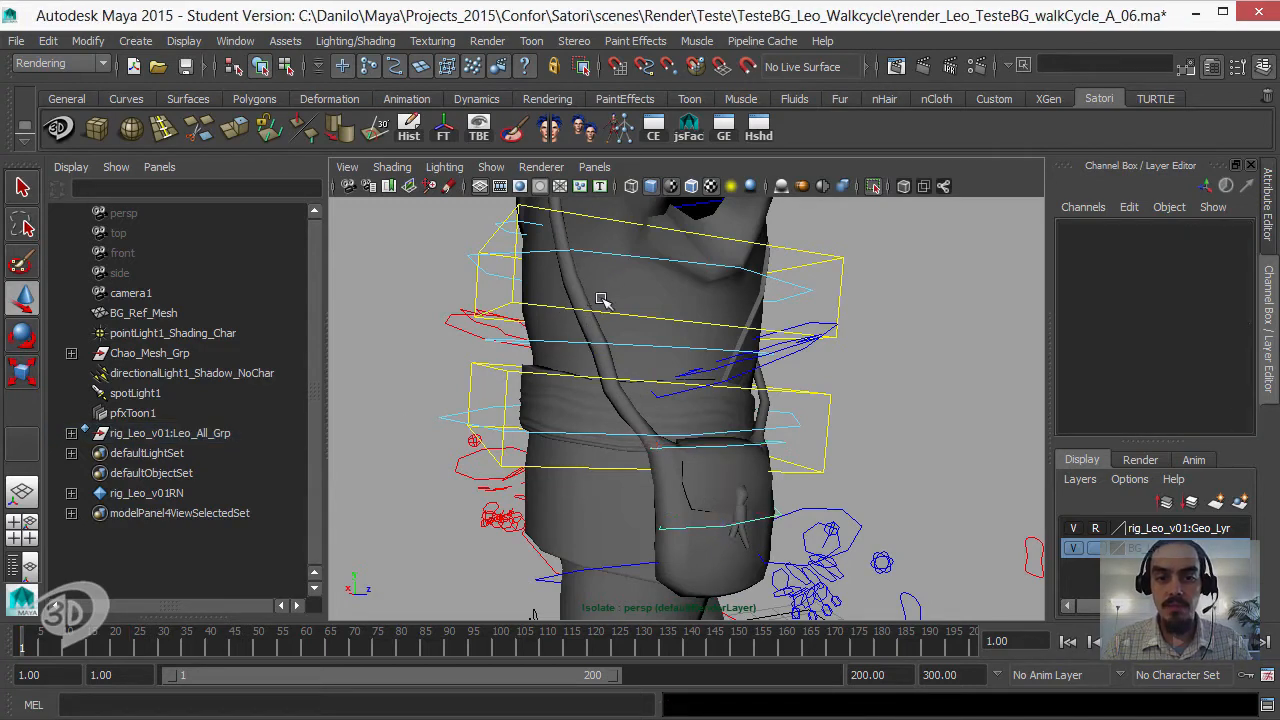
- Make the rig_Leo_v01:Geo_Lyr meshes selectable and set the smooth divisions of the shirt, bag and belt meshes to 2
{"action": "left_click", "coordinate": [540, 410]}
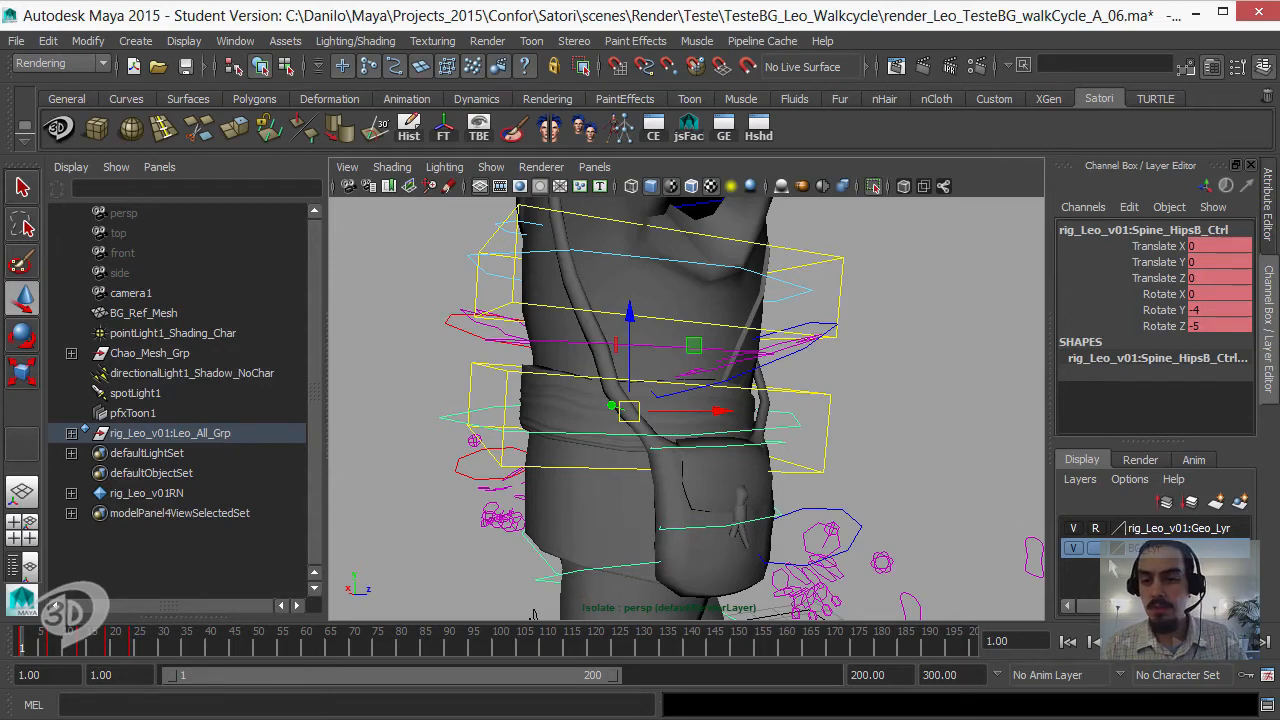
{"action": "left_click", "coordinate": [599, 520]}
{"action": "left_click", "coordinate": [683, 492]}
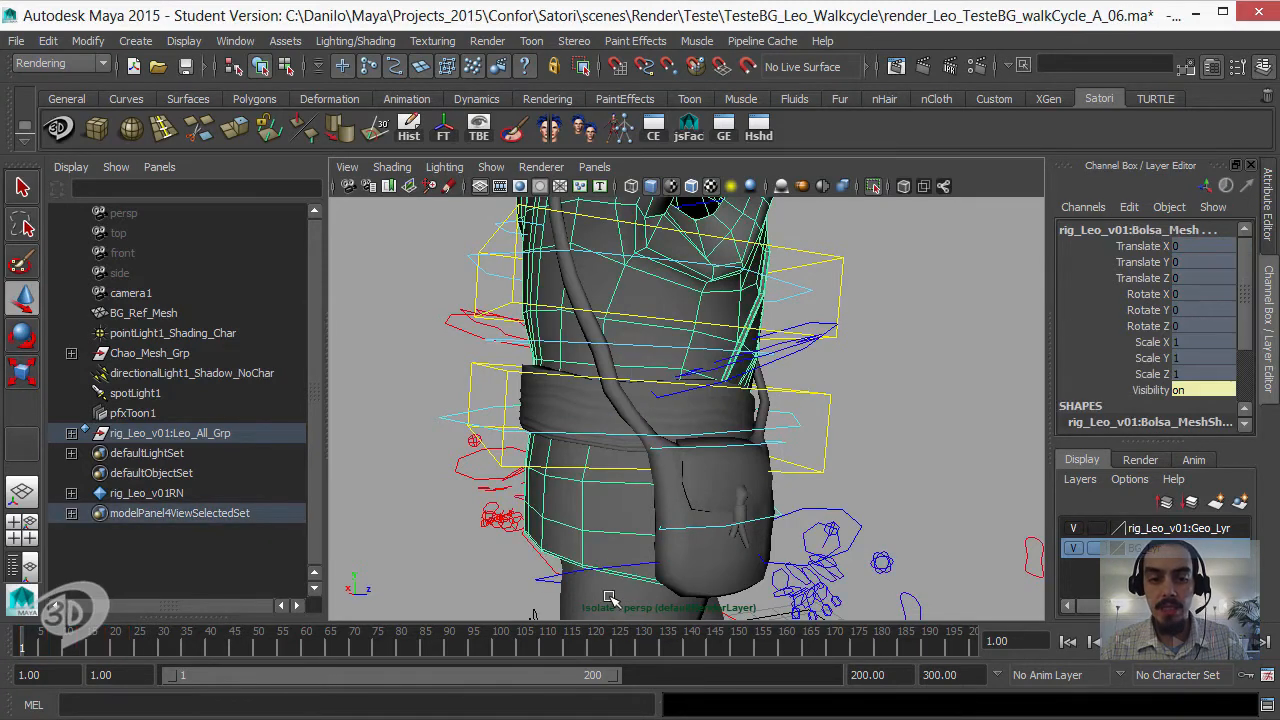
{"action": "left_click", "coordinate": [575, 414]}
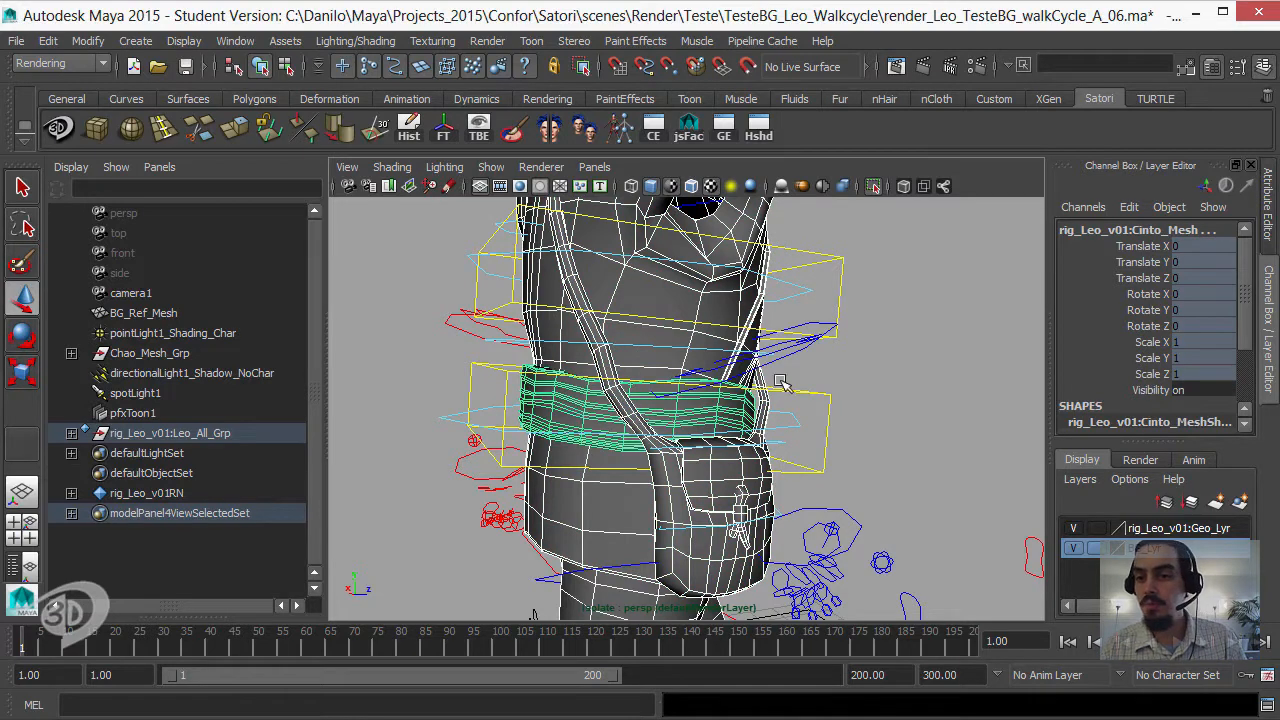
{"action": "left_click_drag", "start_coordinate": [1246, 338], "coordinate": [1248, 408]}
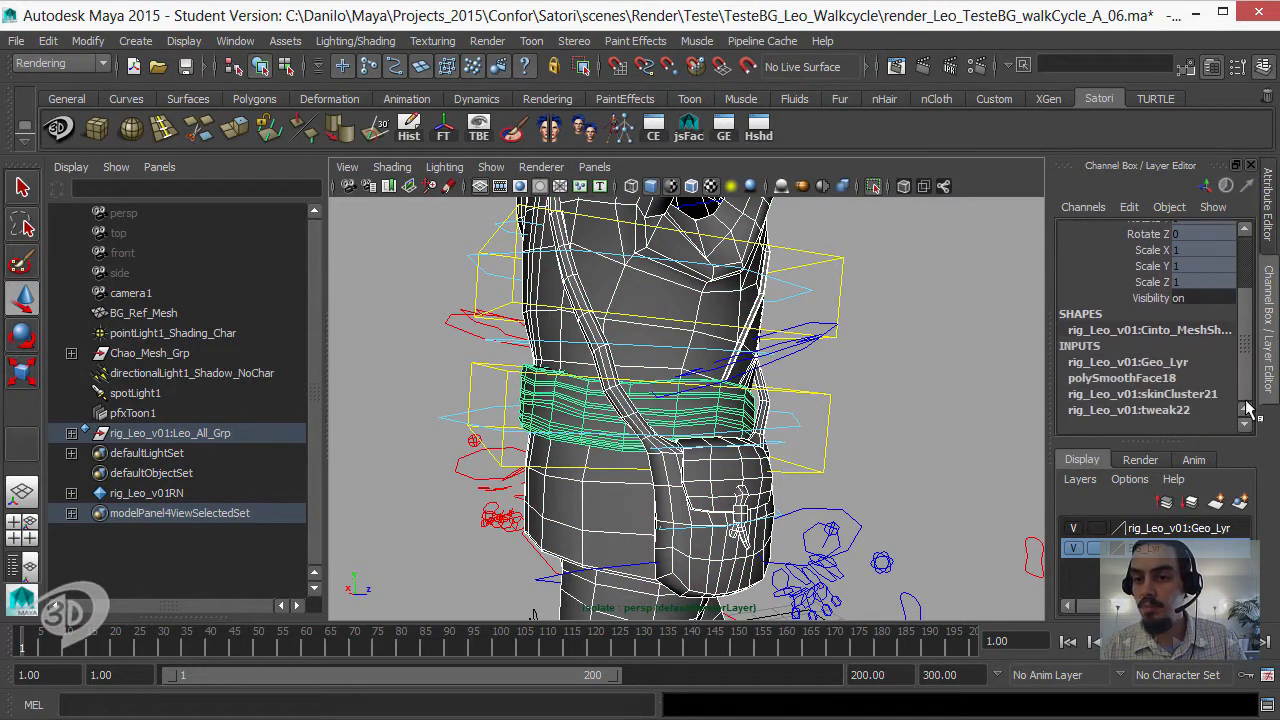
{"action": "left_click", "coordinate": [1140, 378]}
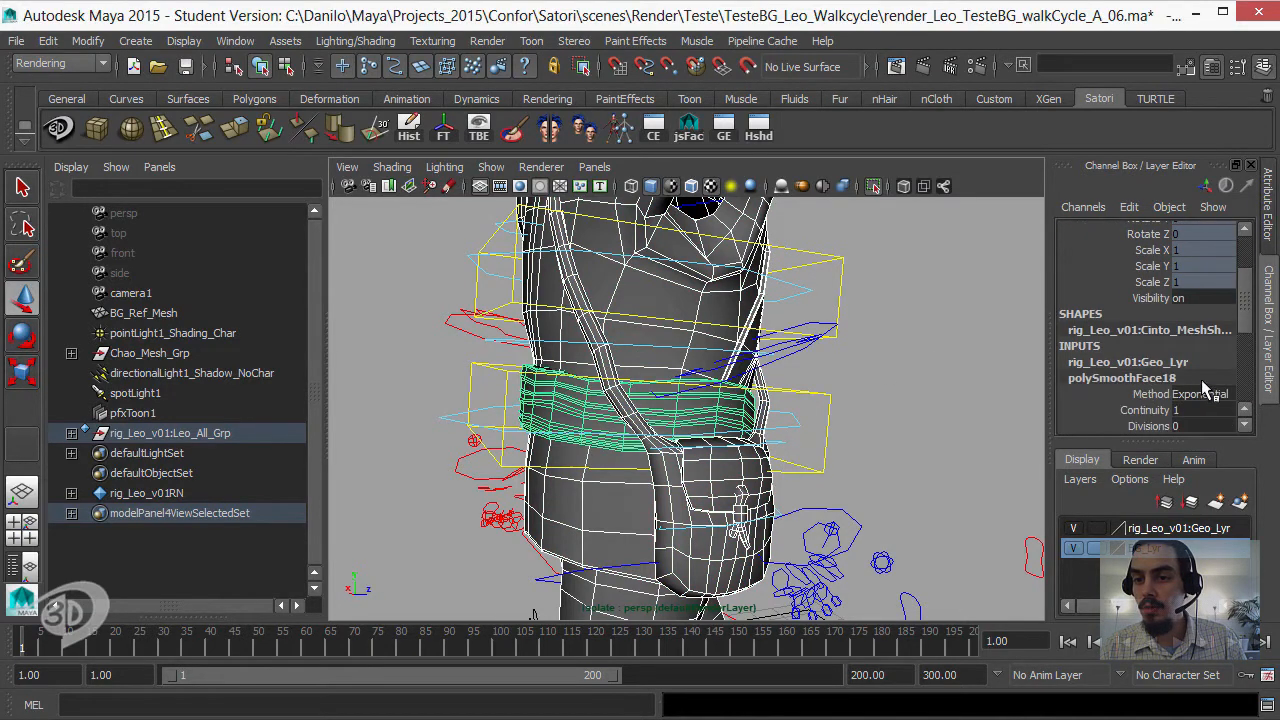
{"action": "left_click", "coordinate": [1180, 426]}
{"action": "key", "text": "Return"}
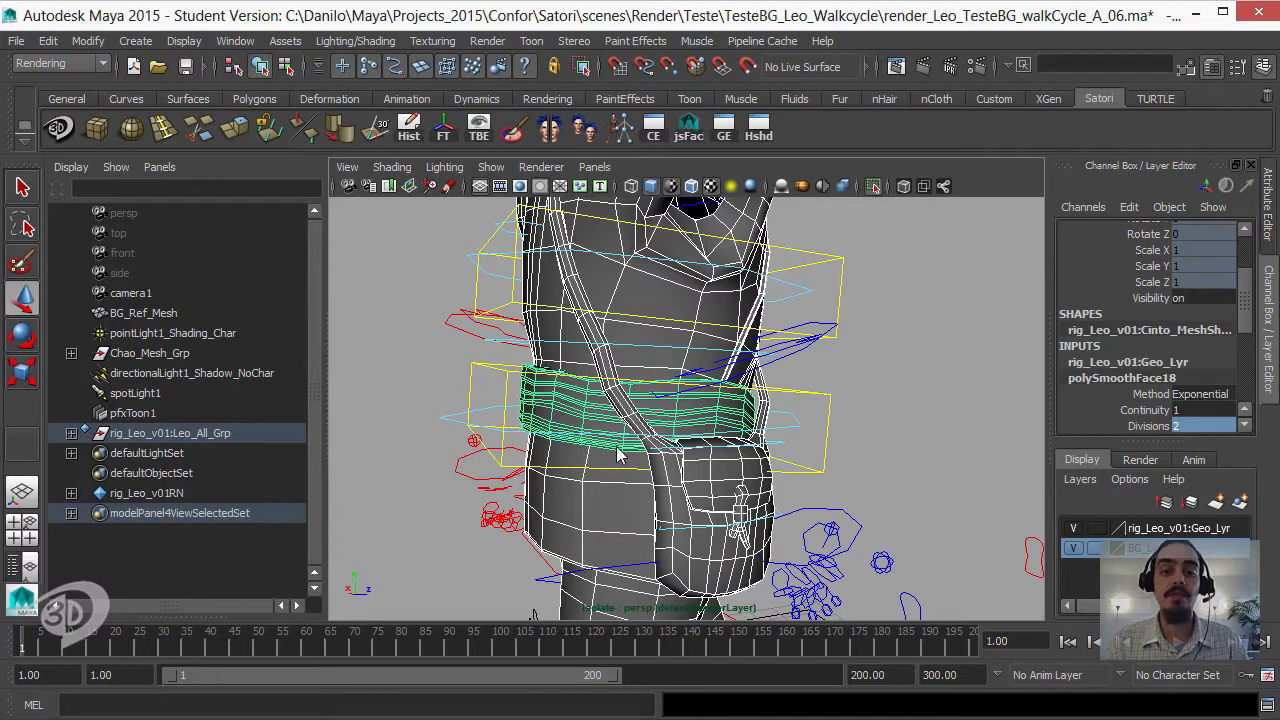
{"action": "key", "text": "3"}
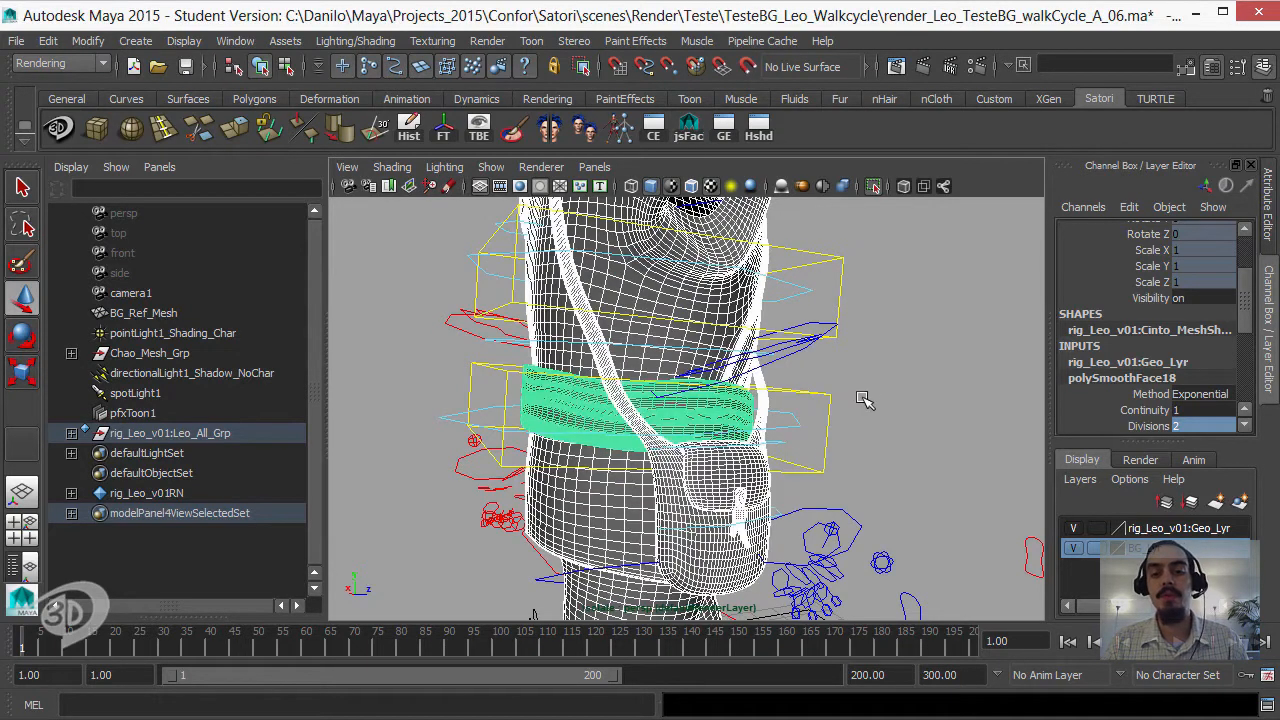
- Deselect the smoothed meshes and set the rig_Leo_v01:Geo_Lyr display layer back to Reference
{"action": "left_click", "coordinate": [900, 367]}
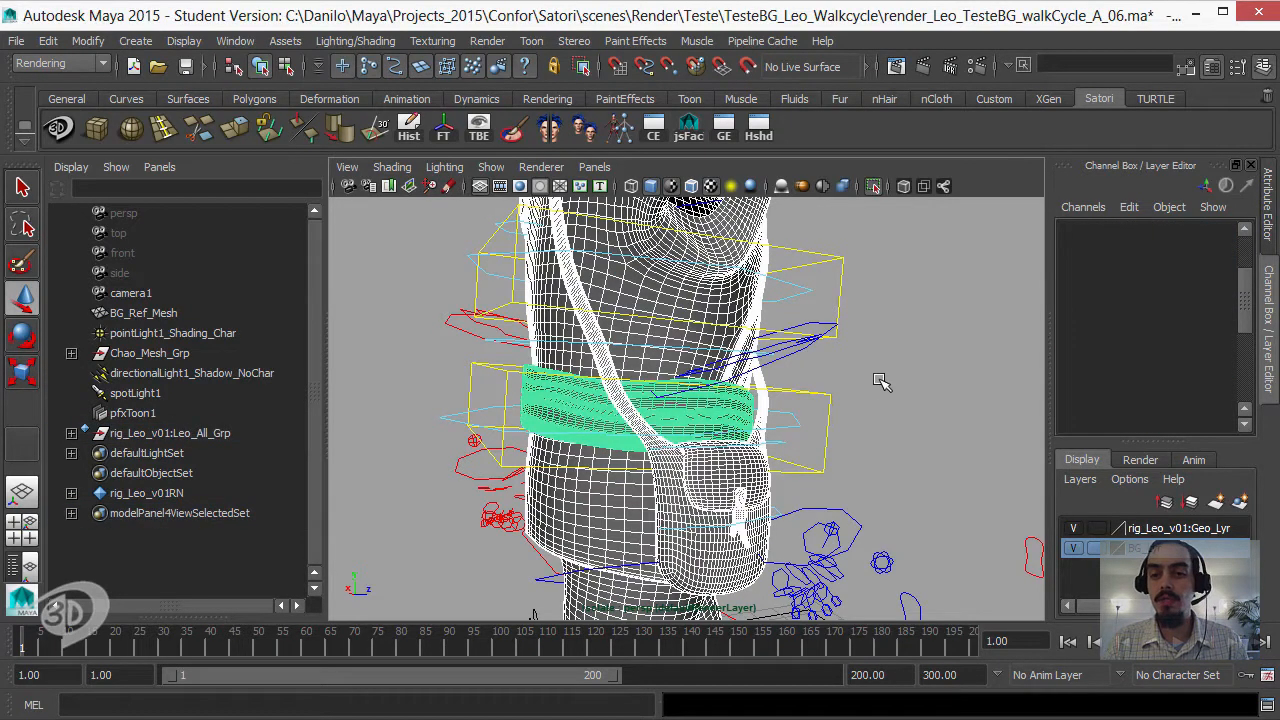
{"action": "key", "text": "5"}
{"action": "left_click", "coordinate": [1096, 530]}
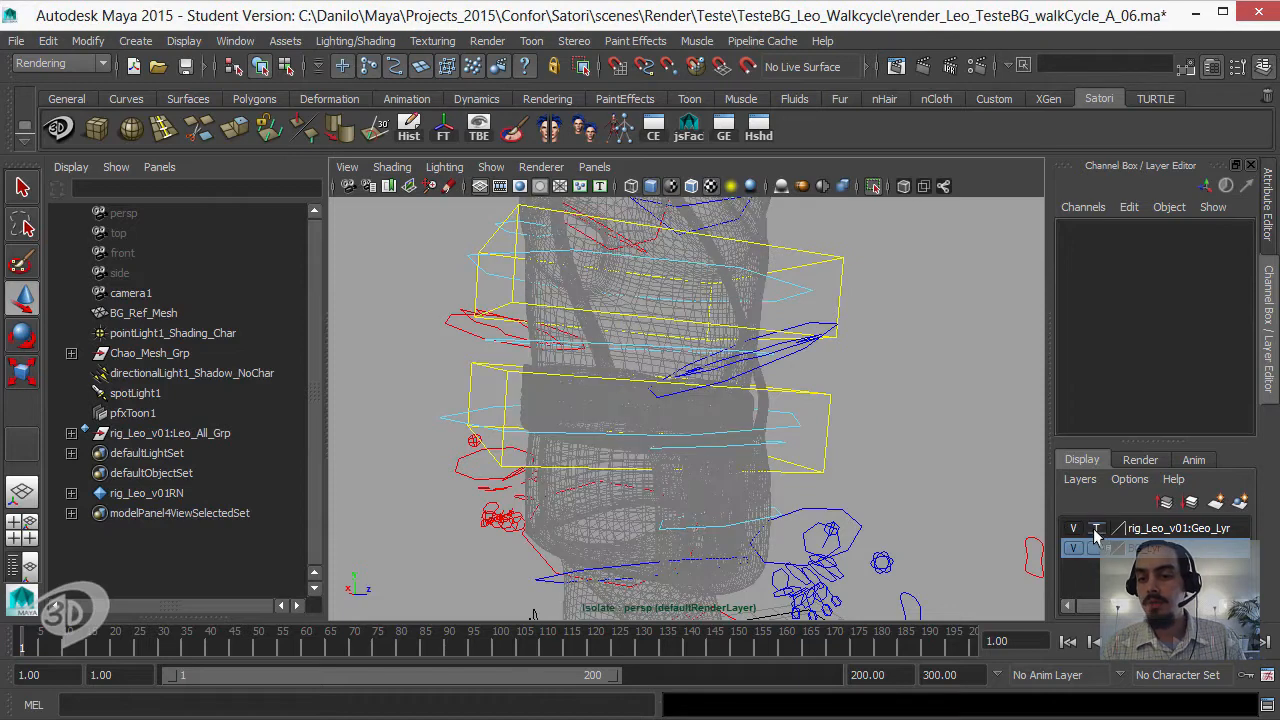
{"action": "left_click", "coordinate": [1096, 530]}
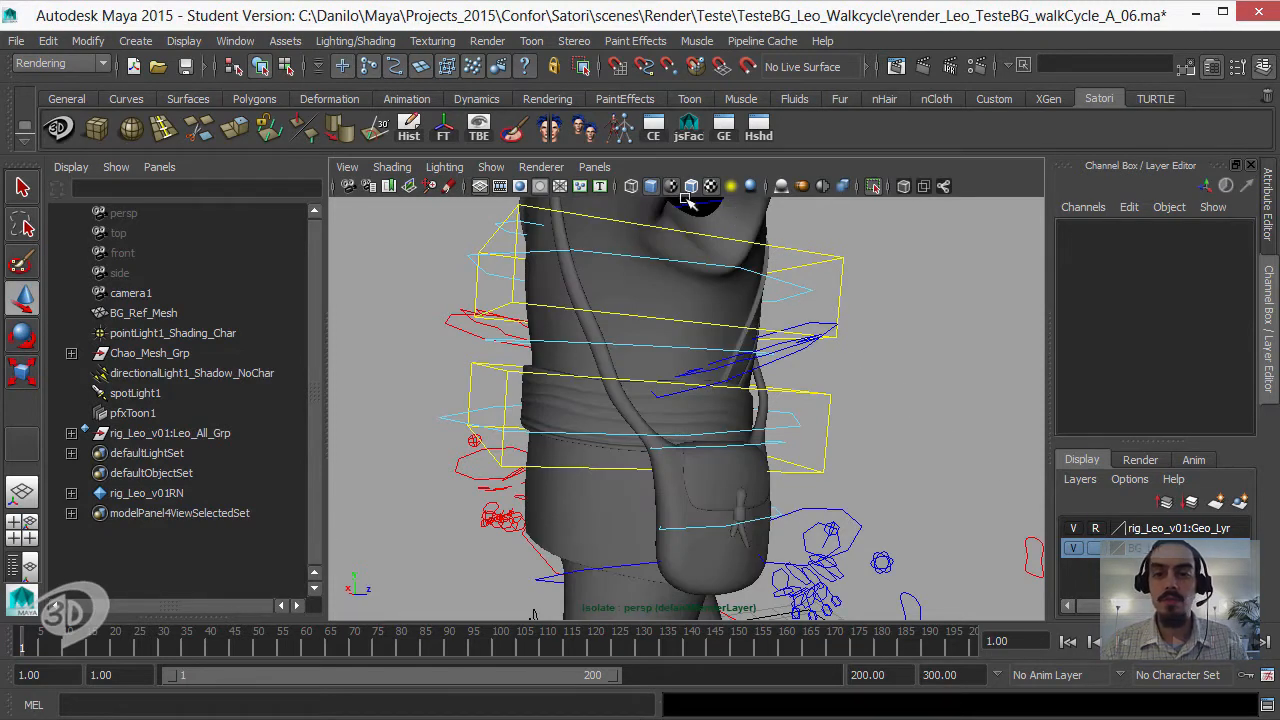
- Turn off the isolated selection display to show the complete character and scene in the perspective view
{"action": "left_click", "coordinate": [871, 186]}
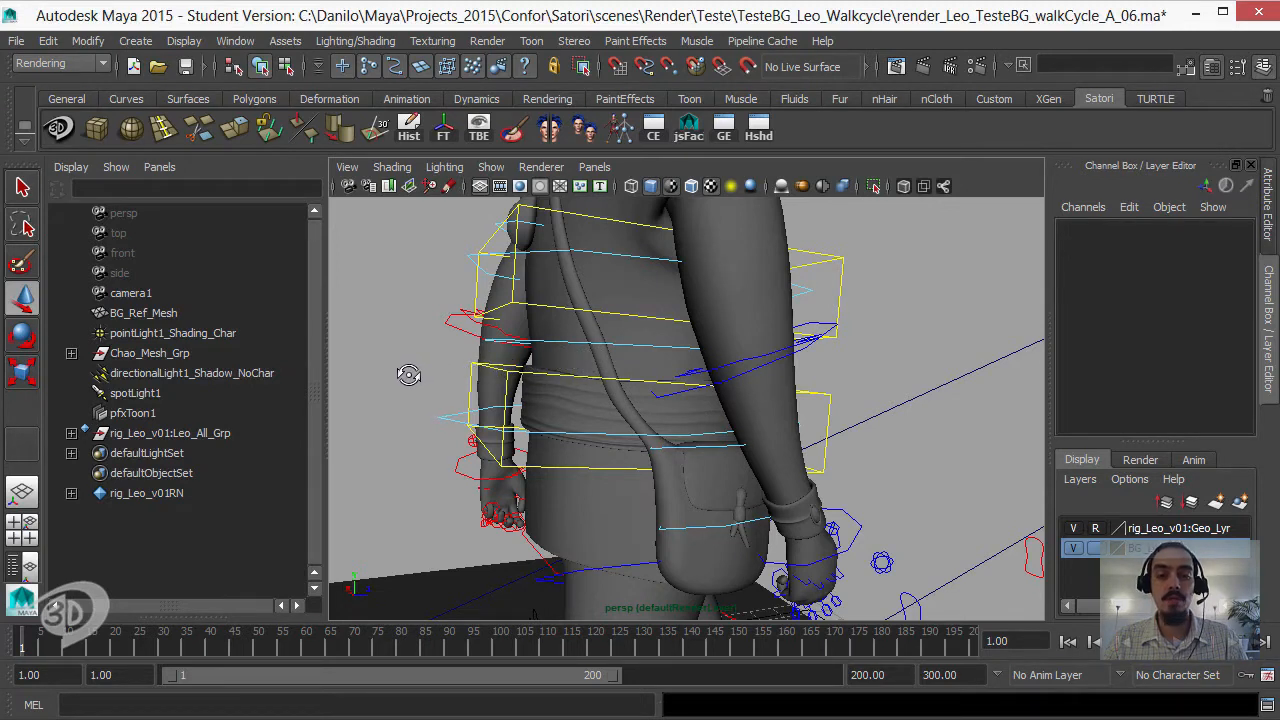
{"action": "left_click_drag", "start_coordinate": [645, 453], "coordinate": [644, 456], "text": "alt"}
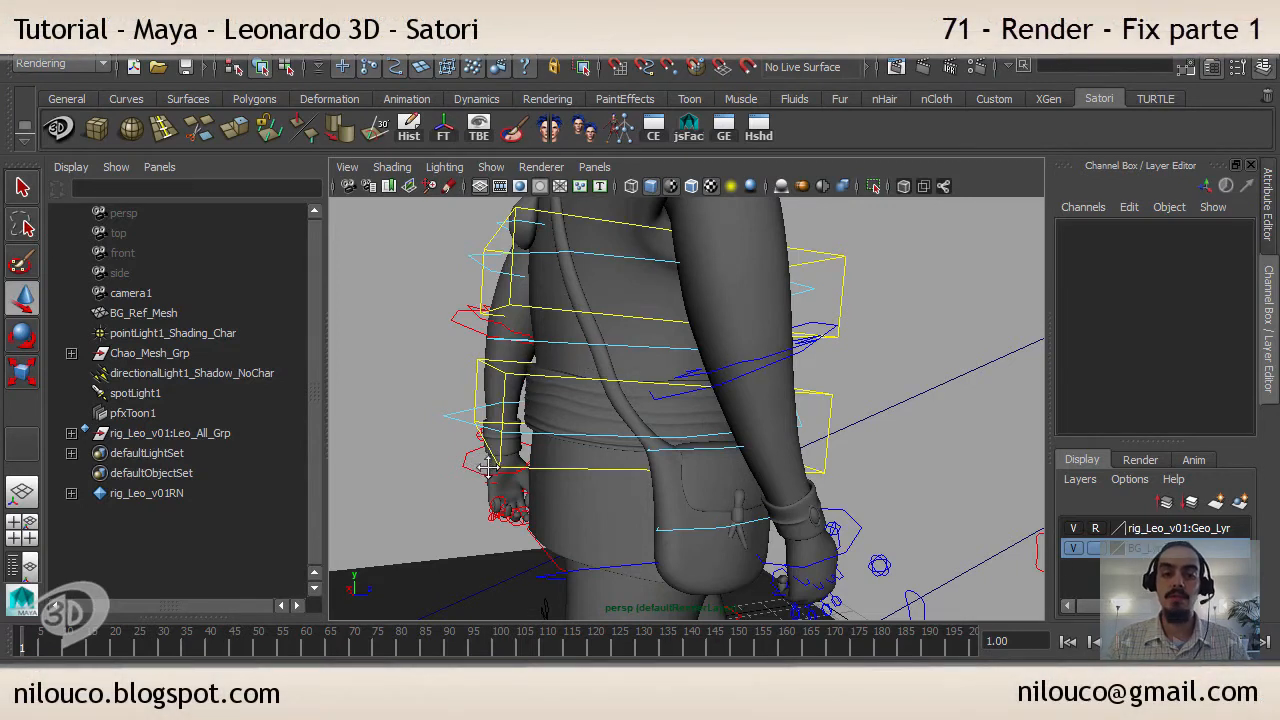
{"action": "middle_click_drag", "start_coordinate": [488, 470], "coordinate": [487, 473], "text": "alt"}
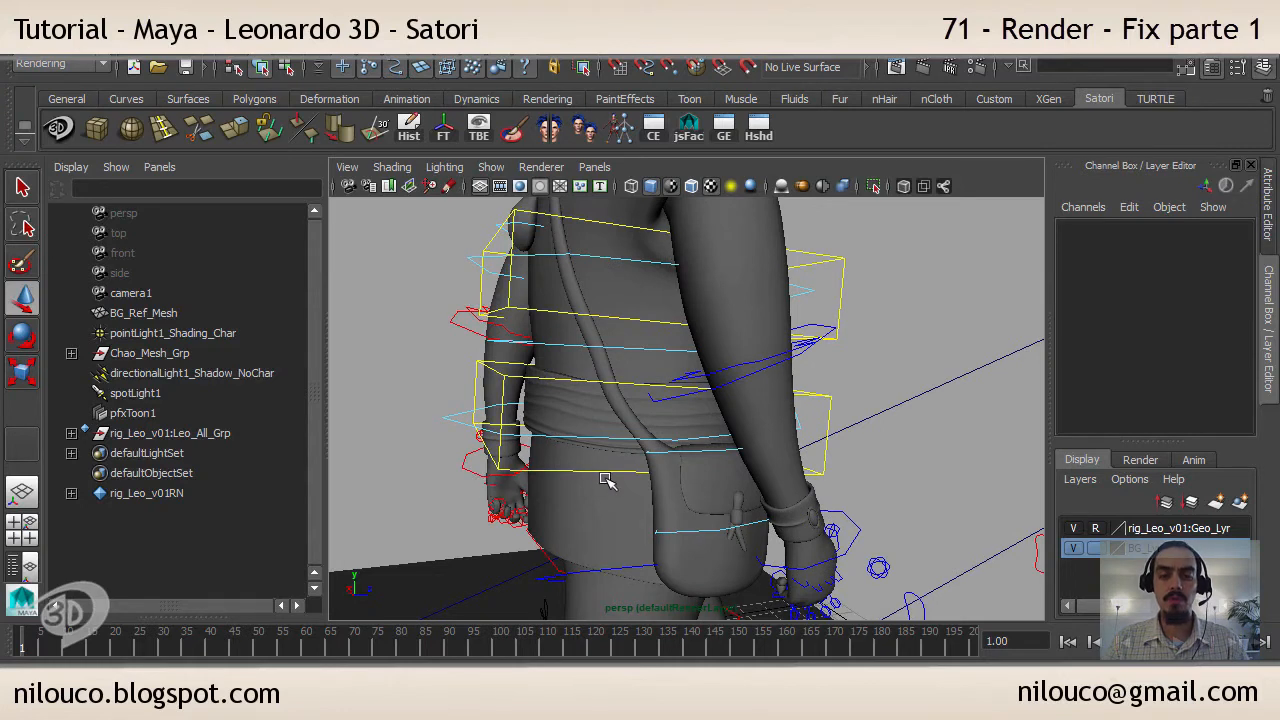